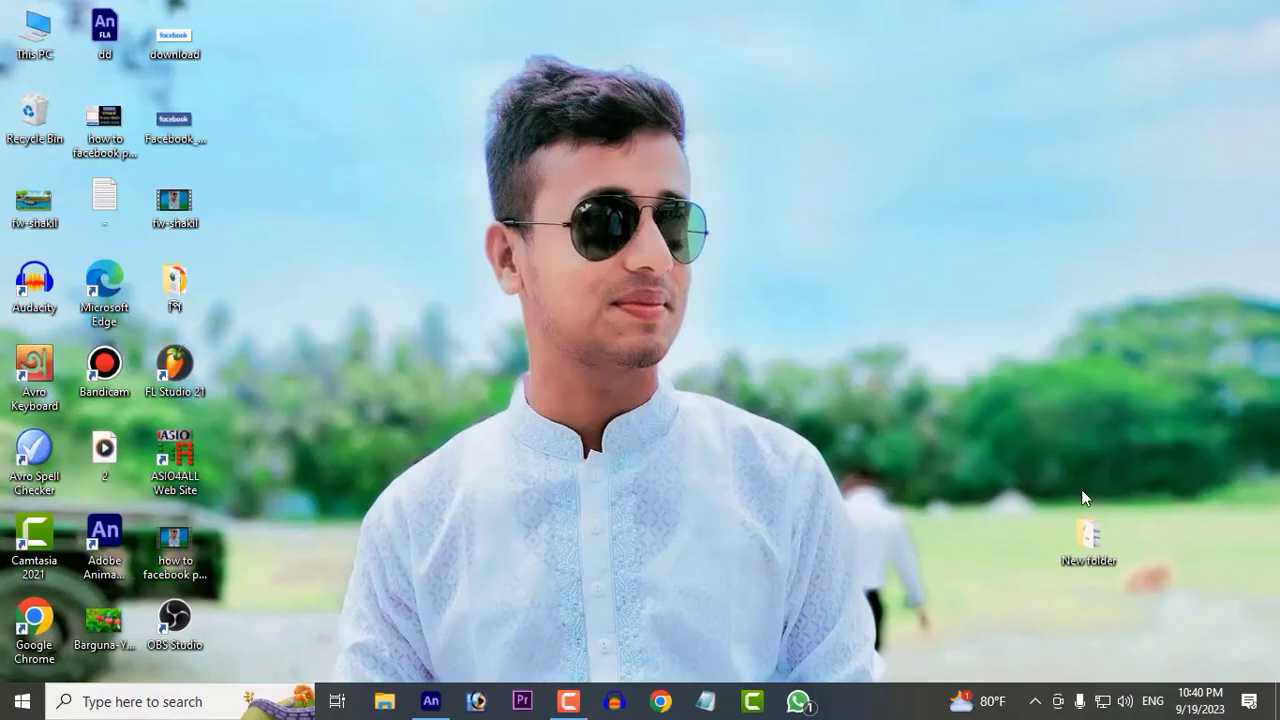
Step: Open New folder on the desktop and view the sddefault sketch and the tree, palm, grass and boatman images
double_click(1093, 544)
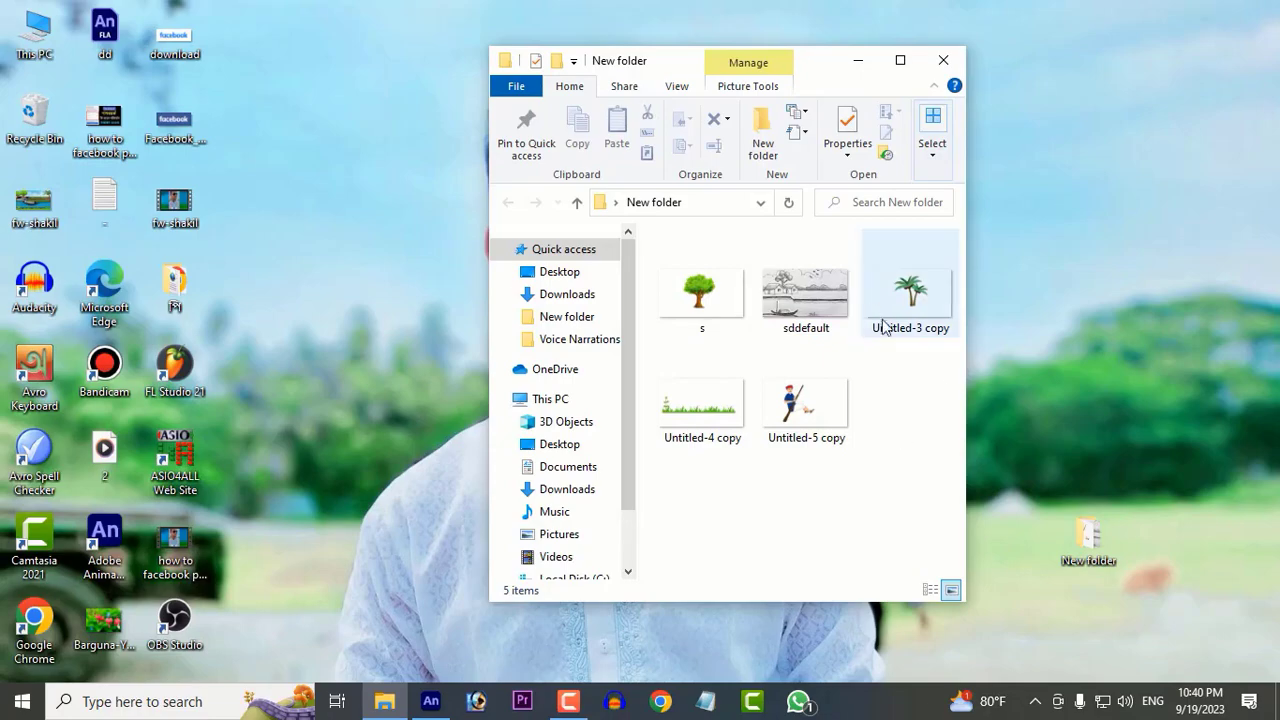
double_click(818, 296)
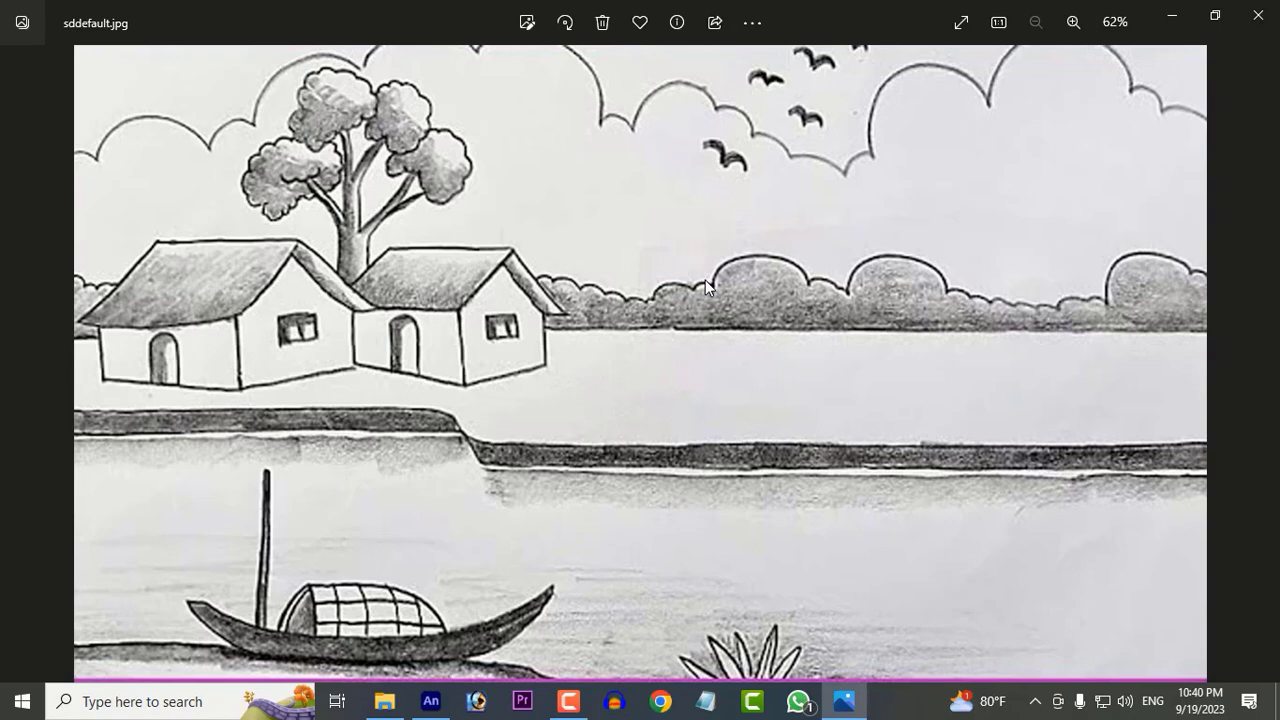
click(15, 366)
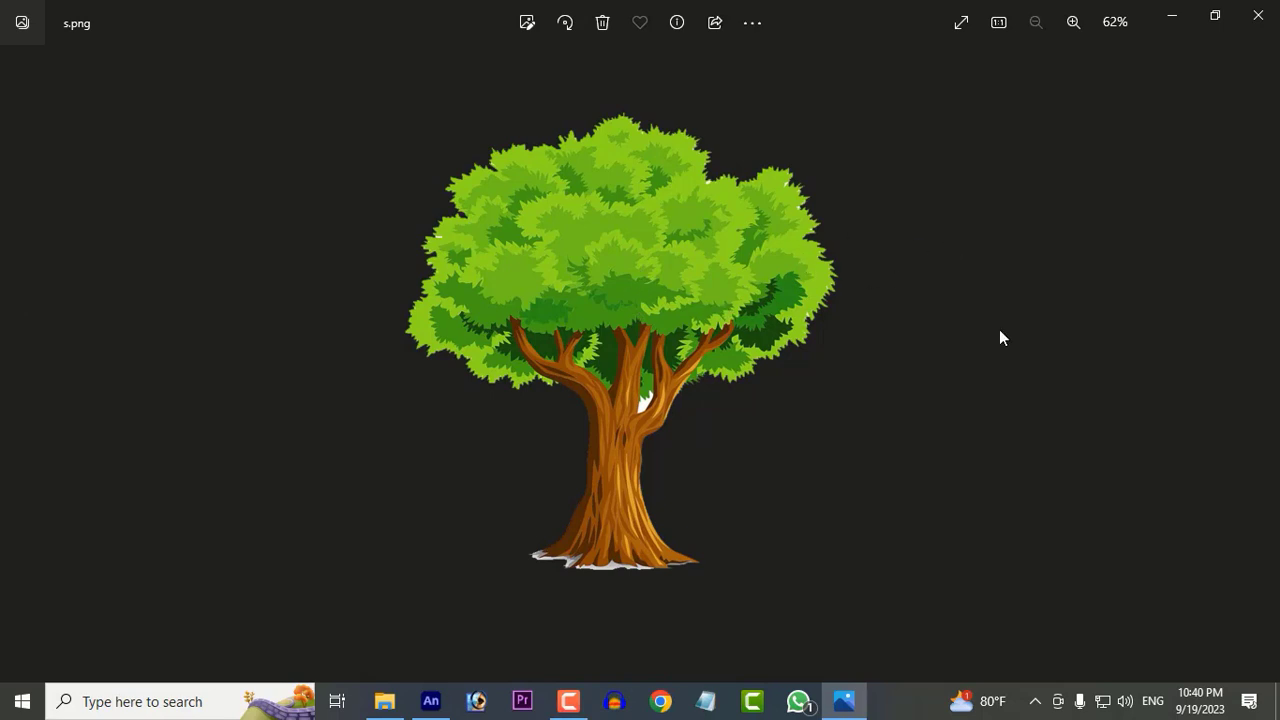
click(1262, 365)
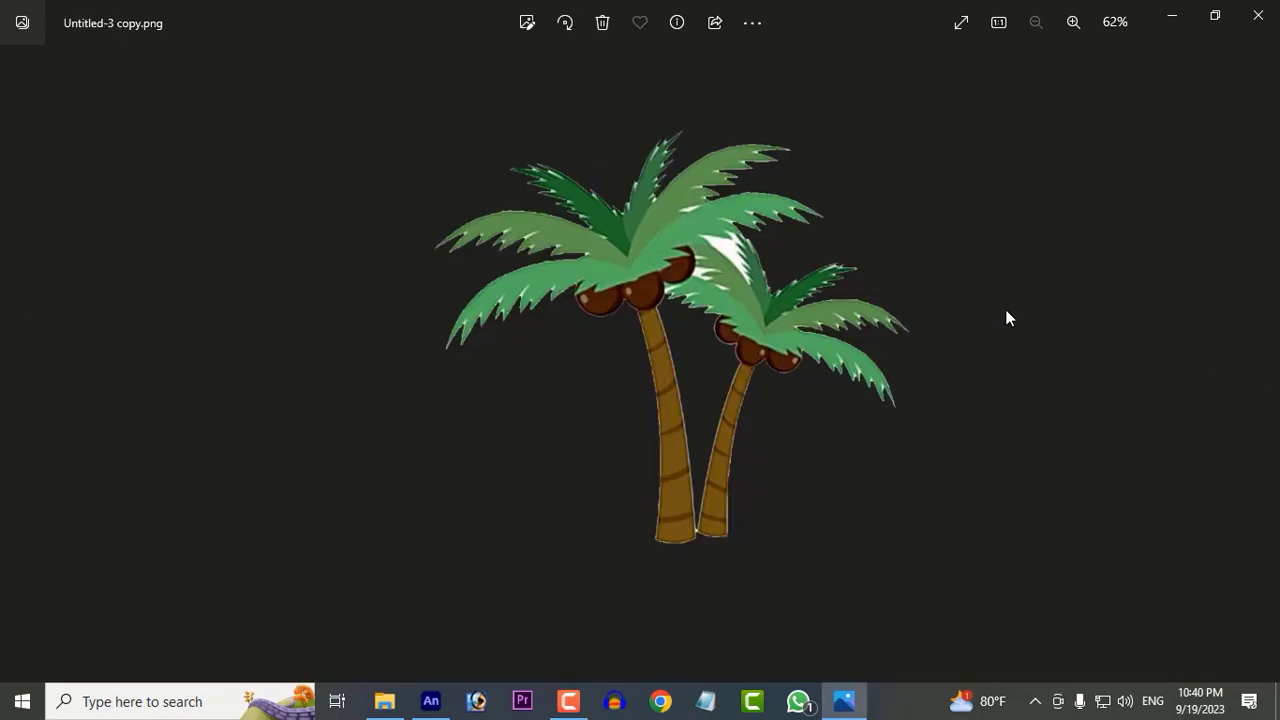
click(1260, 365)
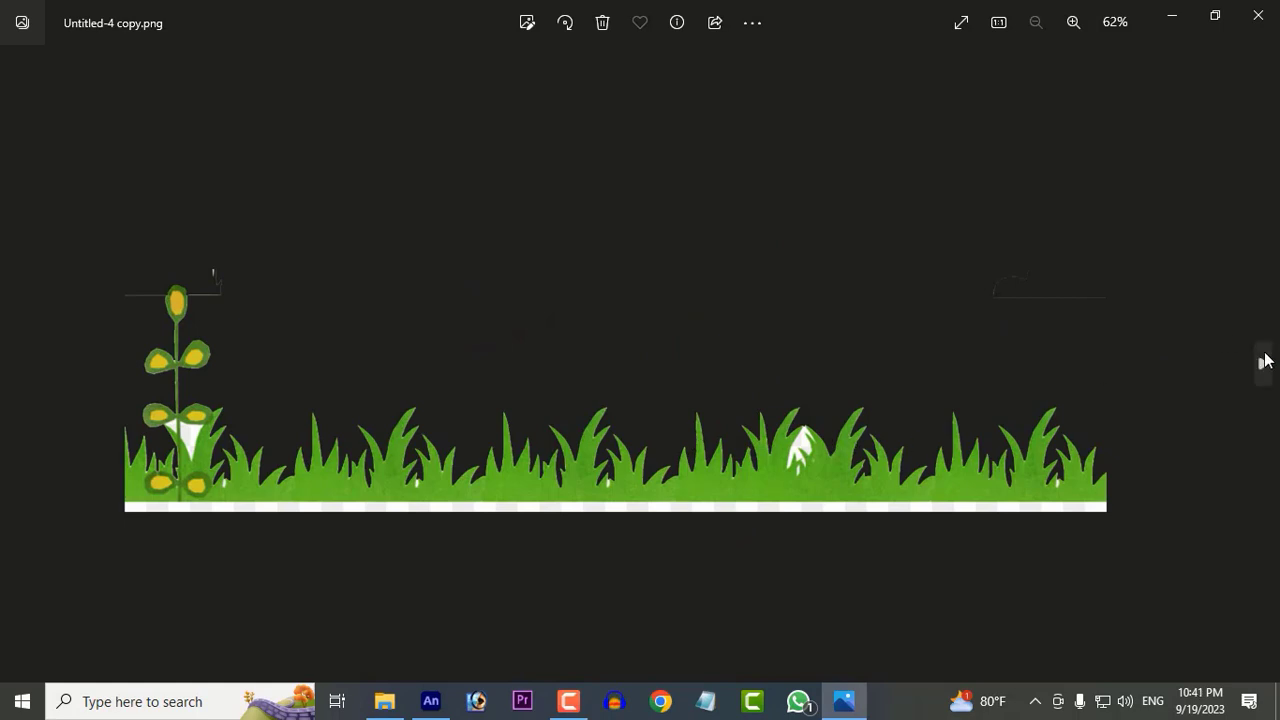
click(1263, 365)
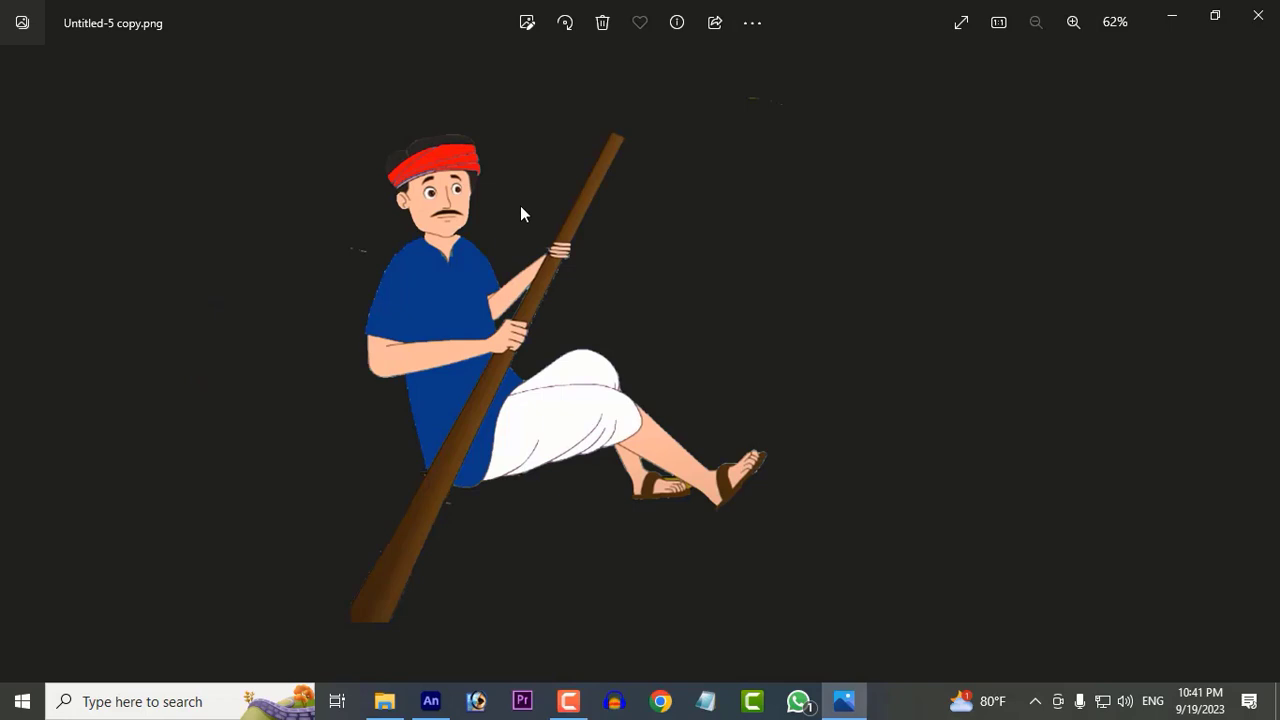
click(1258, 15)
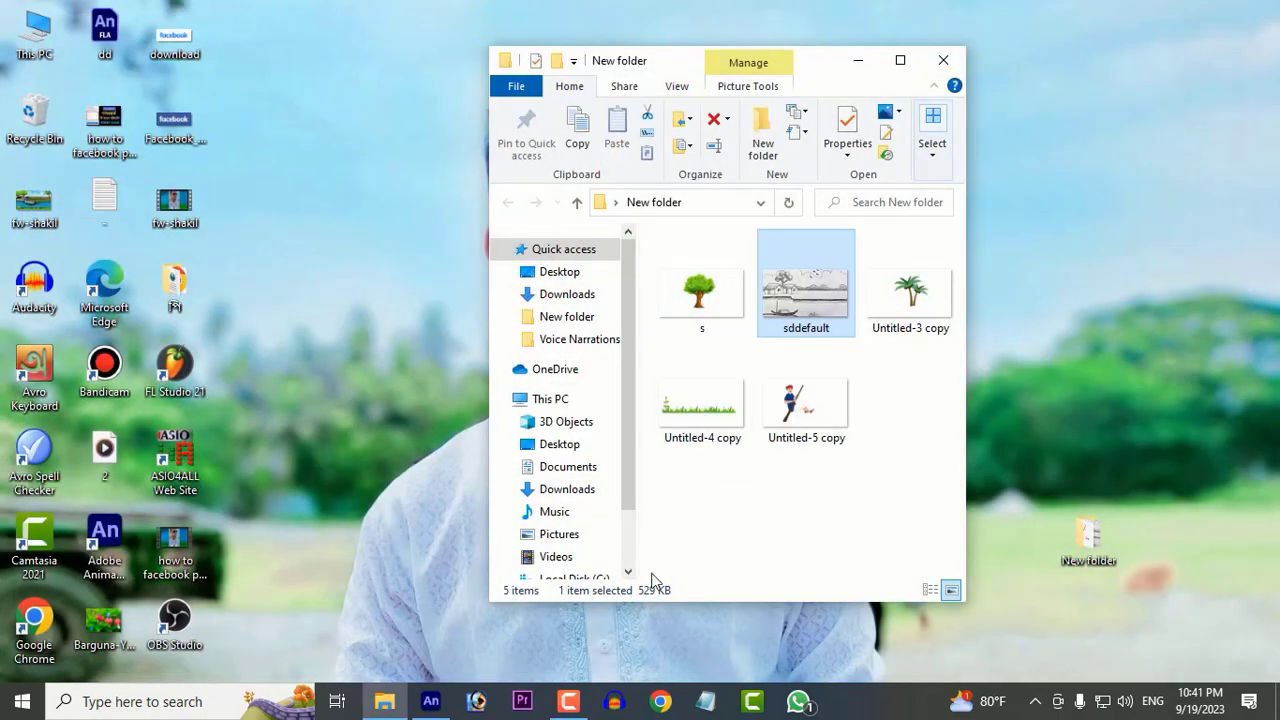
Step: Switch to Adobe Animate and place the sddefault sketch from New folder on the stage as a tracing reference
click(430, 701)
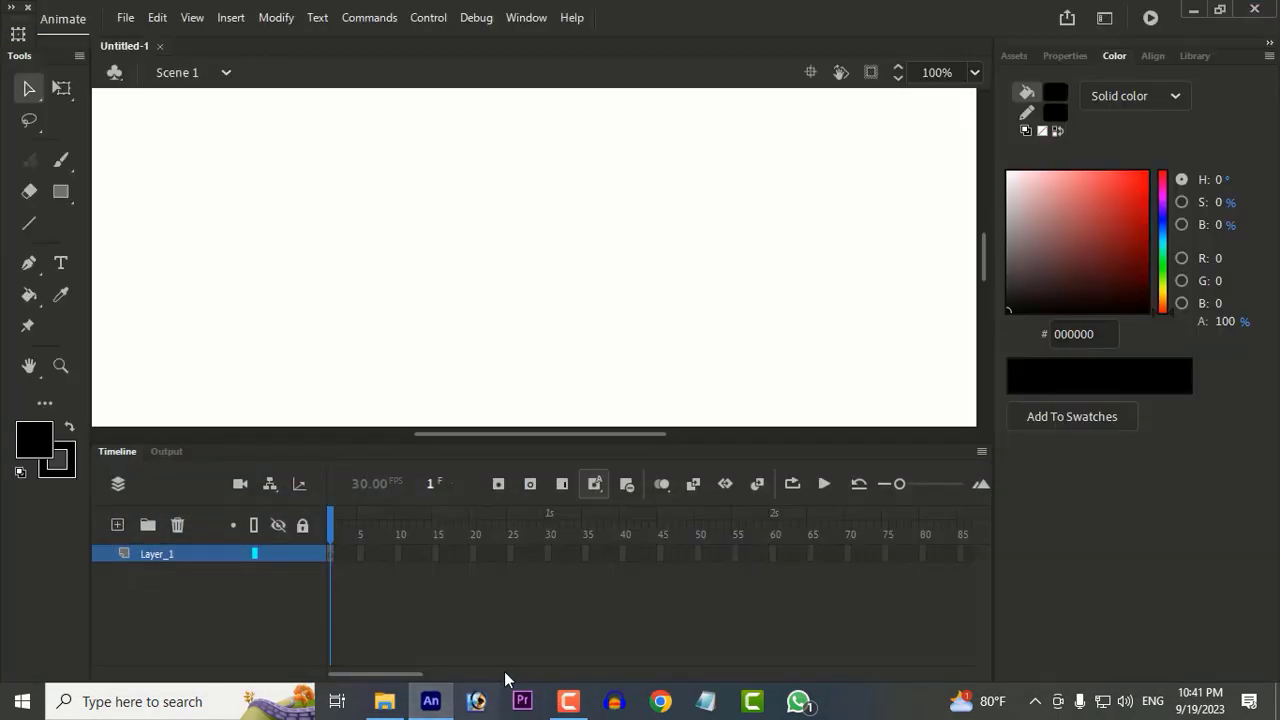
click(385, 701)
drag(815, 300, 312, 317)
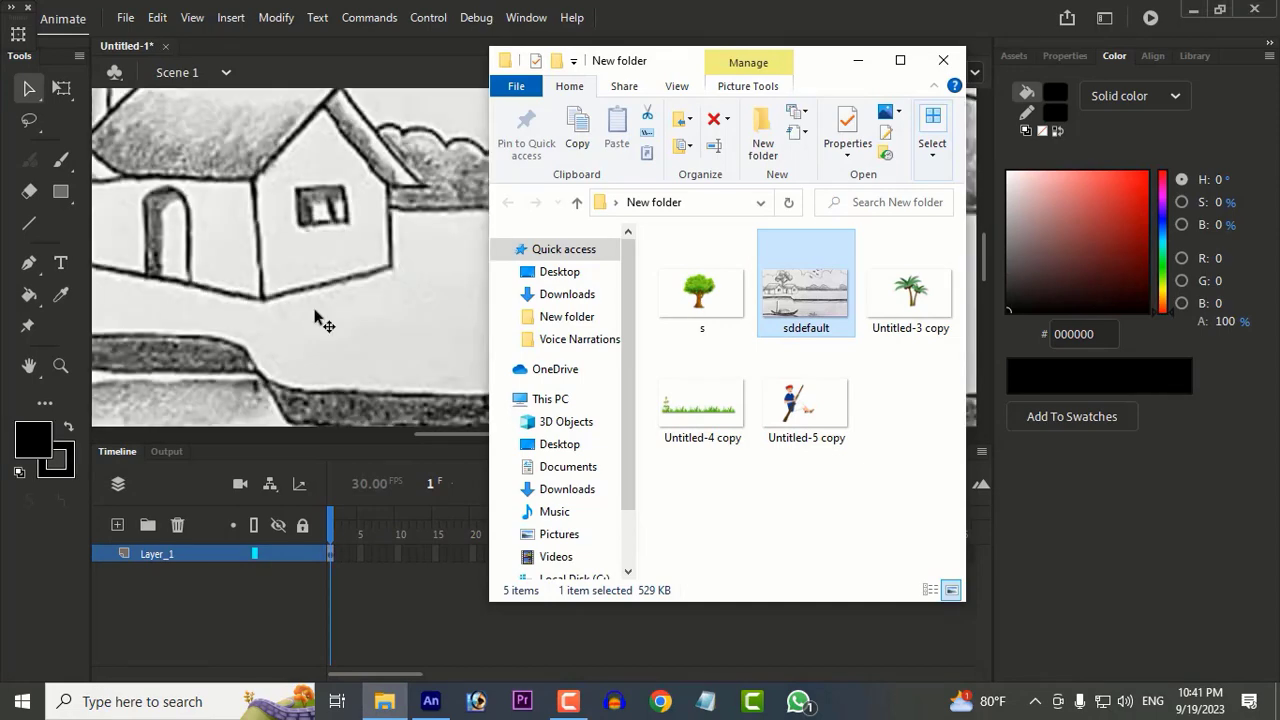
click(853, 60)
scroll(694, 214, down, 2)
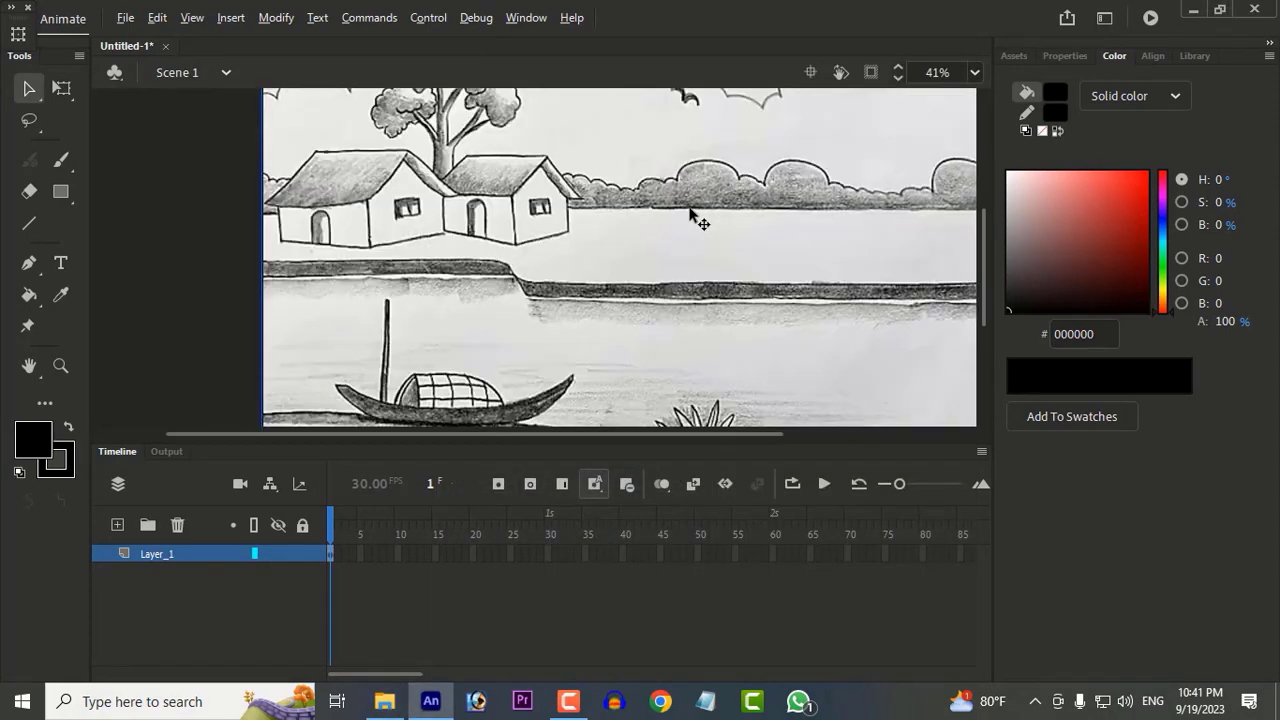
Step: Try moving the reference sketch with Layer_1 unlocked, and undo the move
click(302, 554)
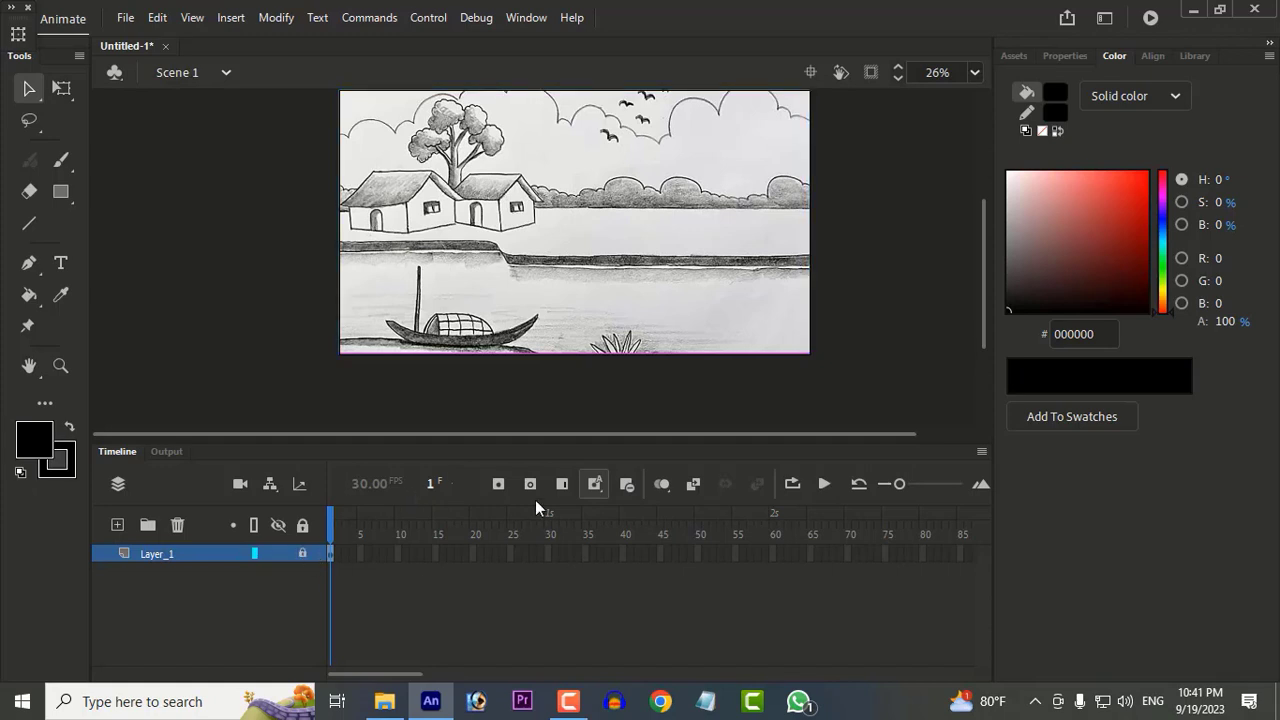
click(302, 557)
drag(543, 155, 505, 205)
key(ctrl+z)
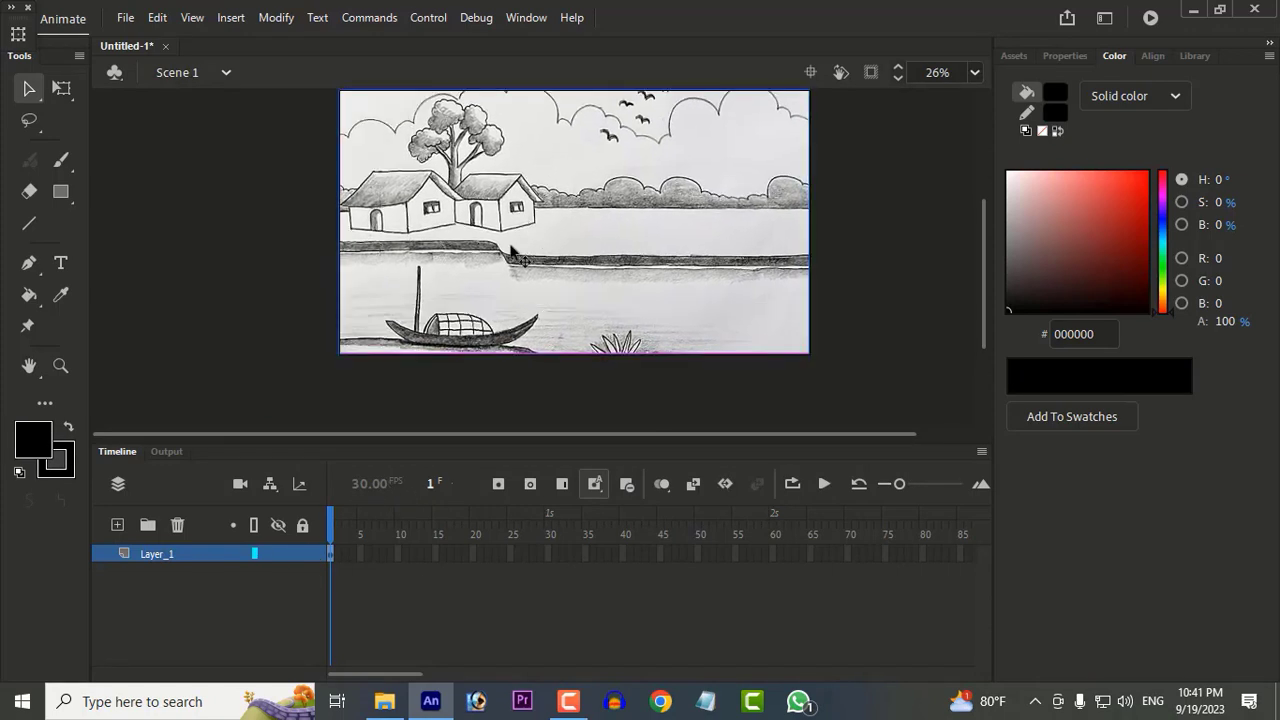
Step: Lock Layer_1 with the reference sketch and add a new layer above it
click(298, 557)
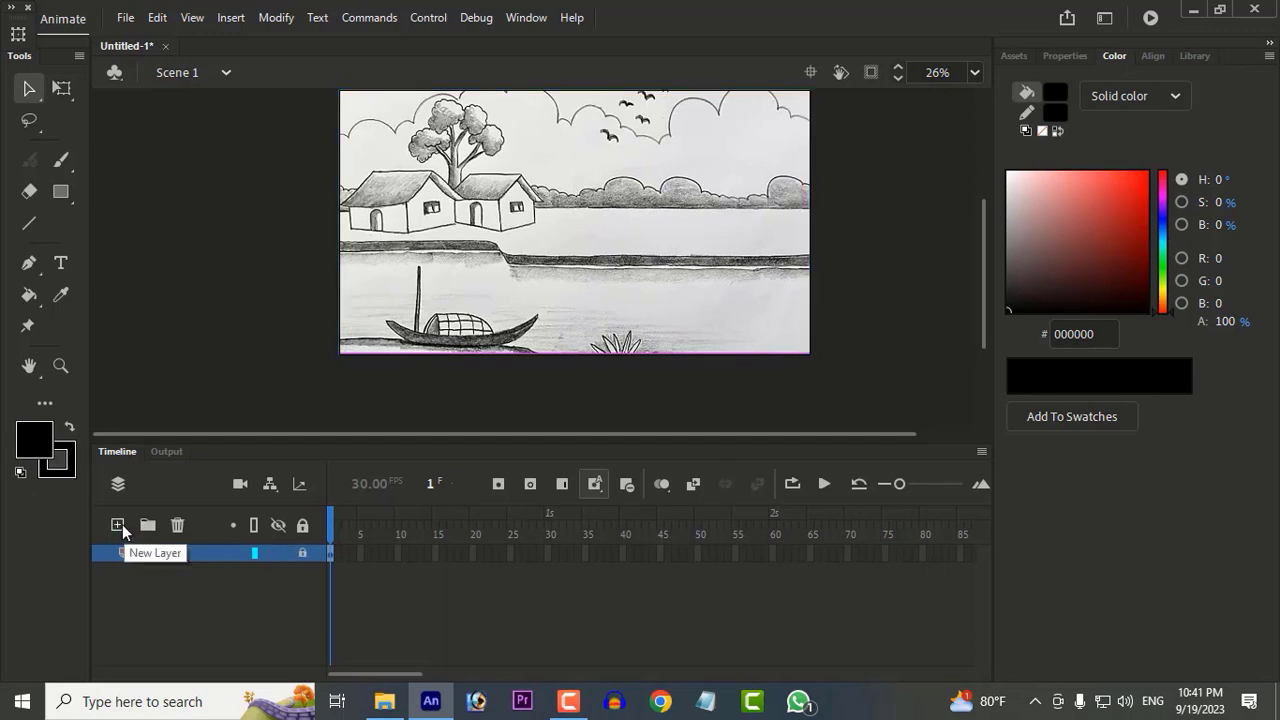
click(123, 529)
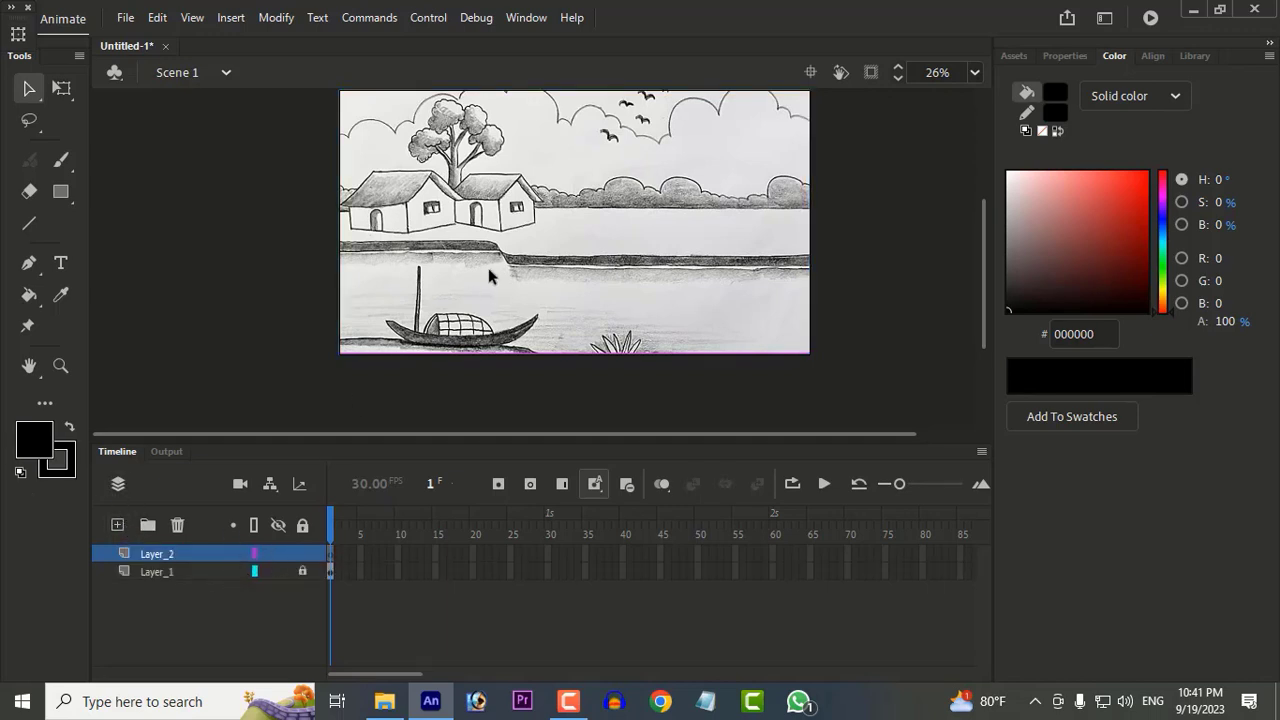
Step: Draw a closed straight-sided outline around the sky on Layer_4 with the Line tool, extending past the stage edges
scroll(591, 188, up, 1)
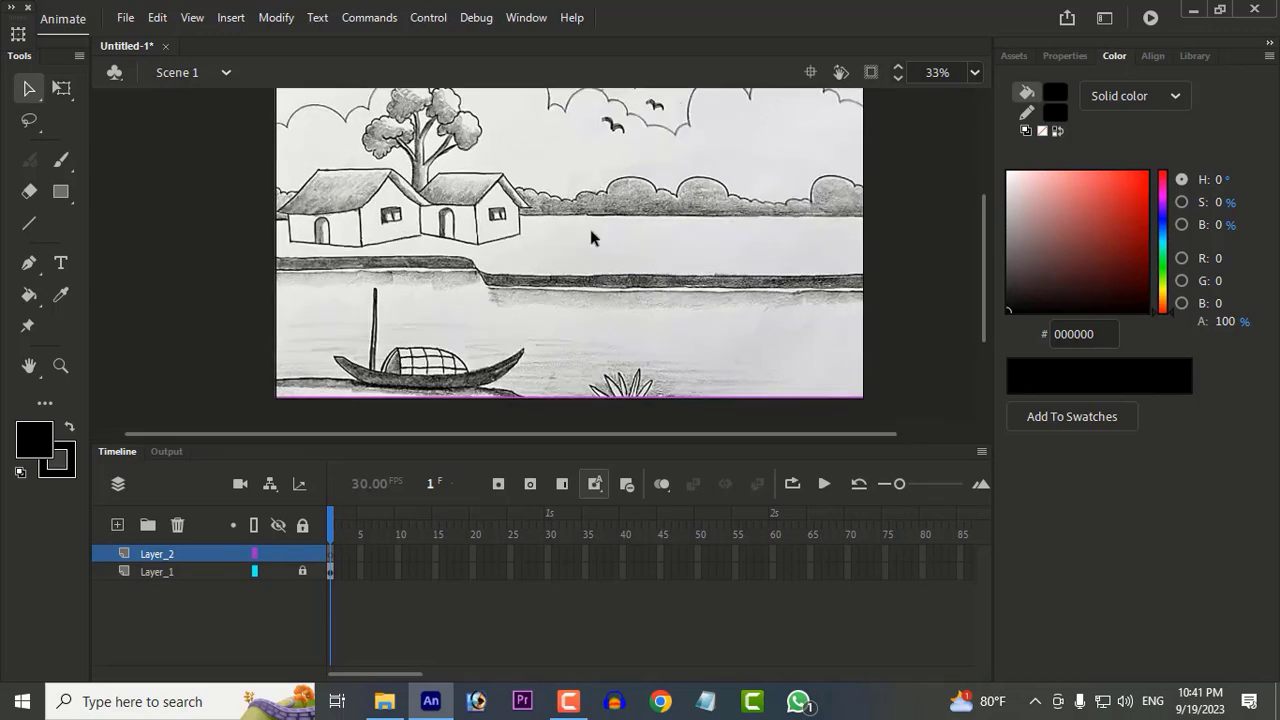
scroll(591, 237, up, 2)
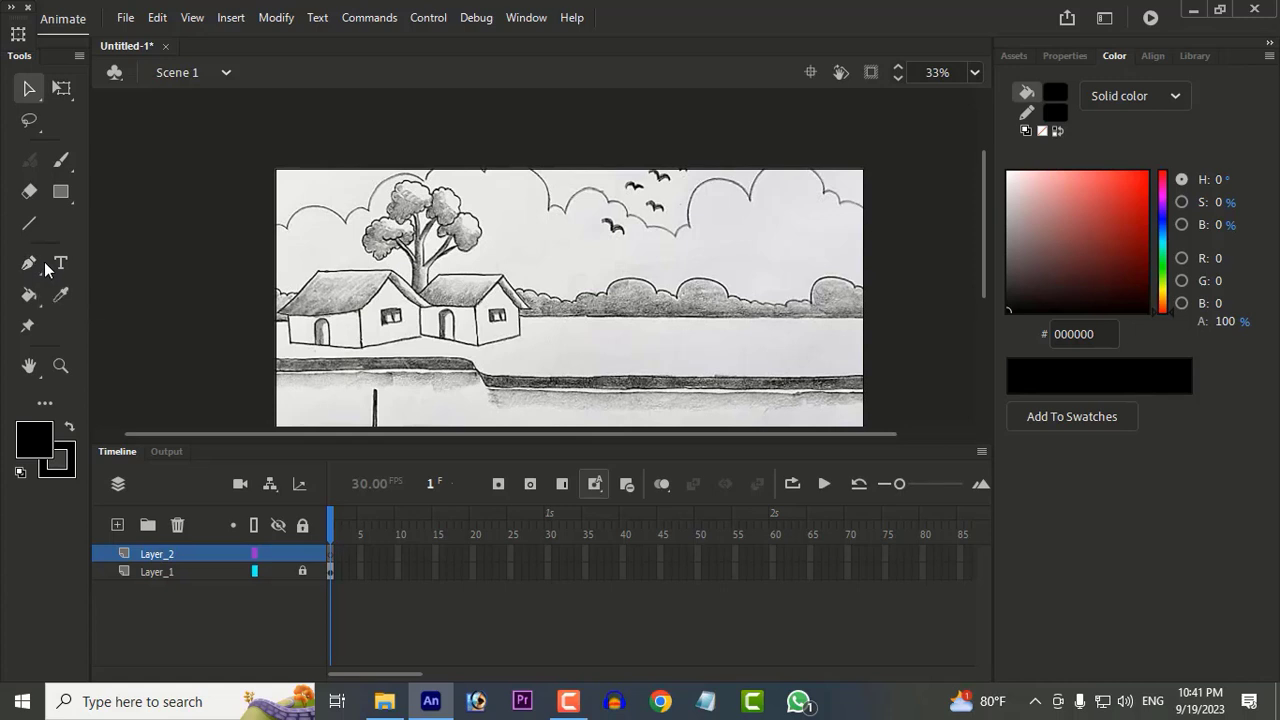
click(29, 224)
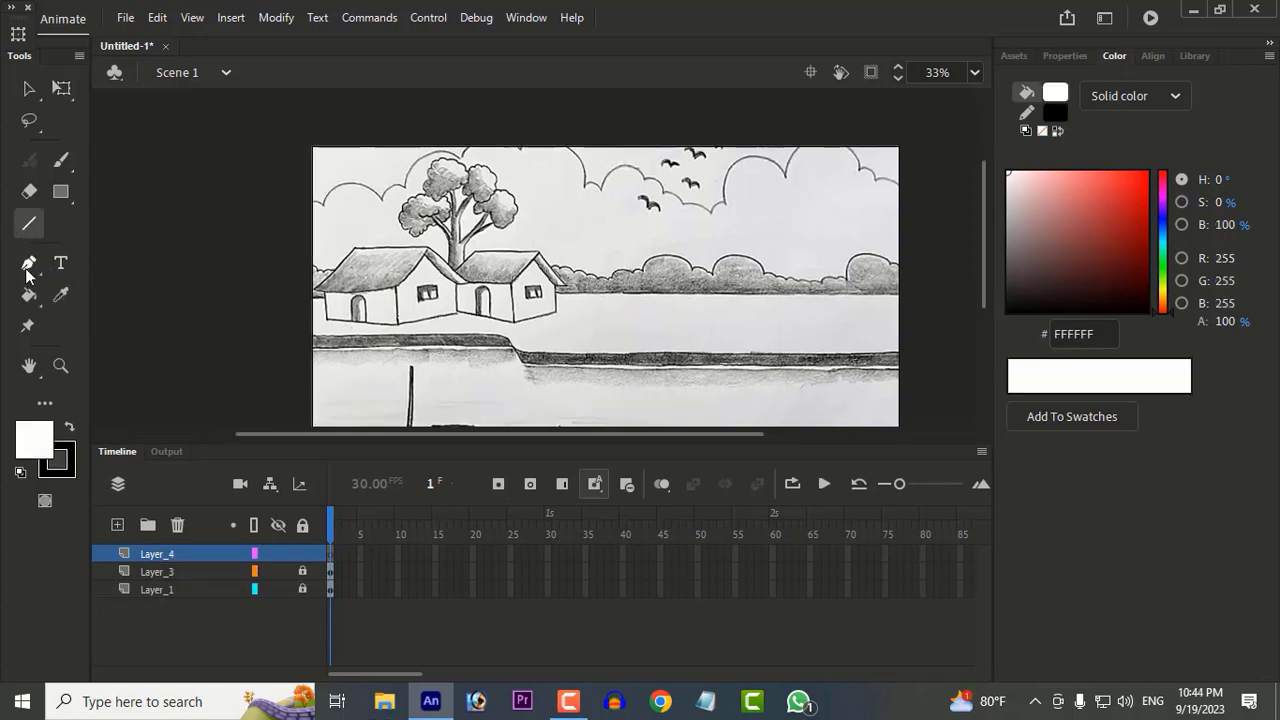
mouse_move(262, 270)
mouse_down()
mouse_move(999, 276)
mouse_move(797, 309)
mouse_up()
mouse_move(863, 282)
mouse_down()
mouse_move(840, 135)
mouse_move(620, 66)
mouse_up()
drag(123, 119, 124, 207)
key(ctrl+z)
key(ctrl+z)
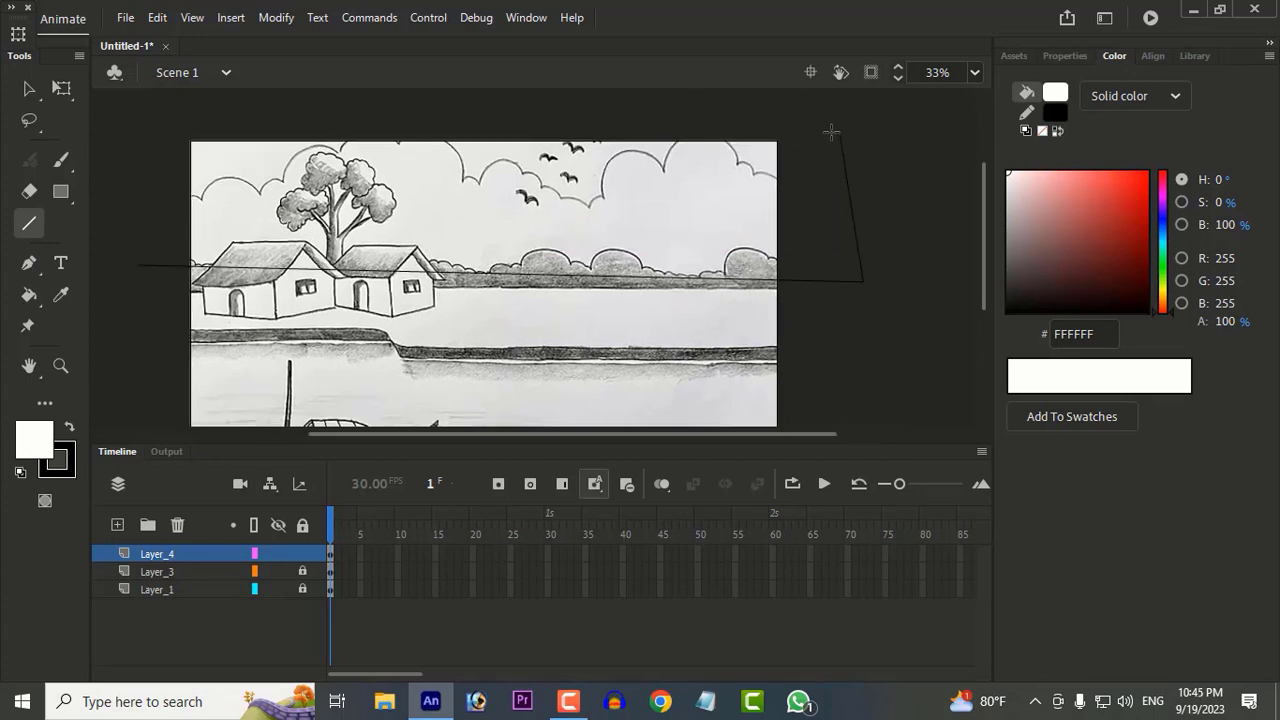
drag(840, 135, 421, 95)
mouse_move(421, 95)
mouse_down()
mouse_move(101, 134)
mouse_move(137, 265)
mouse_up()
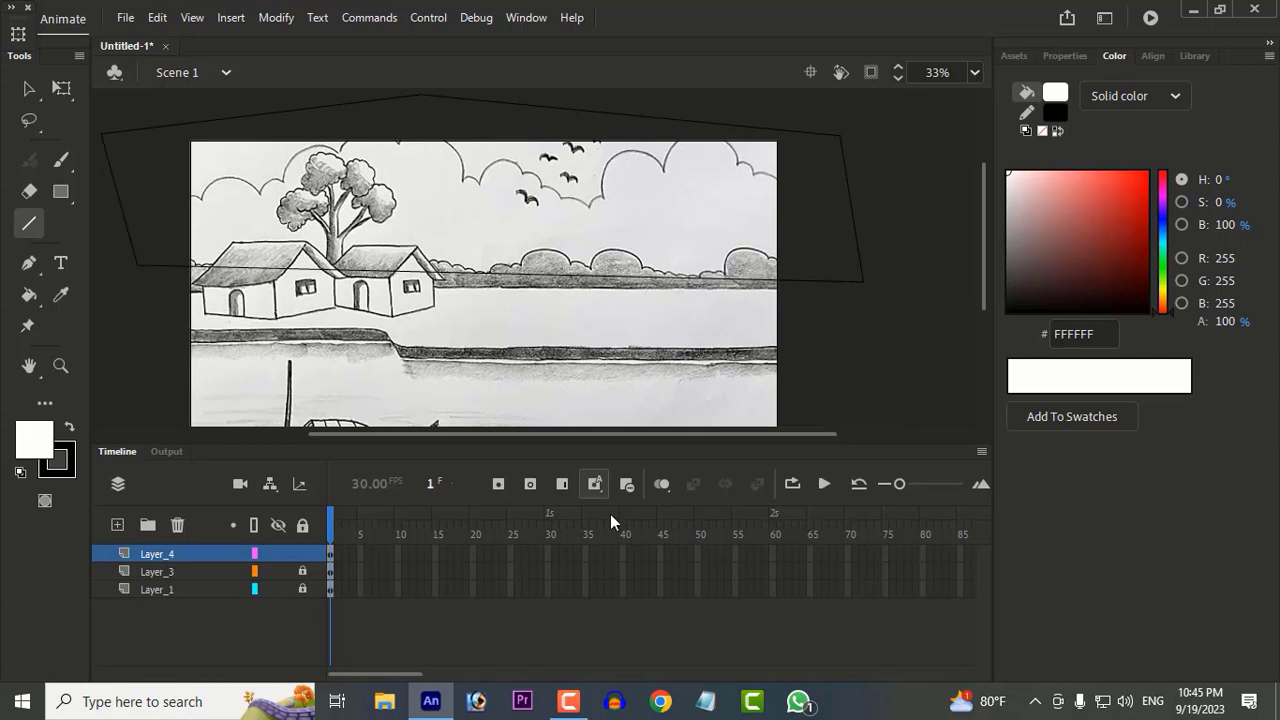
click(568, 701)
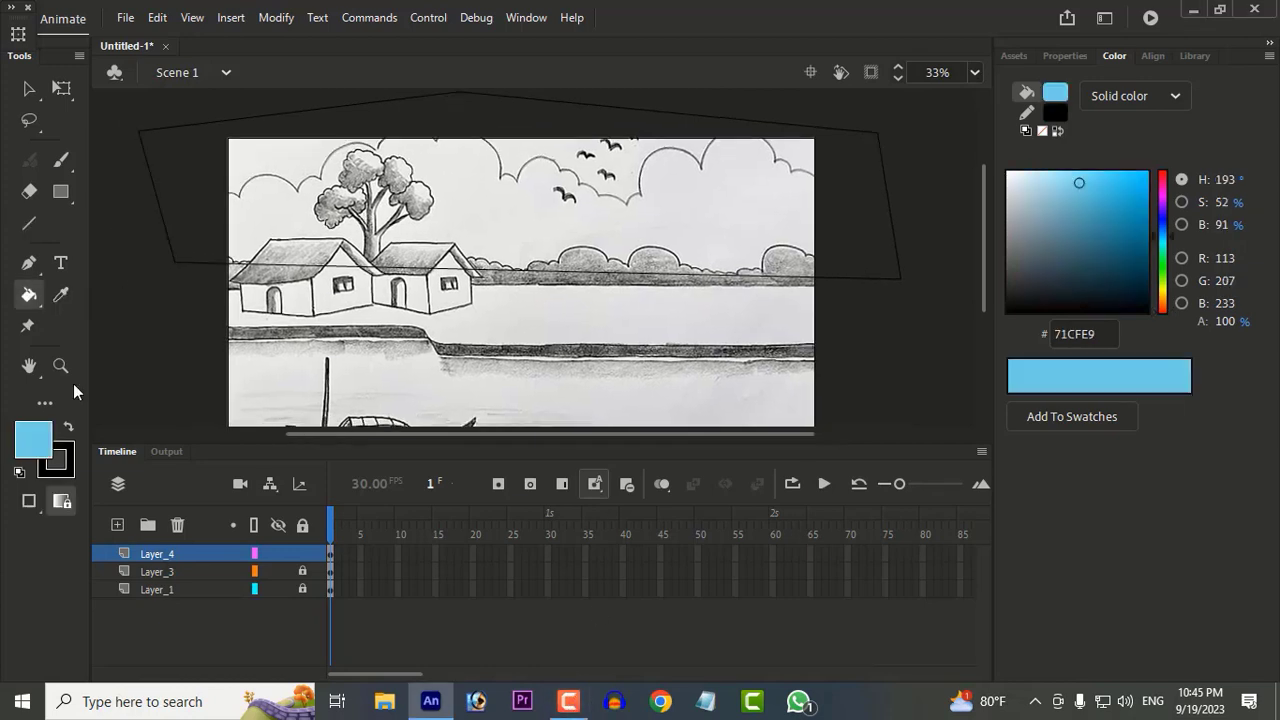
Step: Fill the sky outline with blue 66C0D9, and lock and hide Layer_4
click(33, 438)
key(Escape)
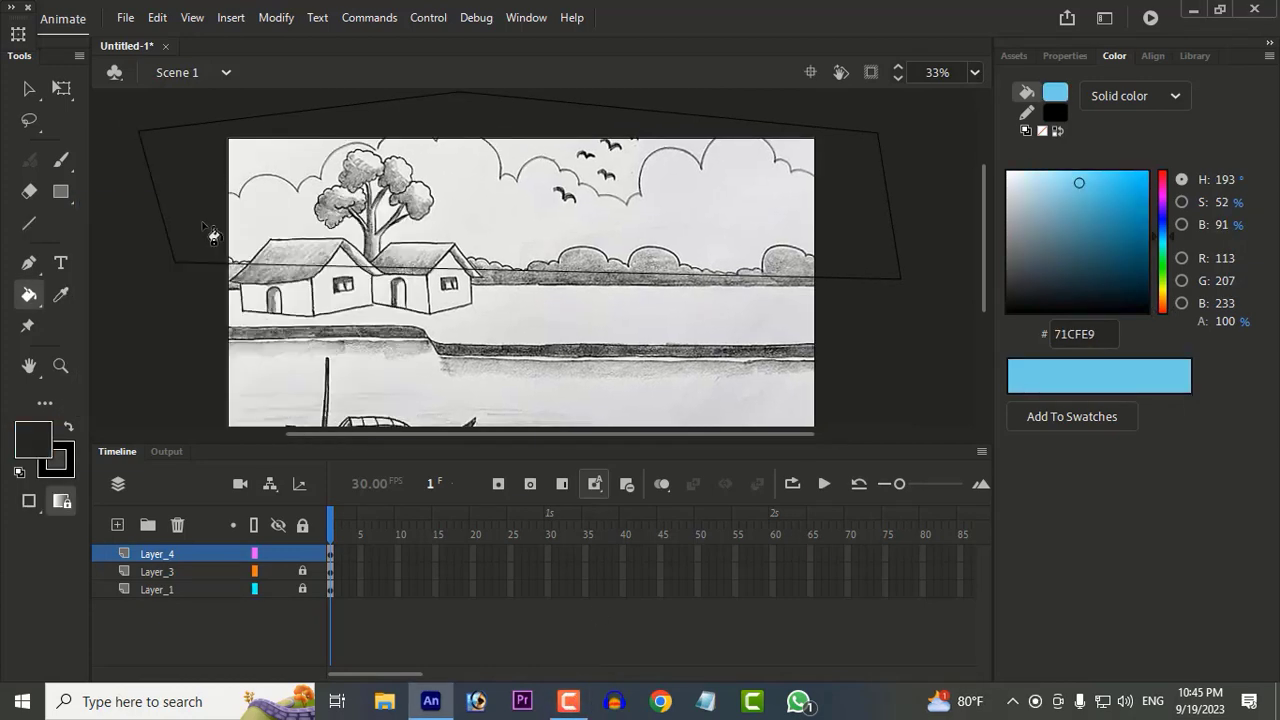
drag(1108, 196, 1081, 191)
click(441, 242)
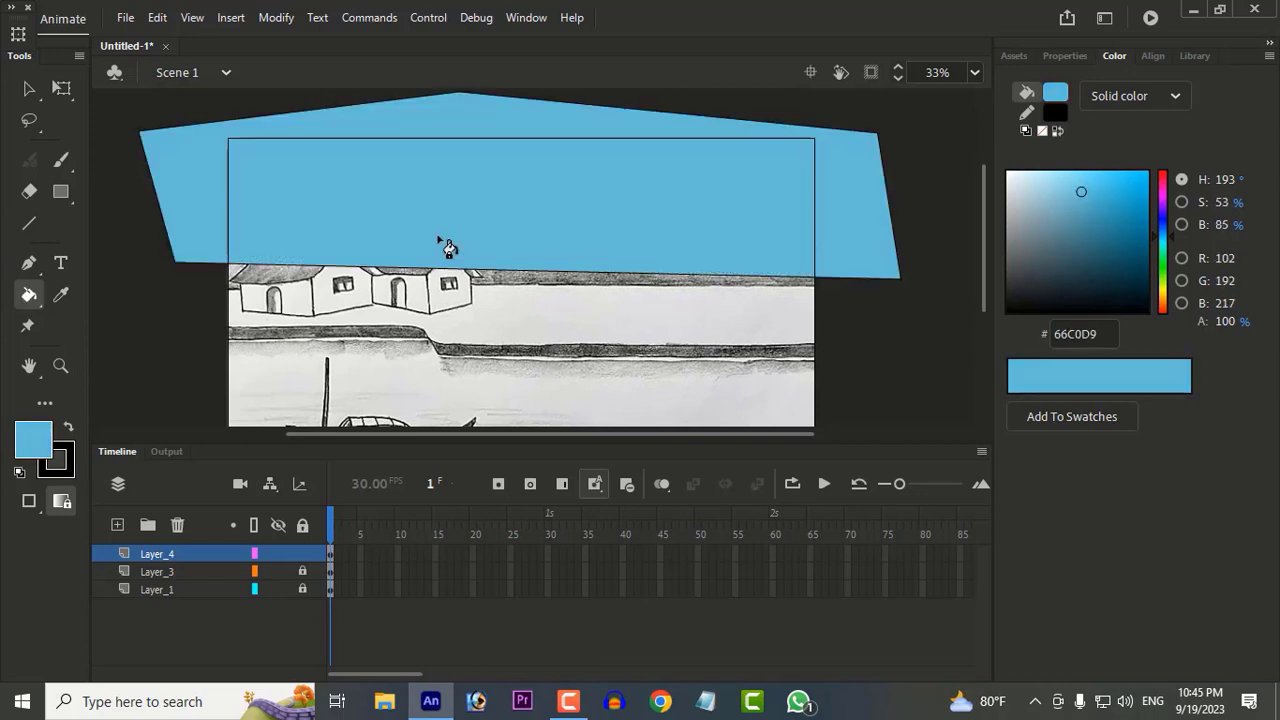
click(290, 553)
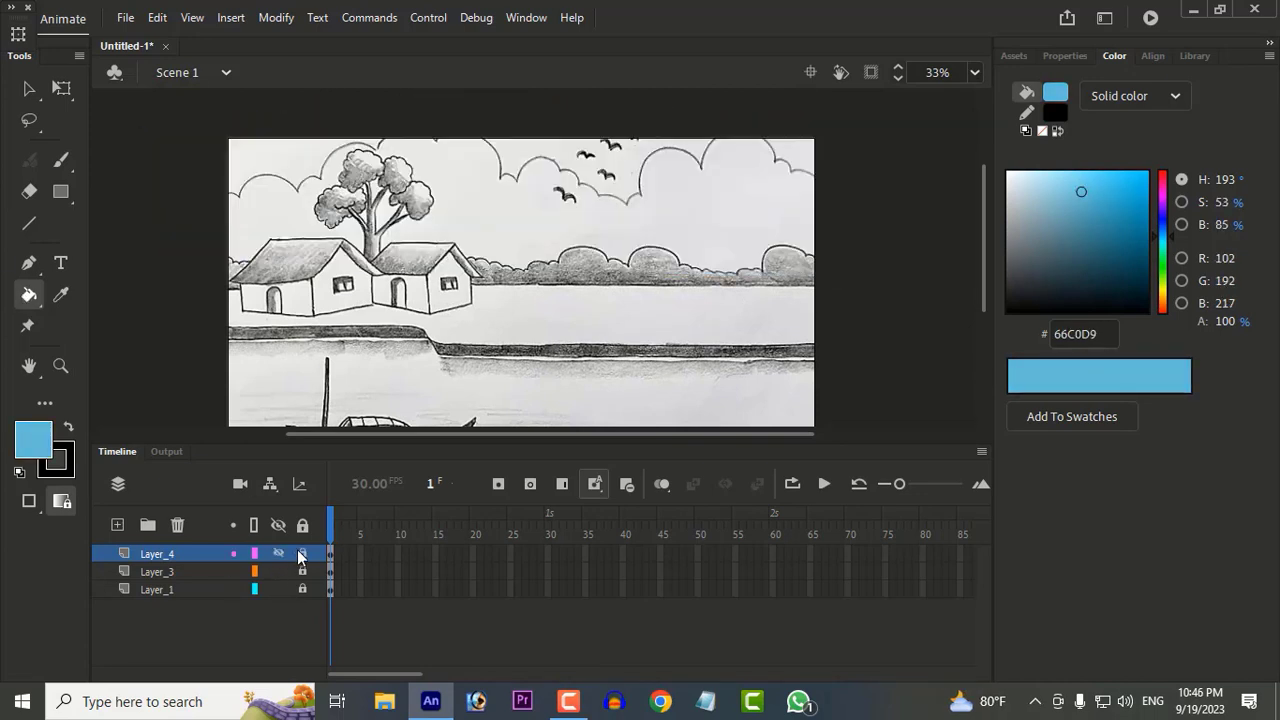
Step: Add a new layer and trace the scalloped cloud tops across the full width of the sky with the Pen tool
click(117, 525)
click(28, 262)
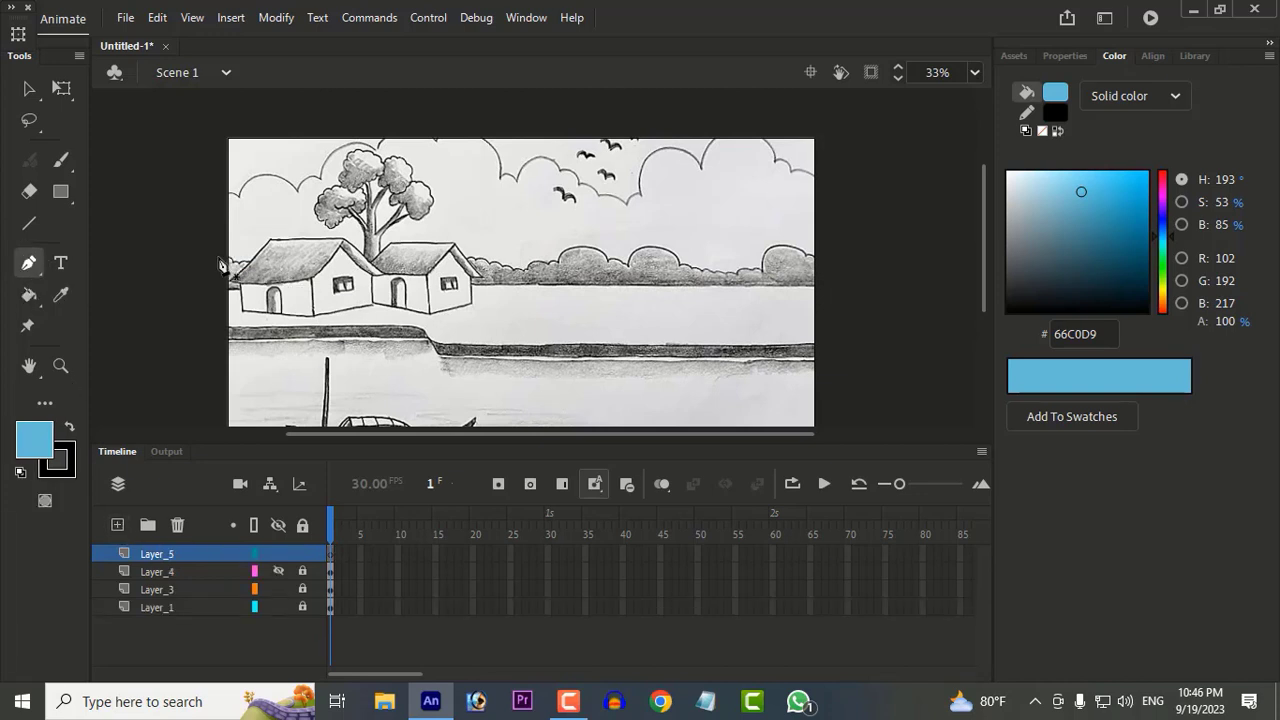
click(227, 215)
drag(247, 201, 336, 195)
click(247, 201)
click(297, 190)
click(322, 180)
drag(384, 160, 642, 202)
click(384, 160)
click(438, 164)
click(488, 178)
click(501, 175)
click(515, 178)
click(558, 168)
click(577, 182)
click(600, 195)
click(623, 203)
click(636, 193)
drag(702, 165, 785, 228)
click(702, 165)
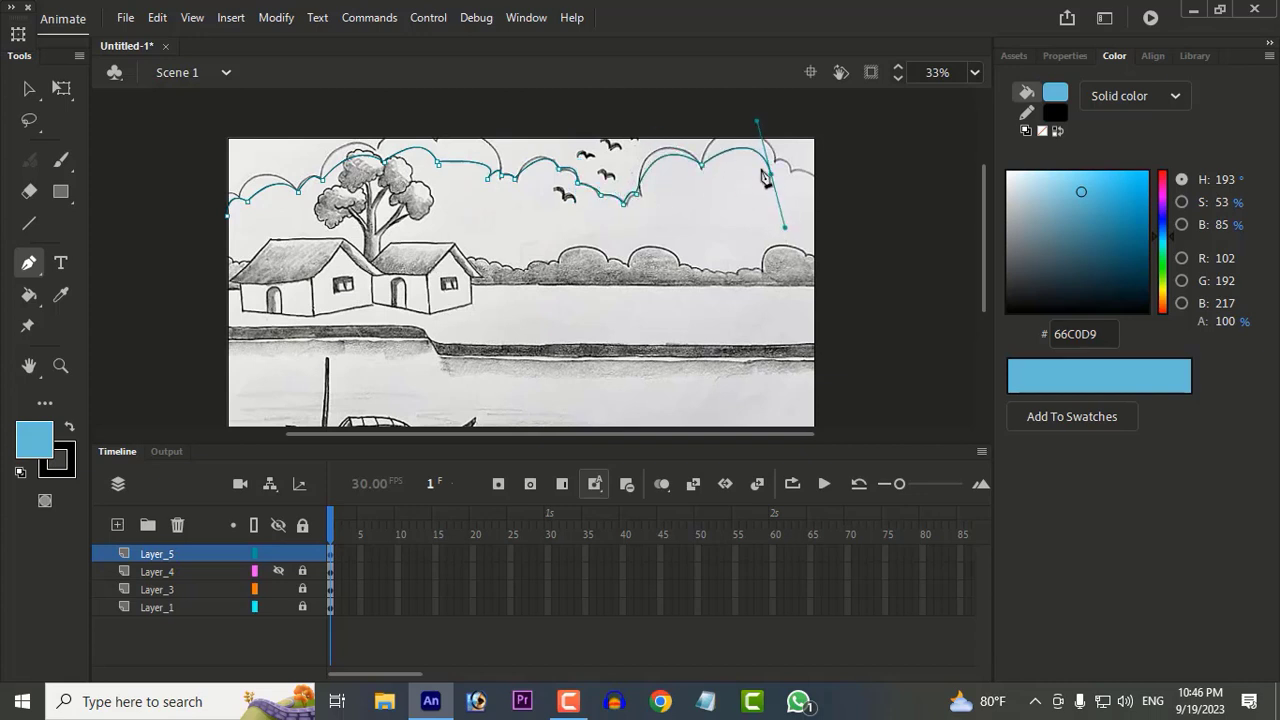
click(771, 174)
drag(793, 179, 815, 208)
click(793, 179)
click(811, 191)
drag(837, 204, 860, 266)
click(837, 204)
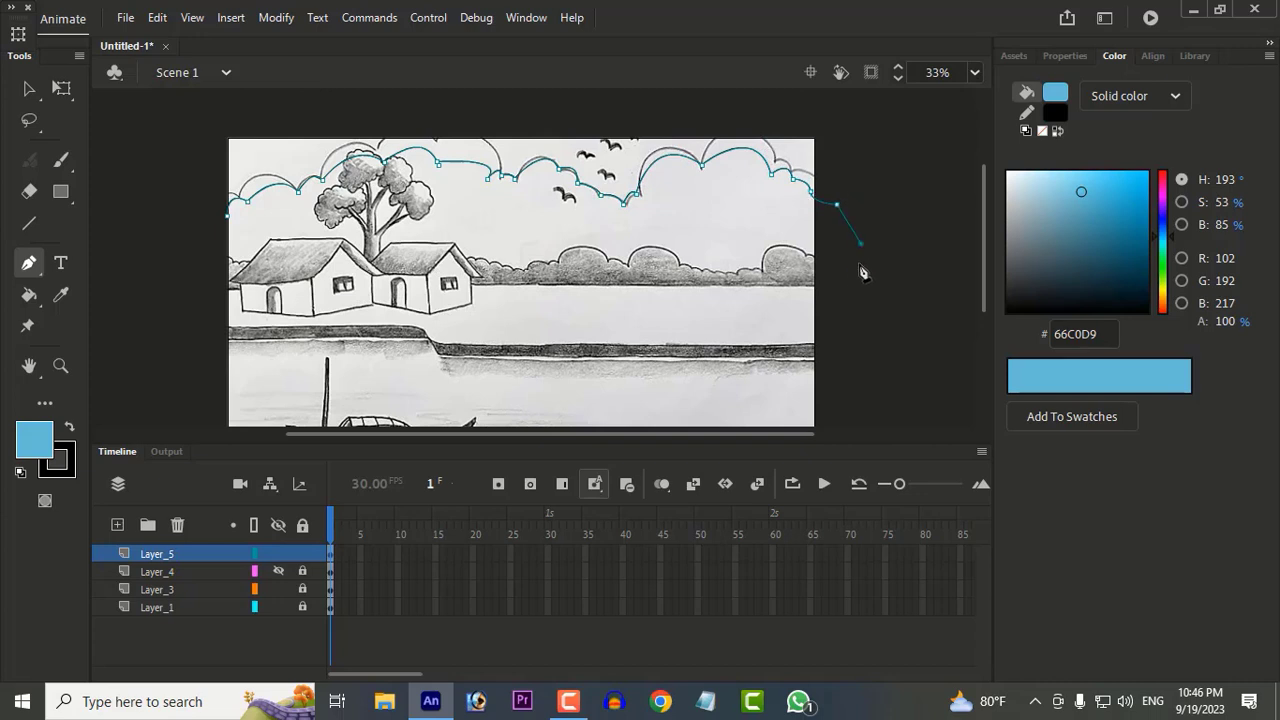
Step: Close the cloud outline by running it back along the horizon, behind the houses, to its starting point
click(860, 262)
click(809, 283)
click(557, 273)
click(404, 273)
click(268, 273)
click(195, 260)
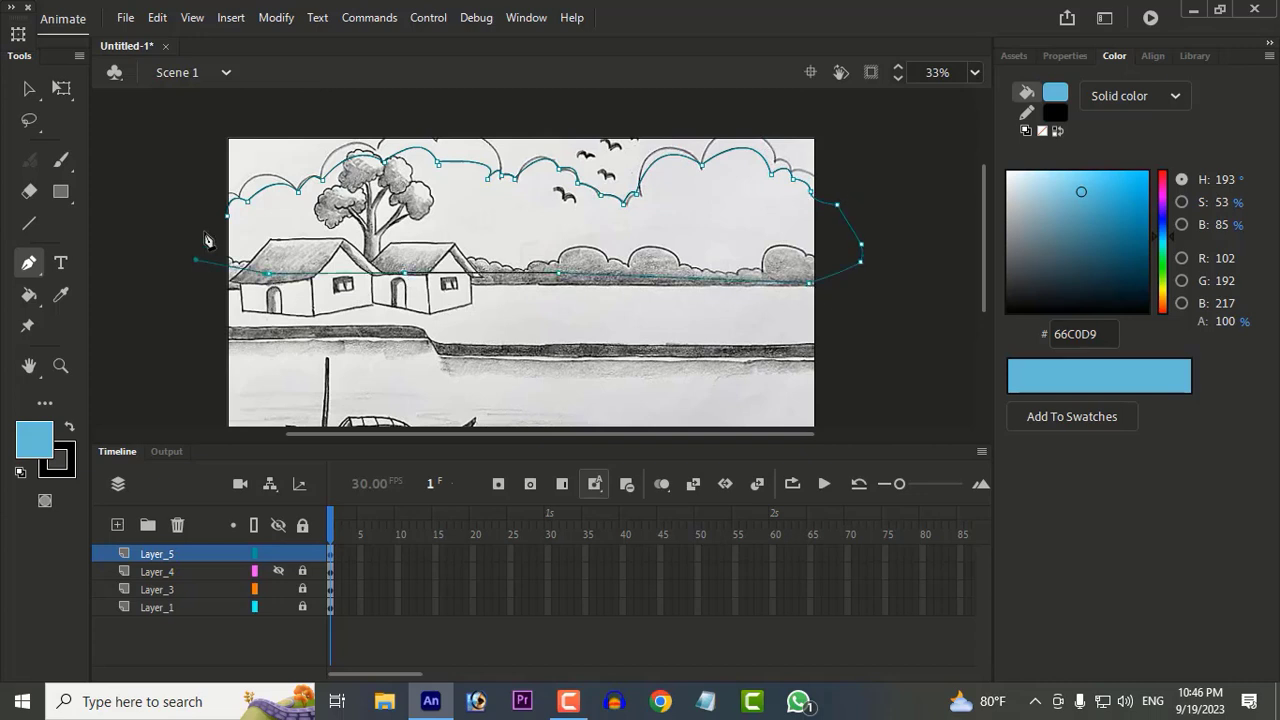
click(227, 216)
Step: Fill the cloud shape with white FFFFFF, and hide and lock Layer_5
click(35, 440)
click(134, 304)
key(k)
click(475, 214)
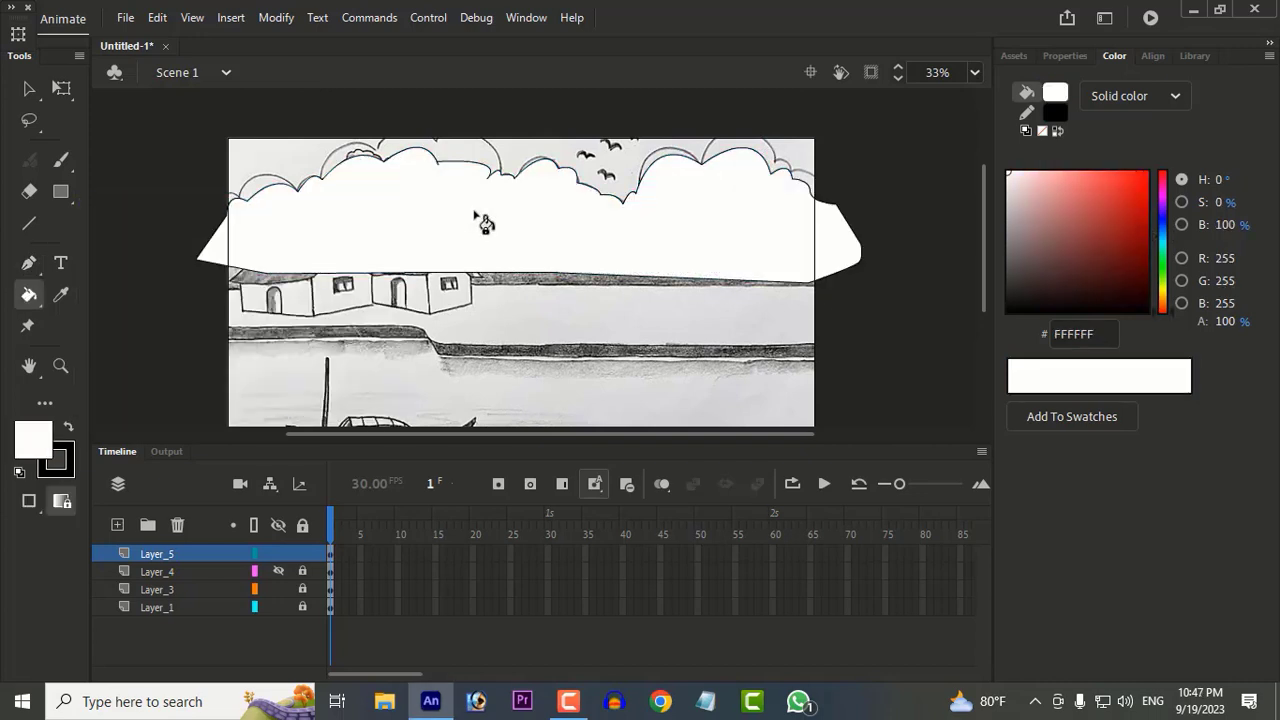
key(v)
click(279, 554)
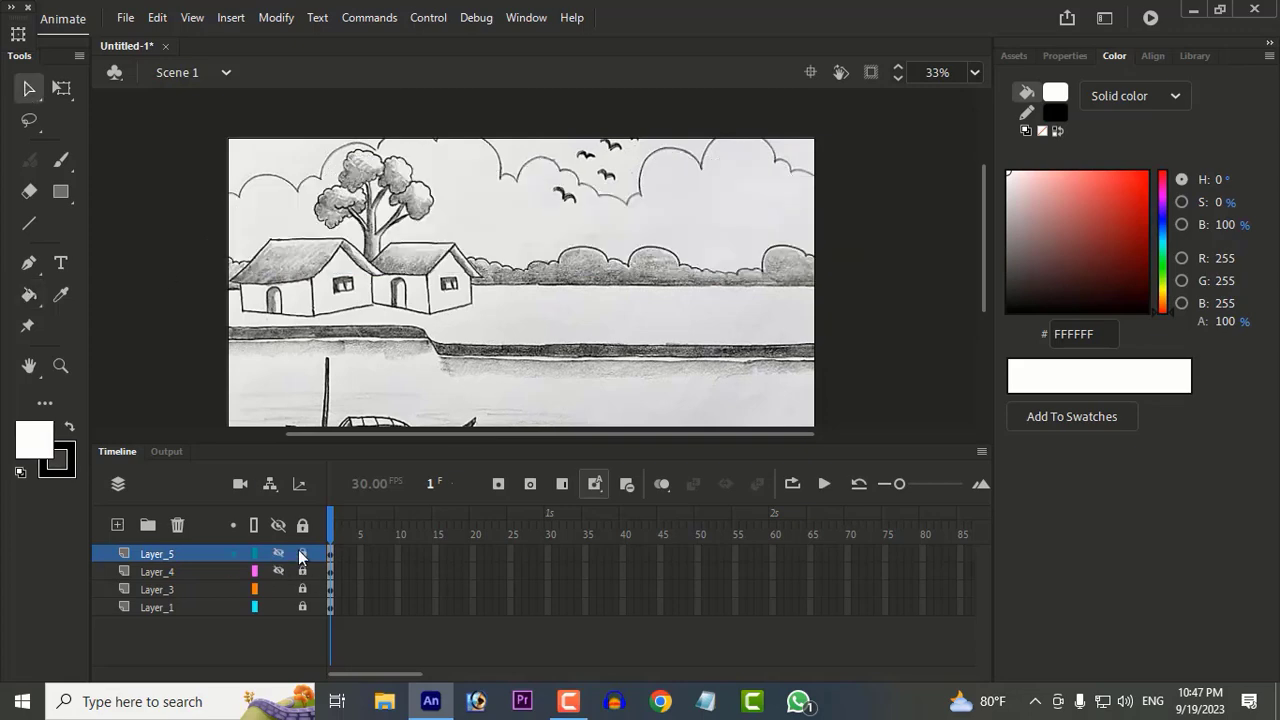
Step: Start tracing the distant bushes on Layer_6 with the Pen tool, from the stage's left edge past the houses
scroll(466, 281, up, 1)
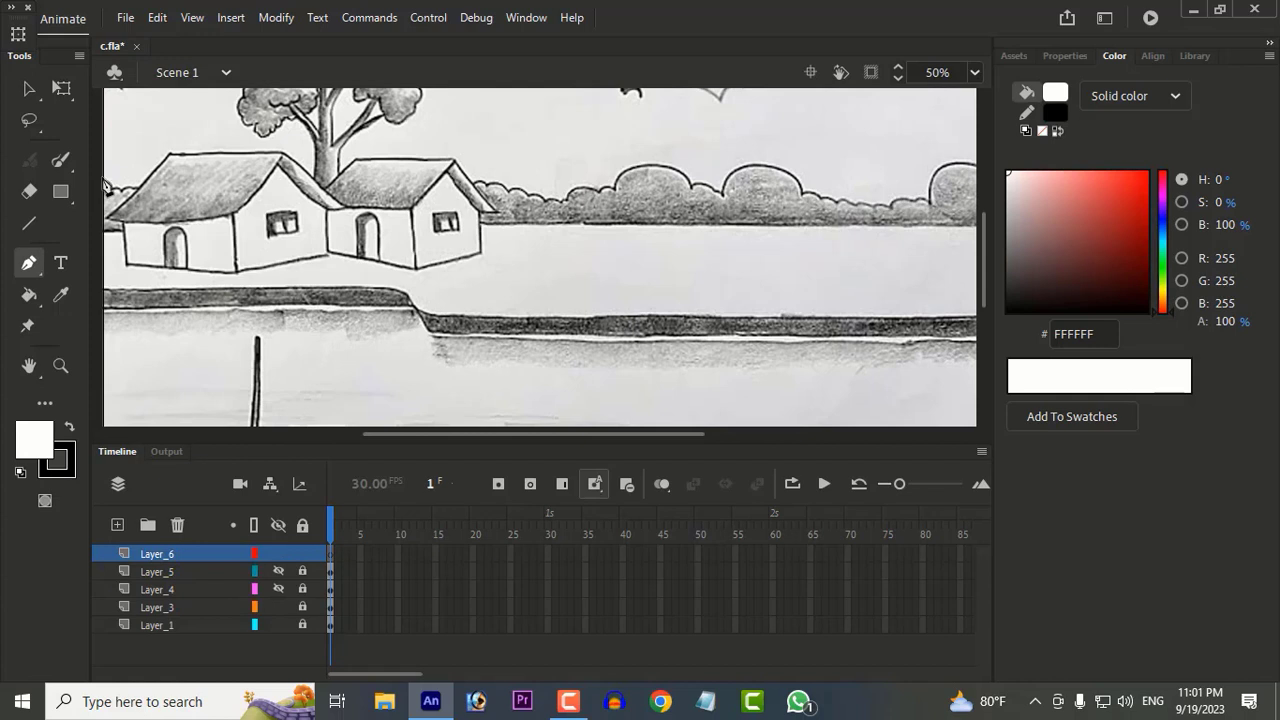
click(108, 182)
drag(111, 198, 112, 200)
drag(119, 190, 140, 193)
click(473, 182)
drag(508, 190, 563, 209)
scroll(601, 200, up, 3)
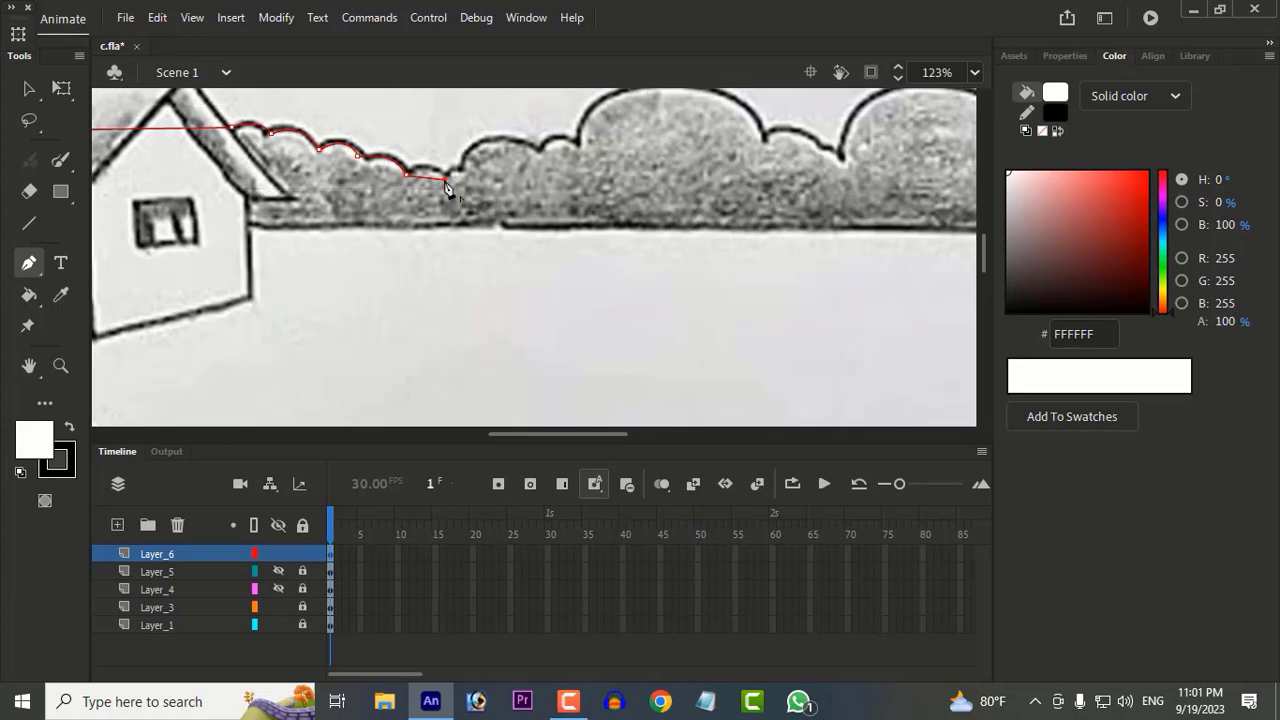
right_click(408, 179)
drag(445, 180, 397, 215)
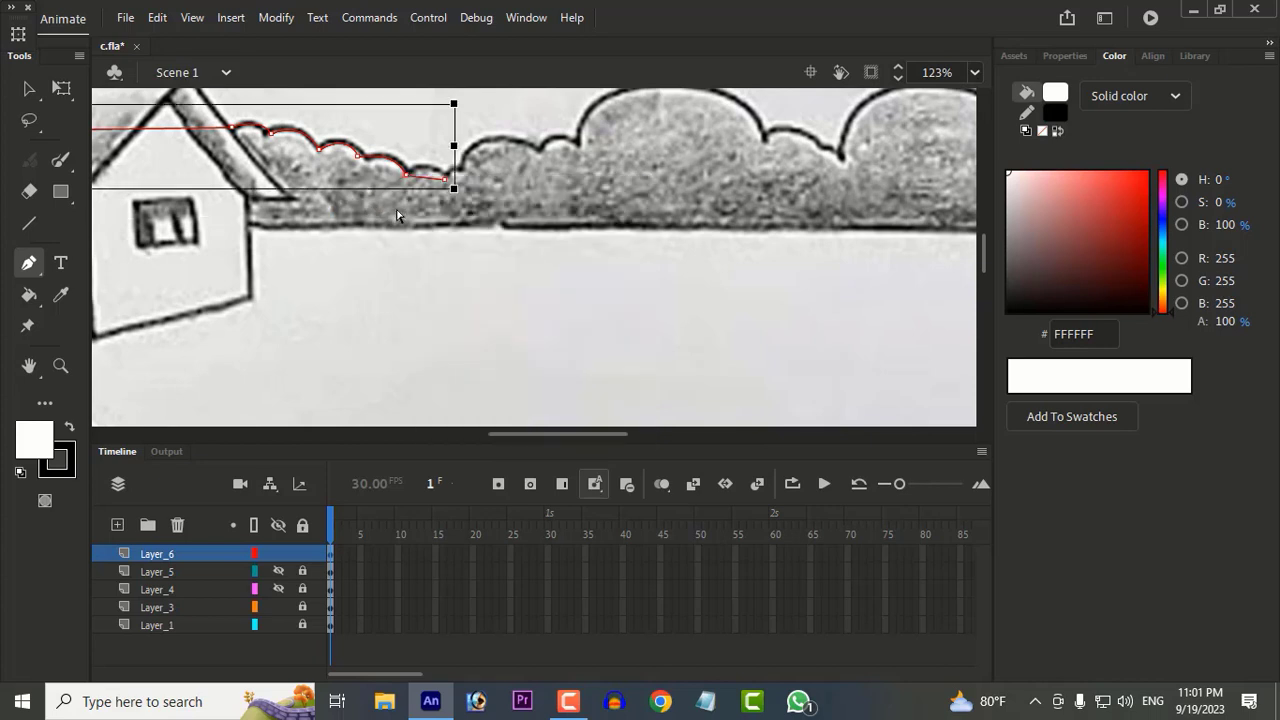
key(ctrl+z)
Step: Continue the bush outline over the small humps beside the houses up to the first large round bush
mouse_move(450, 177)
mouse_down()
mouse_move(465, 192)
mouse_move(470, 181)
mouse_up()
click(450, 177)
click(462, 169)
drag(537, 146, 599, 184)
click(537, 146)
drag(576, 141, 588, 160)
click(576, 141)
Step: Trace the tops of the two large round bushes and the small hump between them
drag(672, 147, 368, 223)
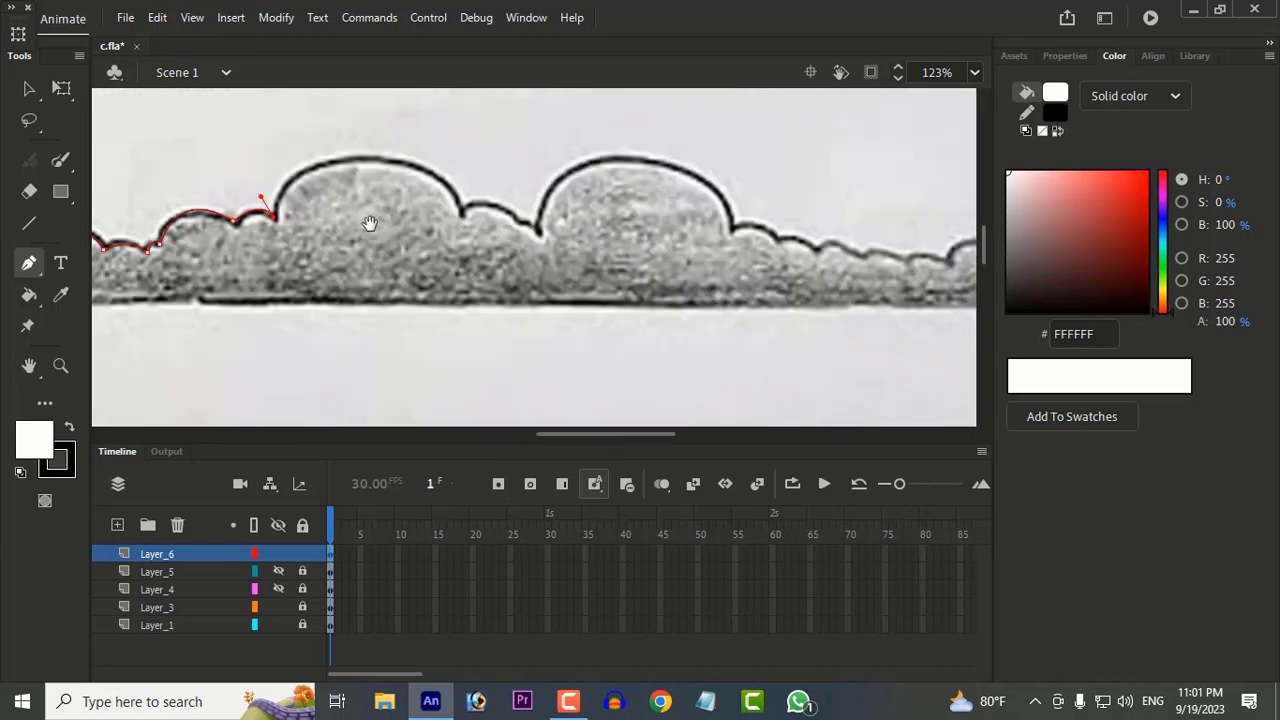
drag(461, 208, 591, 334)
click(537, 230)
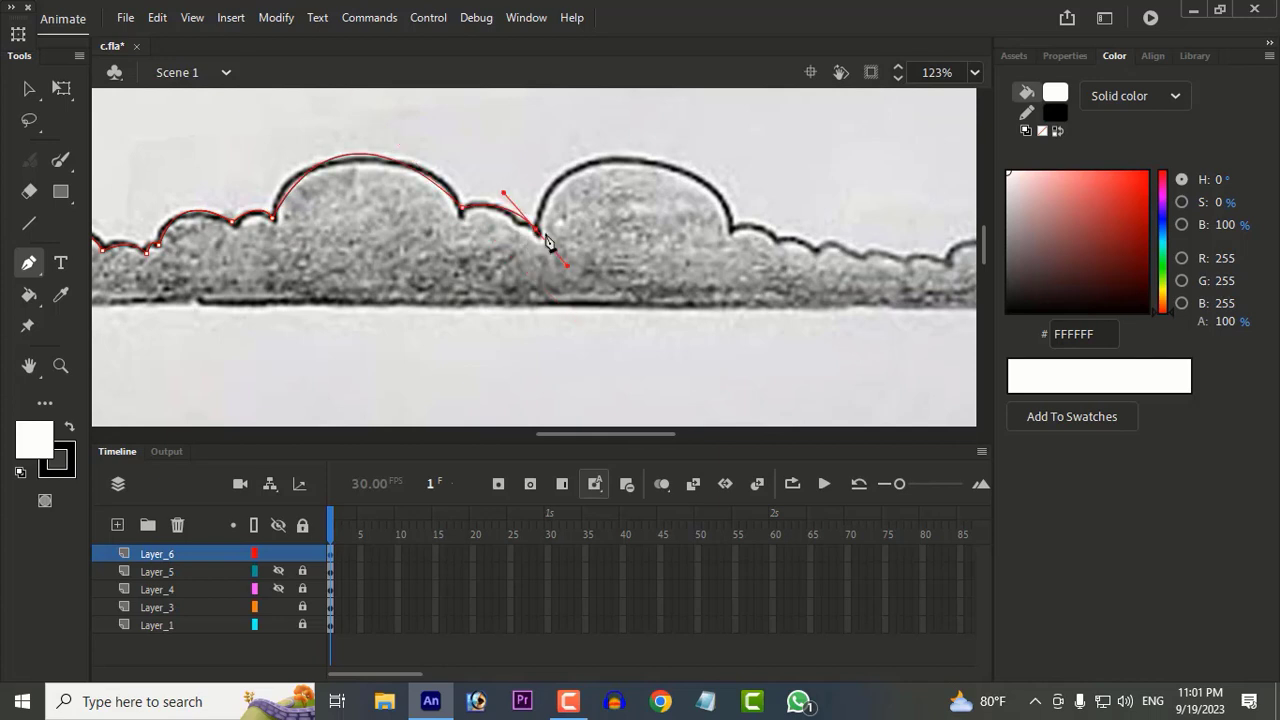
drag(690, 170, 845, 210)
click(690, 170)
drag(731, 229, 731, 280)
click(731, 229)
Step: Continue the bush outline from the second large round bush over the small humps to the base of the rightmost large bush
drag(799, 248, 350, 215)
click(307, 196)
click(345, 205)
click(376, 208)
click(437, 219)
click(468, 214)
click(523, 200)
click(567, 204)
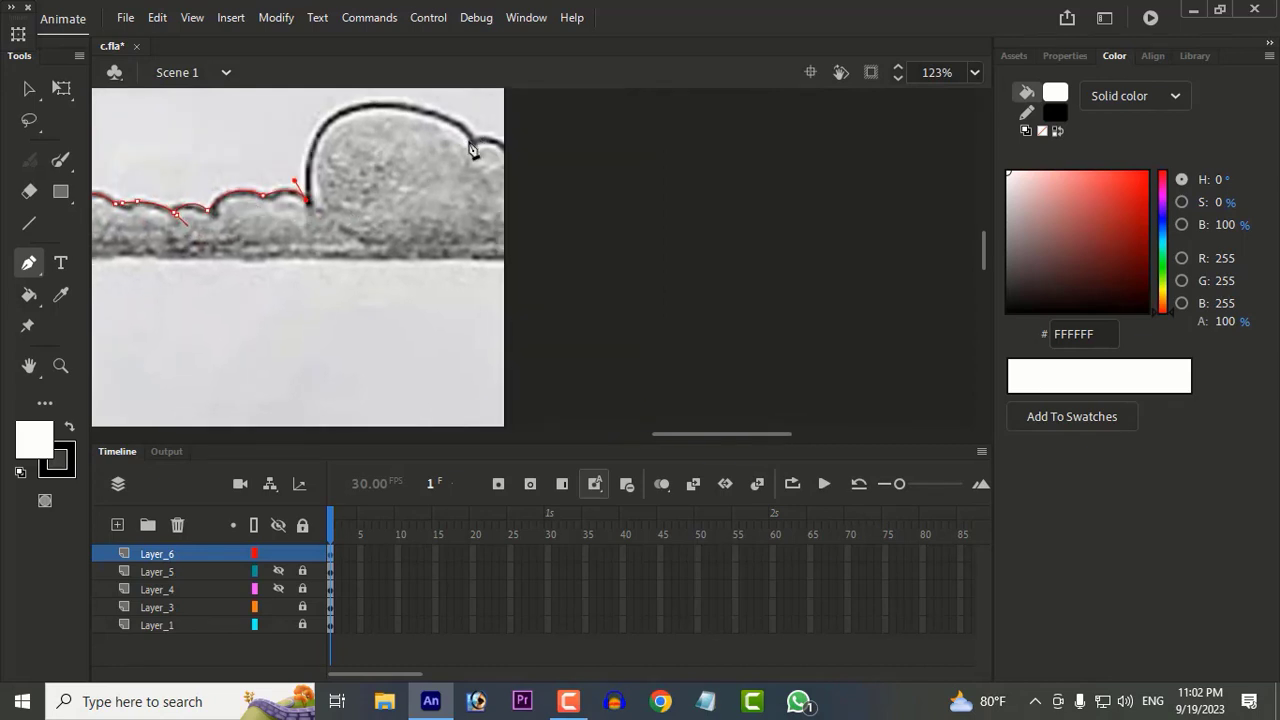
Step: Trace the rightmost large bush past the stage edge and run the outline back along the bushes' base beyond the opposite edge
drag(469, 140, 620, 258)
click(469, 141)
drag(543, 166, 617, 237)
drag(491, 284, 853, 172)
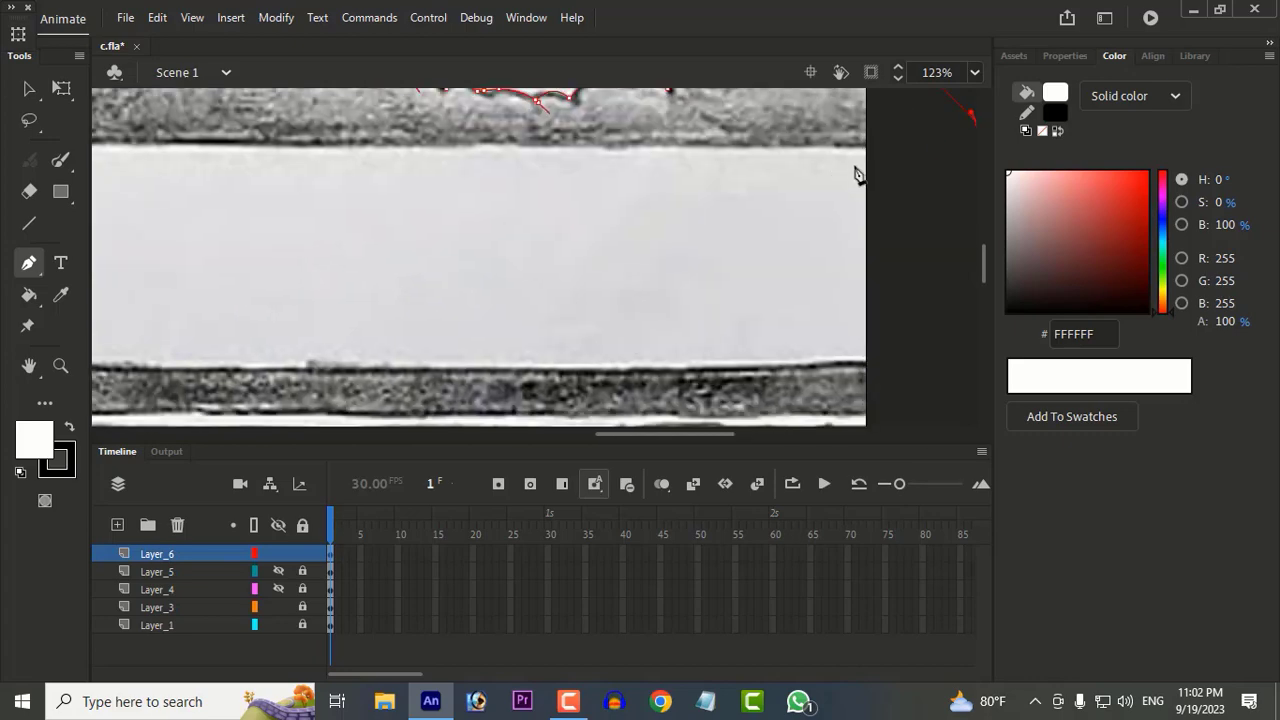
click(860, 144)
scroll(457, 223, down, 8)
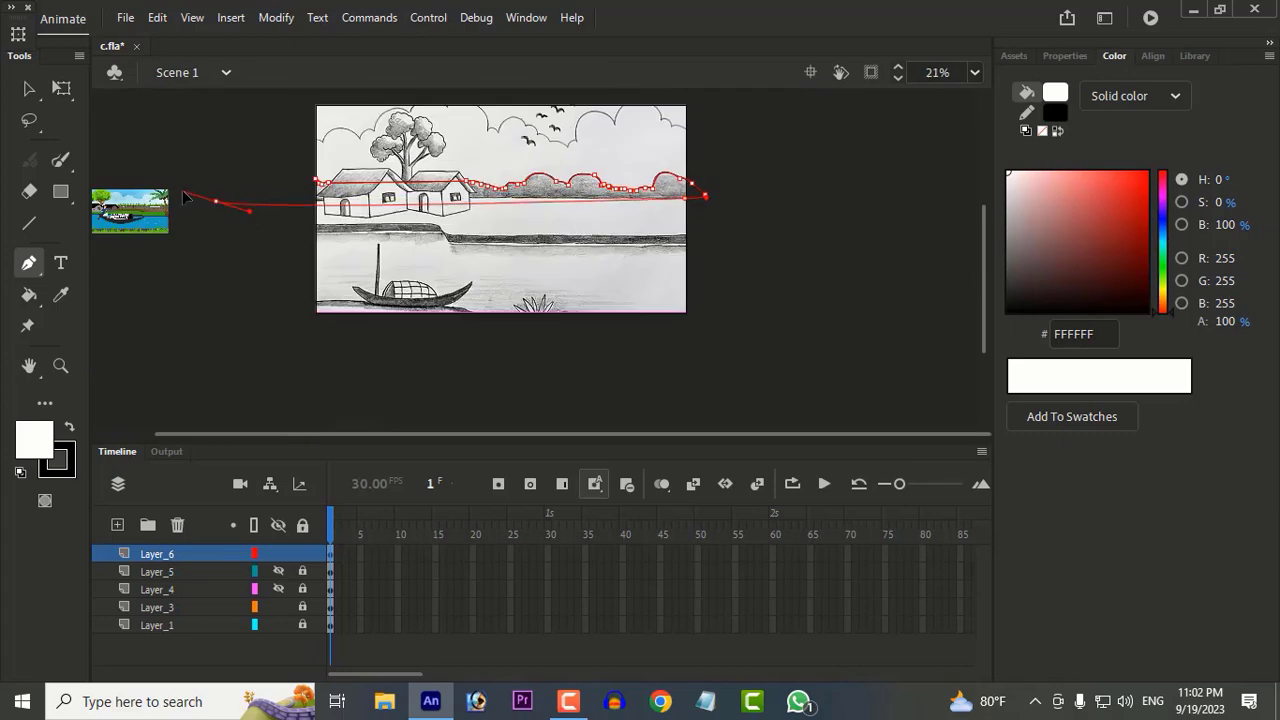
scroll(363, 228, up, 5)
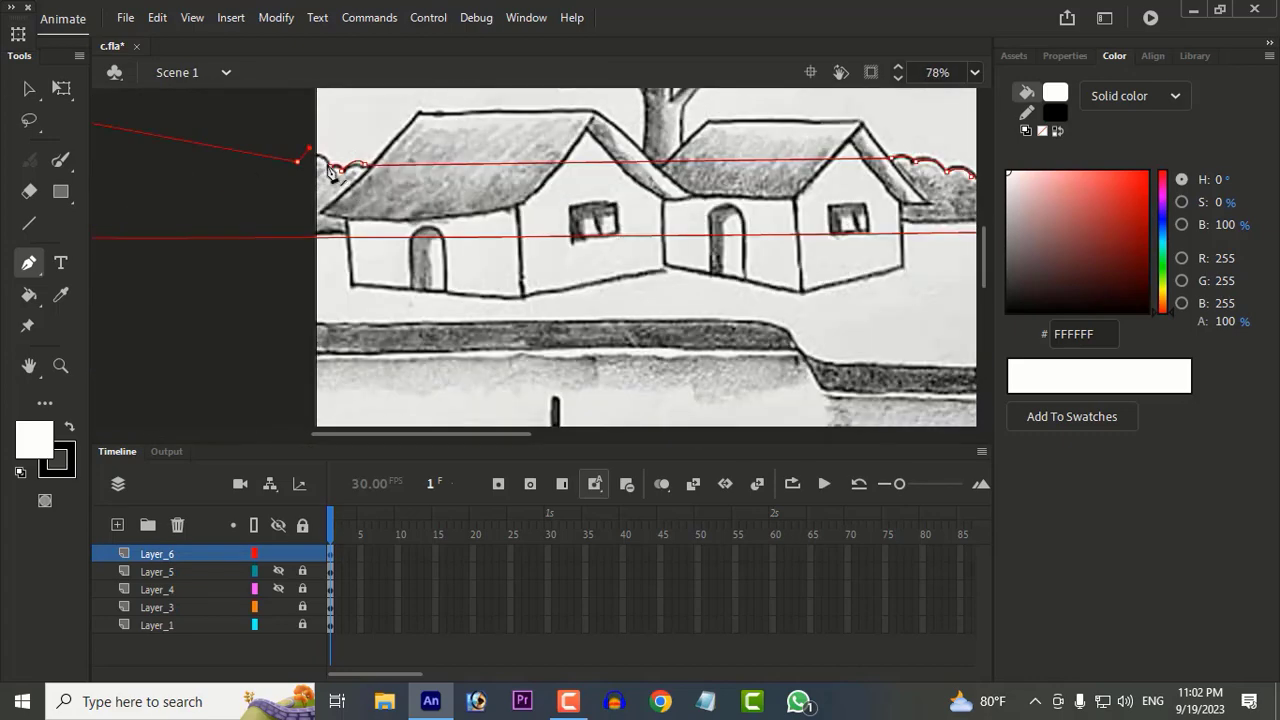
Step: Sample grey A4A3A3 from the sketched bushes as the fill colour
click(60, 295)
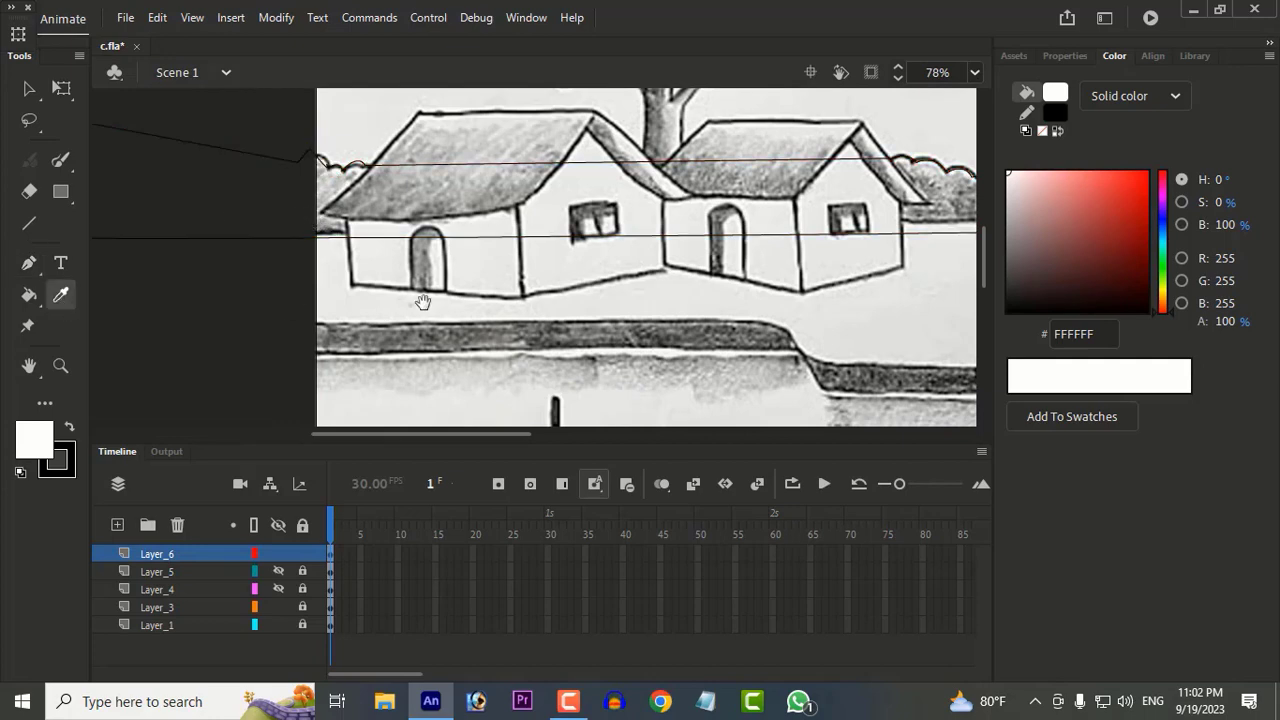
scroll(423, 297, right, 5)
click(742, 193)
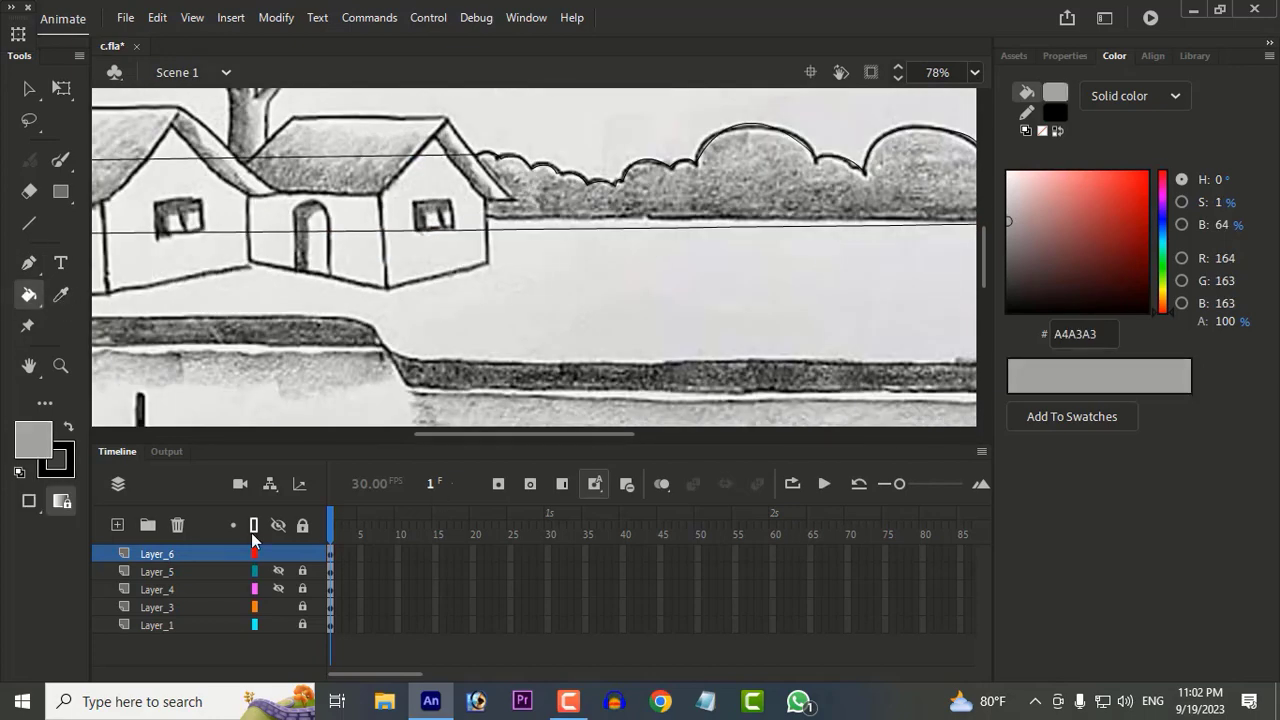
scroll(527, 195, down, 1)
scroll(582, 230, up, 2)
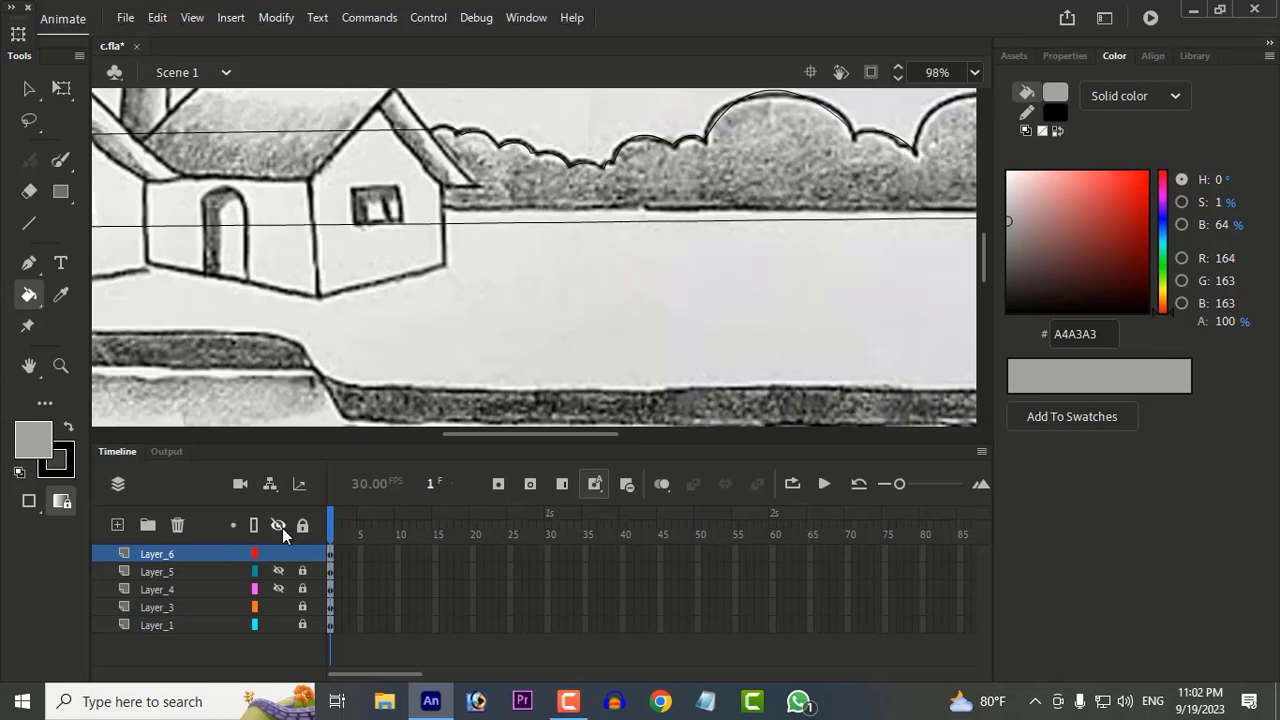
Step: Examine the full bush outline for gaps with all layers shown as outlines, and restore the normal layer display
click(254, 525)
drag(655, 247, 390, 290)
key(v)
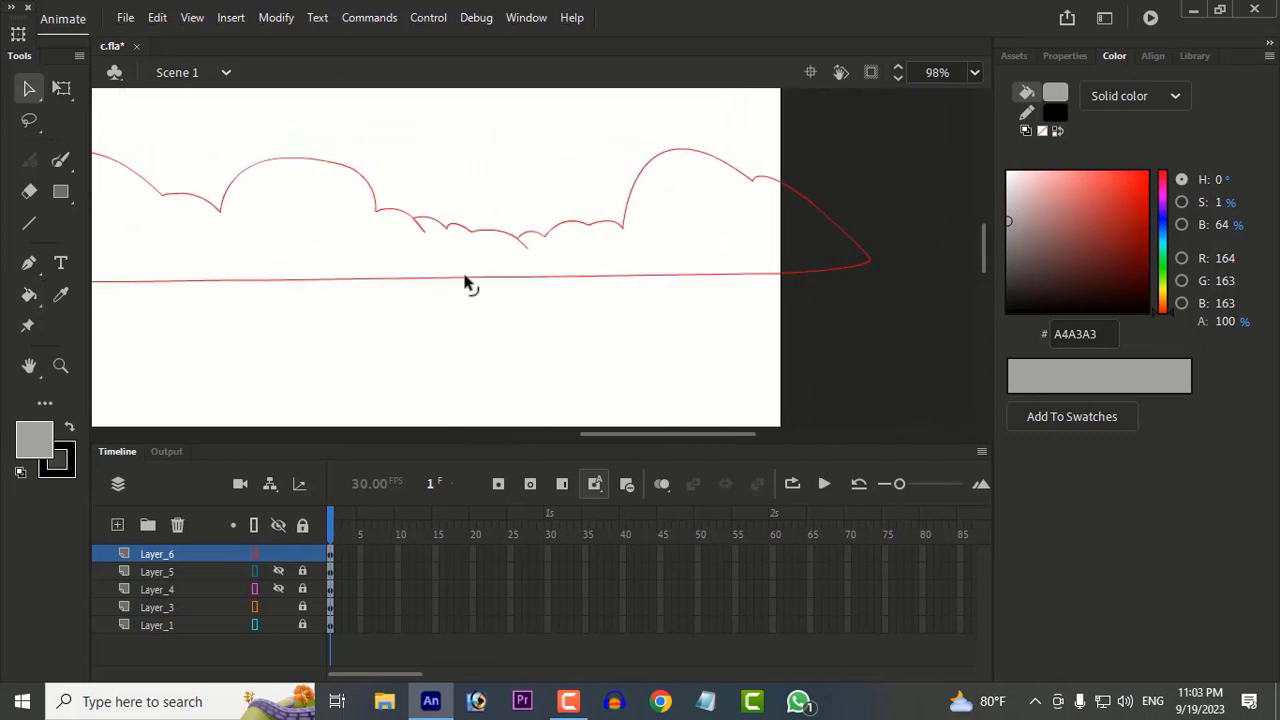
drag(526, 251, 1107, 210)
drag(304, 194, 137, 210)
scroll(741, 293, down, 3)
drag(741, 299, 441, 279)
click(253, 525)
Step: Fill the bush shape with grey A4A3A3, and hide and lock Layer_6
key(k)
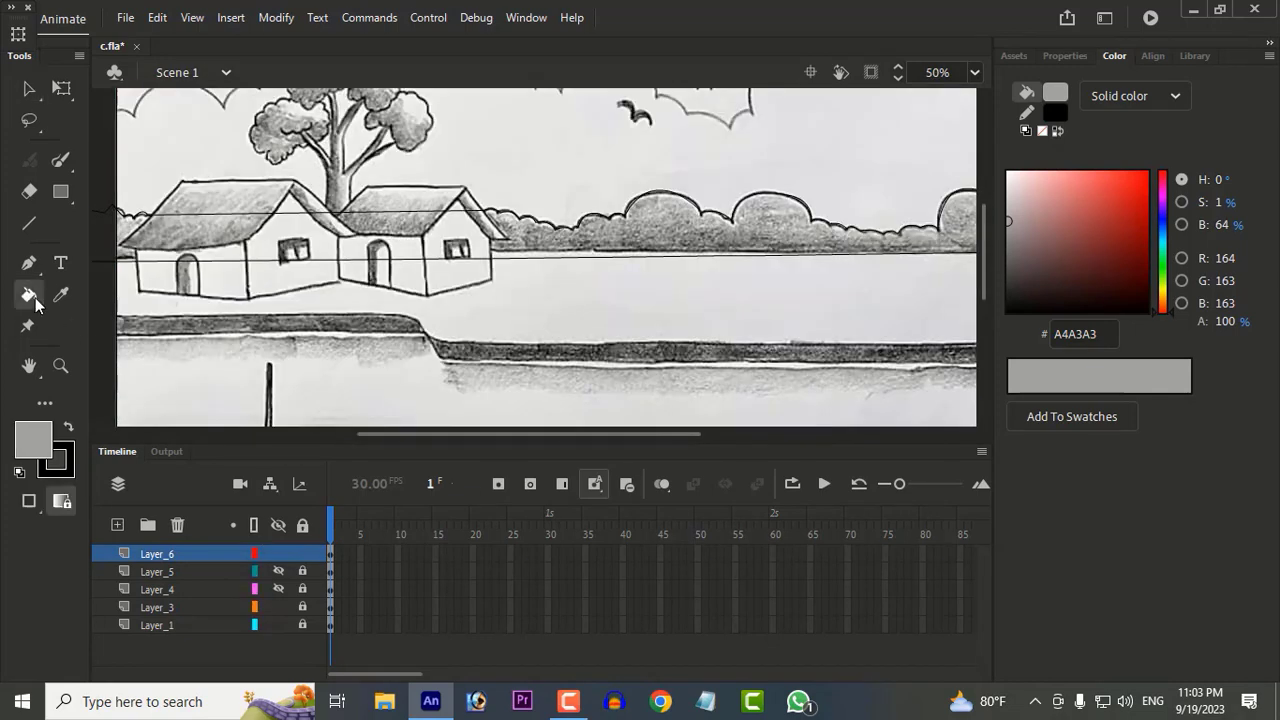
click(261, 249)
scroll(511, 418, right, 2)
click(278, 553)
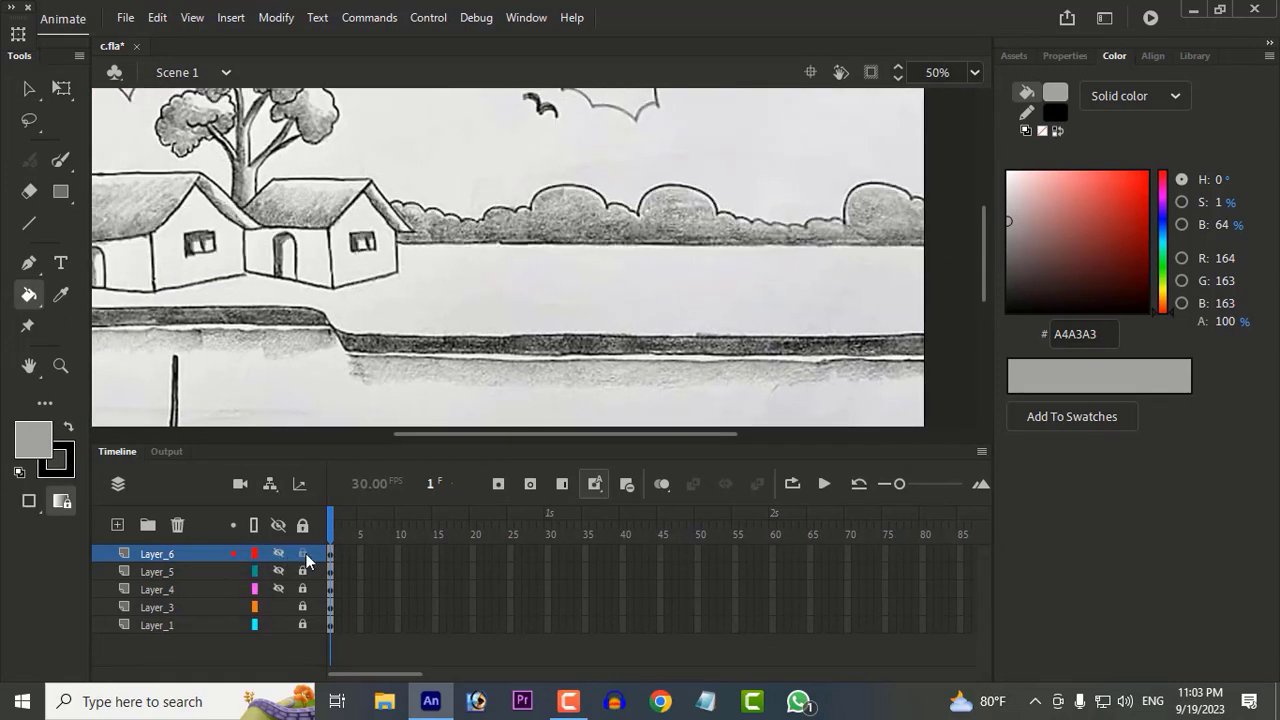
click(302, 553)
Step: Add a layer for the houses and trace the left house's roof on it with the Line tool
click(117, 525)
drag(228, 250, 410, 266)
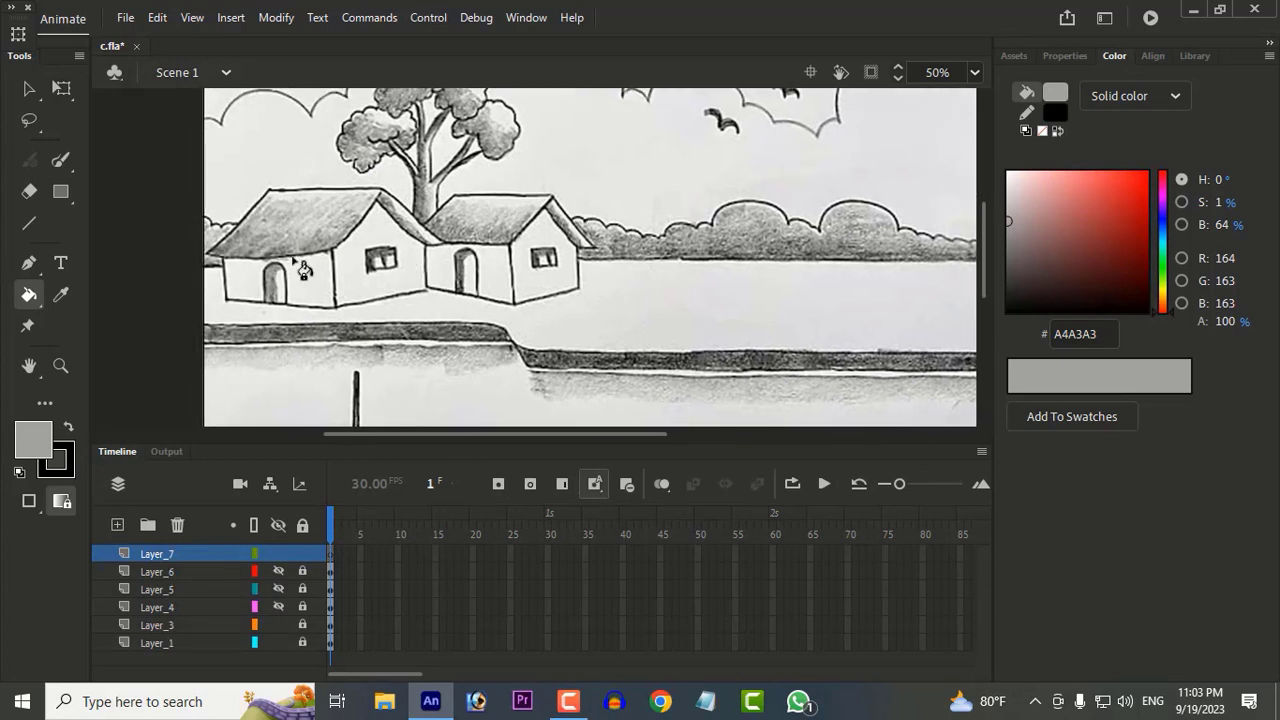
click(29, 260)
click(33, 227)
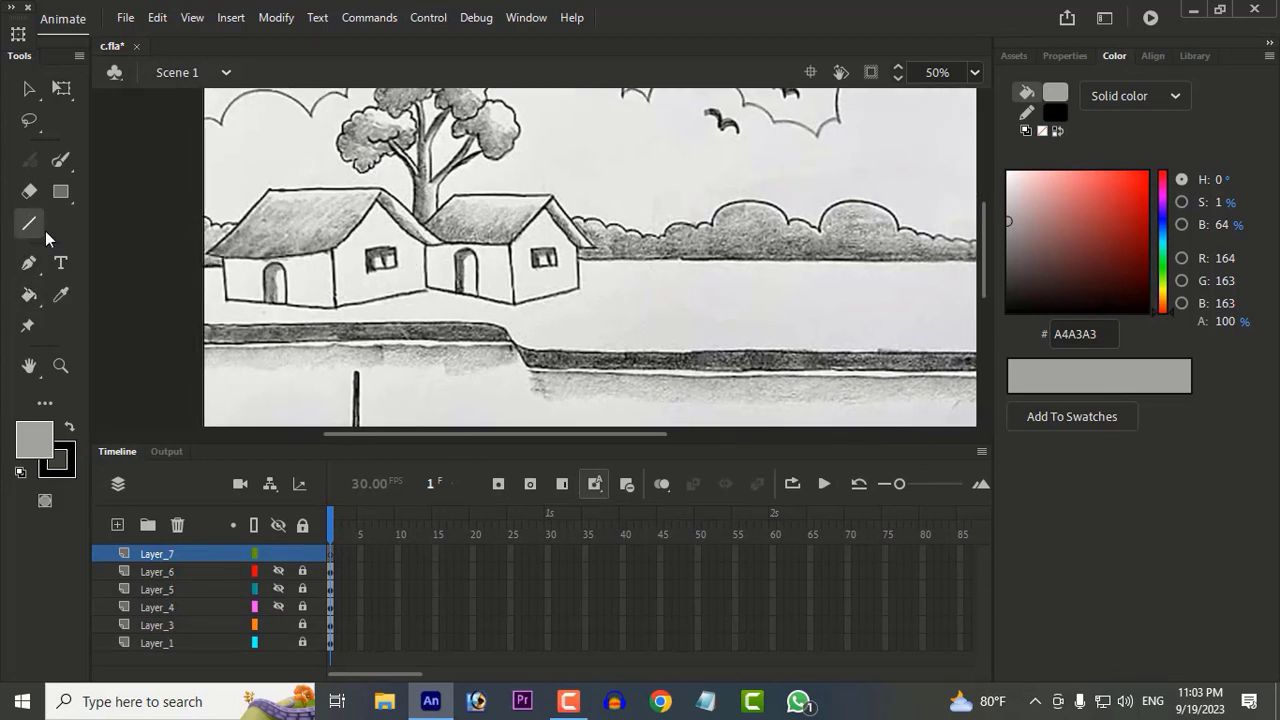
drag(378, 190, 441, 242)
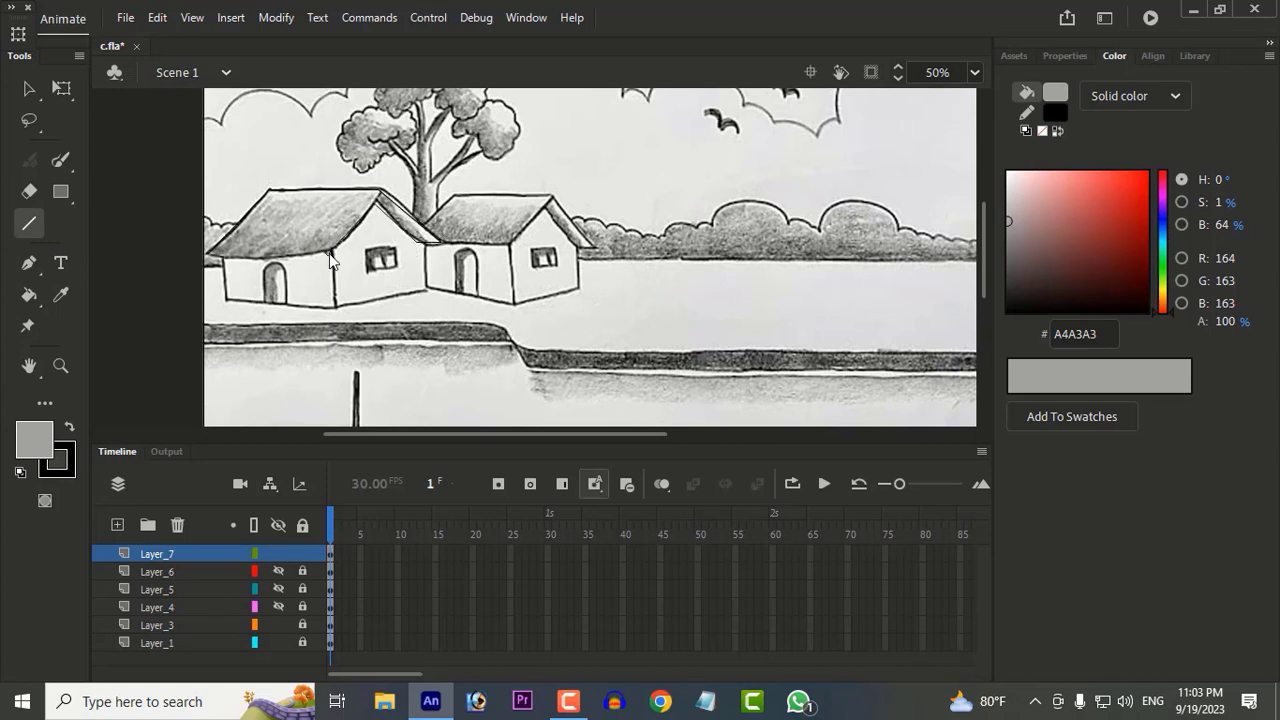
drag(331, 252, 207, 254)
Step: Fill the left house's roof with black 000000 and curve its inner gable edge to follow the sketch
click(39, 446)
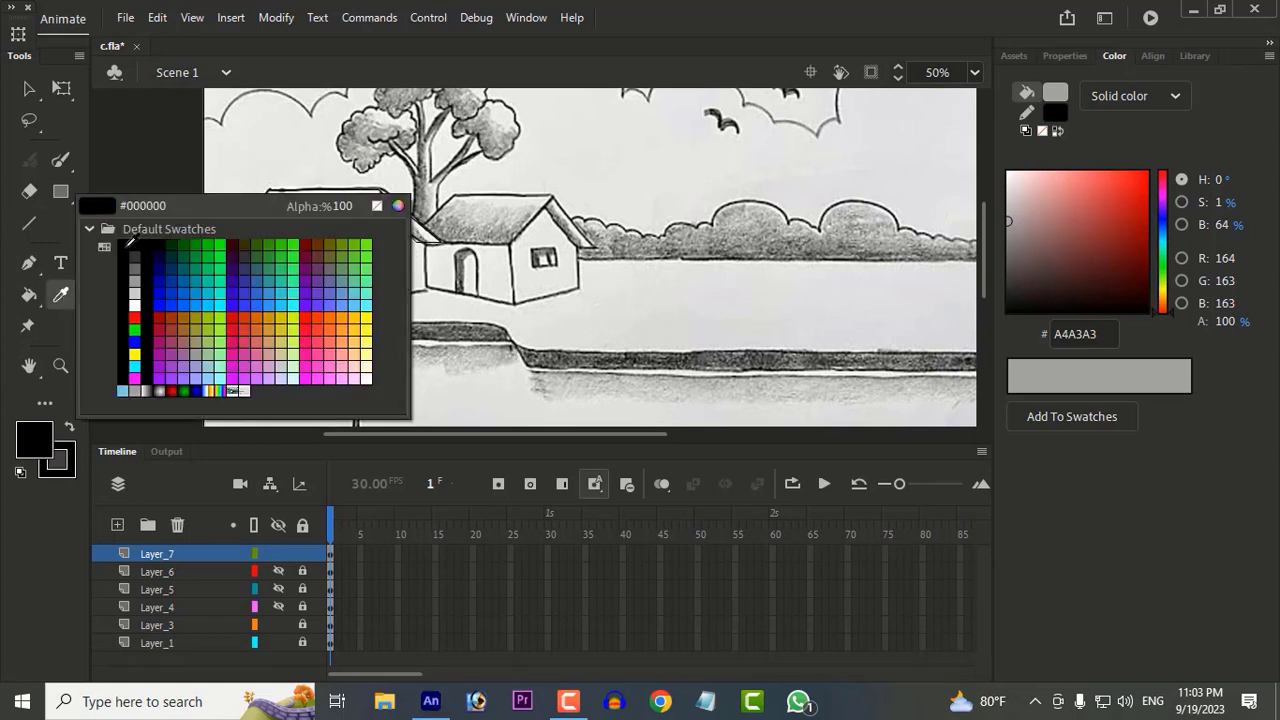
click(142, 252)
click(30, 296)
click(404, 232)
scroll(412, 239, up, 2)
scroll(412, 239, up, 2)
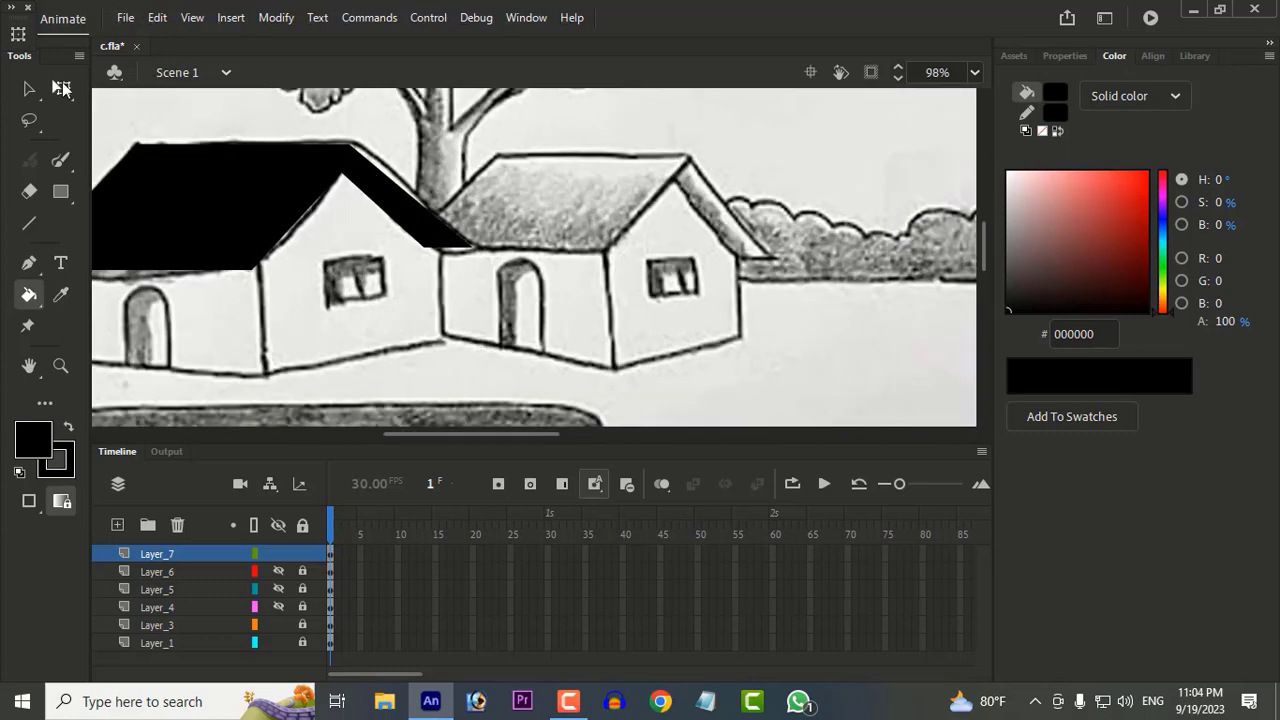
key(v)
drag(288, 232, 296, 236)
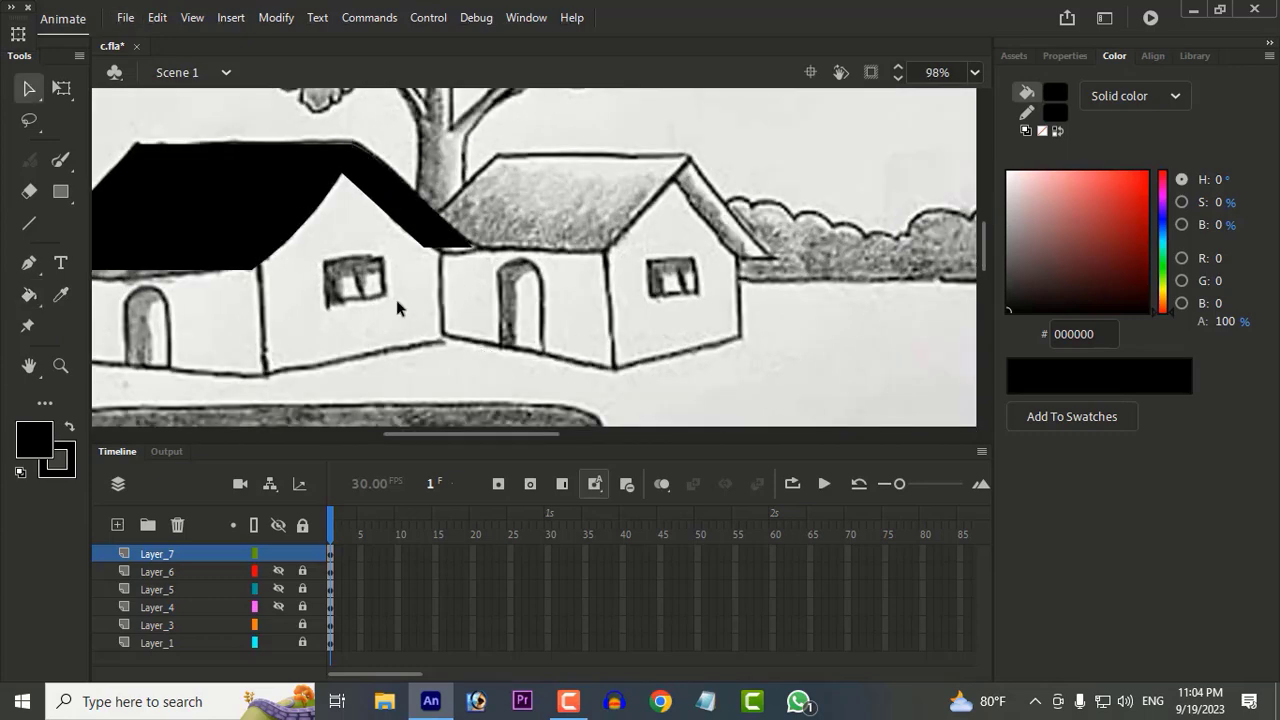
Step: Lock Layer_7 and outline the left house's front wall with straight lines on a new layer
drag(398, 304, 576, 270)
click(279, 554)
click(278, 555)
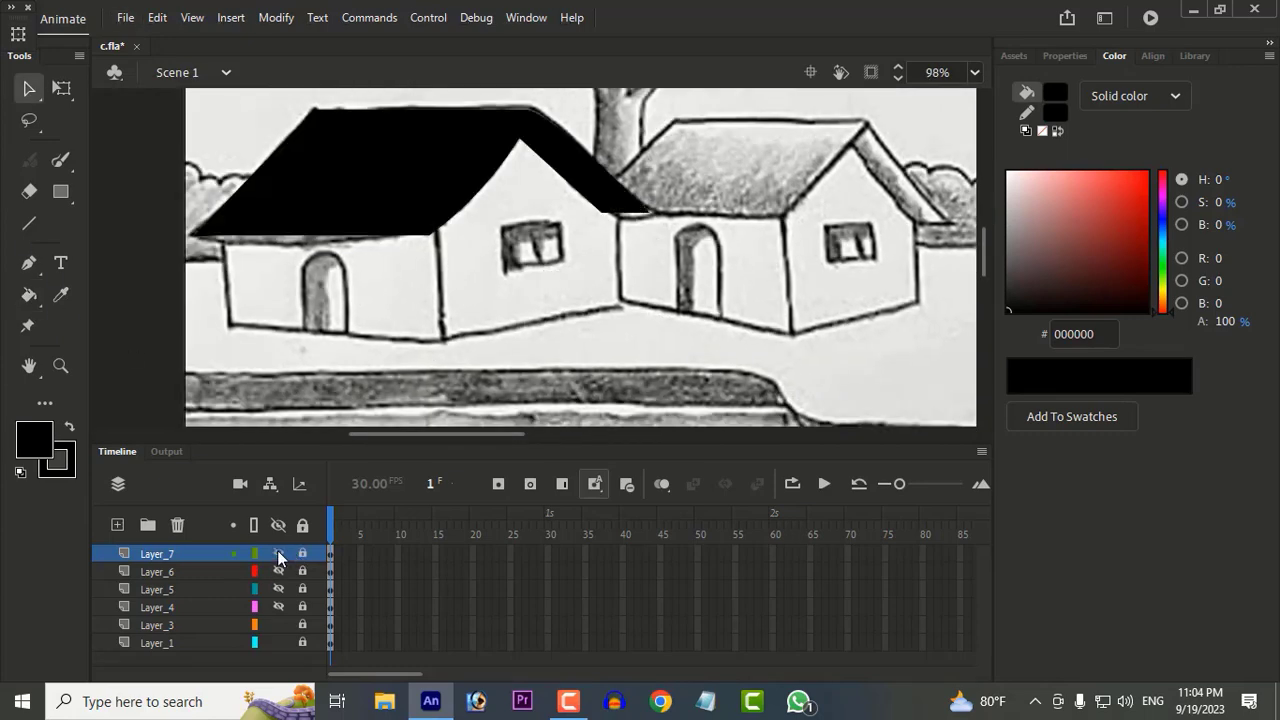
click(118, 525)
click(29, 224)
mouse_move(220, 234)
mouse_down()
mouse_move(232, 326)
mouse_move(451, 340)
mouse_move(438, 225)
mouse_up()
Step: Fill the left house's front wall with grey 999999
click(59, 294)
click(36, 441)
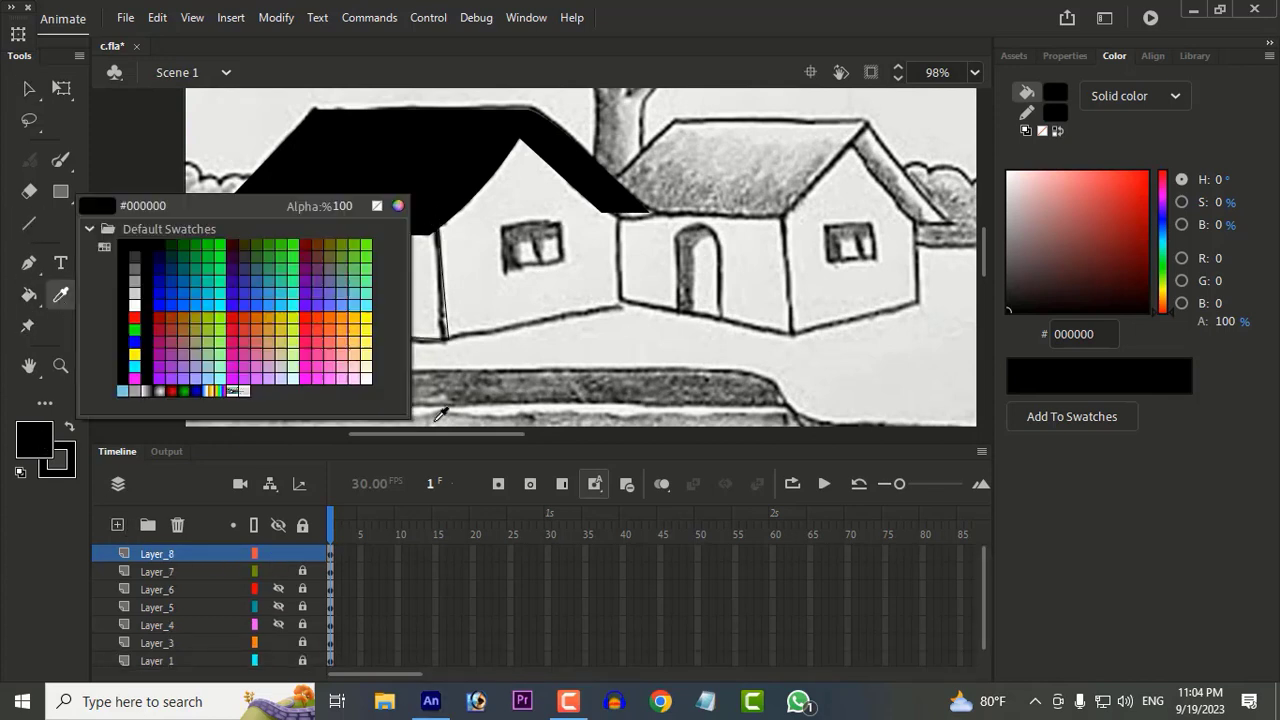
click(135, 276)
click(37, 442)
click(135, 286)
click(29, 295)
click(298, 313)
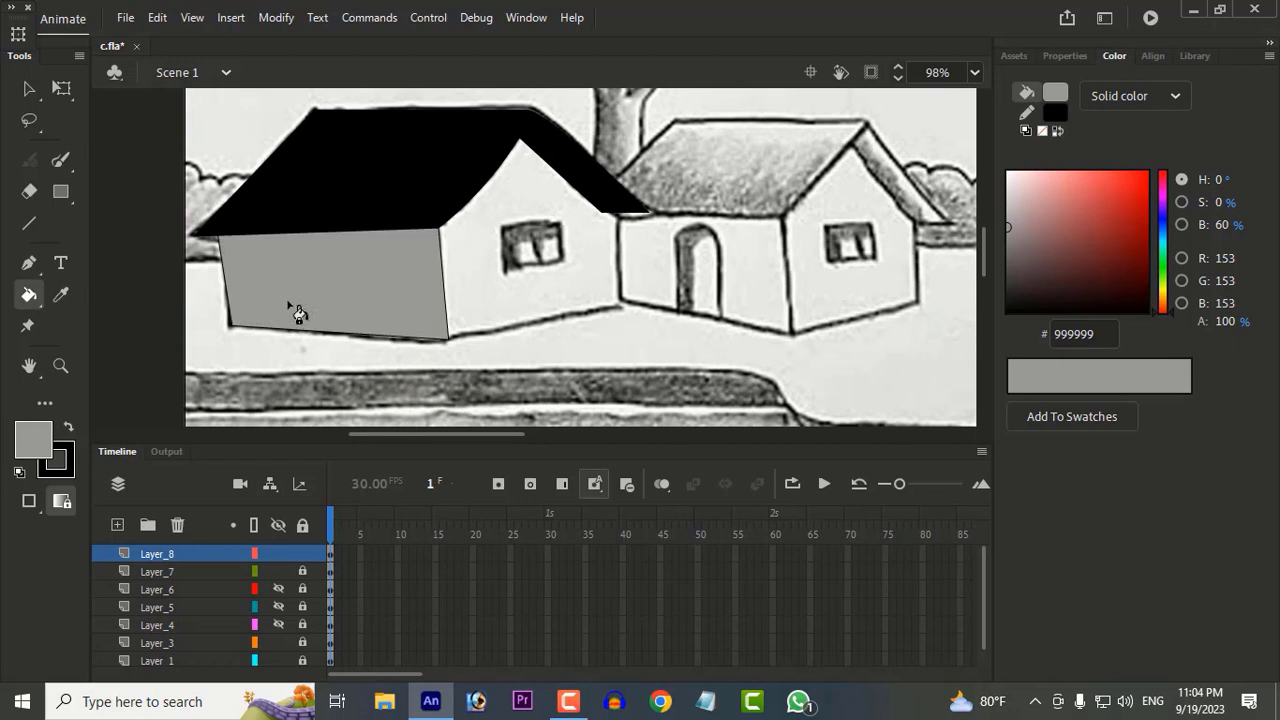
Step: Outline the left house's gable wall on a new layer, with Layer_8 locked, and fill it with grey 999999
click(117, 524)
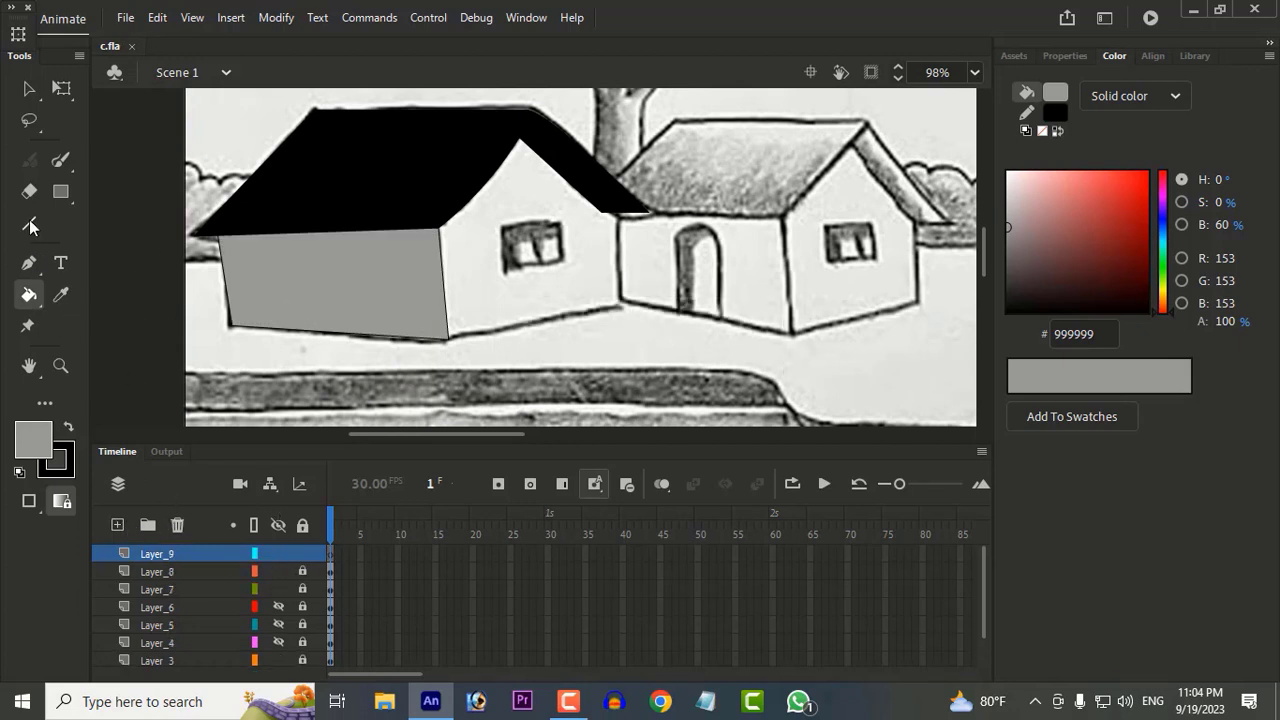
key(n)
drag(439, 229, 449, 340)
drag(449, 340, 621, 305)
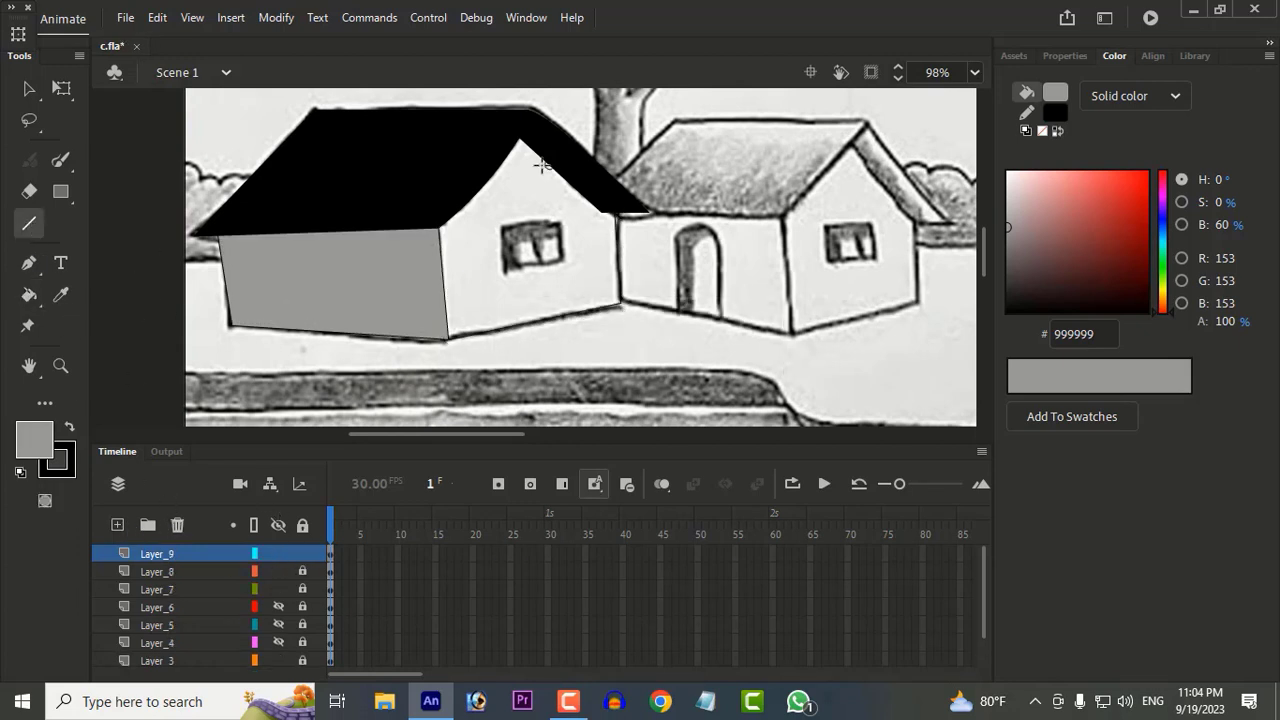
key(k)
click(460, 263)
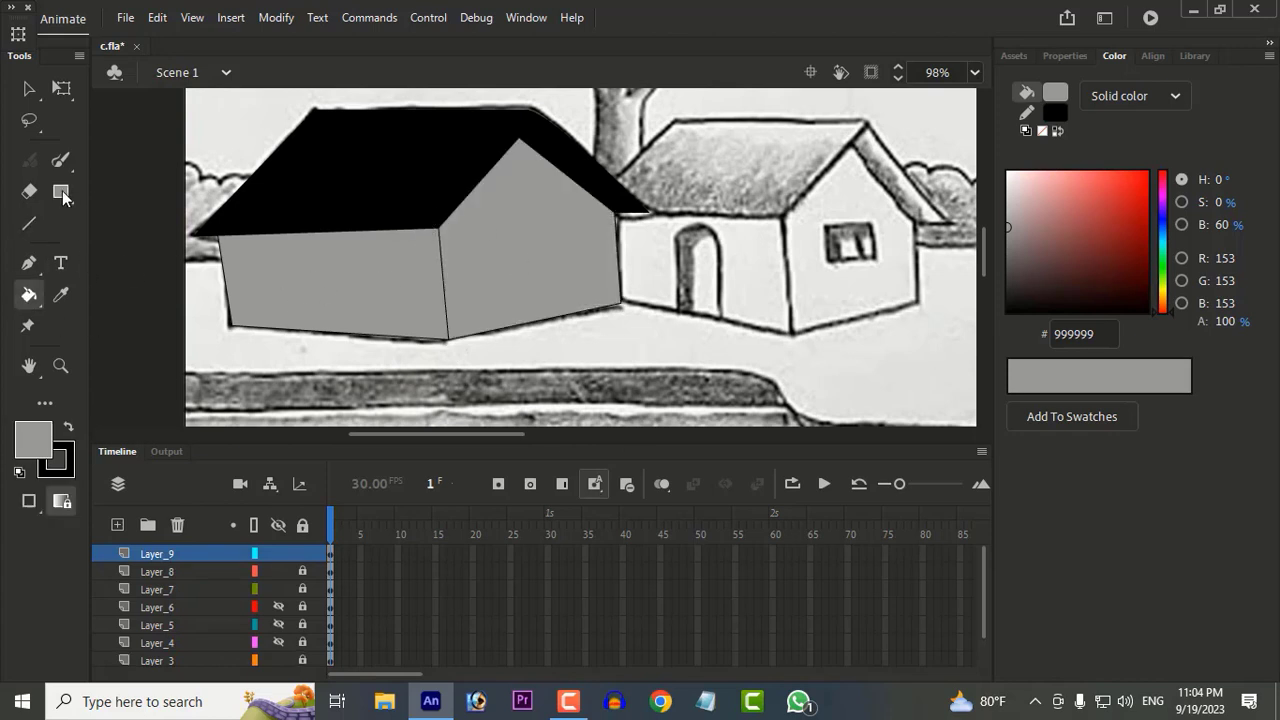
Step: Draw a tall rectangle filled with reddish brown 663333 on the left house's gable wall as its window
drag(62, 197, 150, 188)
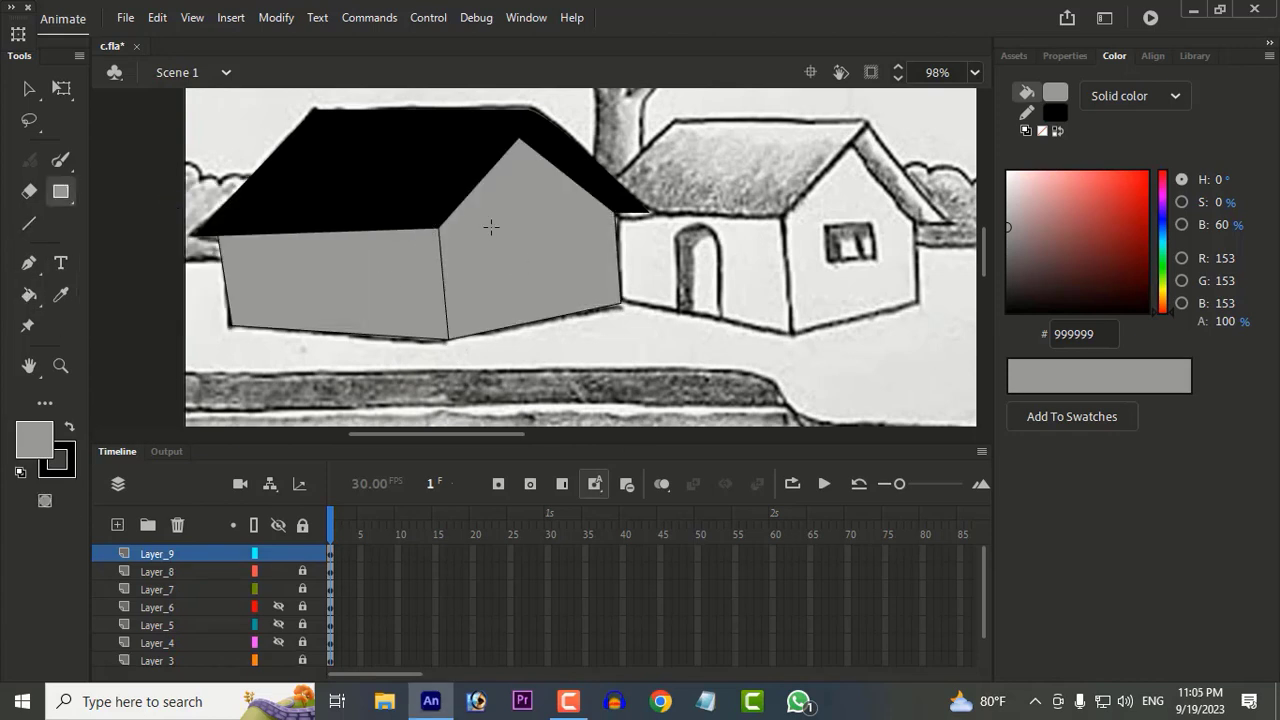
click(34, 447)
click(323, 251)
drag(478, 191, 547, 297)
scroll(695, 362, up, 2)
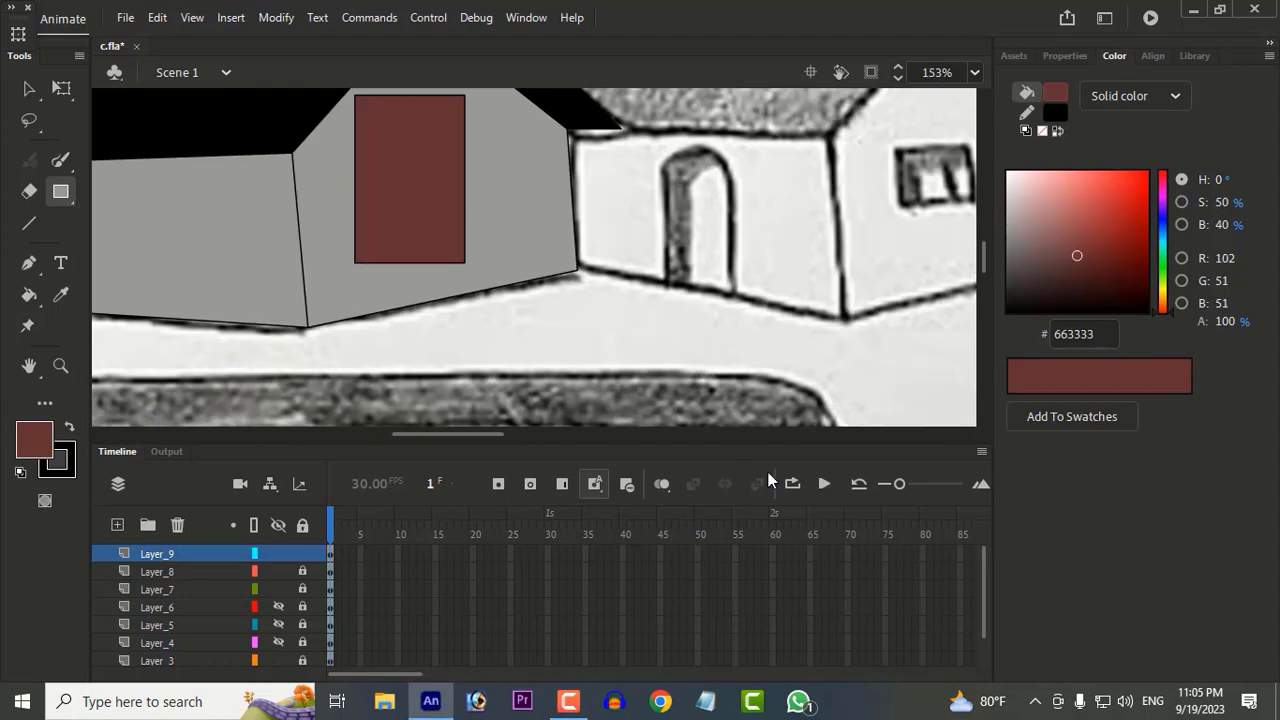
scroll(720, 415, up, 2)
Step: Slant the window rectangle by pulling its two lower corners toward the second house, and undo the stray edge edit
click(29, 89)
drag(465, 363, 495, 346)
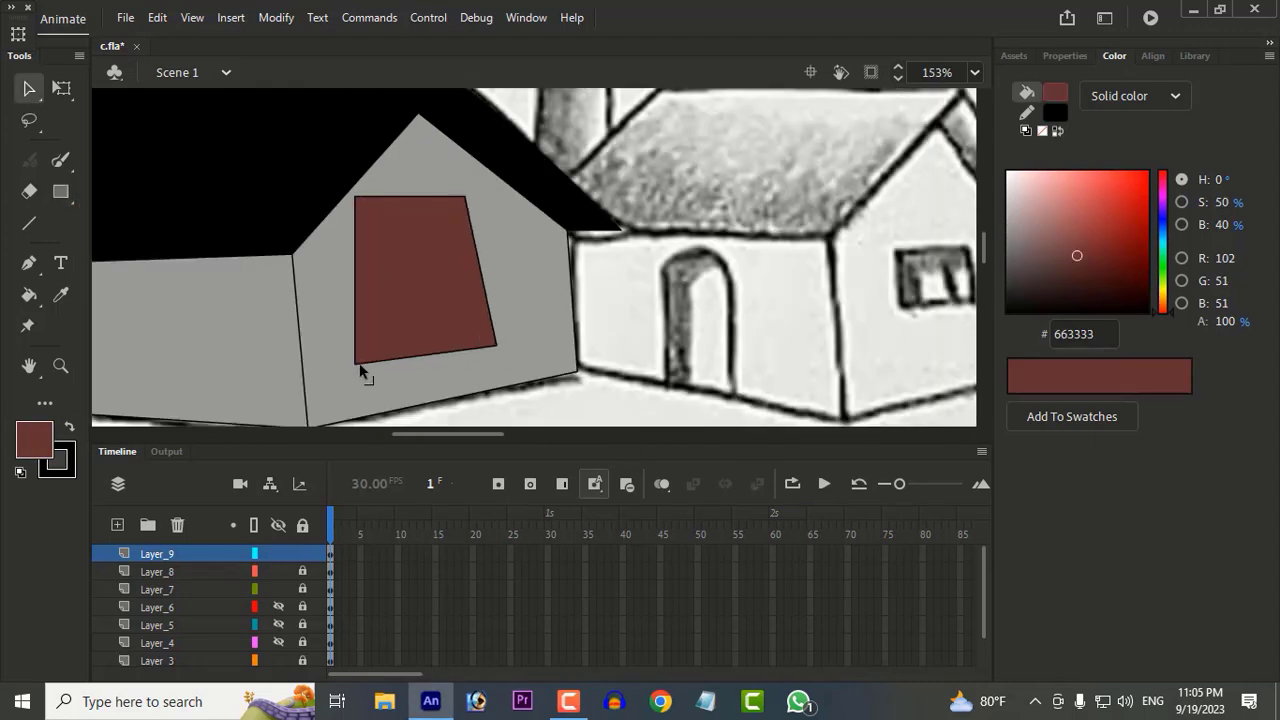
drag(359, 366, 405, 379)
drag(380, 238, 394, 241)
key(ctrl+z)
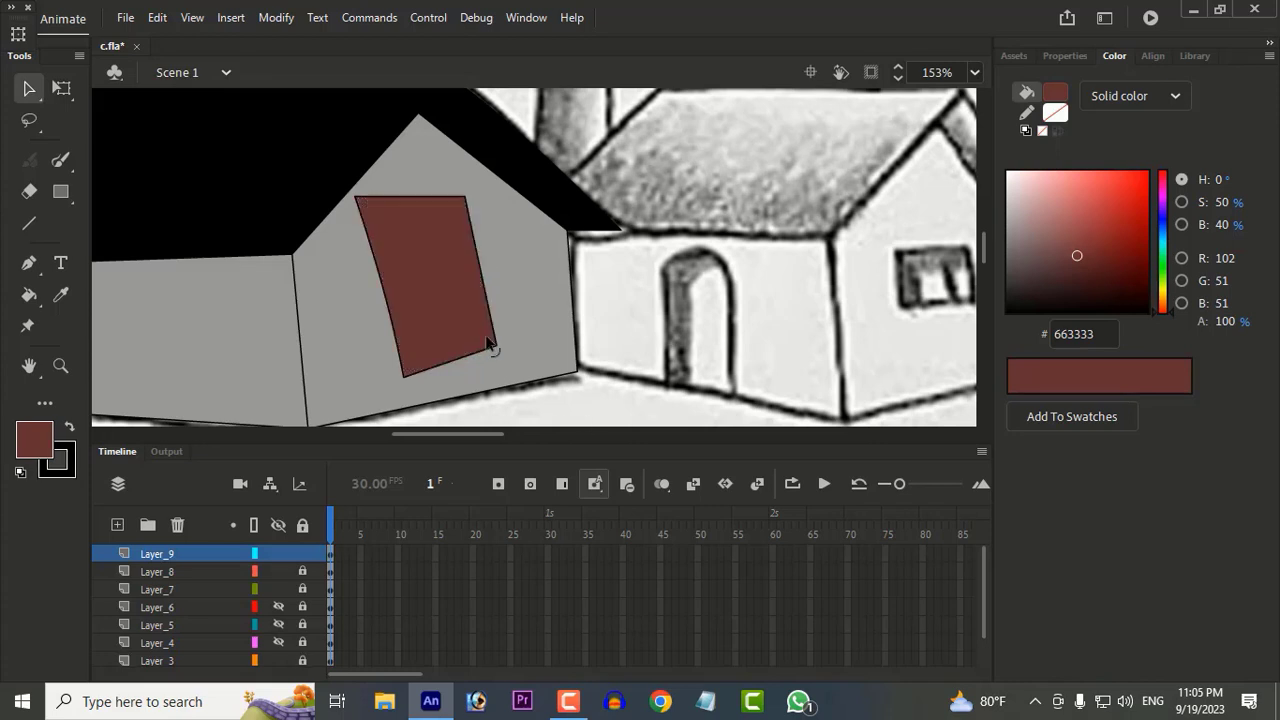
Step: Adjust all four corners of the slanted window so its sides run more evenly
drag(355, 196, 373, 211)
drag(466, 196, 471, 197)
drag(403, 377, 408, 367)
drag(497, 347, 504, 337)
drag(408, 366, 415, 364)
scroll(528, 377, down, 3)
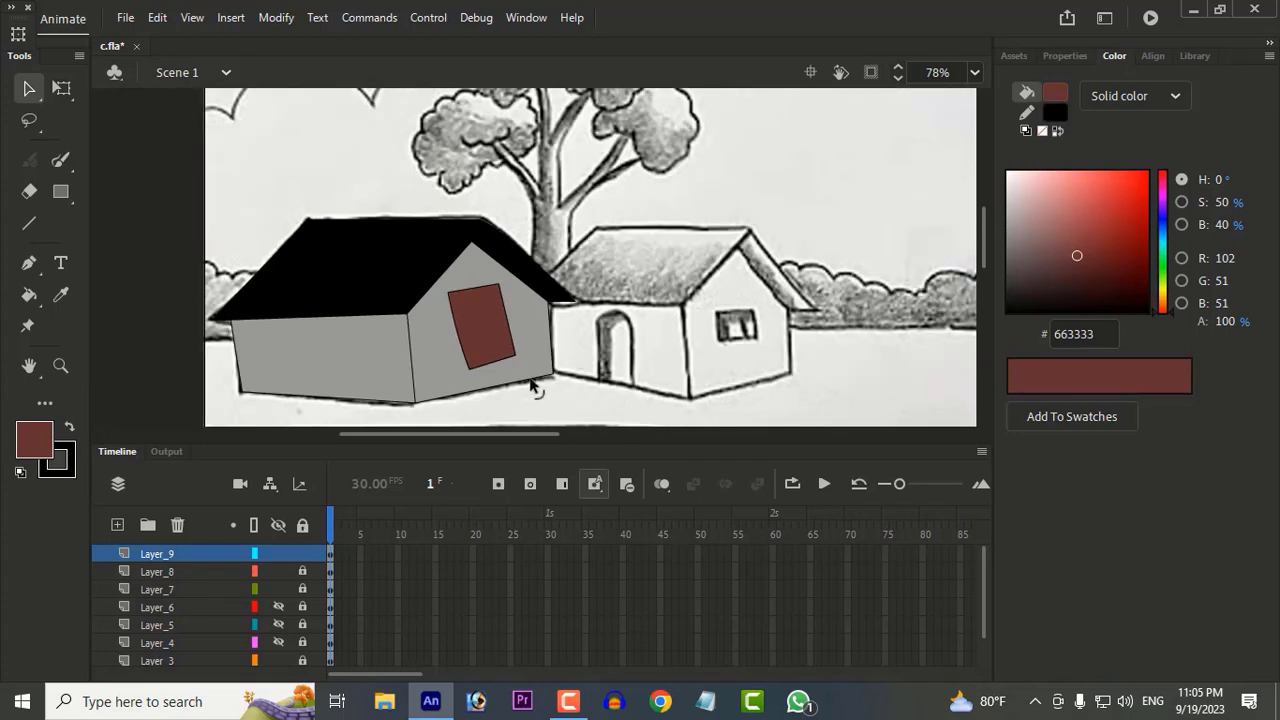
Step: Pull the window's corners inward to form a smaller tilted parallelogram on the gable wall
scroll(531, 385, up, 3)
drag(387, 247, 422, 278)
drag(486, 228, 462, 236)
drag(420, 276, 388, 268)
drag(512, 357, 490, 337)
drag(389, 268, 392, 256)
drag(414, 348, 420, 362)
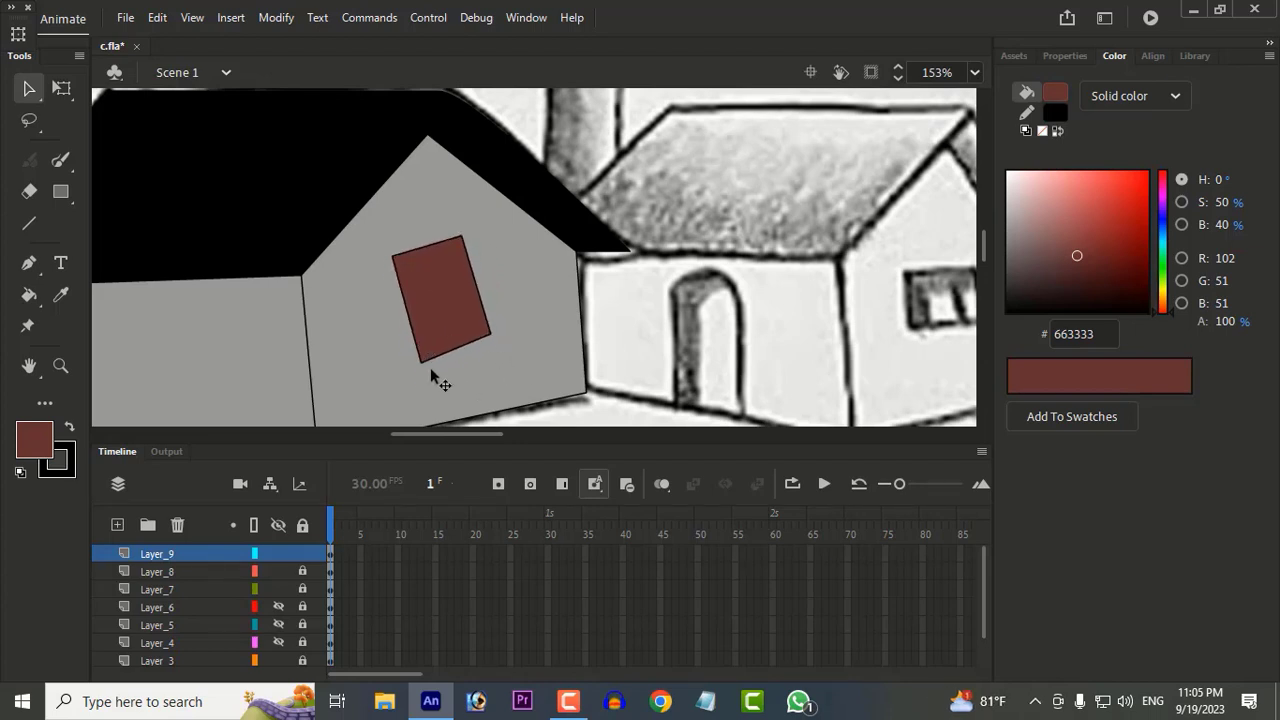
click(437, 357)
click(629, 400)
Step: Divide the window into four strips with three slanted lines and outline an open shutter on each side of it
scroll(631, 397, down, 2)
scroll(548, 385, up, 3)
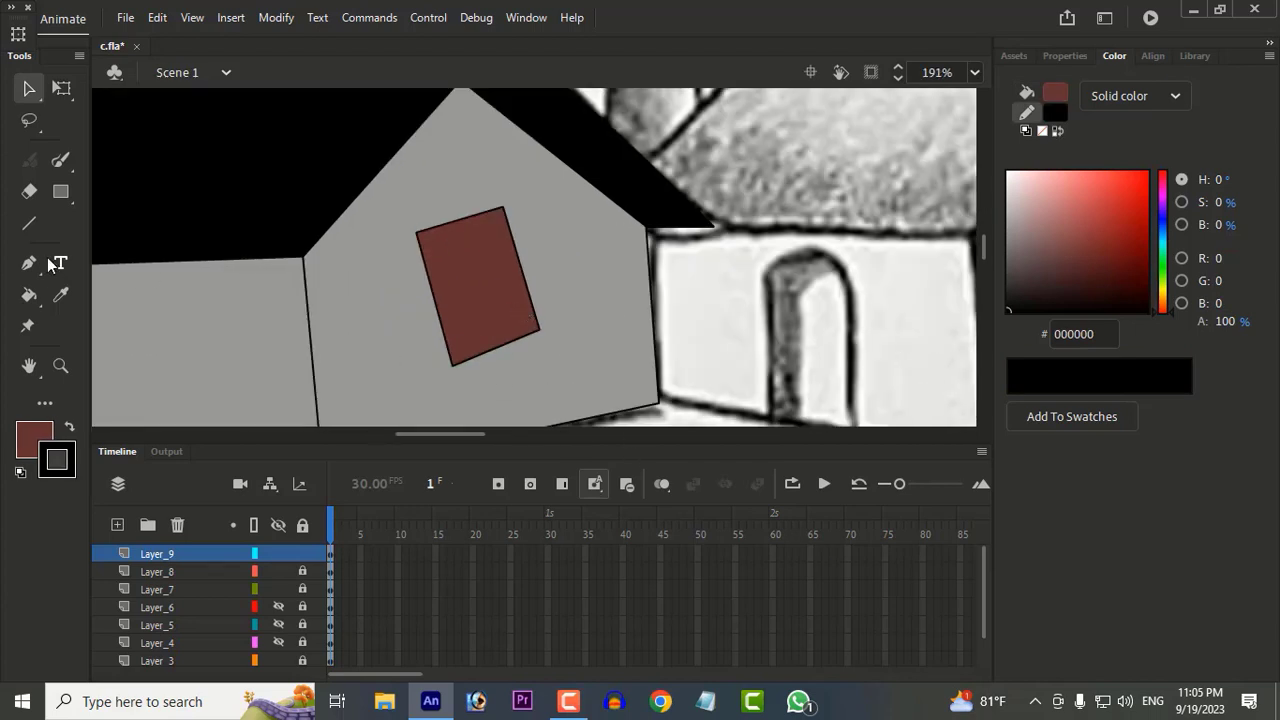
click(29, 223)
mouse_move(472, 331)
mouse_down()
mouse_move(470, 356)
mouse_move(530, 342)
mouse_up()
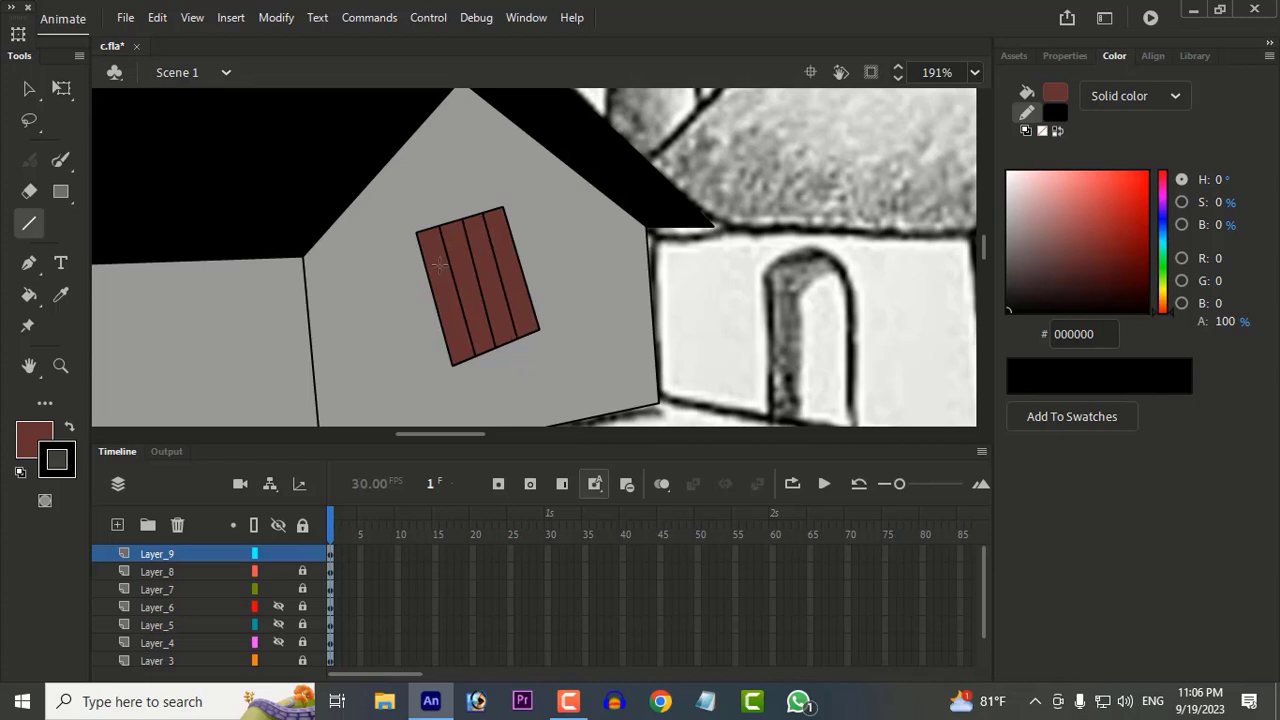
drag(414, 333, 432, 388)
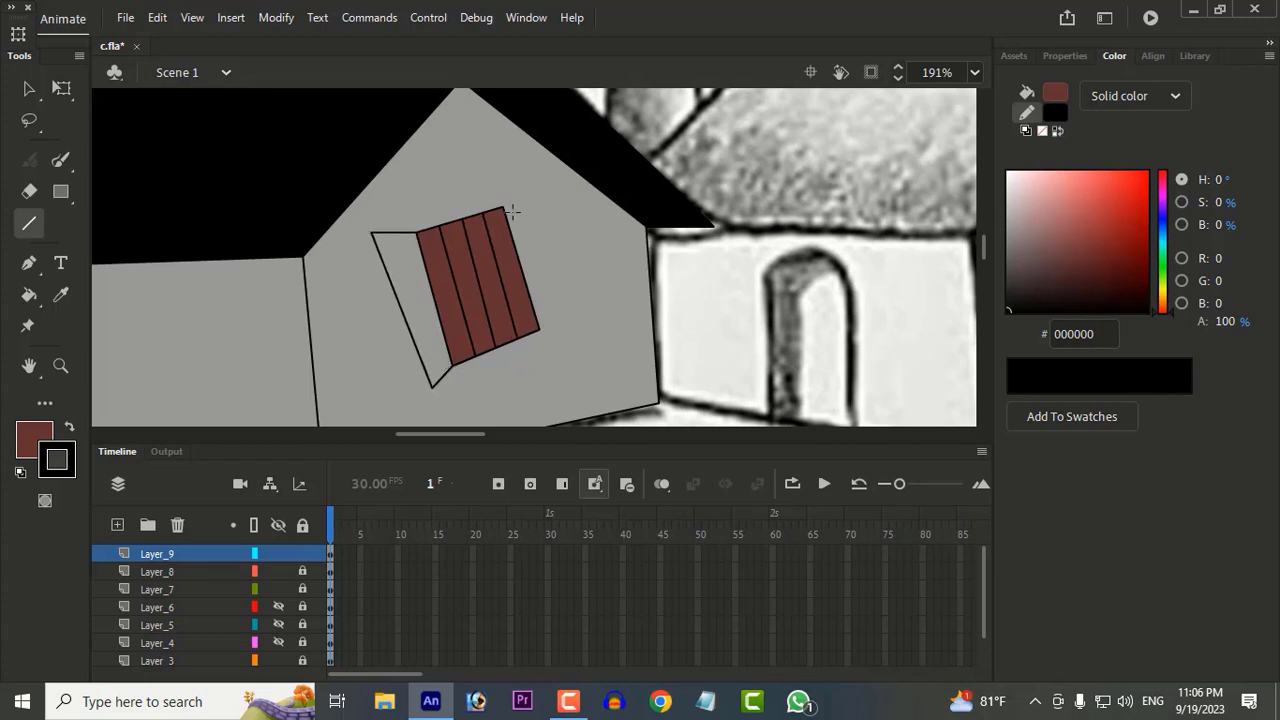
drag(529, 202, 576, 320)
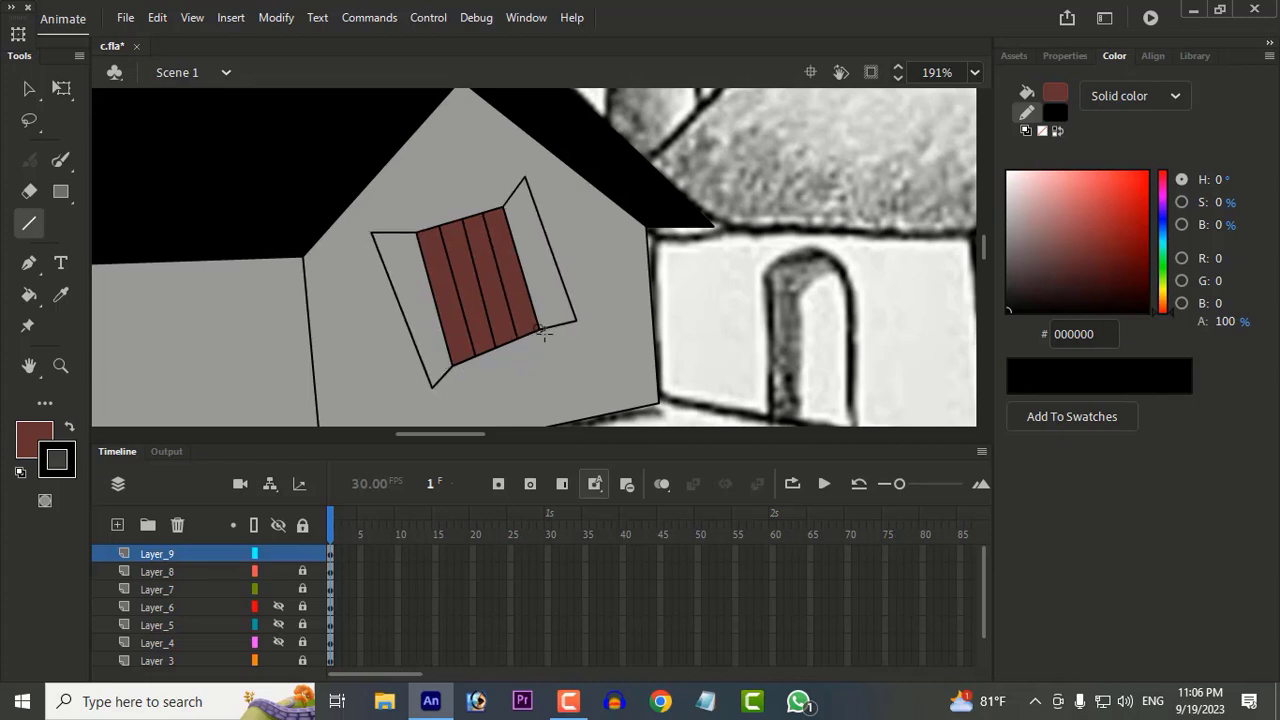
Step: Fill the four window strips with grey 999999
click(61, 295)
click(44, 431)
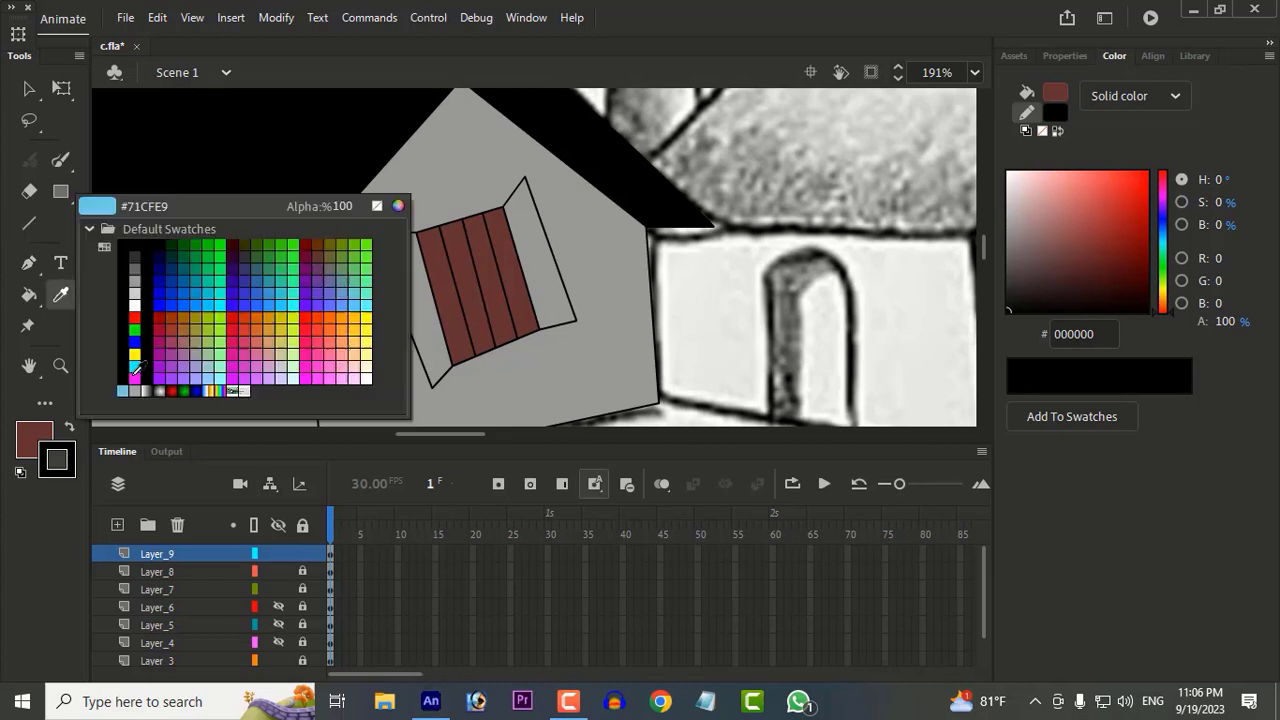
click(133, 278)
click(28, 297)
click(442, 300)
click(466, 298)
click(490, 295)
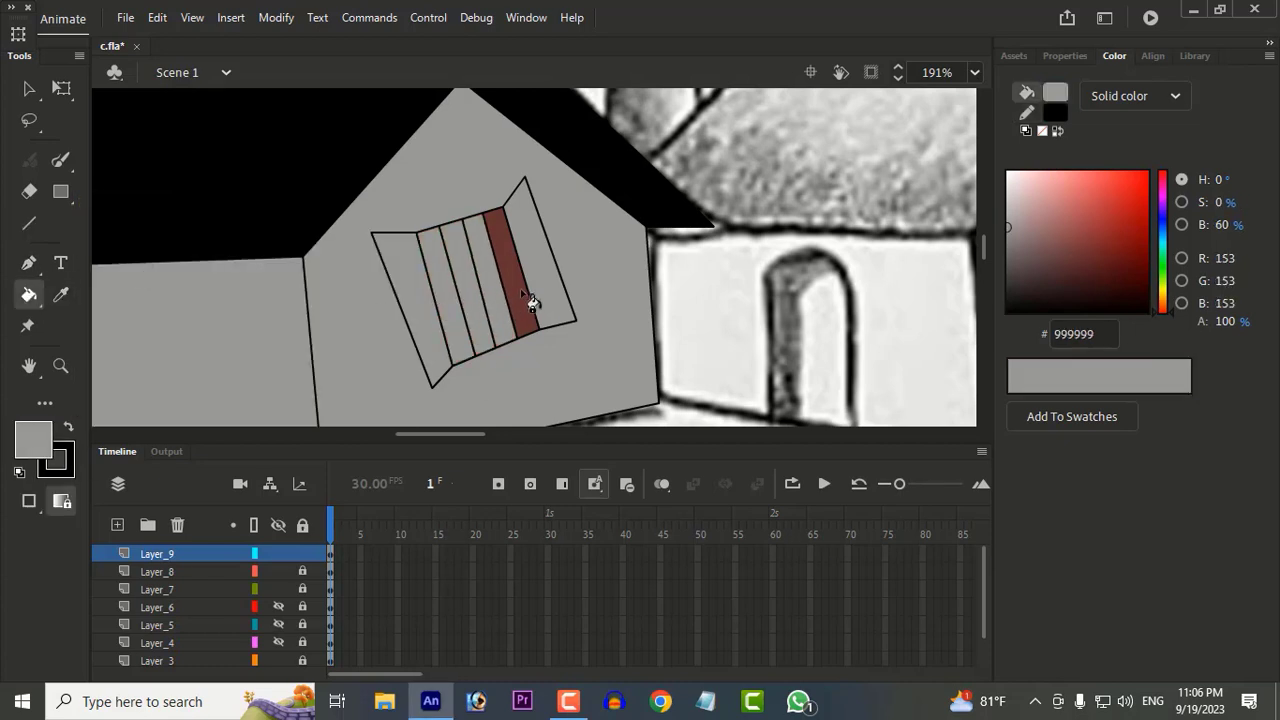
click(518, 288)
Step: Fill both open shutters of the slanted window with brown 663300
click(33, 438)
click(317, 244)
click(405, 300)
click(569, 283)
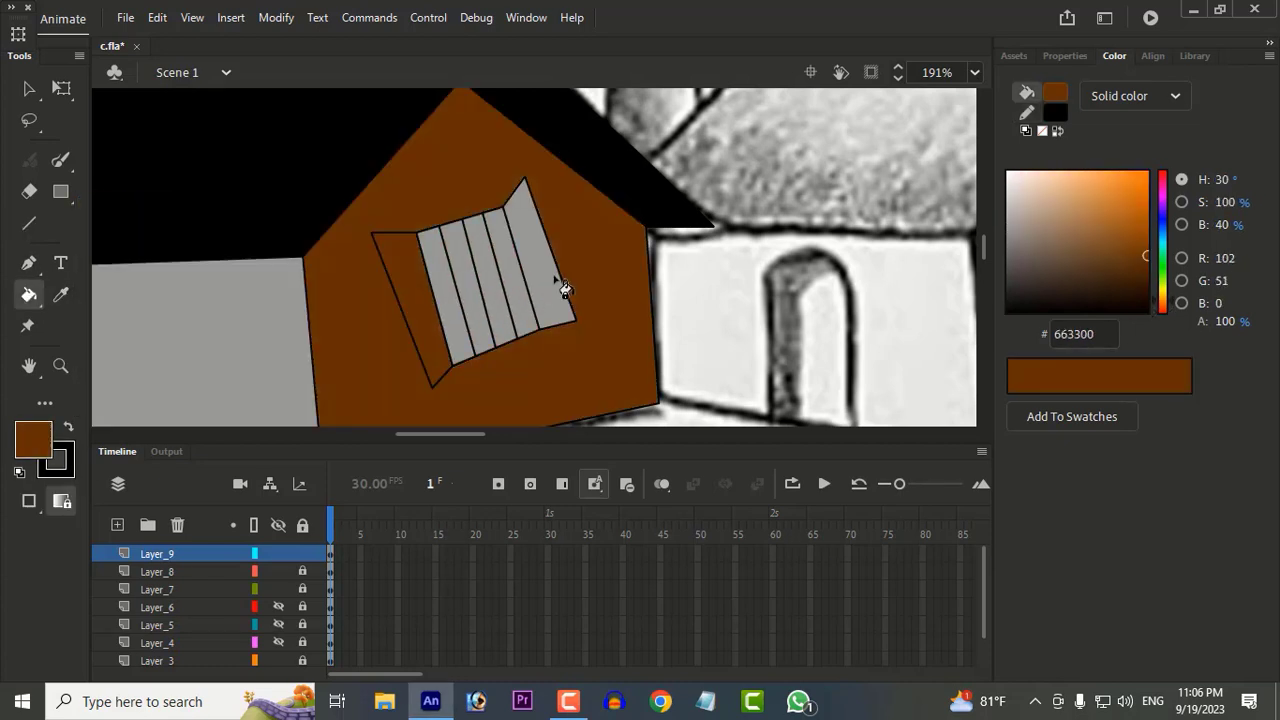
key(ctrl+z)
click(553, 290)
Step: Adjust the outer corners of both brown shutters so their edges run more parallel to the slanted window
key(v)
drag(434, 389, 417, 396)
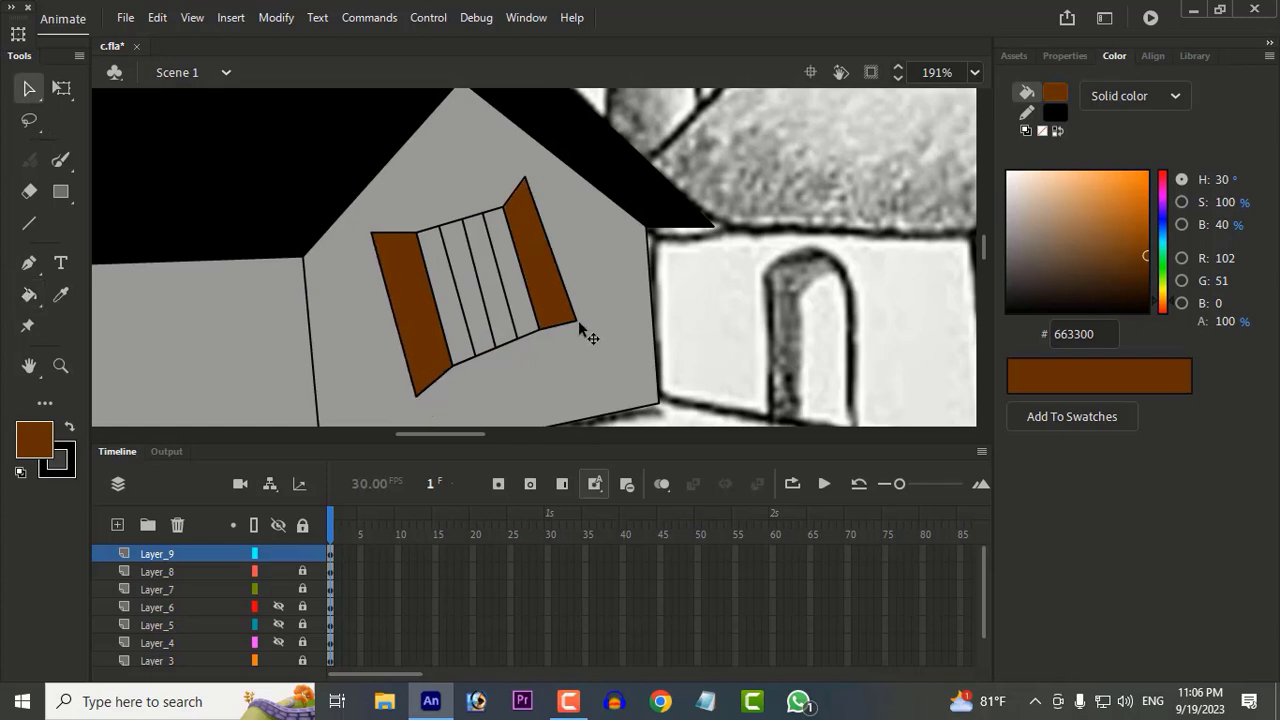
drag(578, 322, 578, 330)
drag(526, 179, 538, 178)
drag(578, 330, 584, 329)
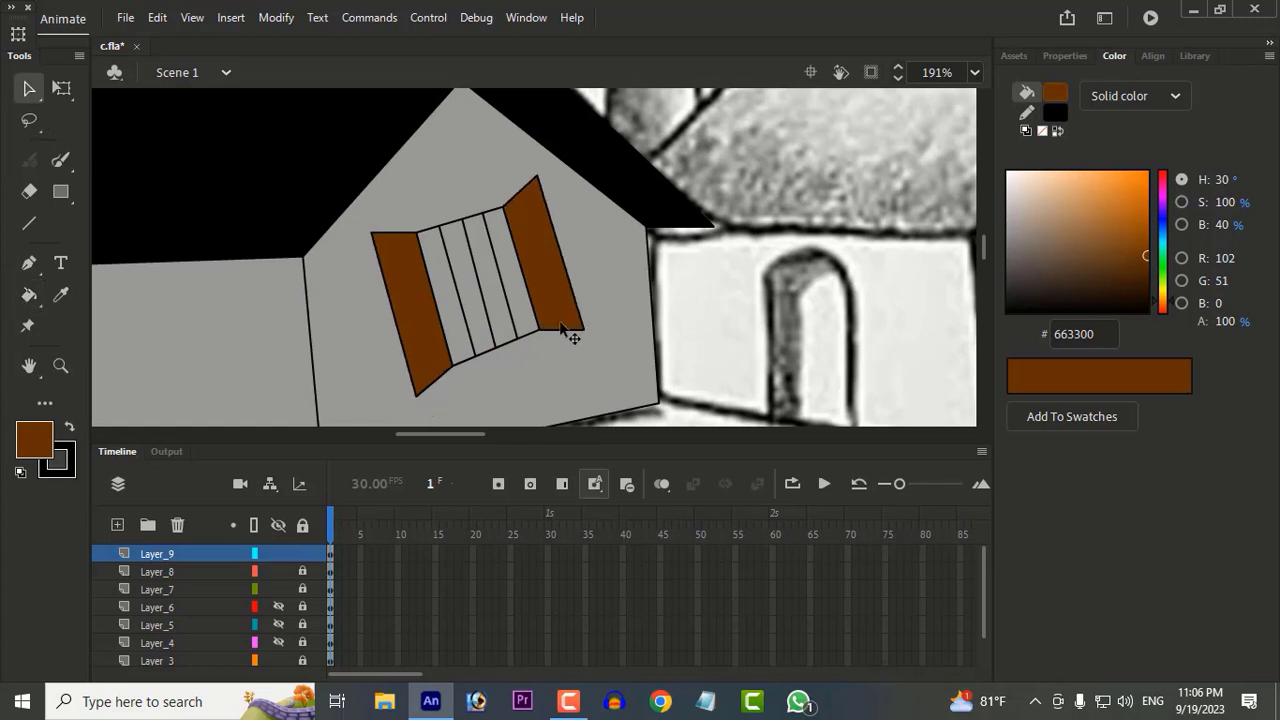
drag(417, 396, 413, 388)
Step: Narrow both shutters by moving their outer corners in towards the window strips
scroll(567, 372, down, 5)
scroll(595, 372, up, 4)
drag(500, 312, 528, 301)
drag(510, 219, 499, 220)
drag(546, 340, 534, 337)
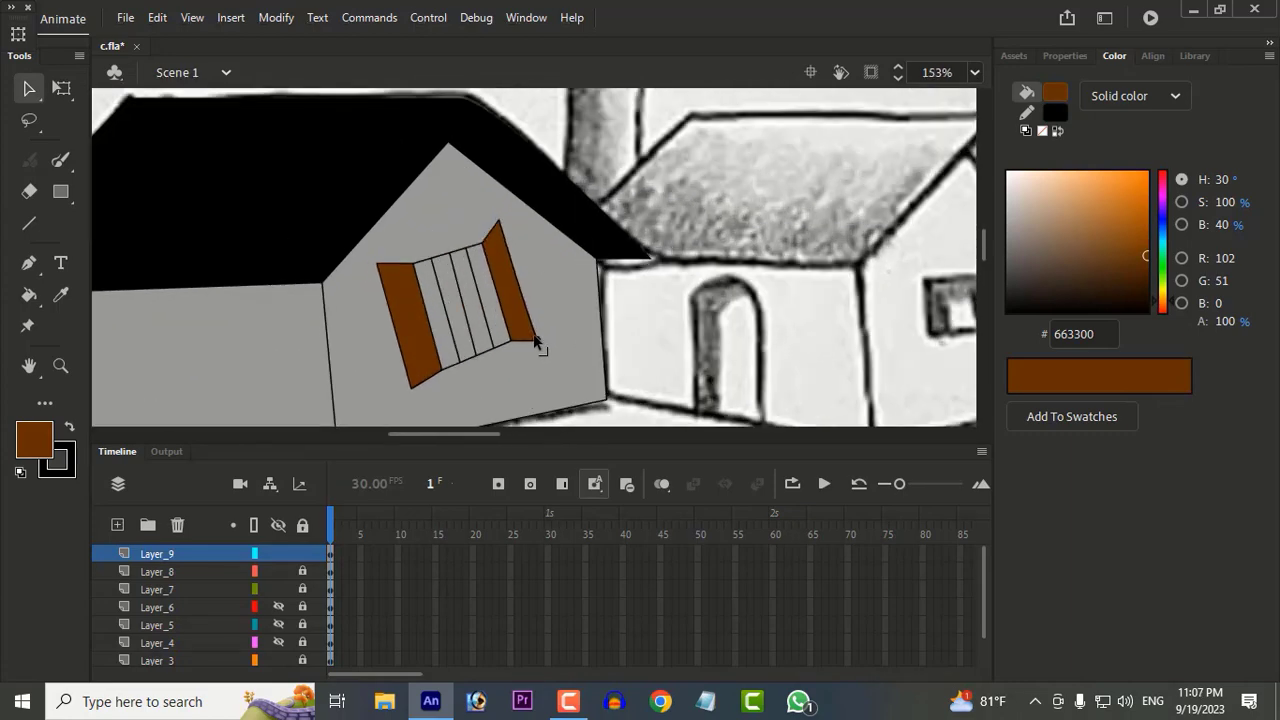
drag(415, 393, 424, 384)
drag(379, 264, 391, 254)
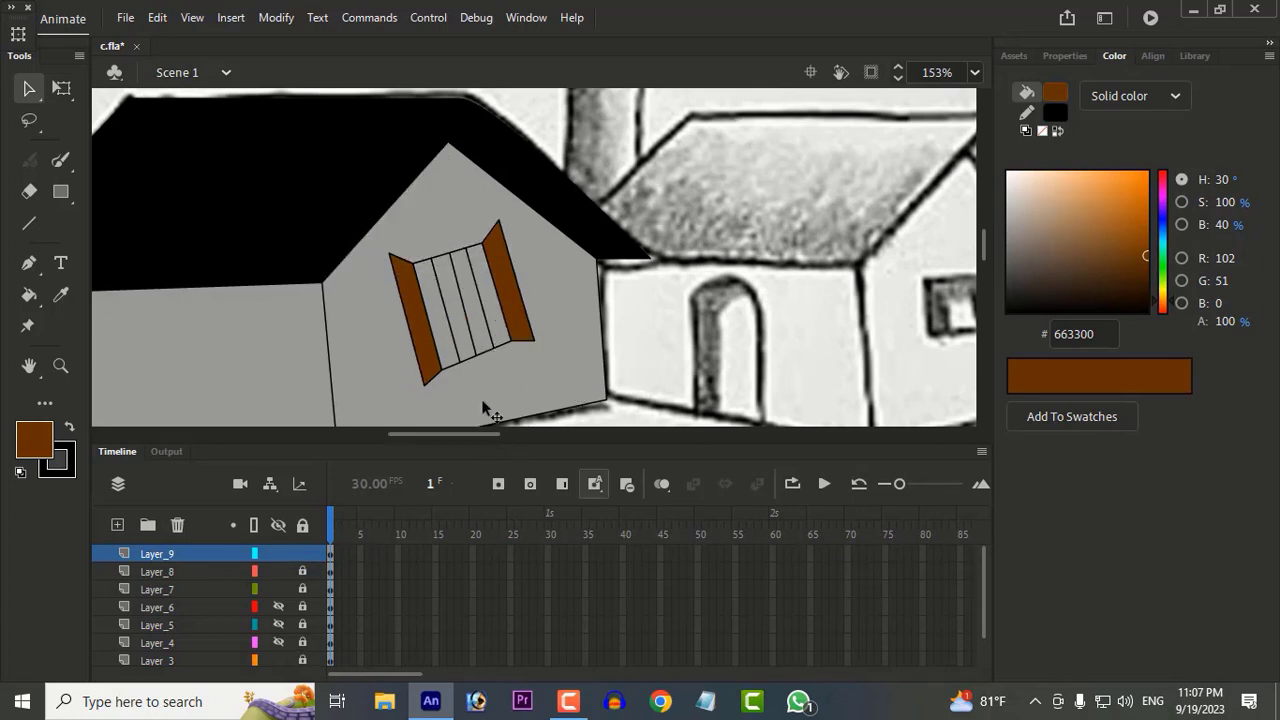
drag(424, 385, 415, 380)
scroll(534, 344, down, 5)
scroll(532, 356, up, 6)
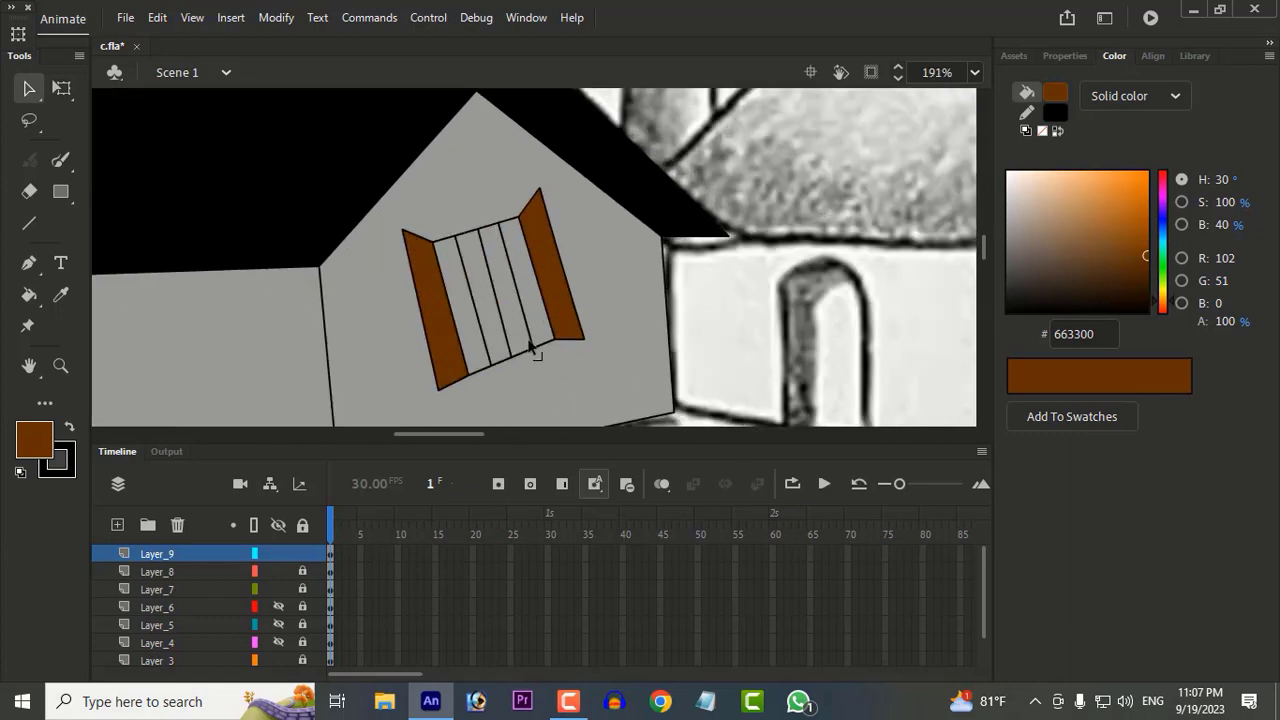
drag(460, 334, 474, 370)
key(ctrl+z)
Step: Examine the shuttered window within the whole scene and compare it with the small coloured reference picture
click(624, 387)
scroll(637, 391, down, 2)
click(750, 393)
scroll(750, 393, down, 5)
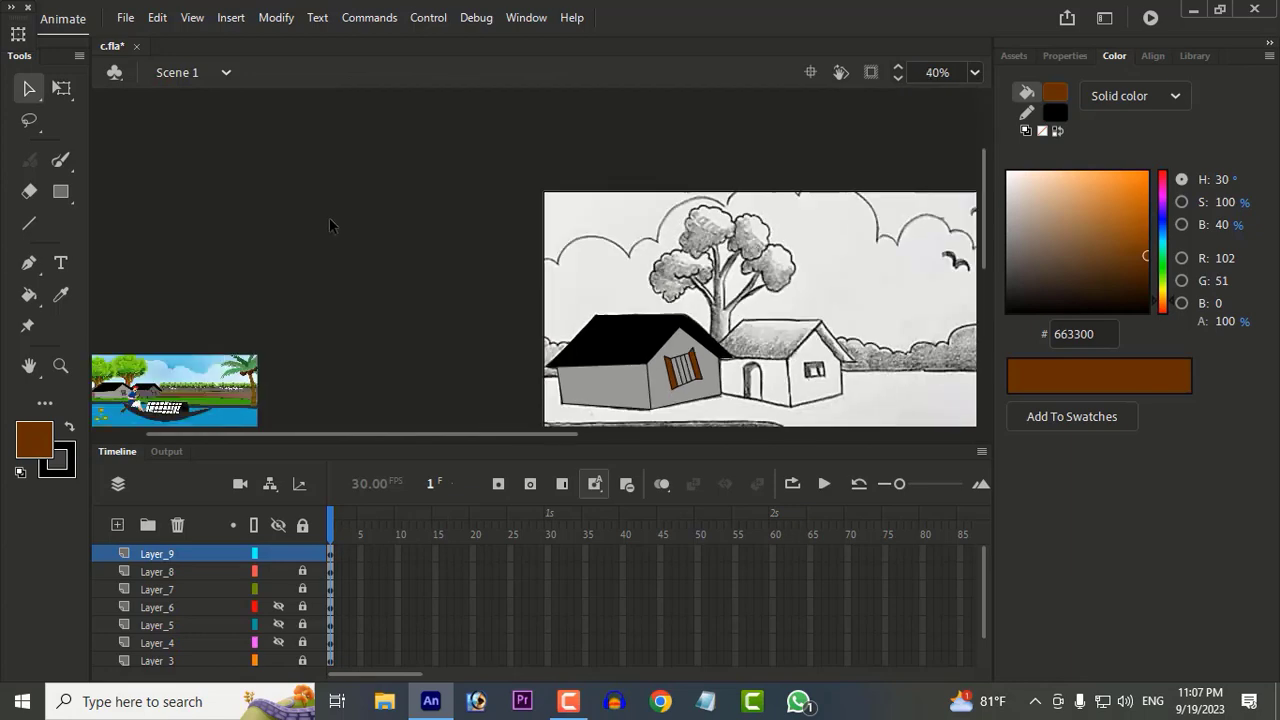
scroll(169, 371, up, 5)
scroll(168, 378, up, 2)
drag(170, 378, 497, 191)
drag(930, 240, 294, 266)
drag(930, 275, 26, 283)
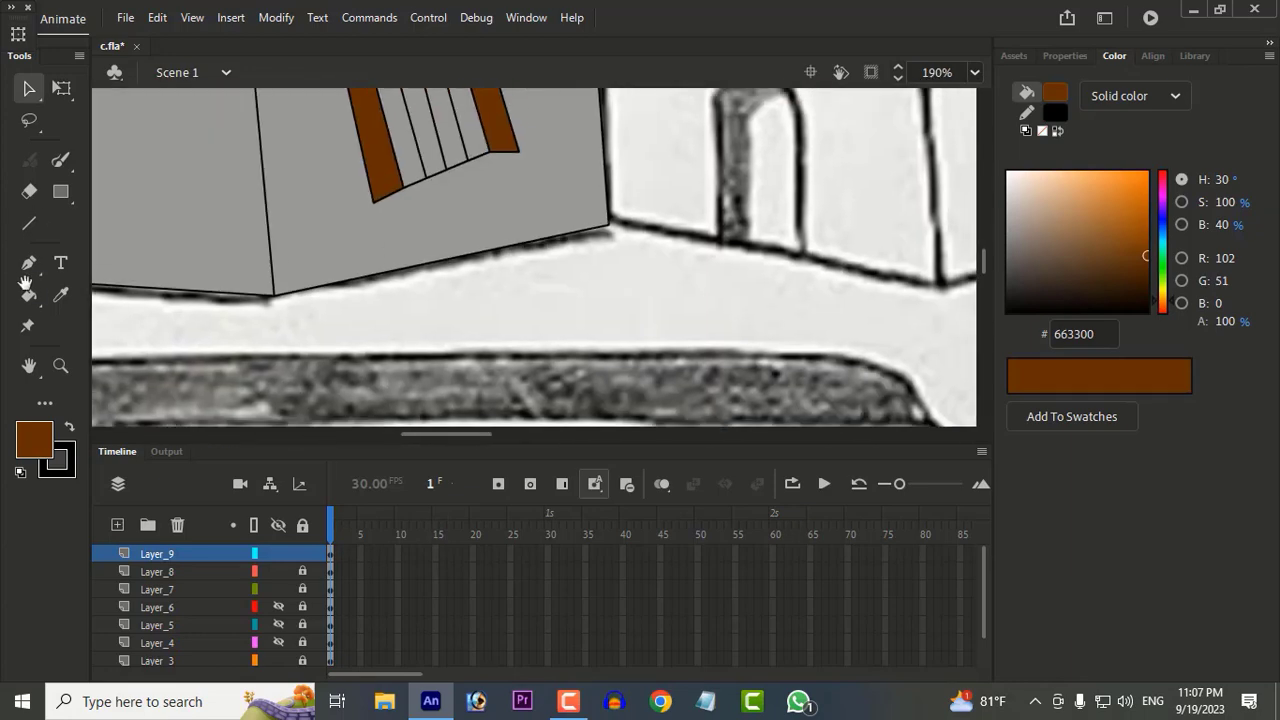
scroll(452, 225, down, 3)
scroll(445, 215, up, 1)
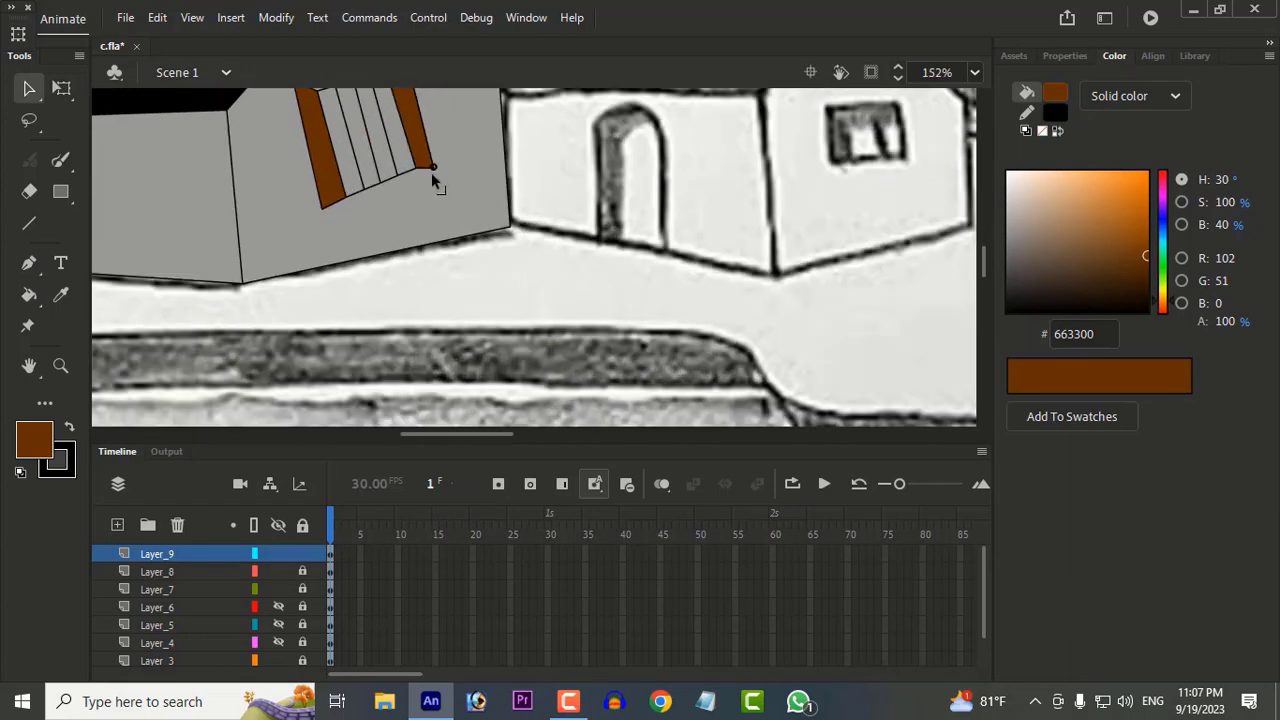
scroll(455, 188, down, 2)
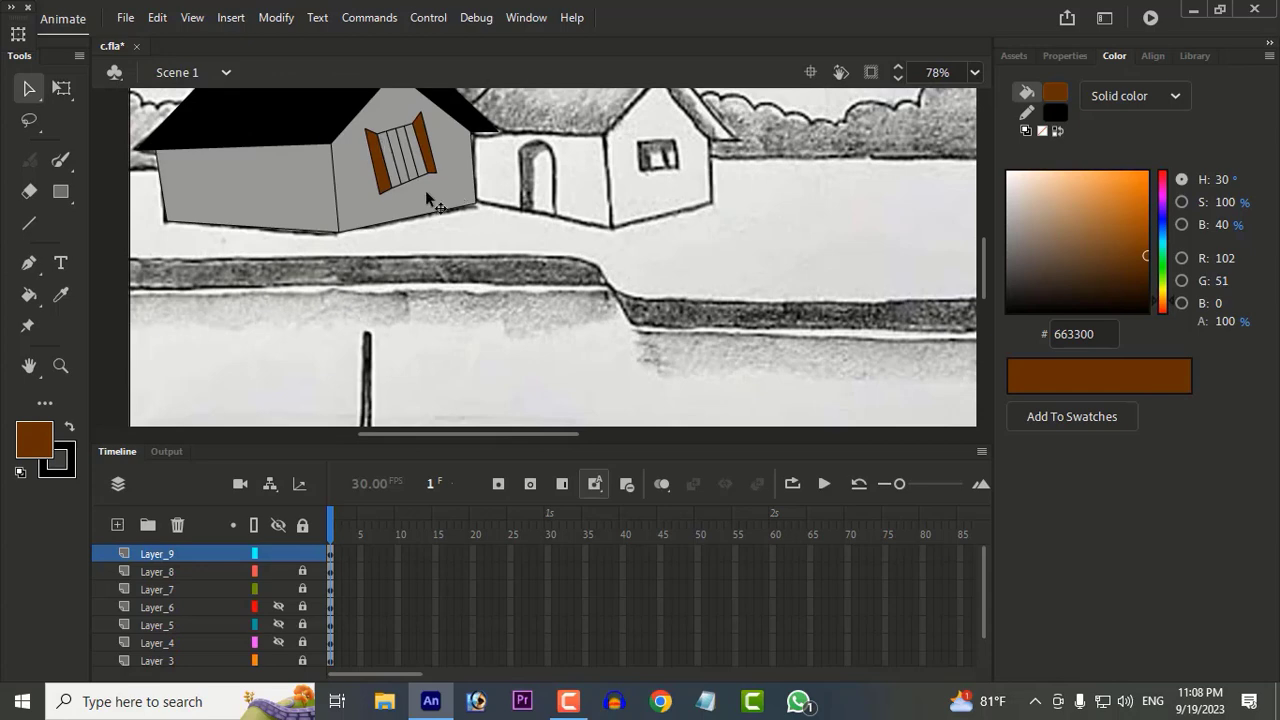
scroll(428, 140, up, 2)
Step: Level the top edge of the left shutter by shifting its upper outer corner
mouse_move(338, 140)
mouse_down()
mouse_move(336, 155)
mouse_move(331, 140)
mouse_up()
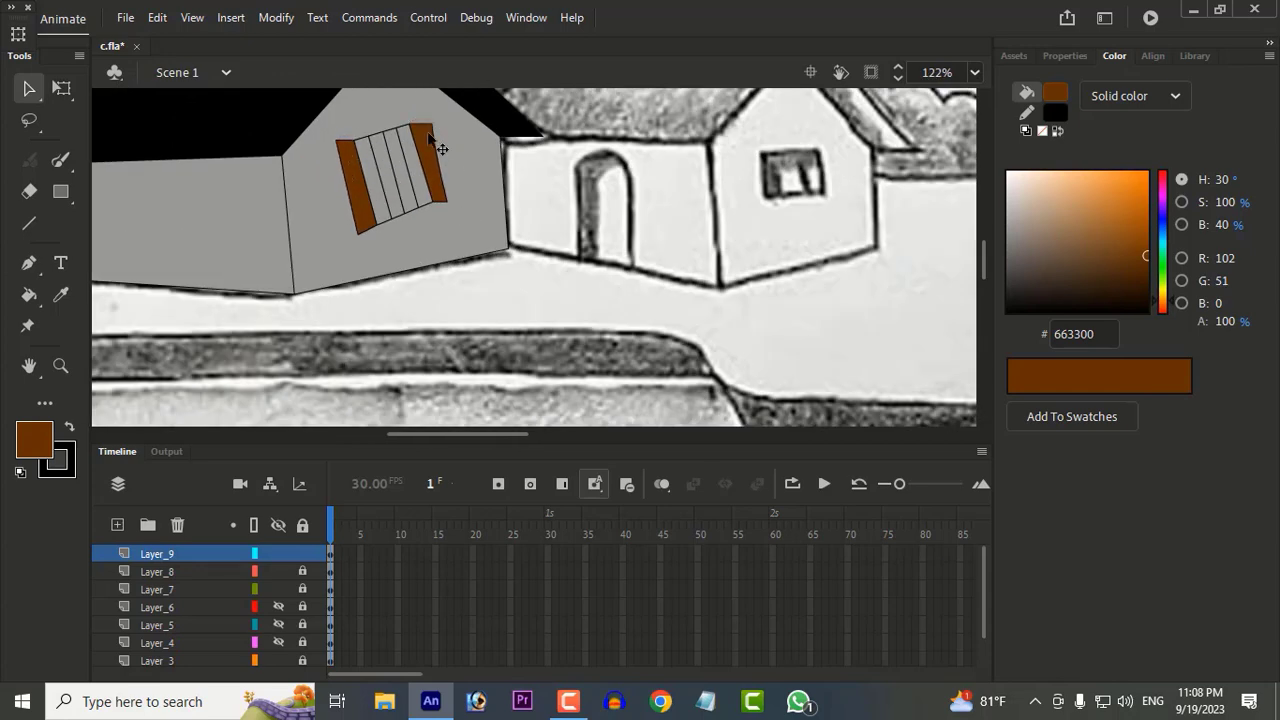
click(513, 250)
scroll(484, 283, up, 2)
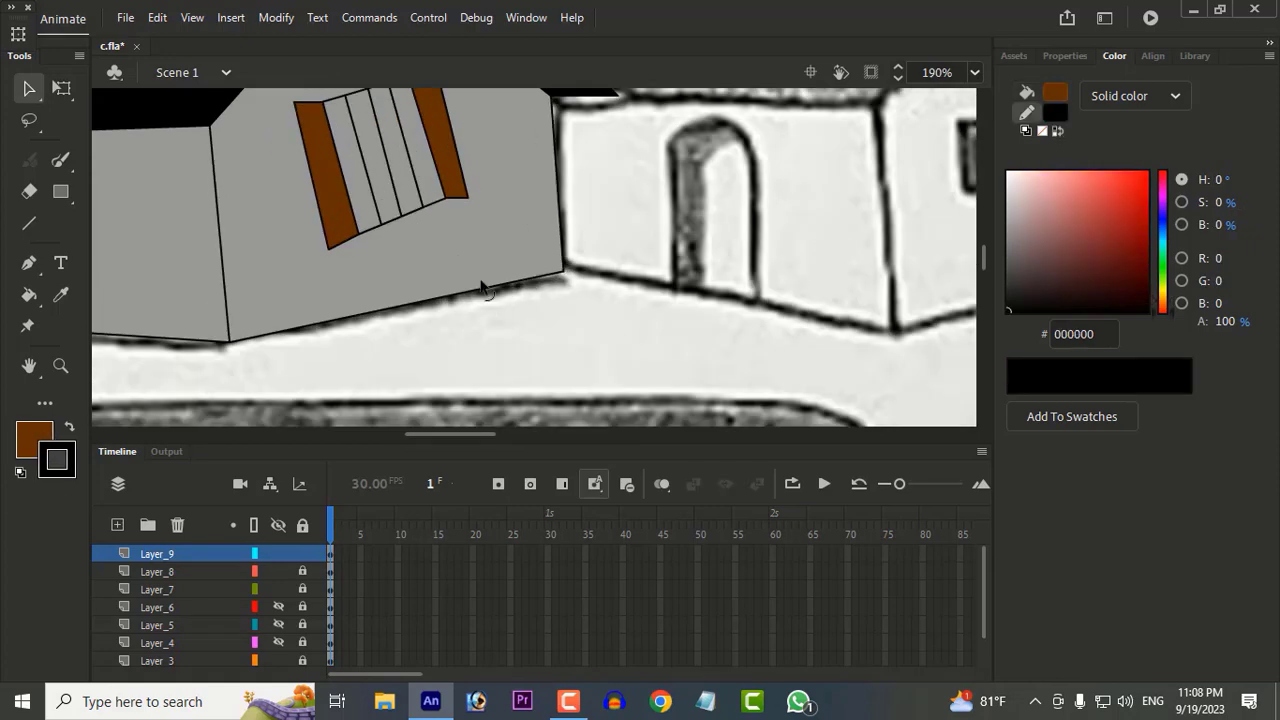
scroll(470, 268, up, 2)
click(60, 294)
click(43, 458)
click(48, 400)
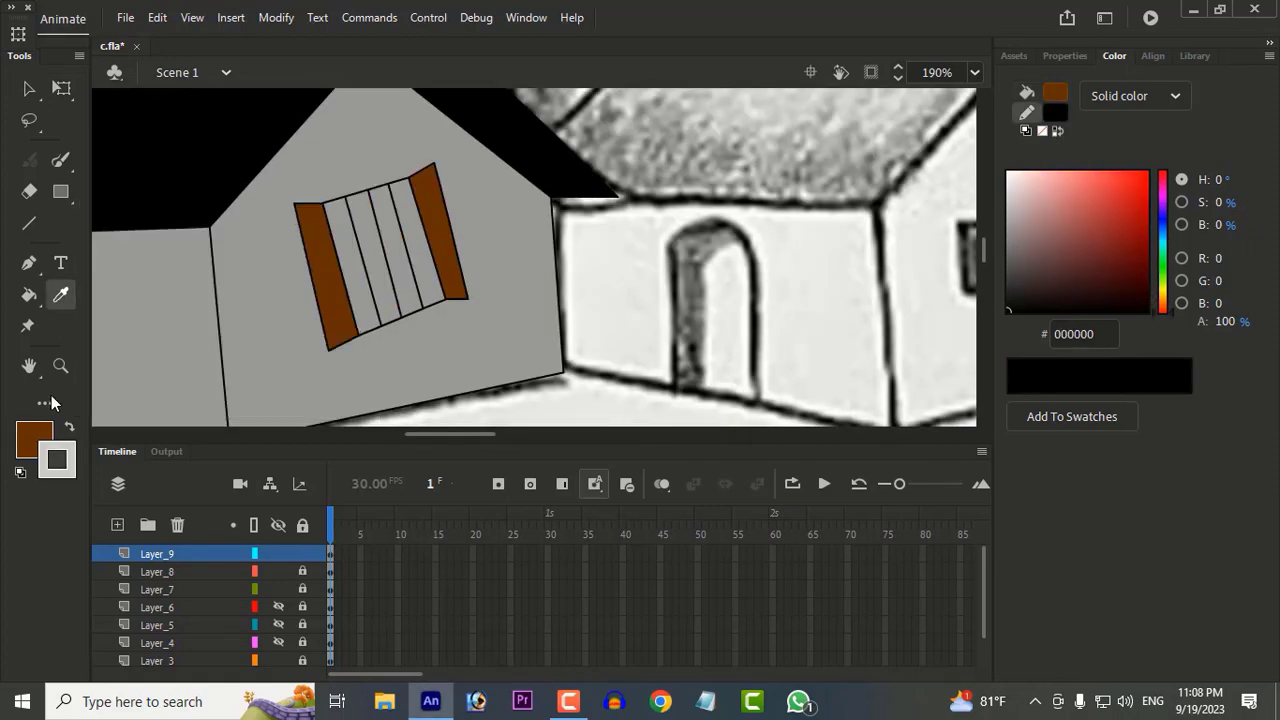
click(350, 325)
click(366, 296)
key(ctrl+z)
Step: Set the fill colour to pale cream FCEFE2 and fill the four window strips with it
click(33, 440)
click(397, 207)
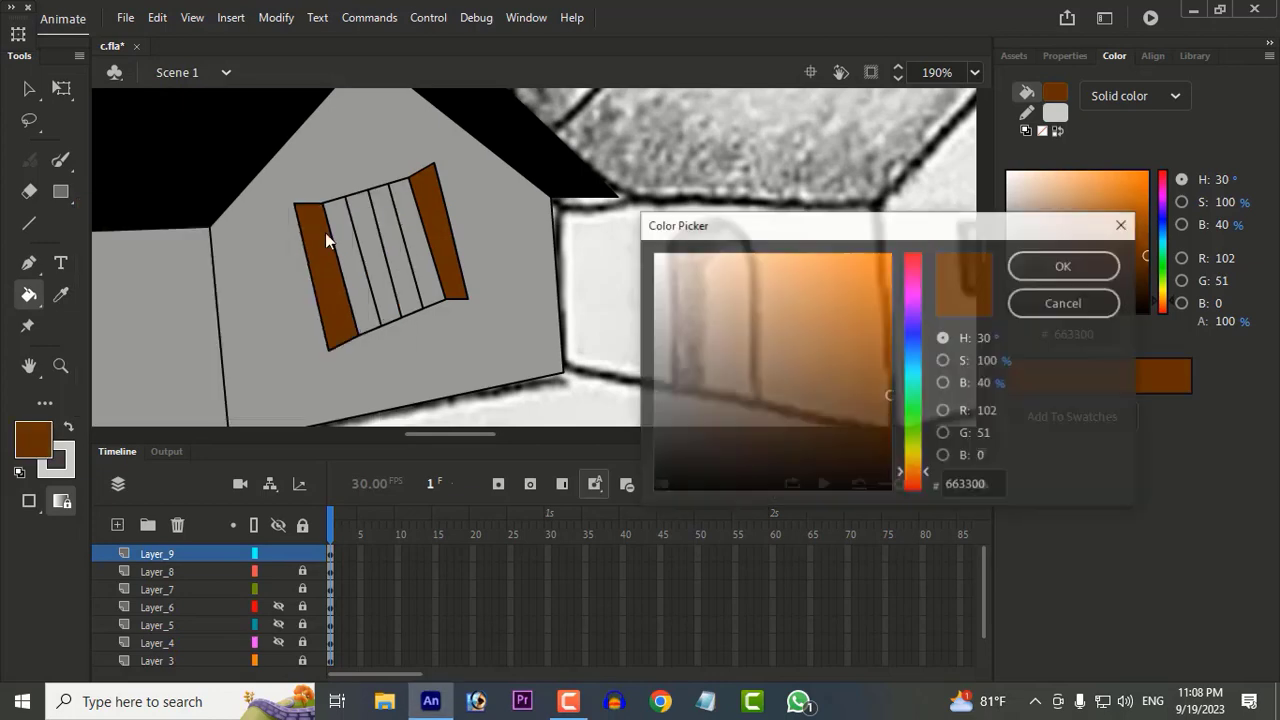
drag(692, 258, 676, 255)
click(1060, 266)
click(355, 282)
click(379, 280)
click(402, 276)
click(426, 264)
scroll(426, 262, down, 3)
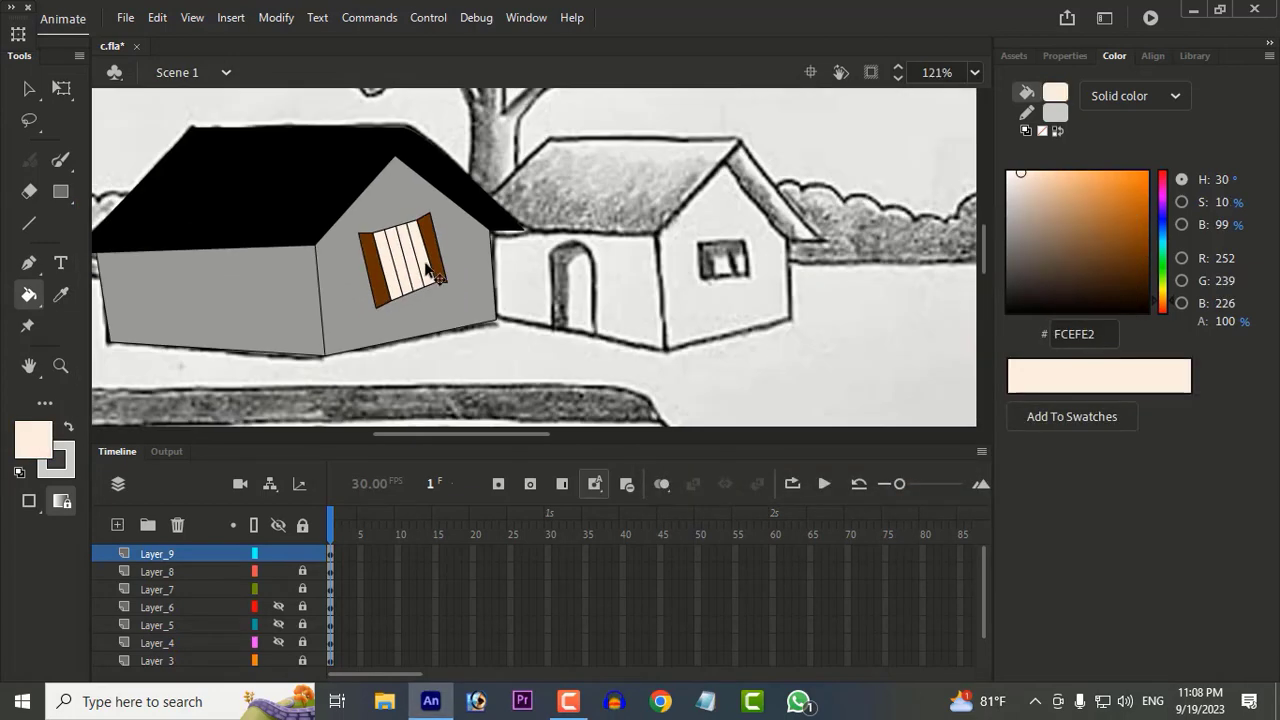
Step: Set the fill opacity to 87% and refill the four window strips with translucent grey
click(1065, 56)
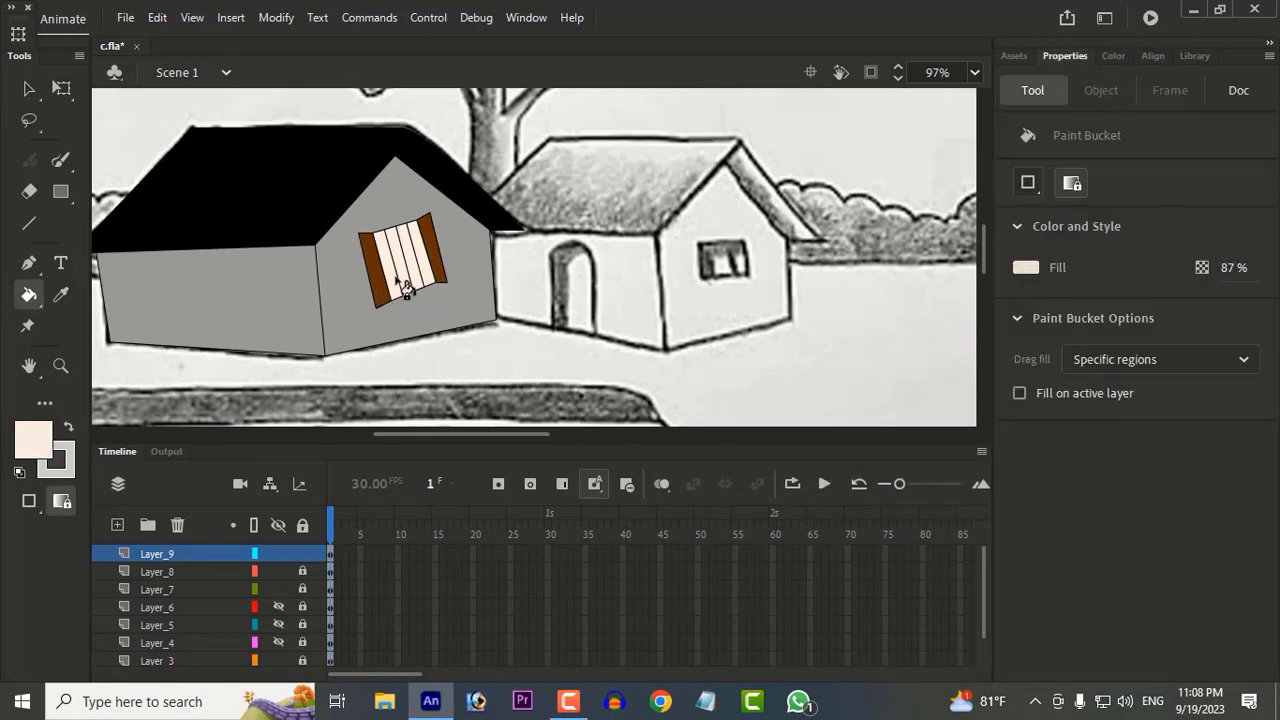
scroll(440, 297, up, 4)
click(48, 432)
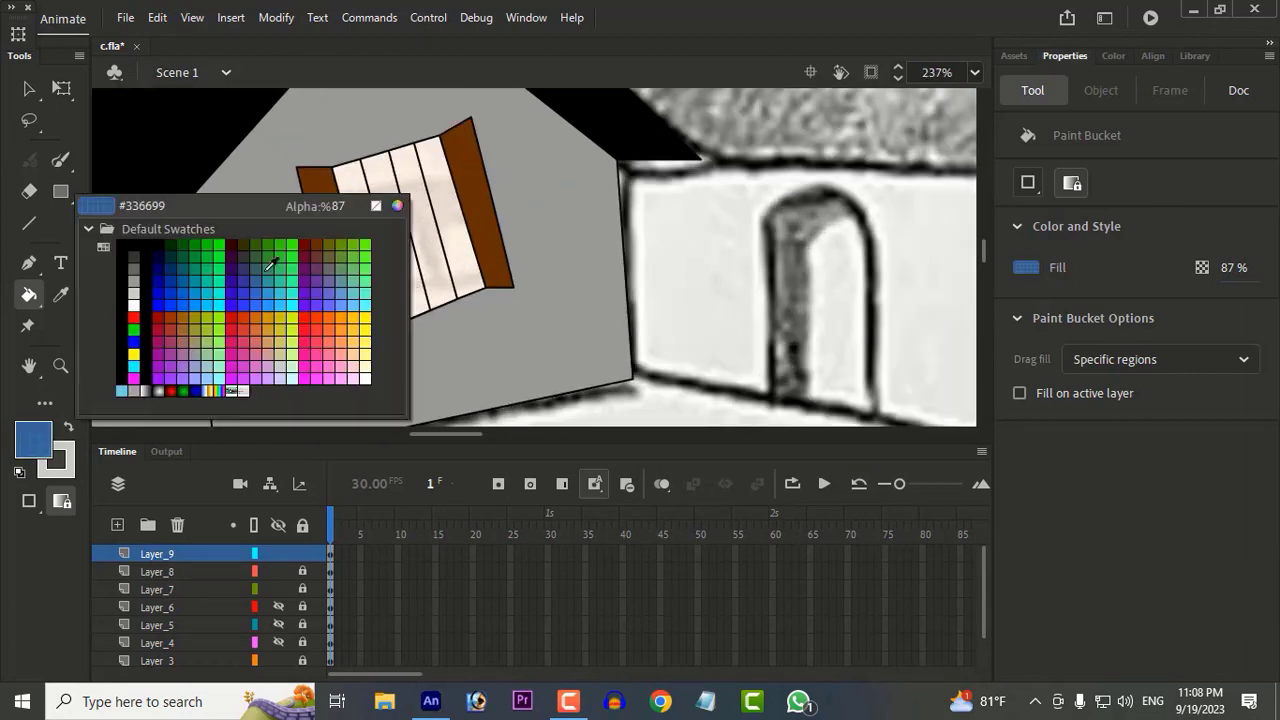
click(147, 280)
click(380, 271)
click(412, 271)
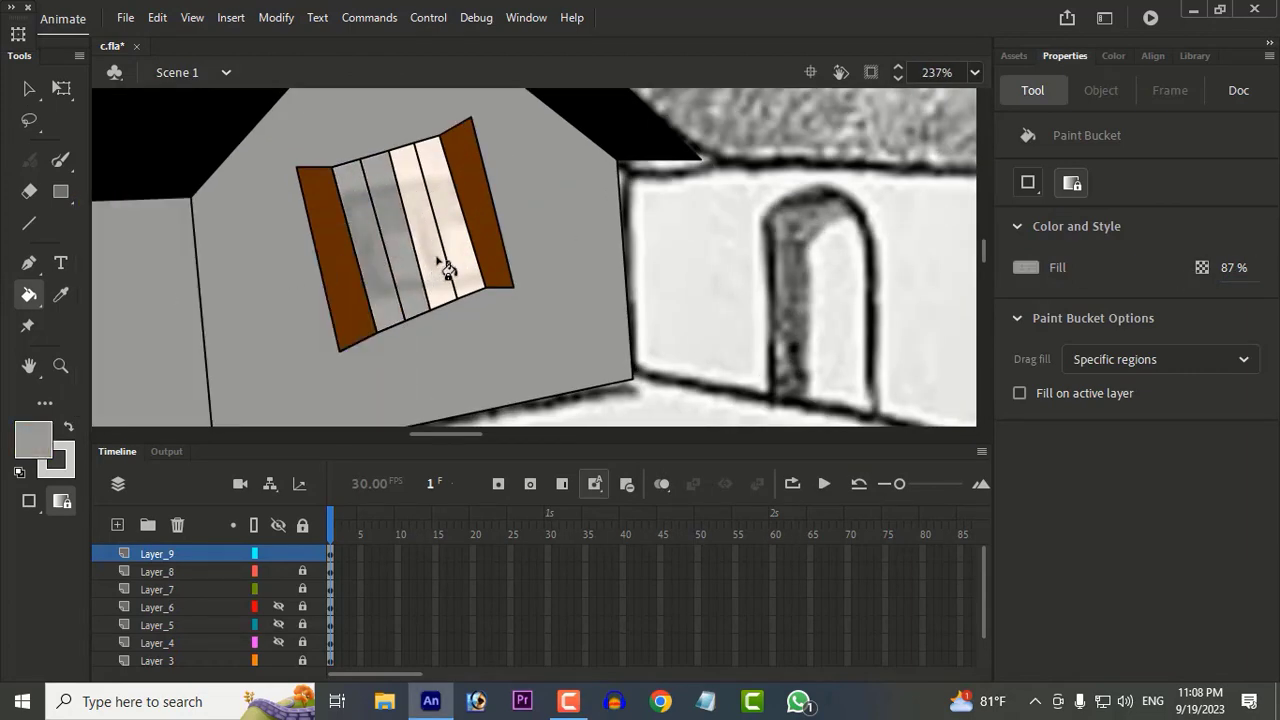
click(443, 271)
click(470, 266)
scroll(475, 346, down, 5)
scroll(481, 353, up, 3)
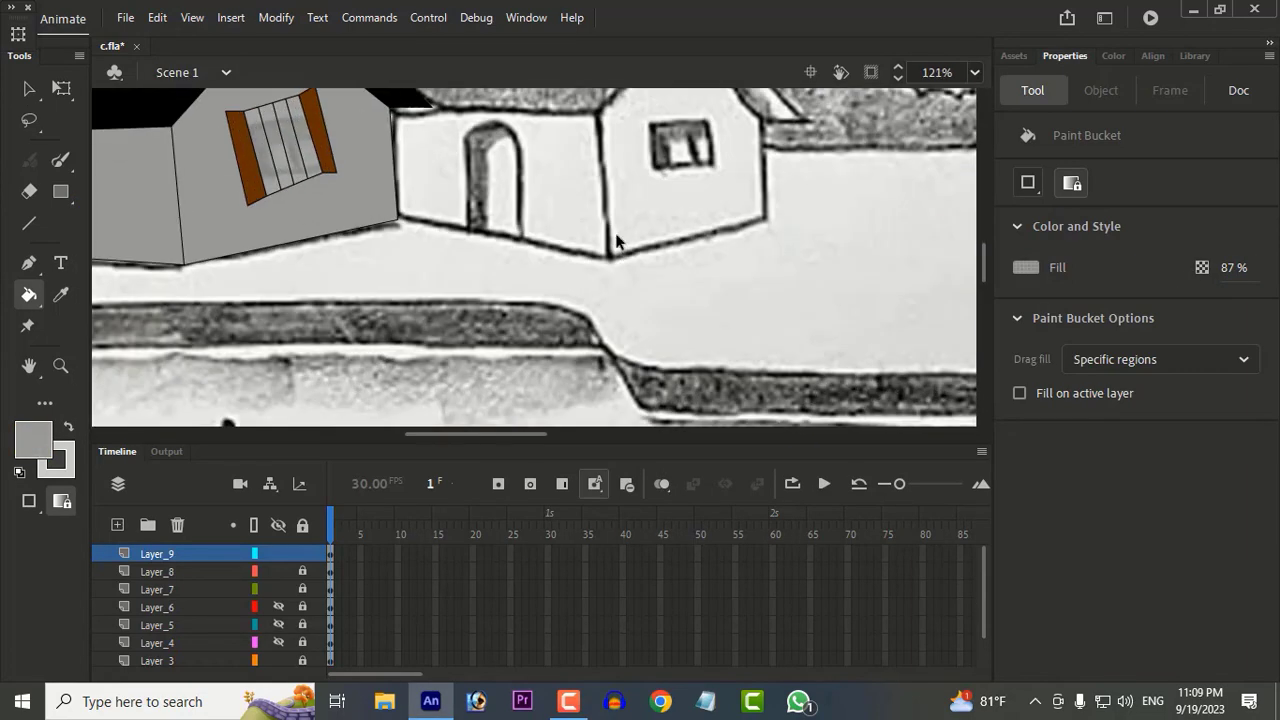
Step: Add a new layer and trace the outline of the second house's roof with straight lines
key(v)
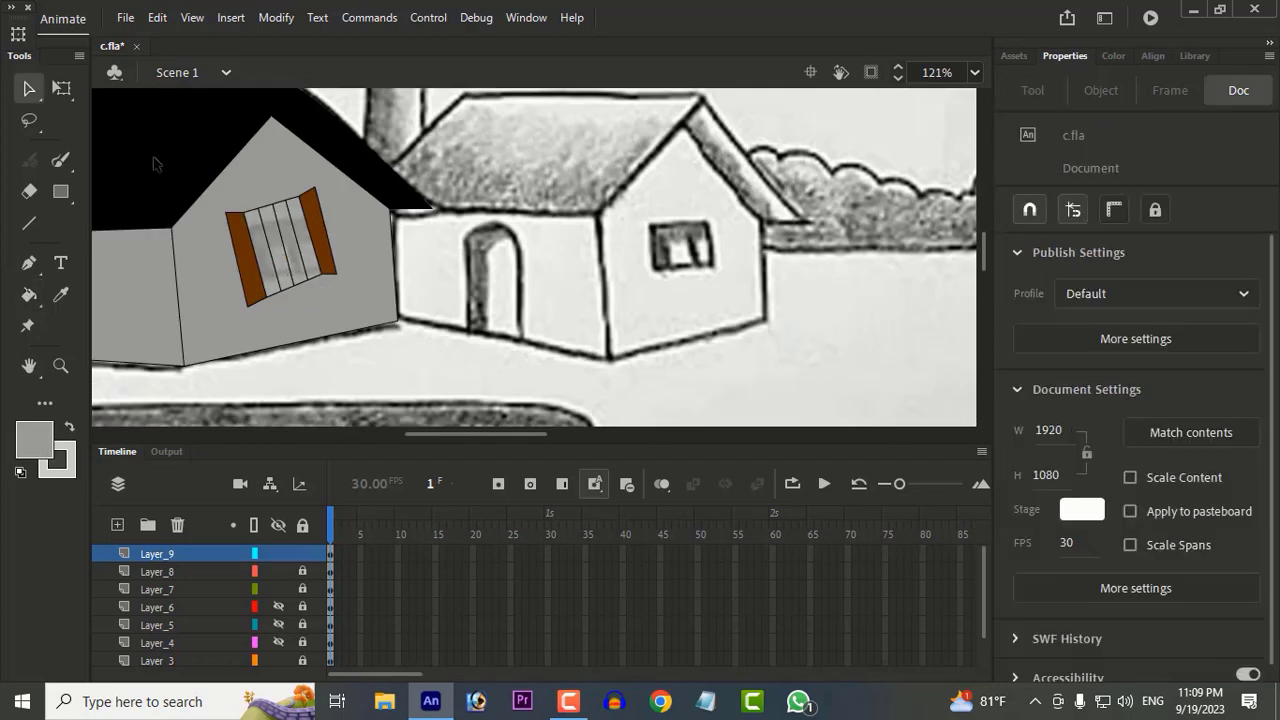
click(116, 525)
scroll(166, 252, up, 3)
key(n)
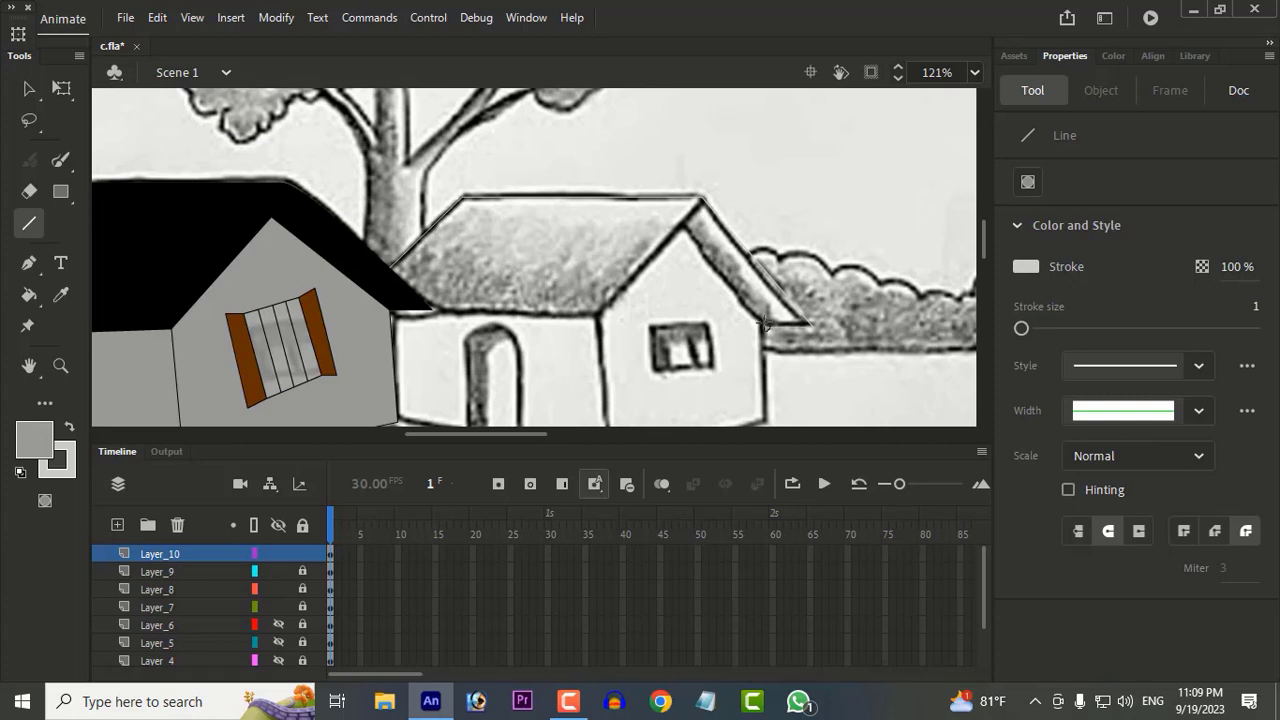
drag(764, 322, 684, 227)
drag(684, 227, 595, 318)
drag(595, 318, 388, 316)
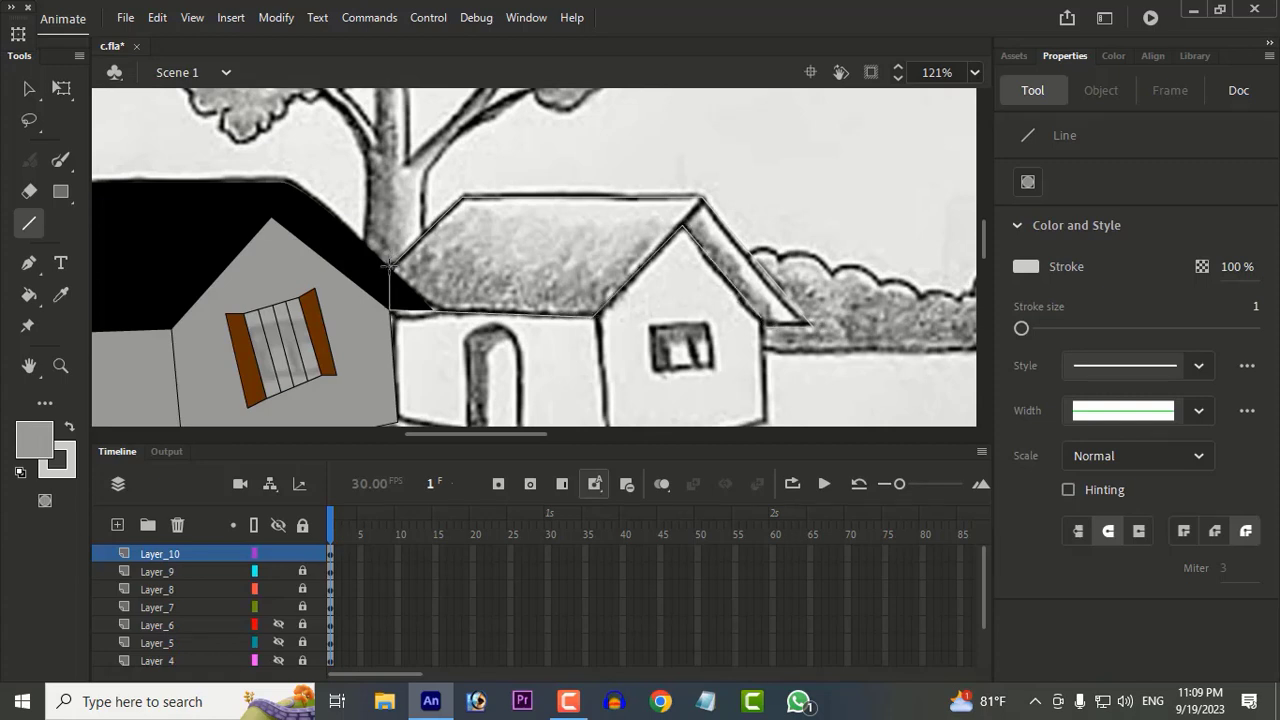
Step: Fill the second house's roof with the black sampled from the first house's roof
click(61, 295)
click(252, 231)
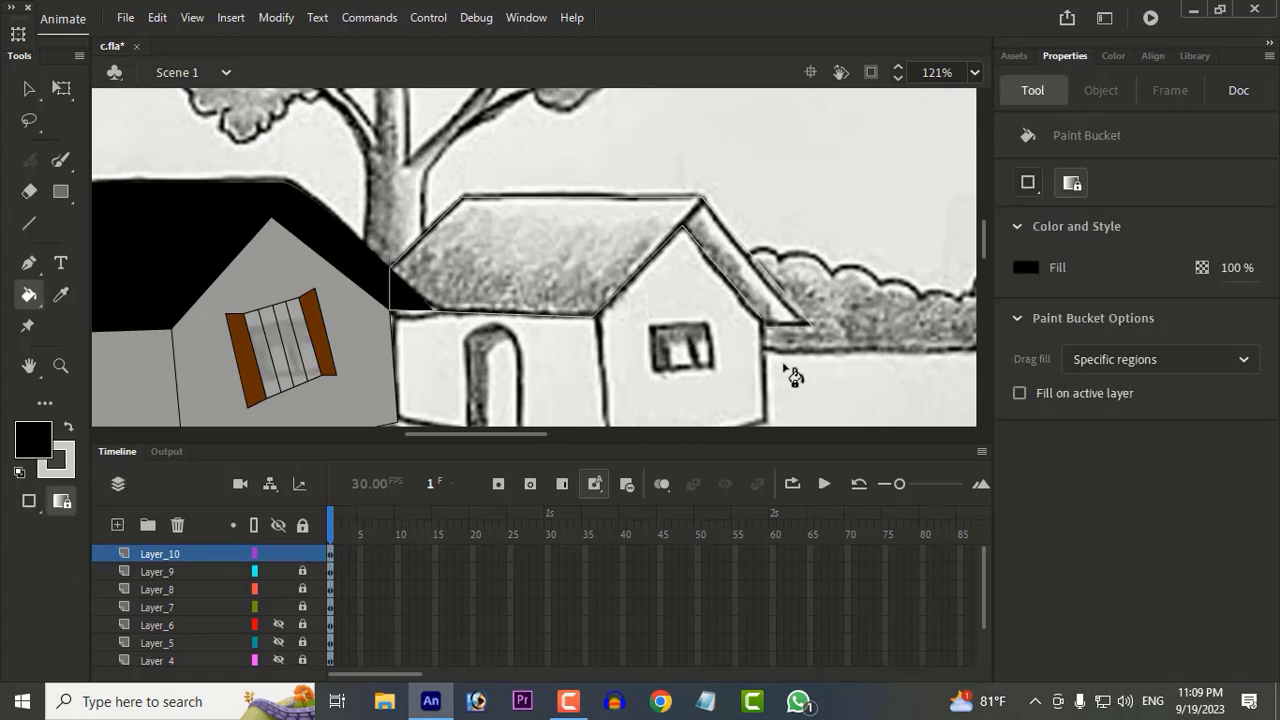
click(254, 525)
key(v)
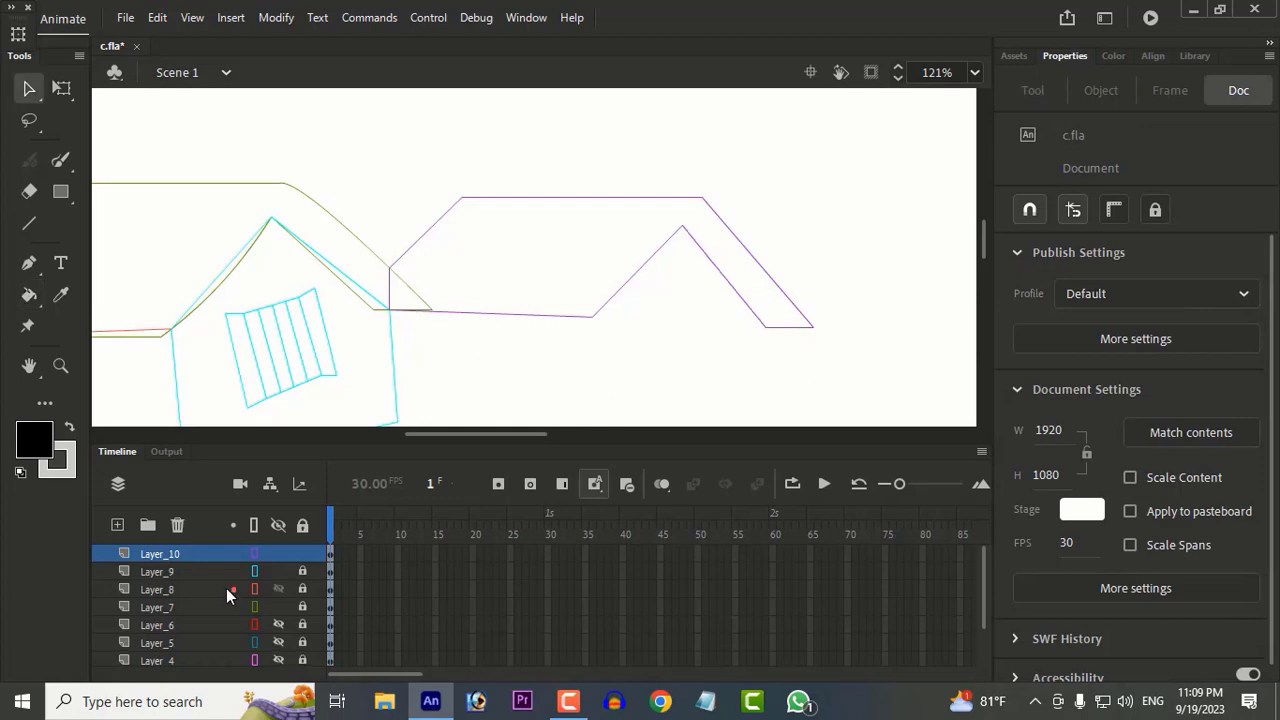
click(254, 525)
key(k)
click(441, 260)
key(v)
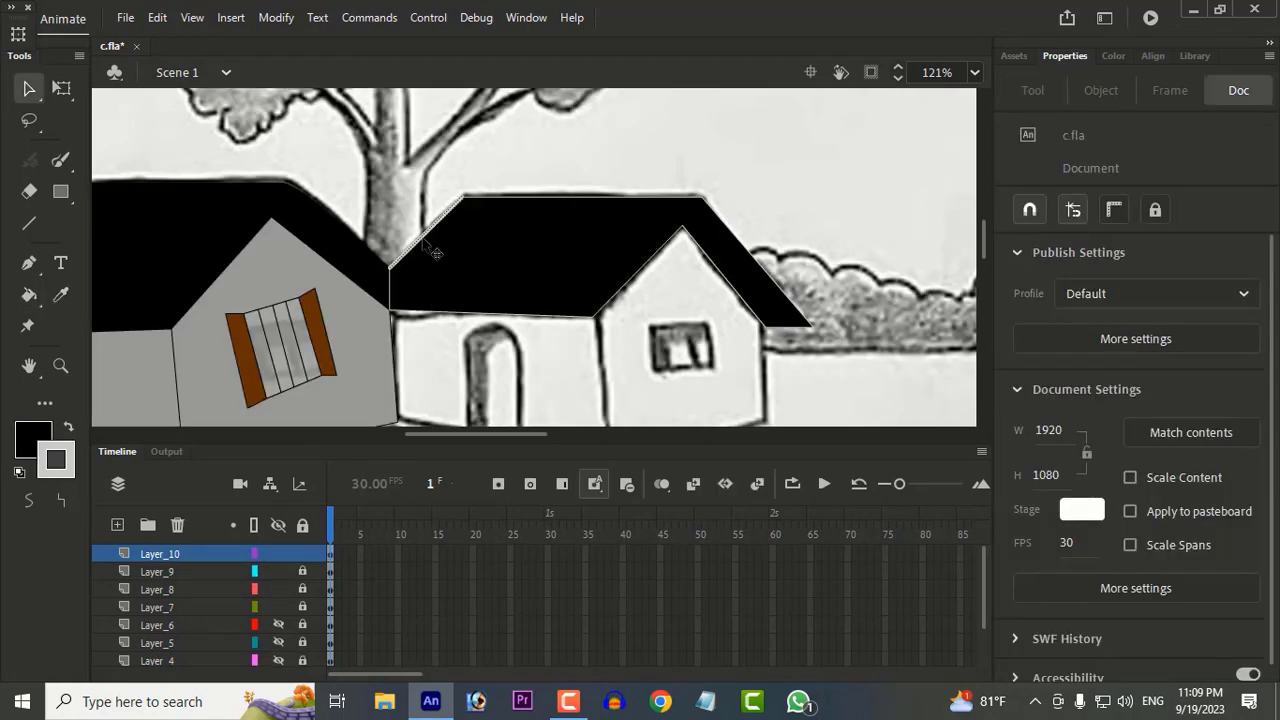
Step: Recolour the outline of the second house's roof to black
double_click(422, 240)
click(1028, 403)
click(747, 493)
click(950, 393)
Step: On a new layer, outline the second house's front wall and fill it with grey 999999 sampled from the first house
scroll(153, 180, down, 2)
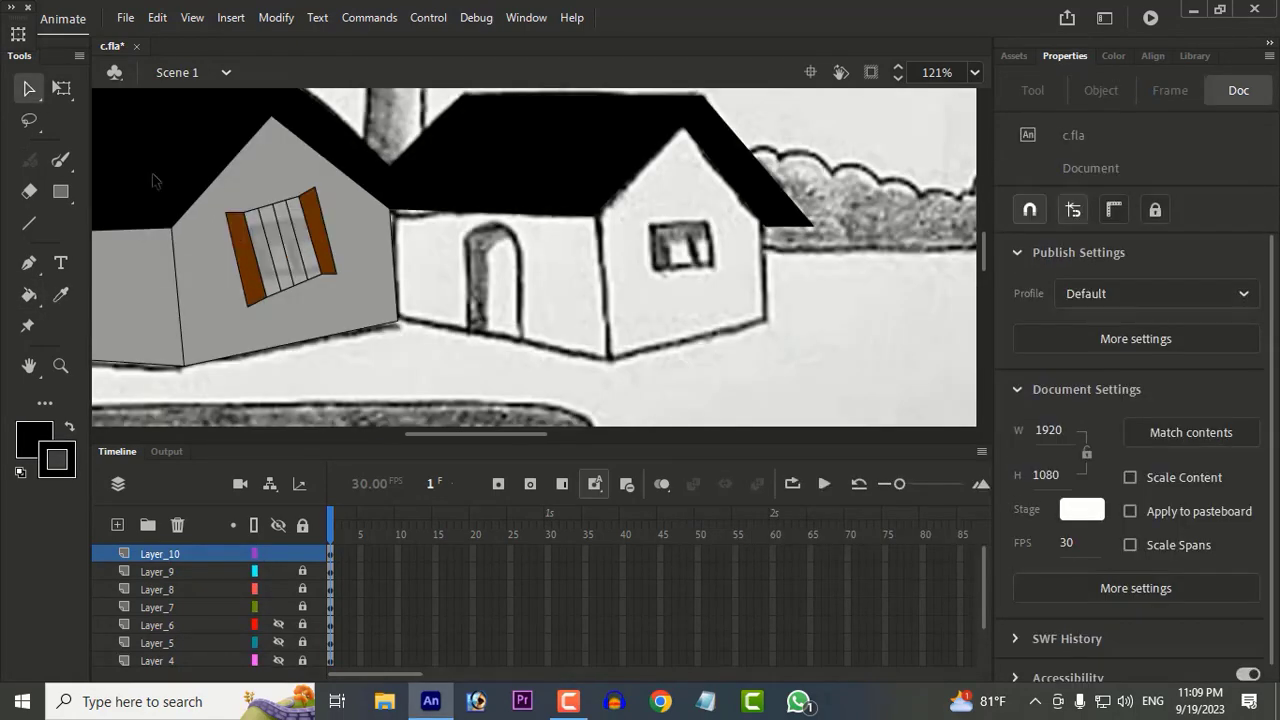
click(117, 525)
key(n)
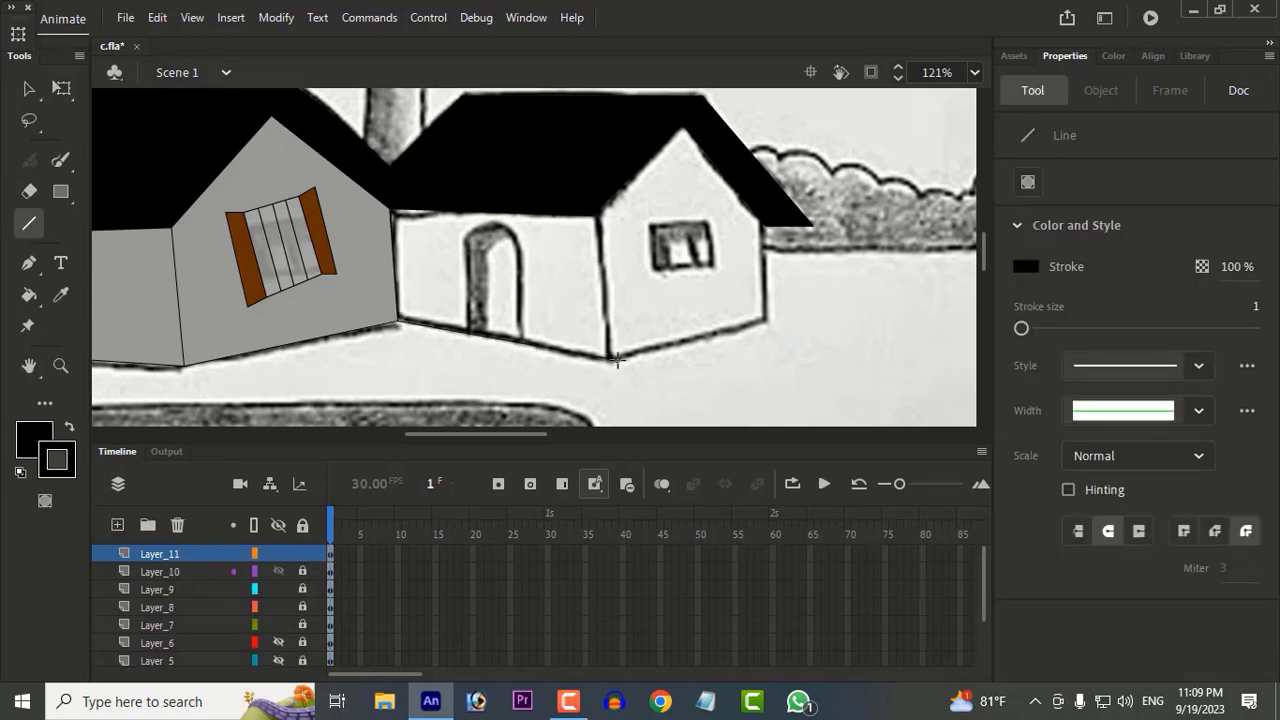
drag(613, 355, 600, 206)
click(60, 295)
click(191, 280)
click(506, 260)
Step: Choose a darker grey and refill the second house's front wall with it
click(33, 437)
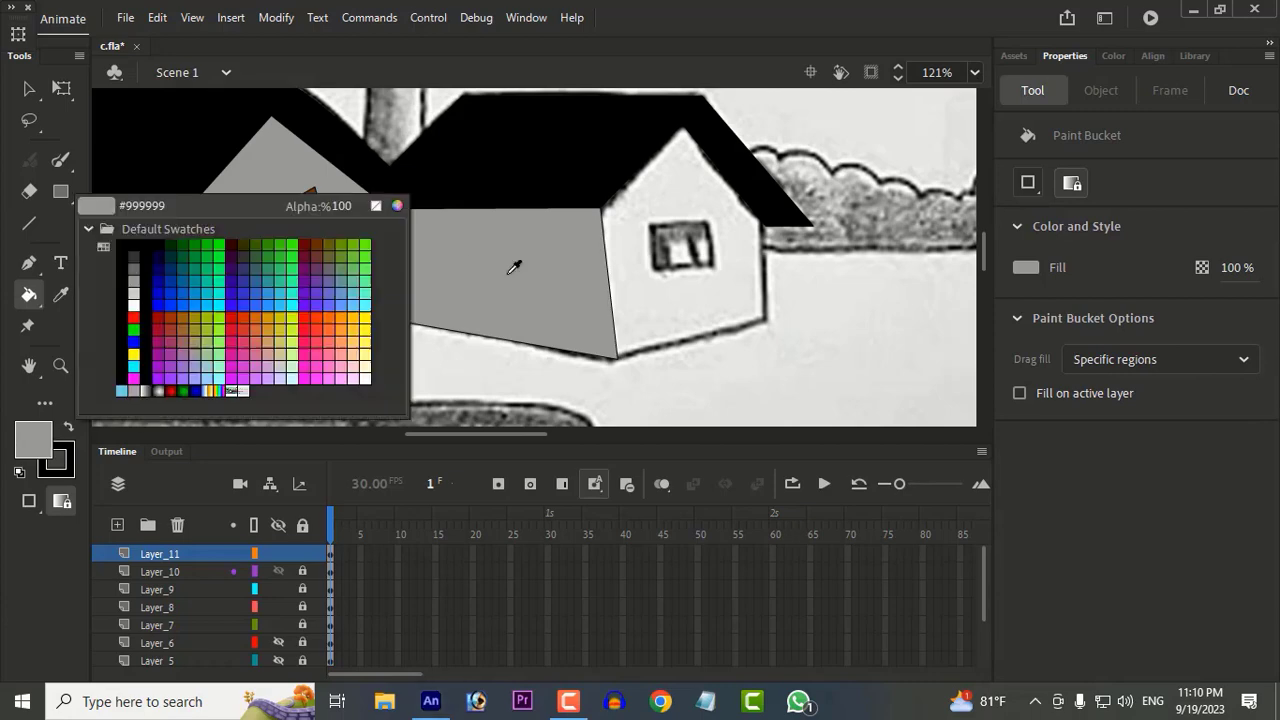
click(397, 207)
drag(679, 350, 651, 371)
key(Return)
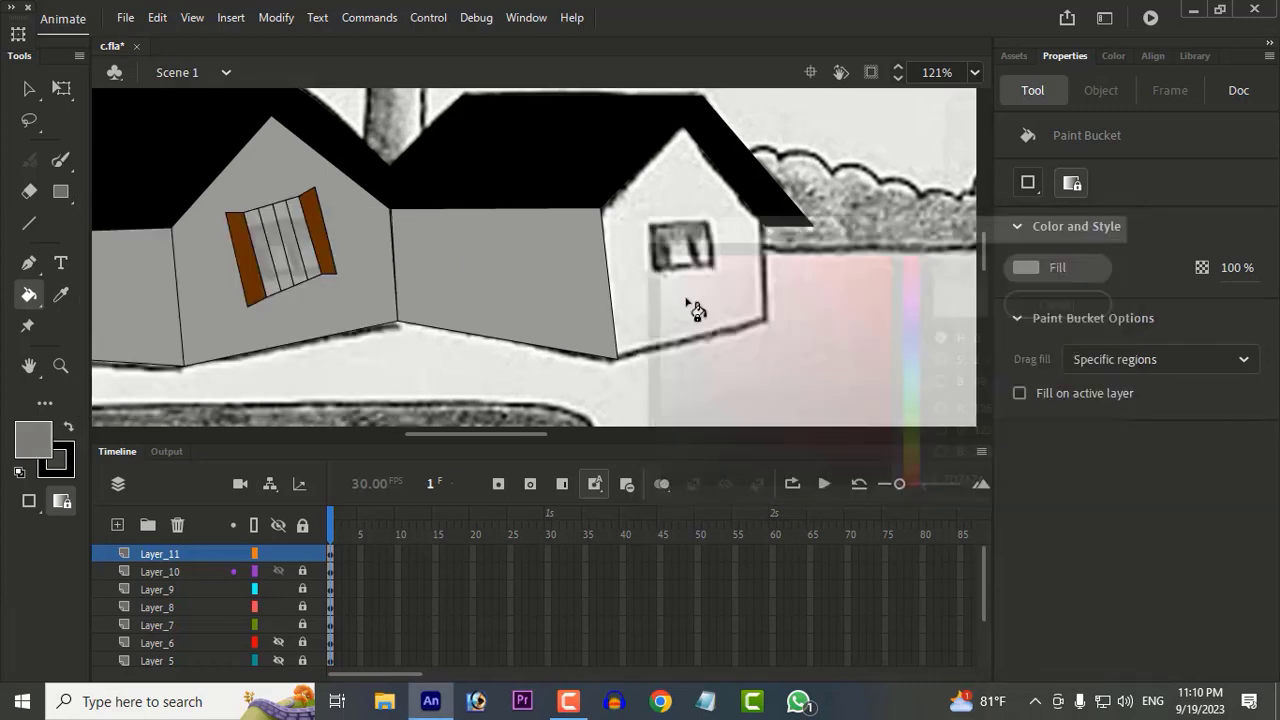
click(596, 304)
Step: Lock the front wall's layer, then outline the second house's gable wall on a new layer and fill it with the same darker grey
click(29, 90)
key(n)
click(302, 553)
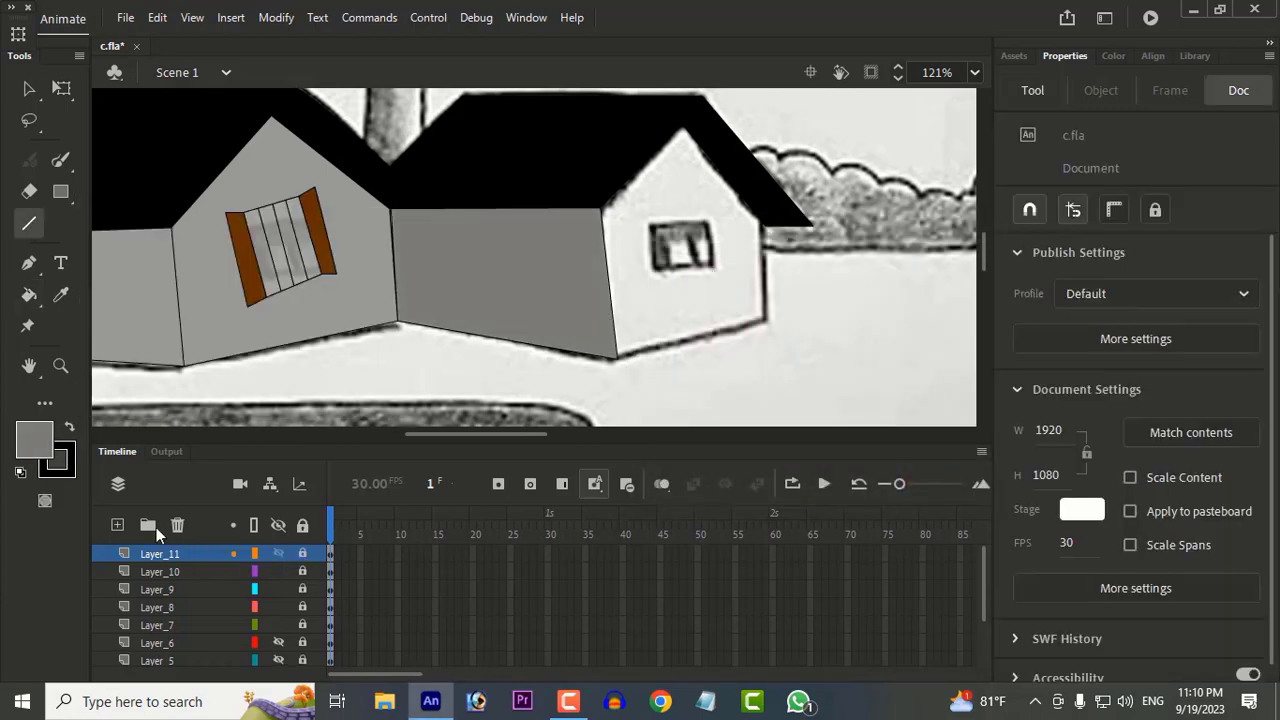
click(117, 525)
drag(616, 207, 682, 133)
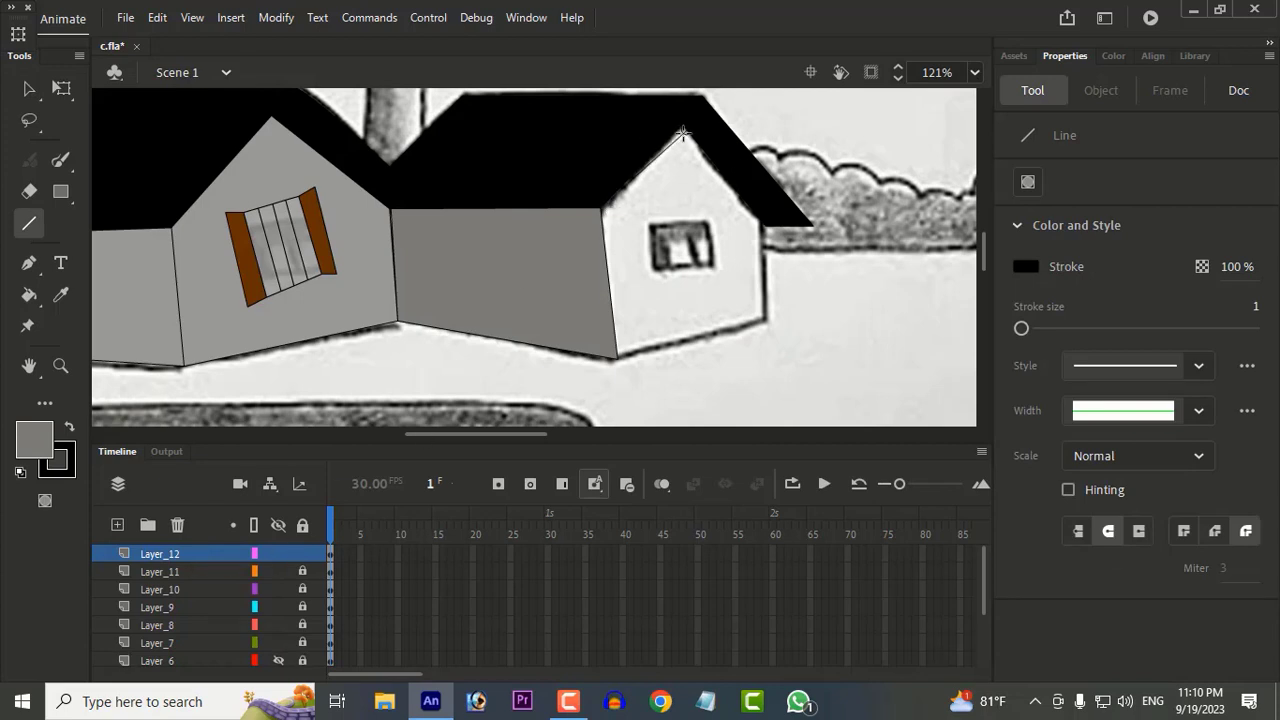
drag(766, 318, 600, 210)
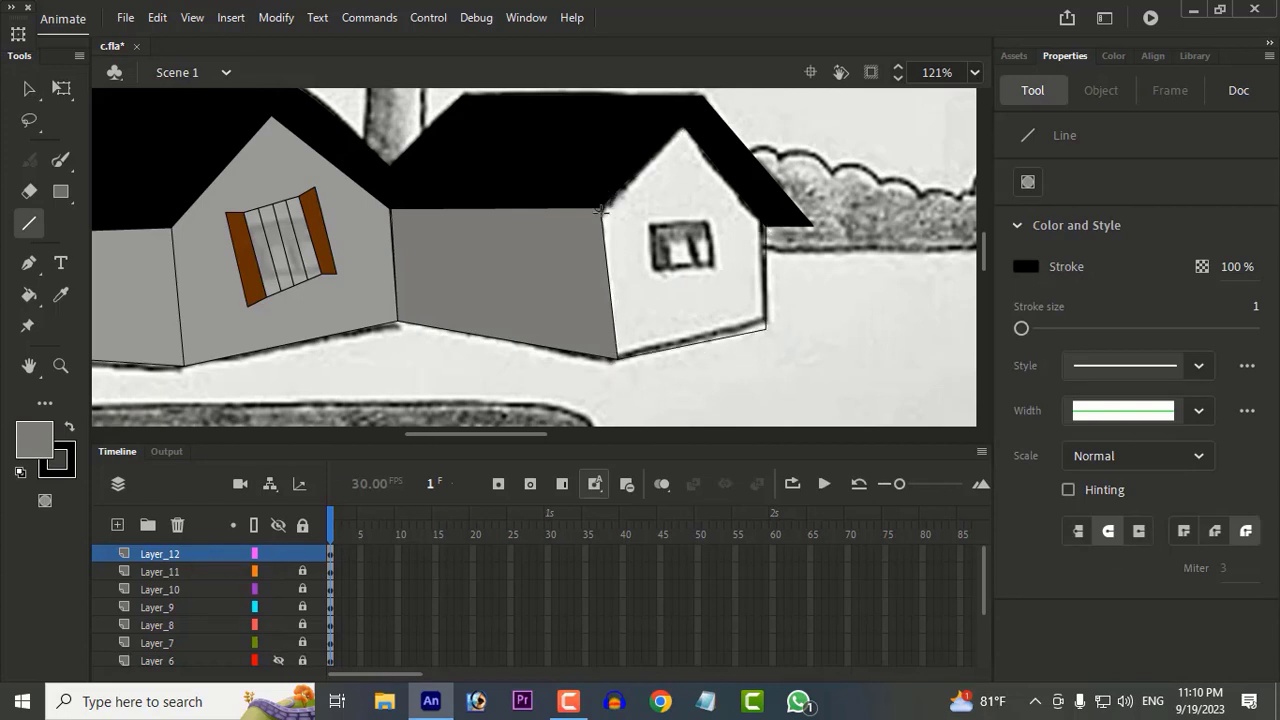
key(k)
click(660, 328)
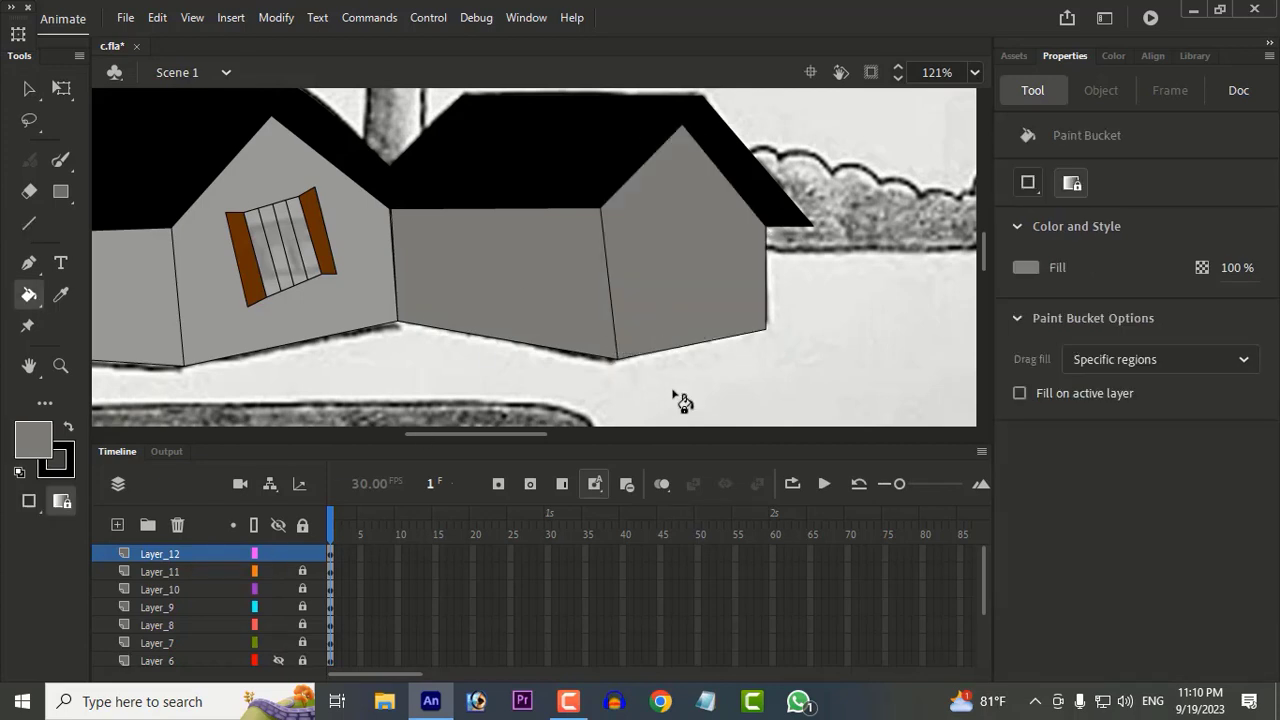
click(28, 89)
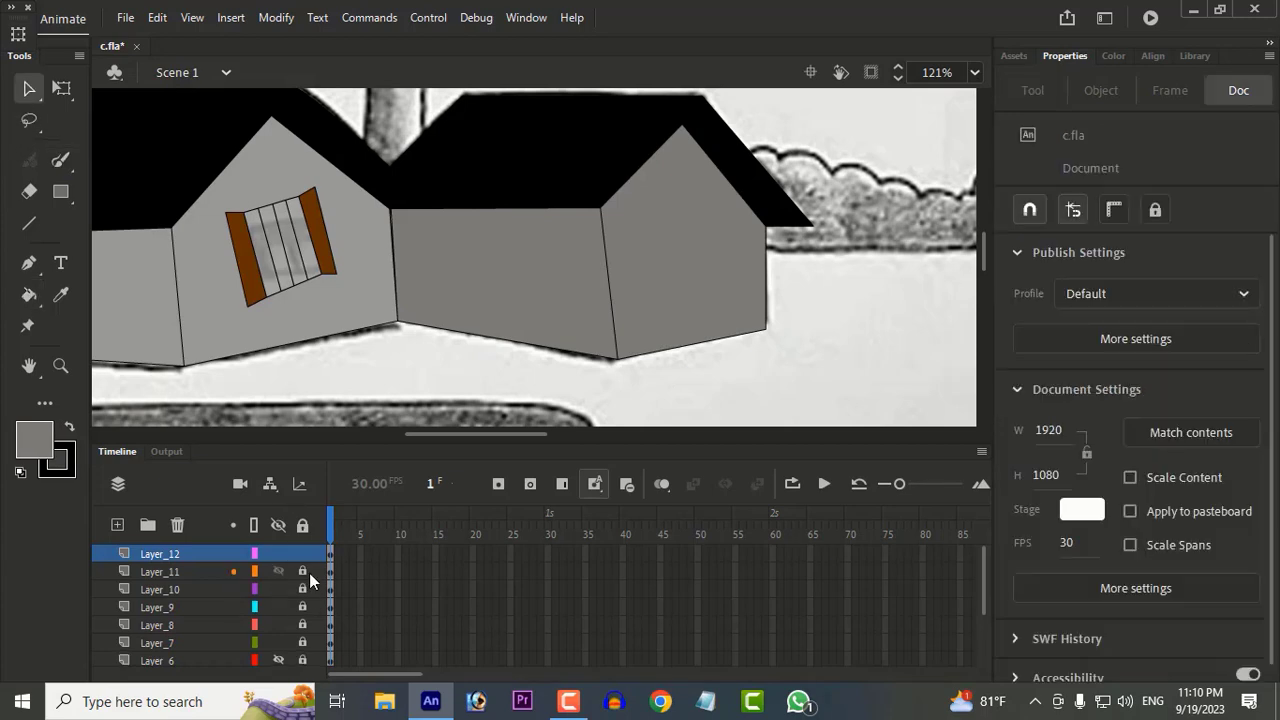
drag(226, 188, 258, 268)
key(ctrl+z)
click(388, 356)
key(ctrl+z)
click(272, 297)
click(286, 384)
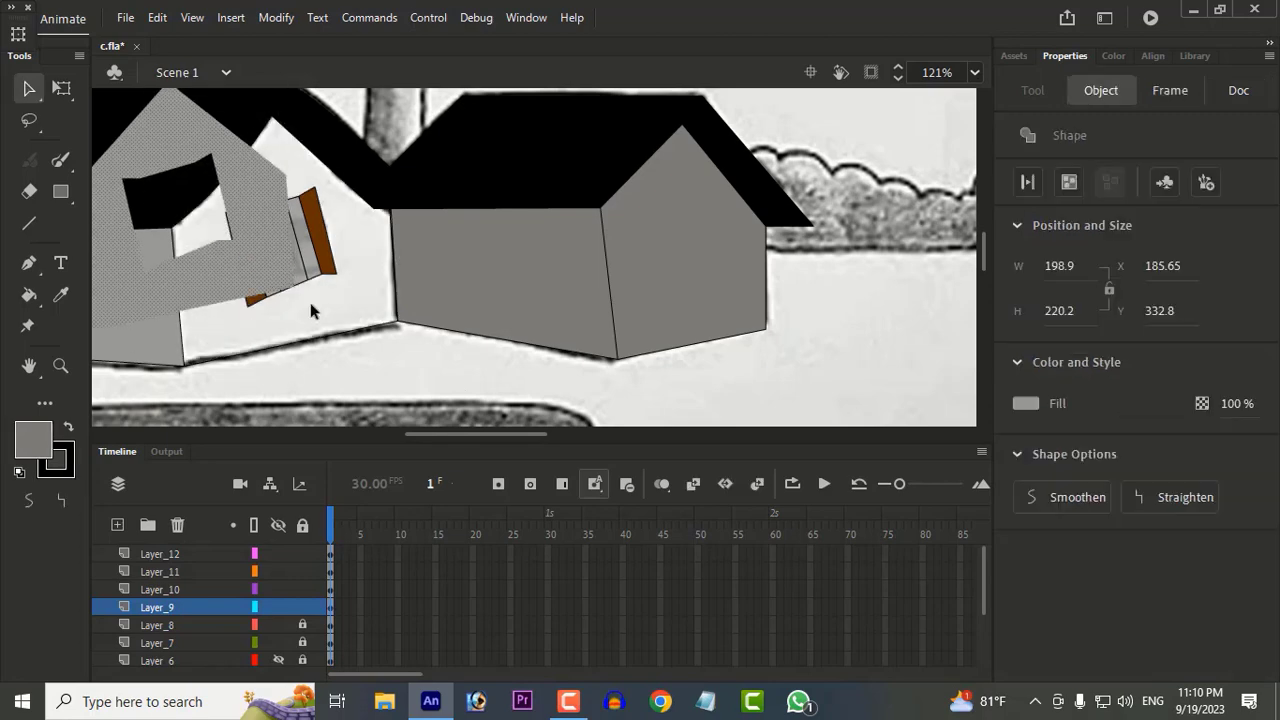
key(ctrl+z)
click(302, 589)
drag(226, 208, 274, 262)
key(ctrl+z)
Step: Unlock Layer_9, Layer_10 and Layer_11 so the houses' wall and roof shapes are editable
click(359, 347)
click(328, 310)
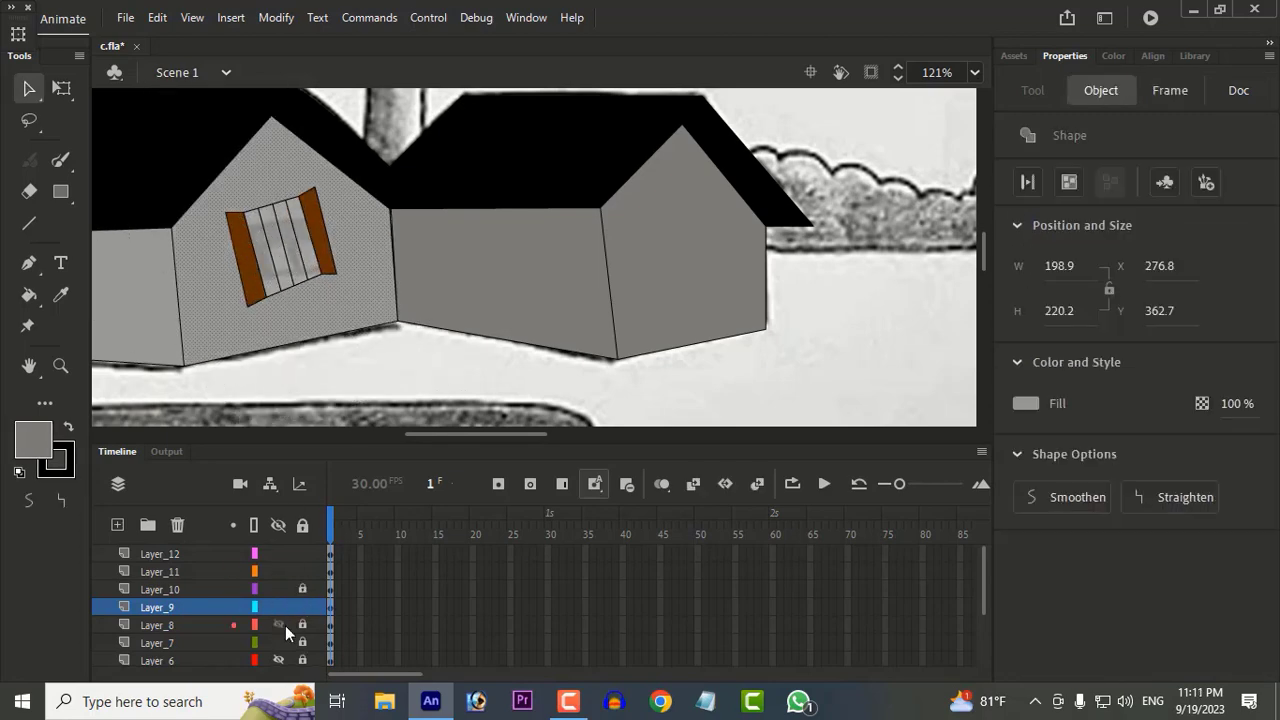
click(302, 607)
click(302, 589)
drag(216, 226, 357, 360)
click(302, 607)
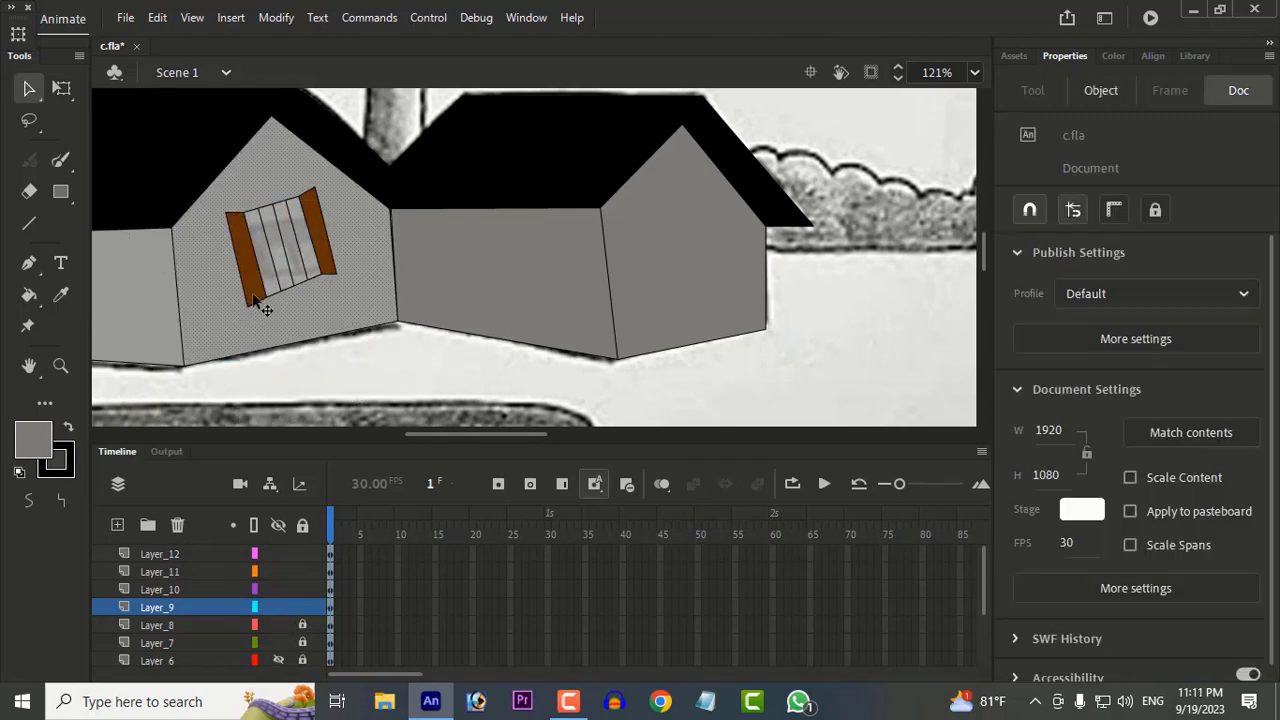
click(255, 298)
click(401, 321)
scroll(274, 287, up, 2)
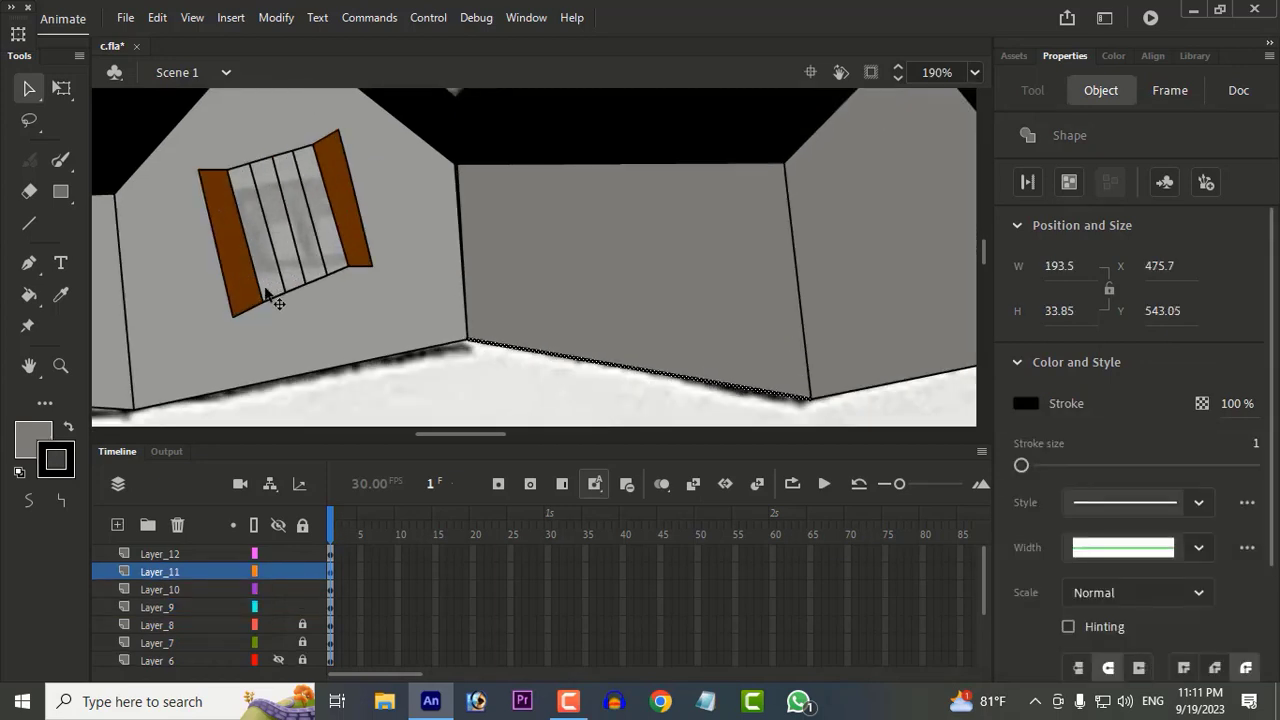
Step: Cut the first house's window from its gable wall, paste it in place on a new layer above, and lock the wall's Layer_9
shift+double_click(245, 276)
shift+double_click(265, 264)
shift+double_click(288, 253)
shift+double_click(308, 243)
shift+double_click(330, 235)
shift+double_click(347, 226)
key(Delete)
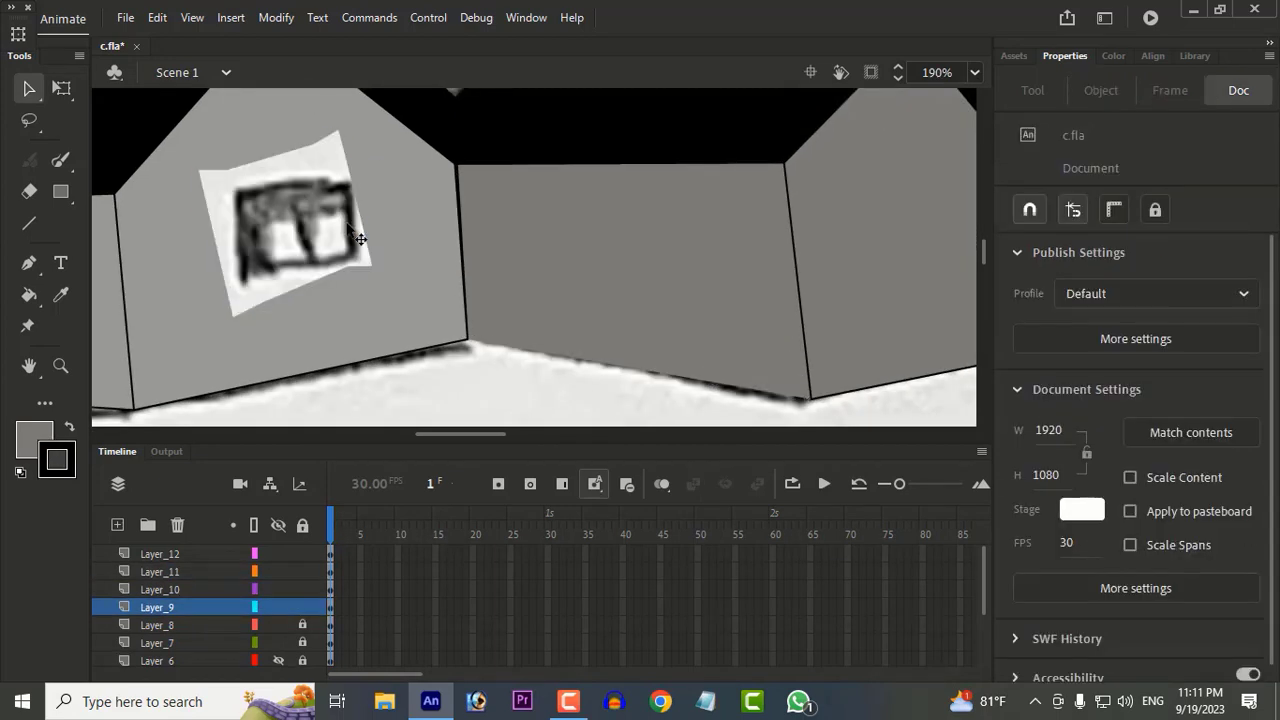
click(117, 524)
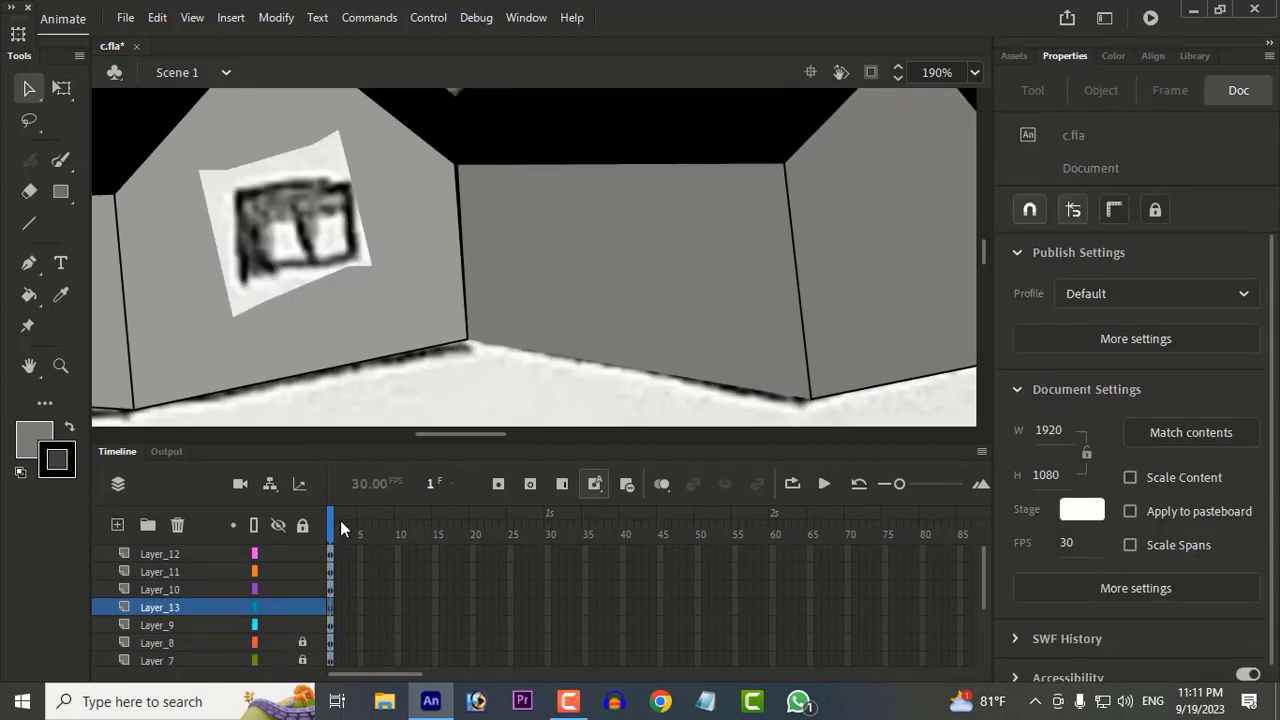
key(ctrl+shift+v)
click(424, 362)
Step: Select and copy the first house's complete window, including both shutters and all panes
drag(184, 149, 400, 325)
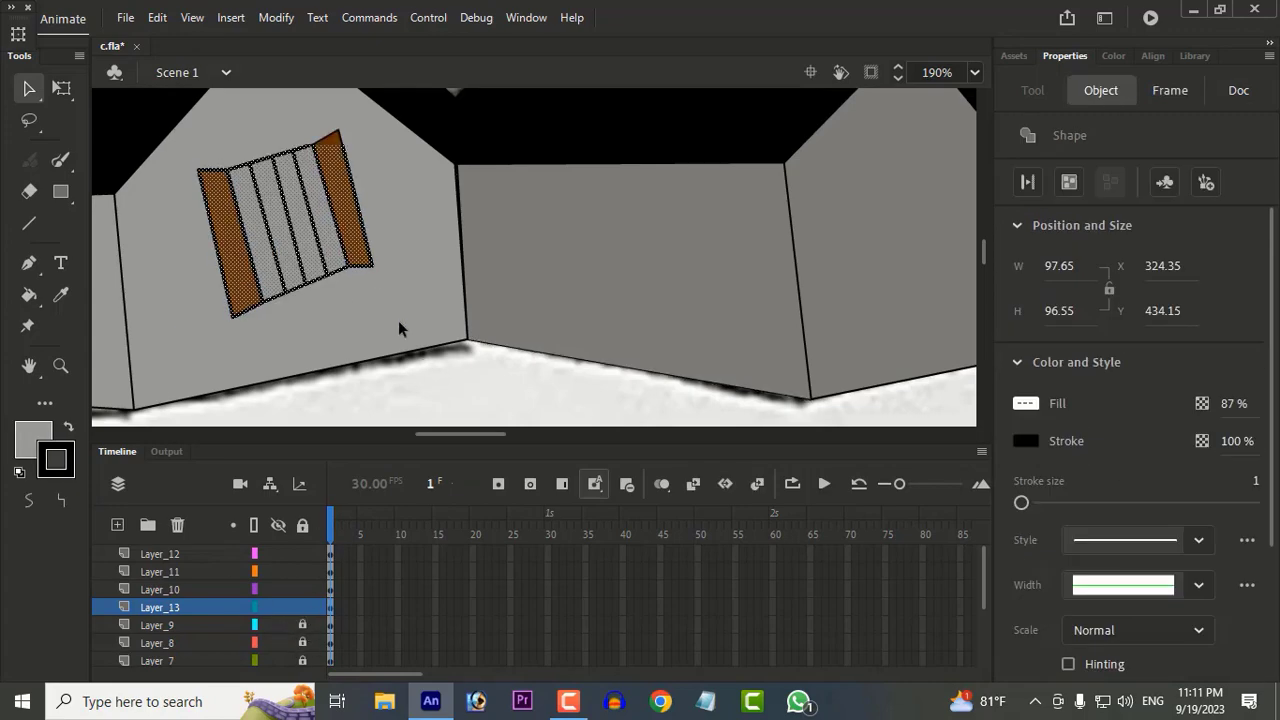
shift+click(335, 145)
drag(185, 139, 392, 281)
drag(393, 329, 94, 92)
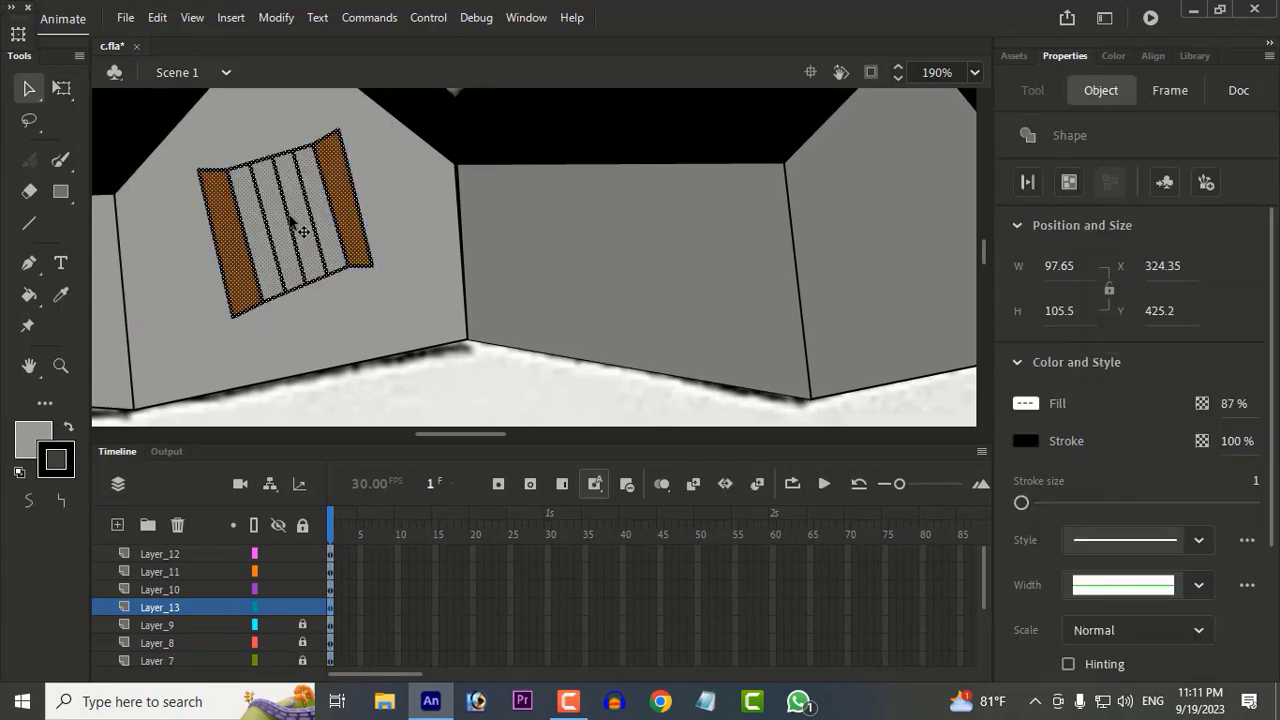
scroll(432, 229, down, 3)
drag(560, 309, 360, 329)
key(ctrl+v)
drag(558, 286, 591, 350)
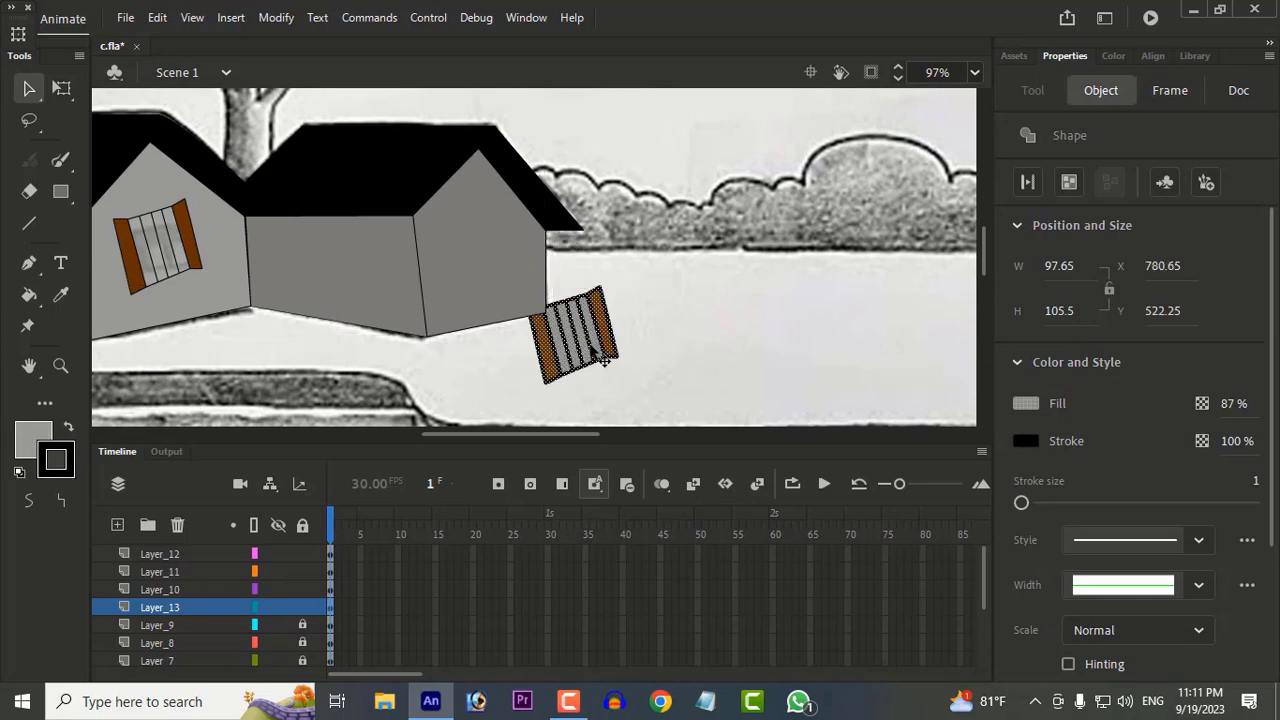
key(Delete)
Step: Paste the copied window onto Layer_12 and place it on the second house's gable wall
click(161, 554)
key(ctrl+v)
drag(550, 269, 490, 251)
click(604, 325)
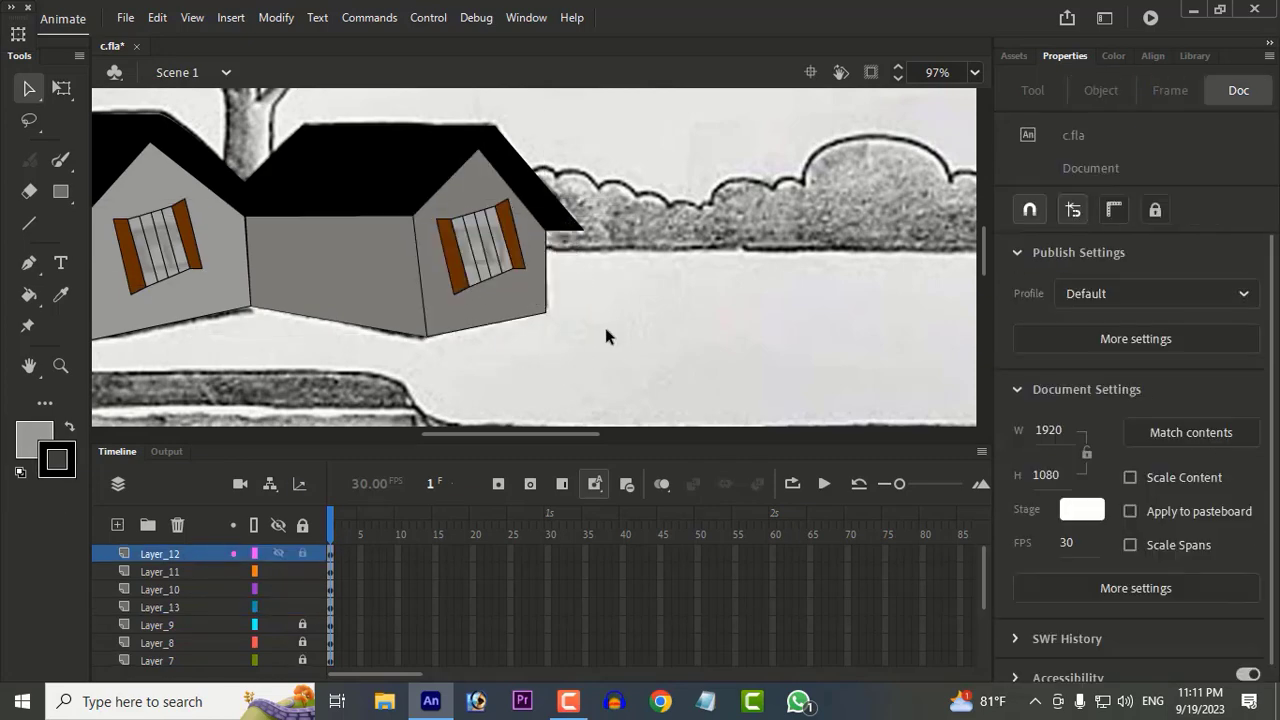
scroll(551, 323, down, 2)
scroll(503, 229, up, 4)
key(ctrl+z)
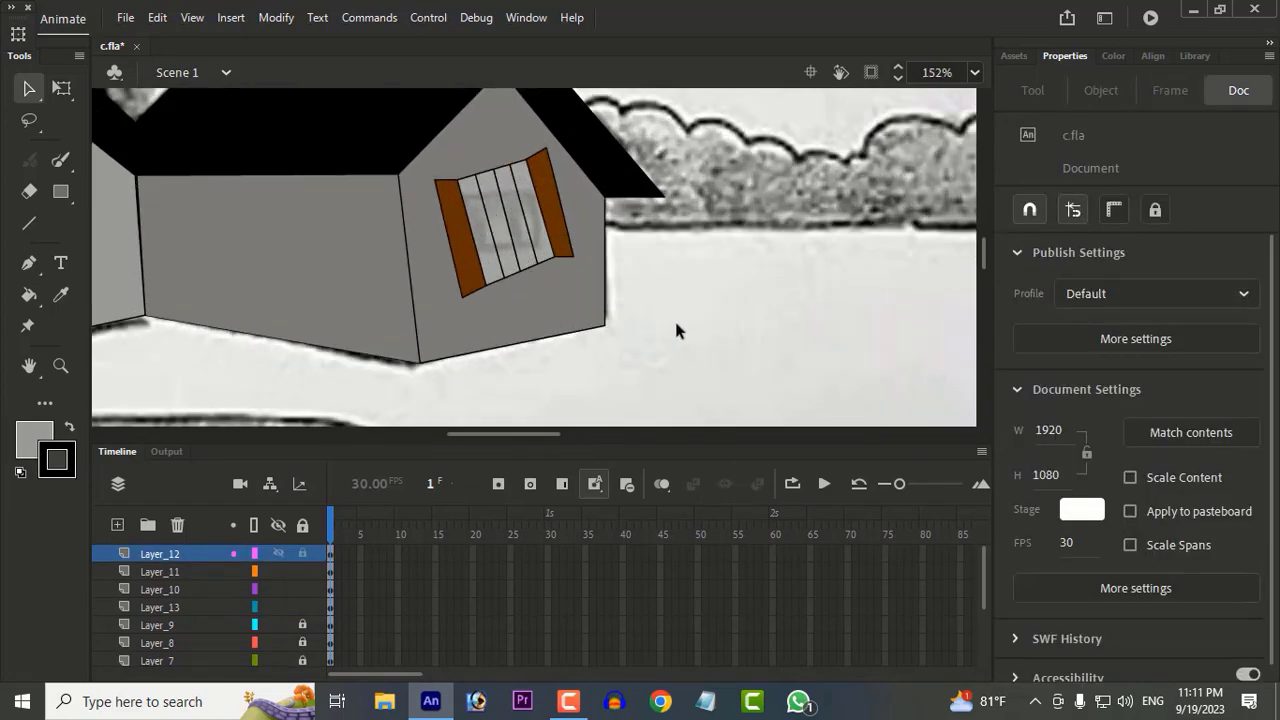
drag(442, 170, 601, 338)
key(Delete)
key(ctrl+z)
Step: Move the second house's window slightly down on the gable wall and pull its right shutter's lower corner outward
key(ctrl+z)
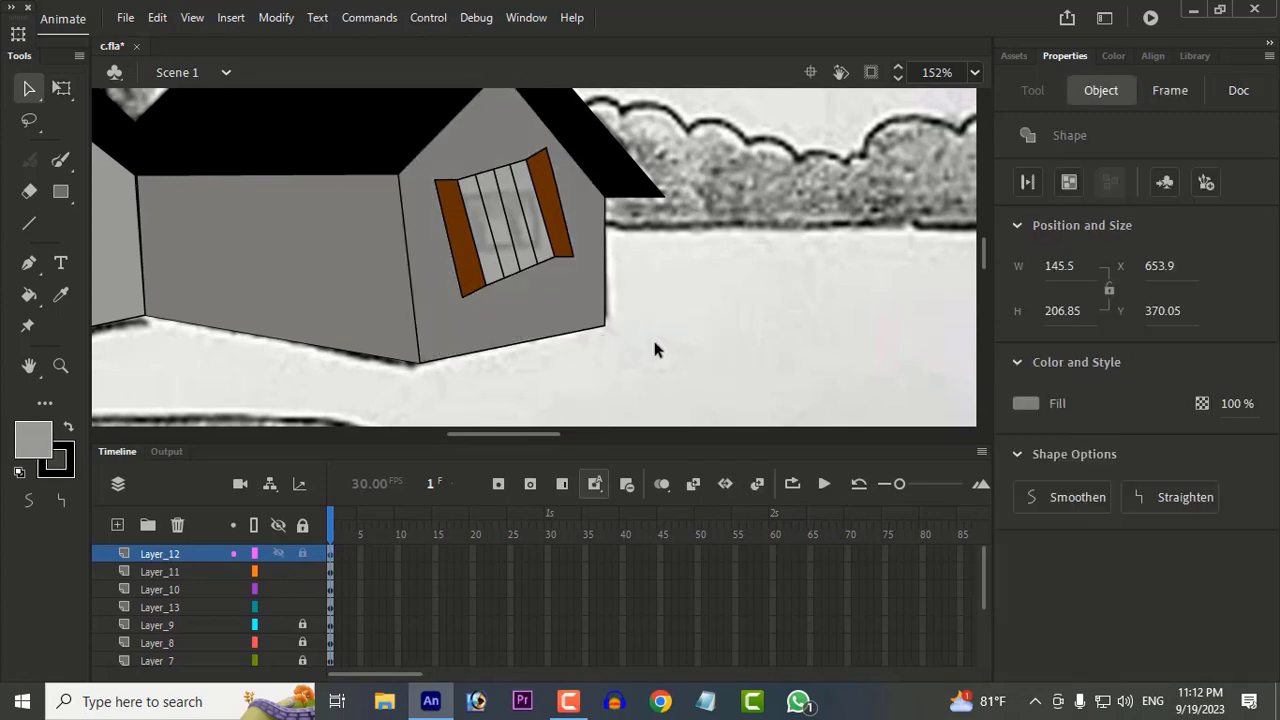
key(ctrl+z)
key(z)
click(534, 254)
scroll(534, 254, down, 1)
key(v)
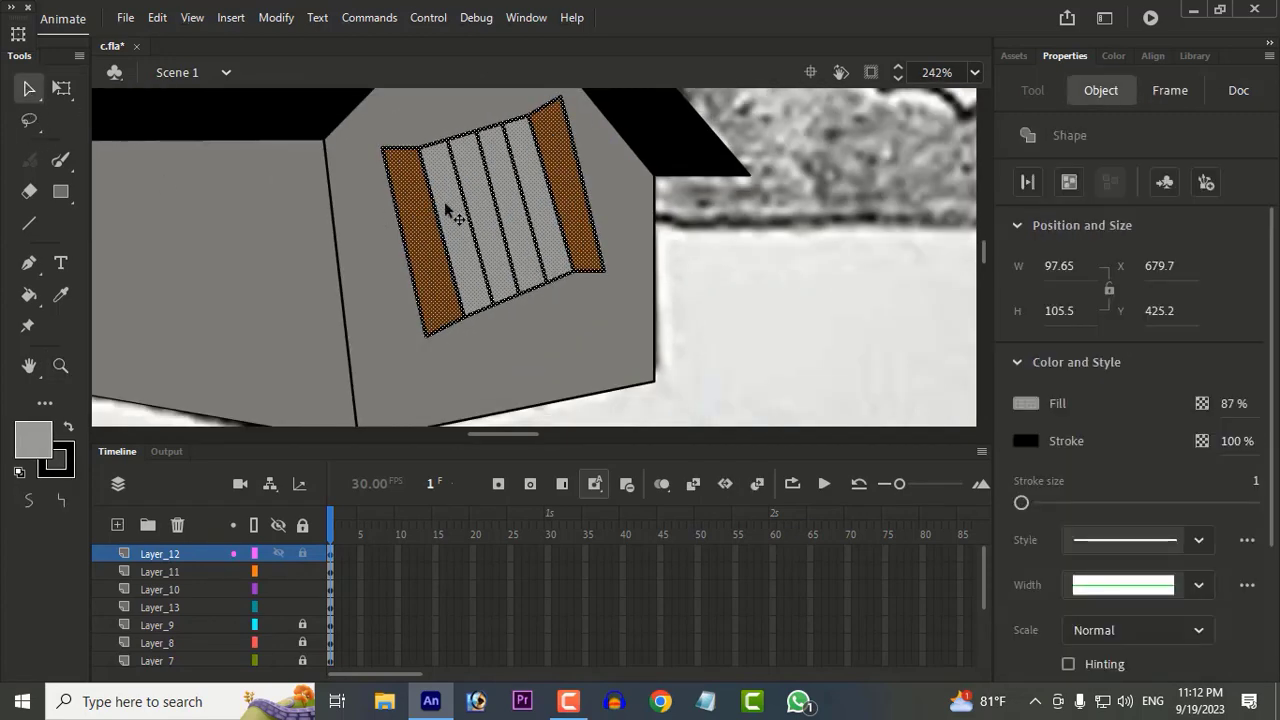
drag(449, 209, 449, 228)
click(757, 311)
scroll(603, 283, down, 1)
drag(604, 283, 611, 287)
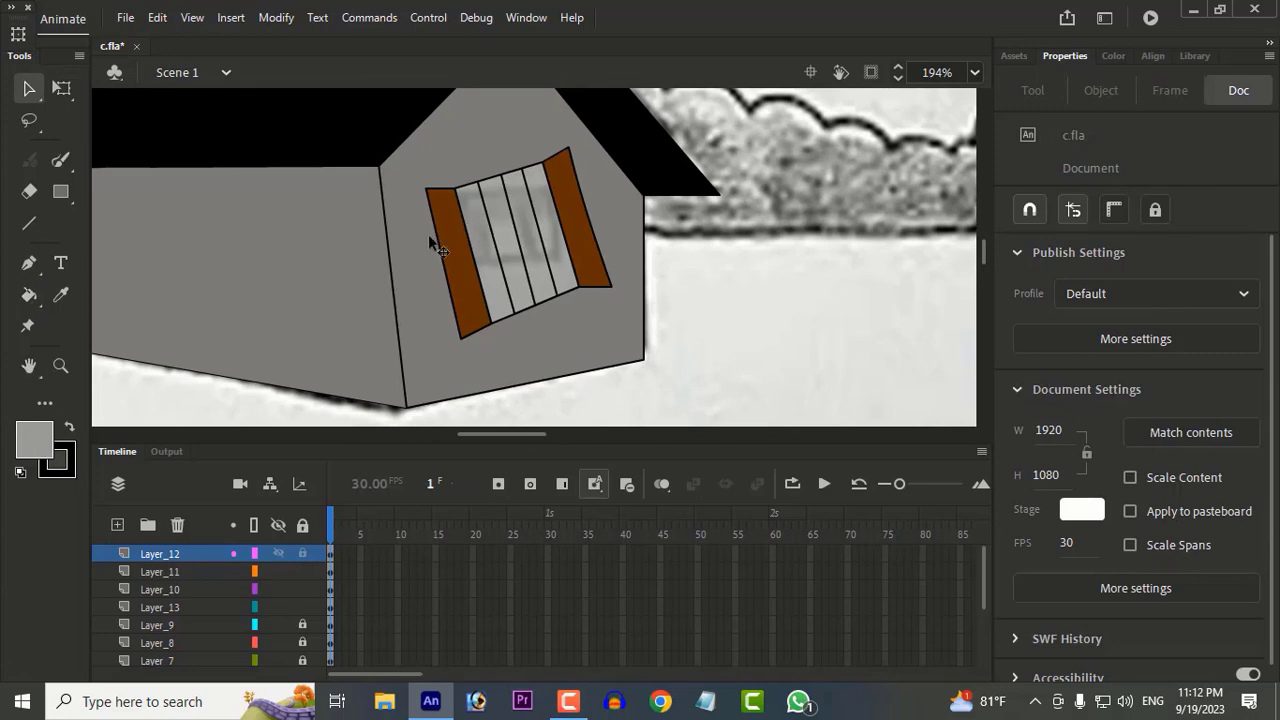
click(33, 438)
click(400, 205)
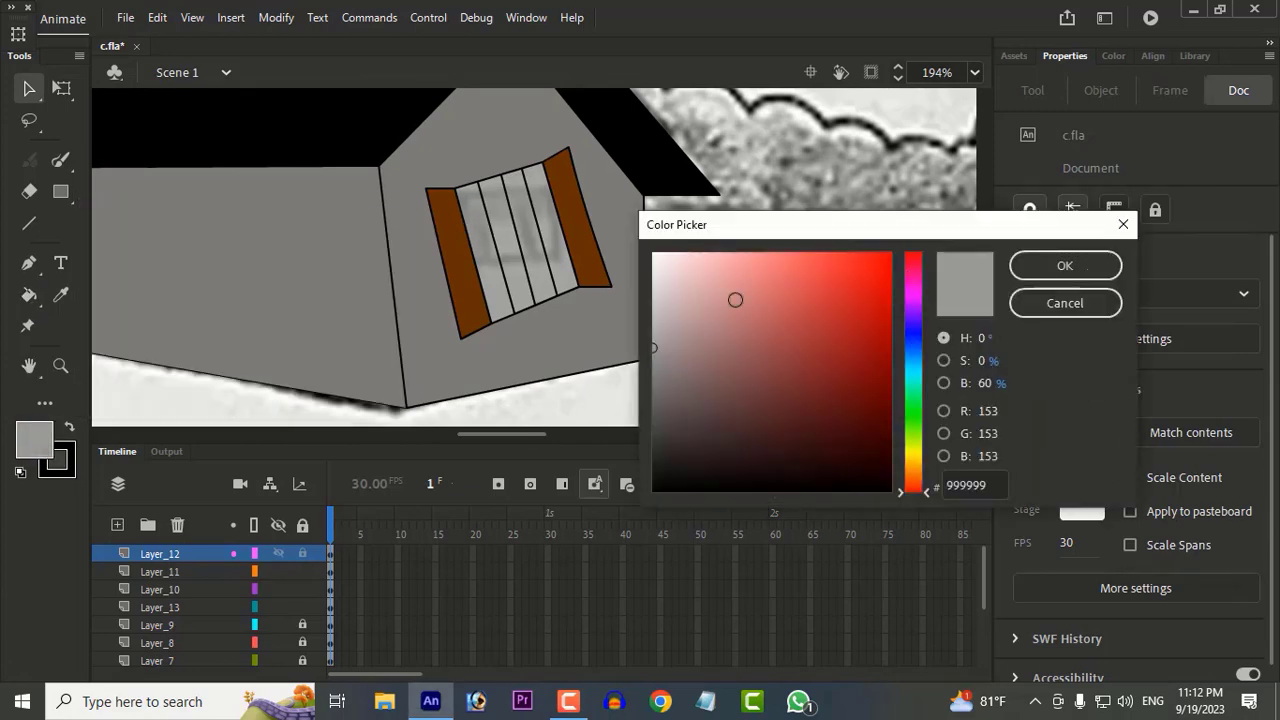
click(1065, 303)
Step: Pick a brown slightly darker than 663300 and fill both shutters of the second house's window with it
click(29, 295)
click(33, 438)
click(400, 205)
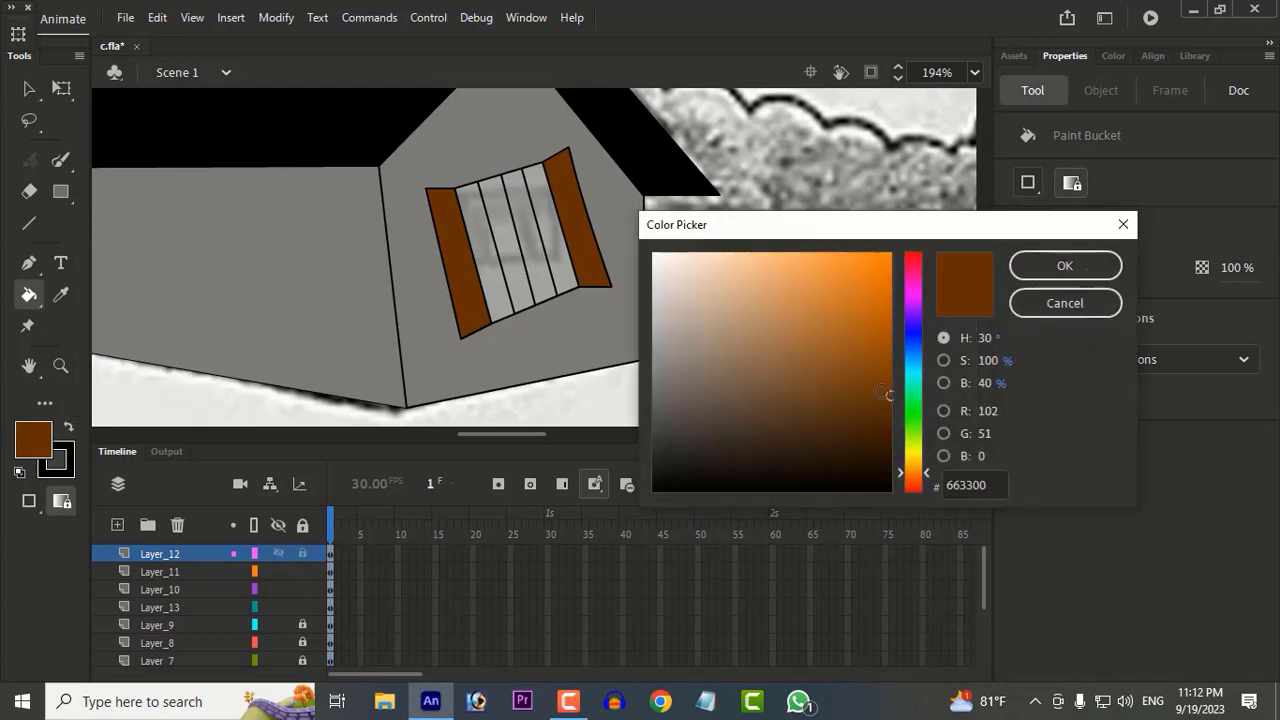
drag(882, 392, 885, 408)
click(1065, 266)
scroll(595, 247, down, 4)
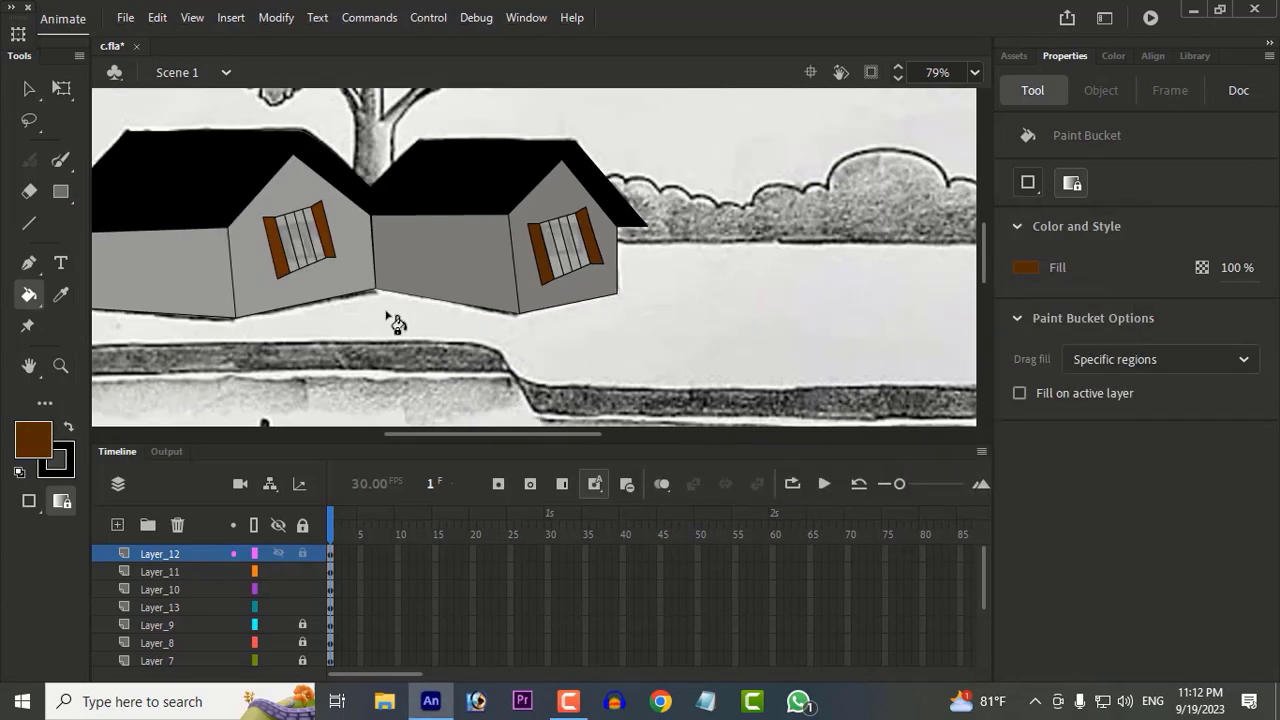
scroll(621, 283, up, 5)
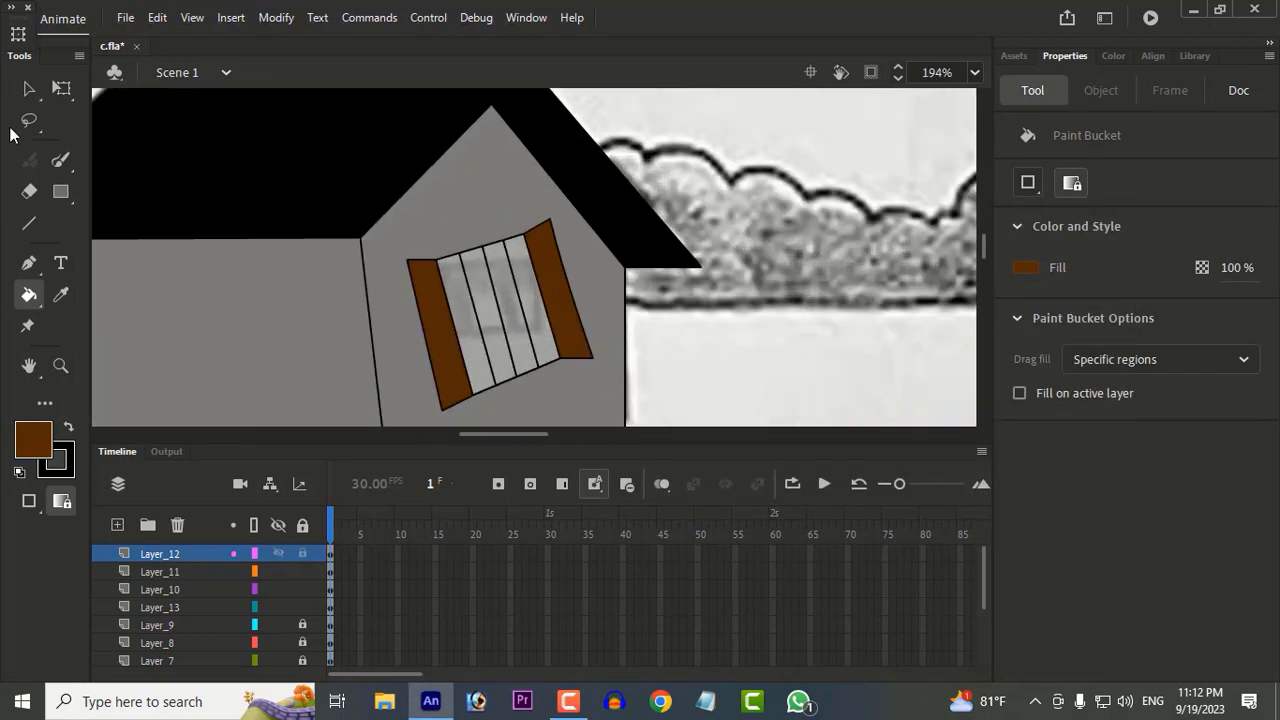
Step: Reshape the corners of both shutters on the second house's window
key(v)
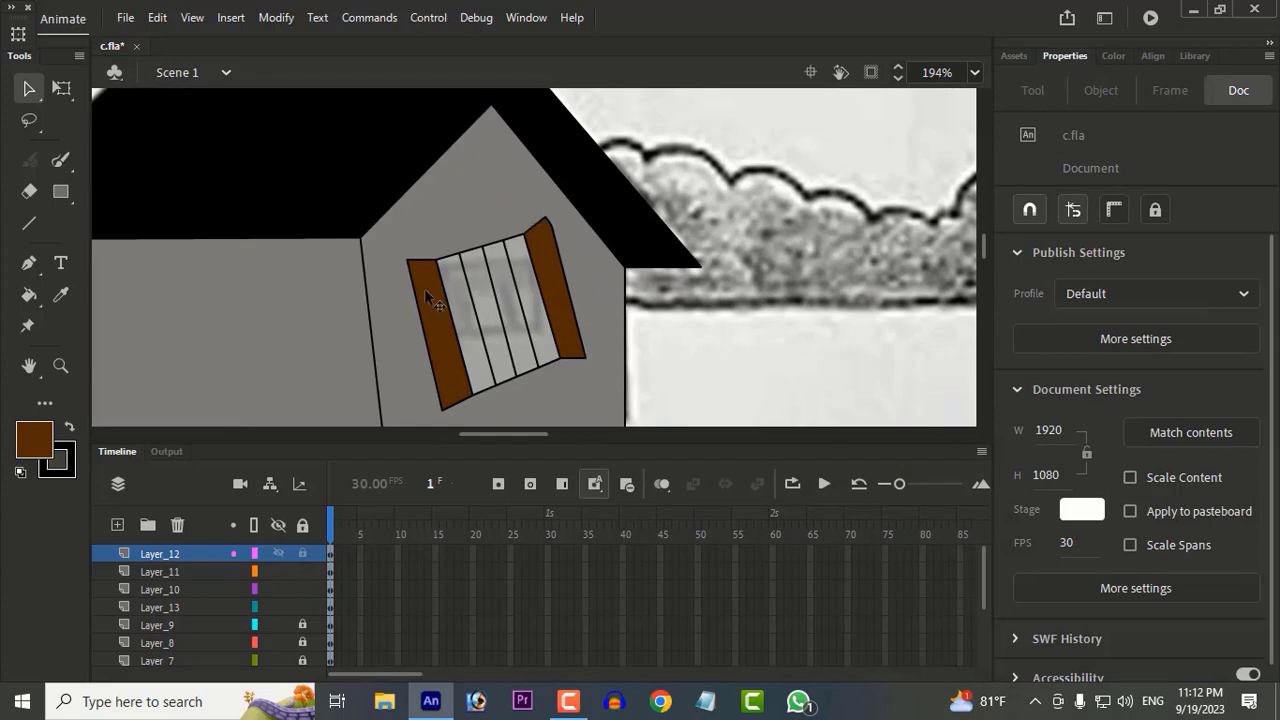
drag(408, 260, 413, 261)
key(ctrl+z)
key(ctrl+z)
key(ctrl+z)
key(ctrl+z)
drag(408, 260, 413, 263)
scroll(784, 324, down, 5)
scroll(730, 331, up, 3)
scroll(707, 208, up, 3)
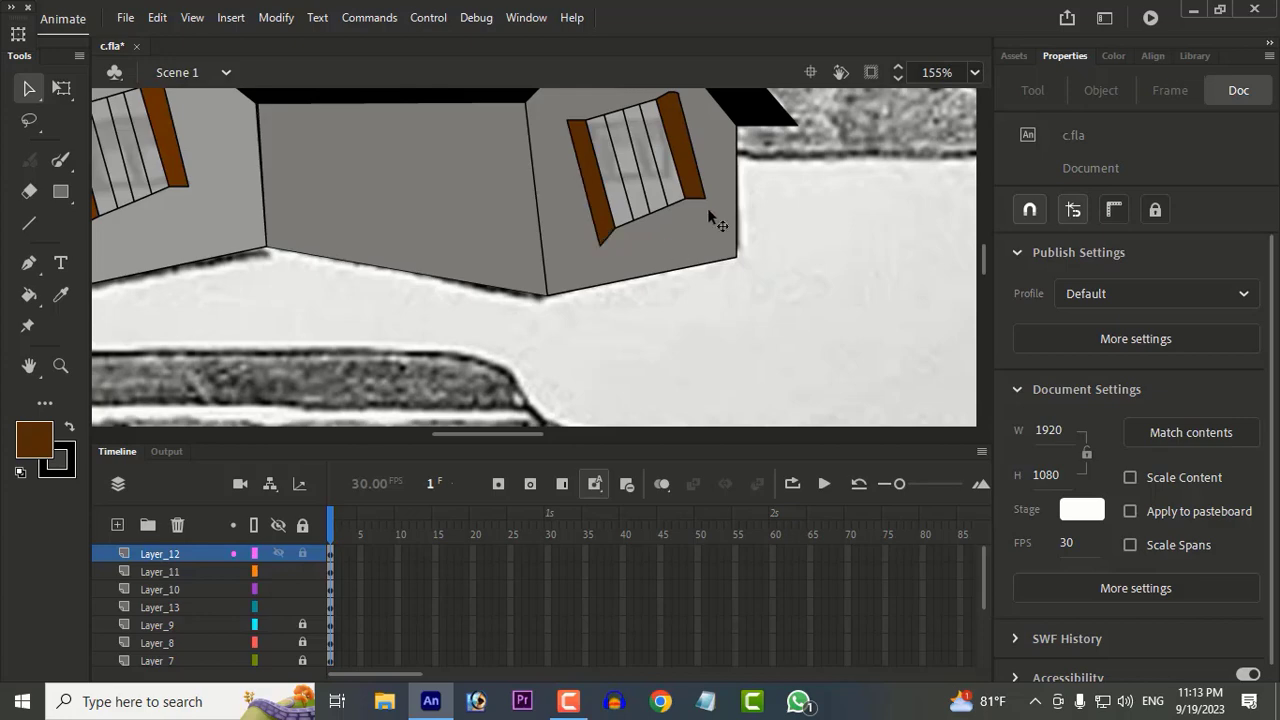
mouse_move(705, 199)
mouse_down()
mouse_move(702, 211)
mouse_move(708, 199)
mouse_up()
scroll(225, 175, down, 2)
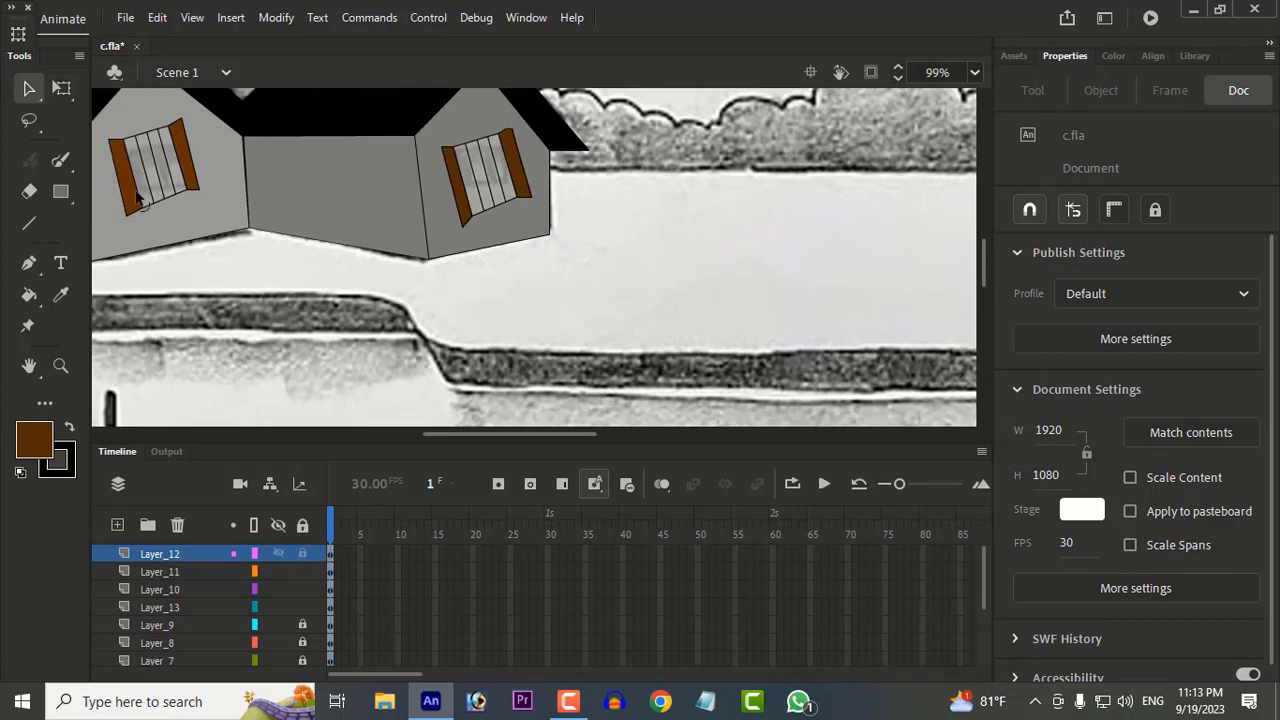
Step: Select the first house's whole window and rotate it slightly clockwise with Free Transform
scroll(240, 222, up, 1)
drag(240, 222, 511, 316)
scroll(369, 174, up, 2)
drag(286, 188, 504, 422)
click(62, 89)
click(597, 390)
scroll(597, 390, down, 3)
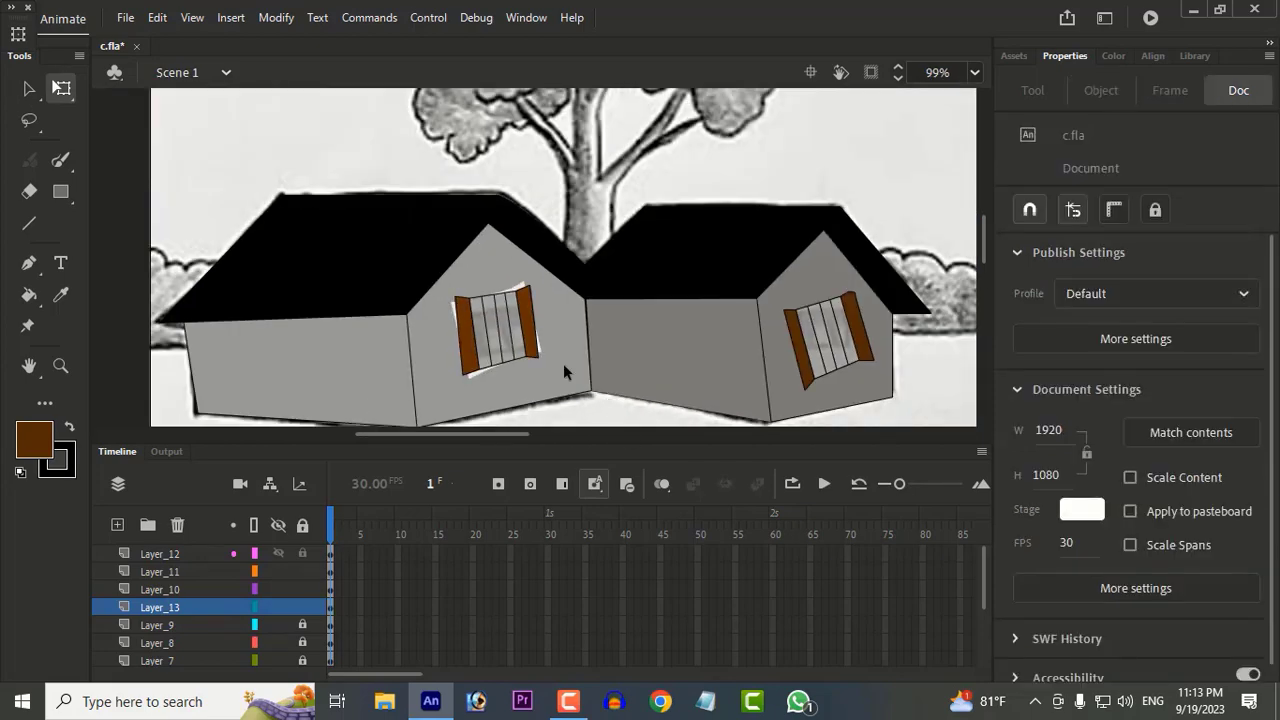
Step: Unlock Layer_9 and pull the corners of the gable wall's opening in behind the first house's rotated window
scroll(564, 366, up, 3)
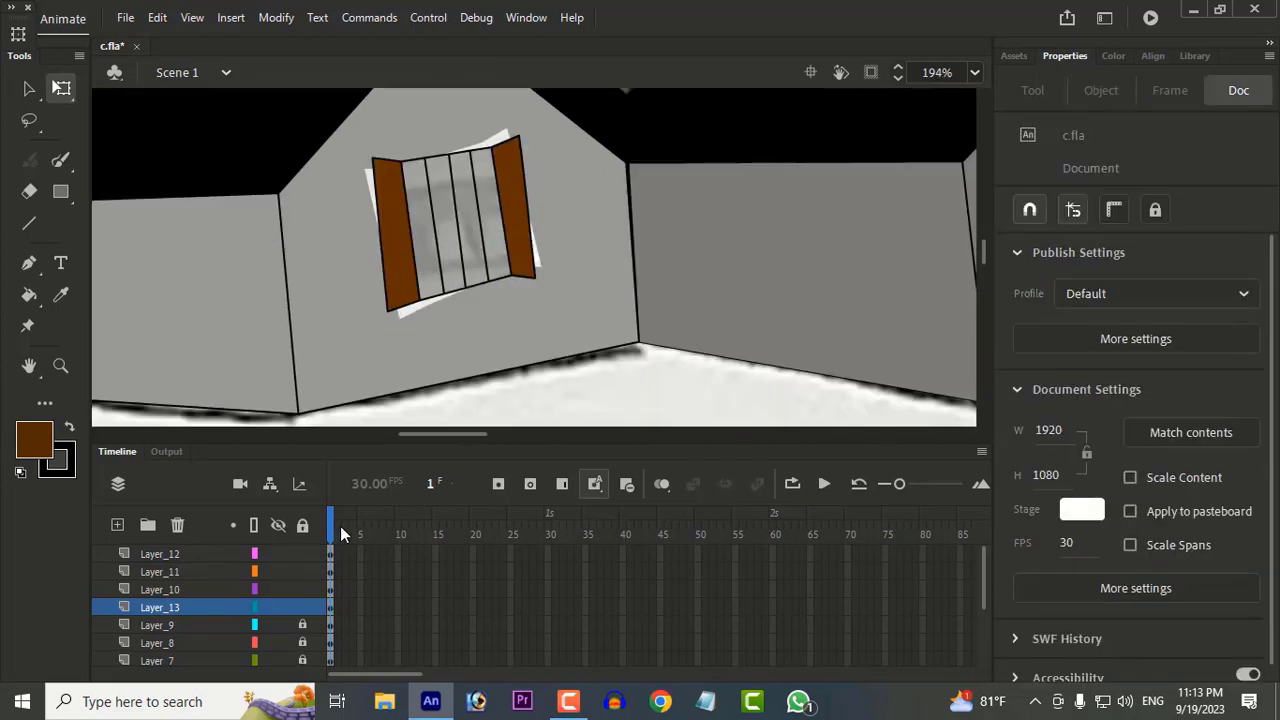
click(302, 624)
drag(631, 259, 481, 180)
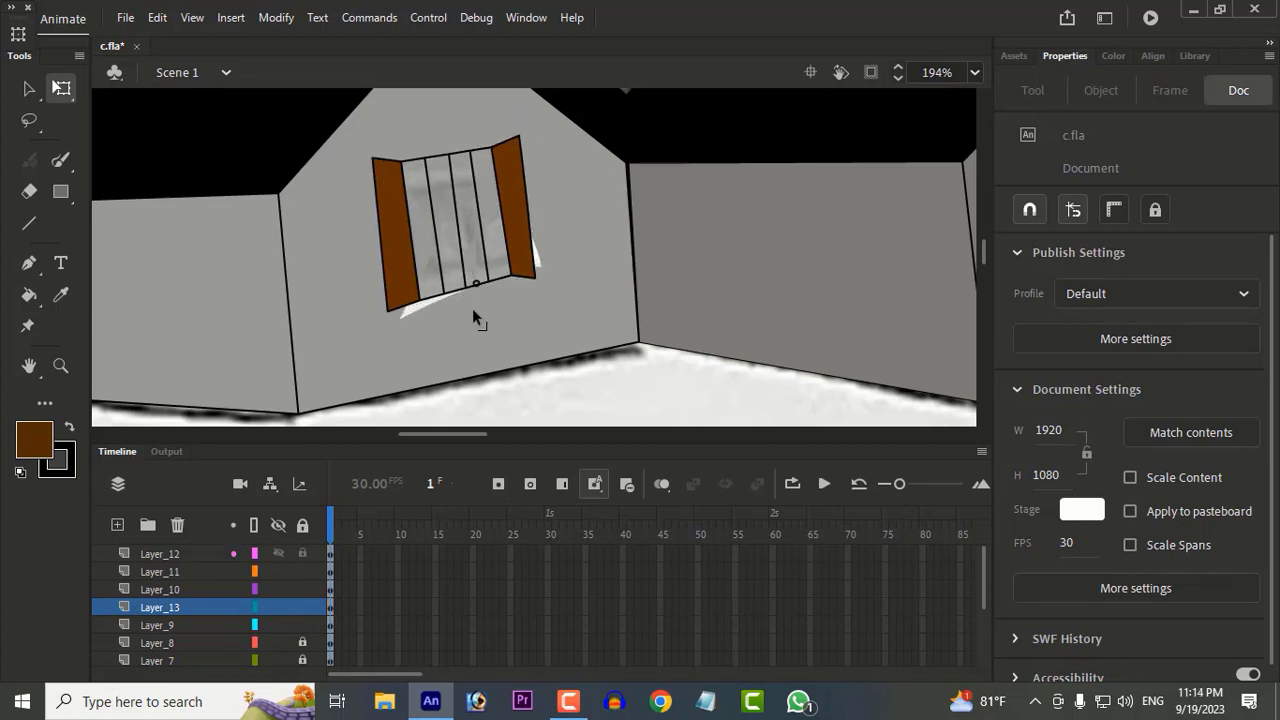
click(554, 288)
key(Delete)
key(ctrl+z)
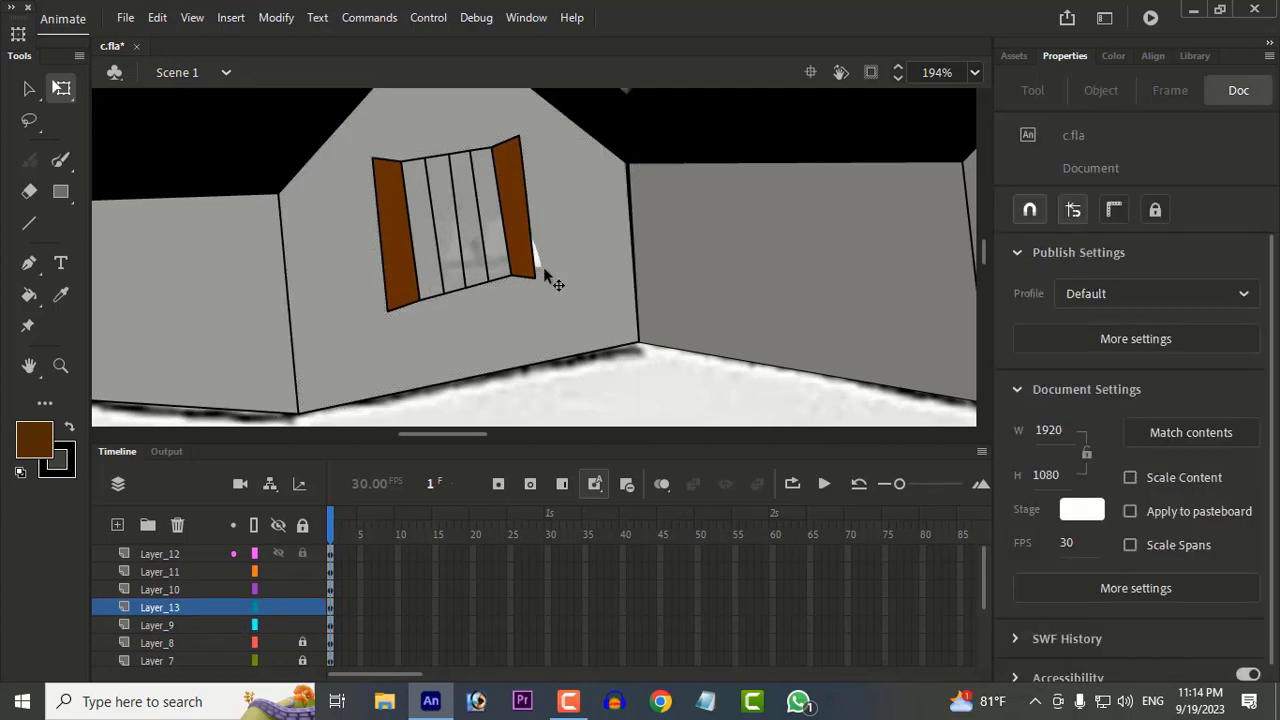
scroll(520, 285, down, 5)
scroll(369, 295, up, 5)
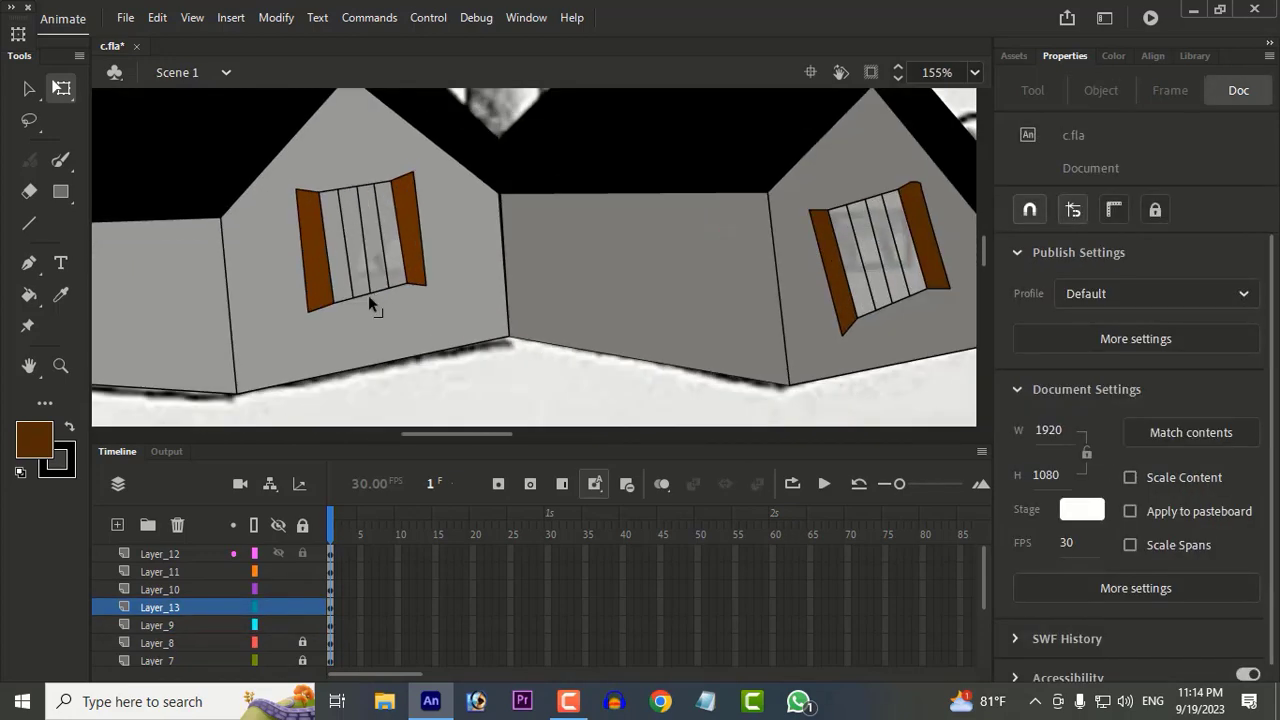
Step: Try filling the first house's window panes with grey sampled from the gable wall
click(61, 295)
click(34, 440)
click(462, 290)
click(29, 294)
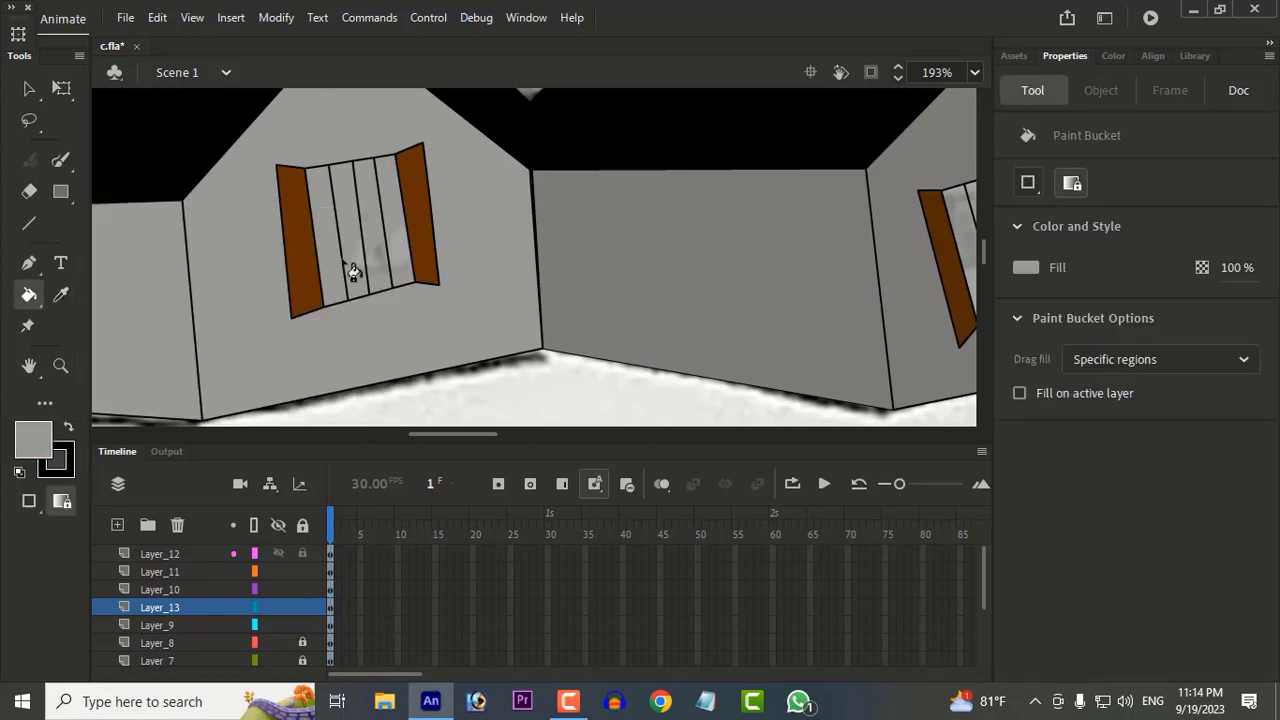
Step: Fill all four panes of the first house's window with an opaque light grey
click(29, 88)
click(333, 272)
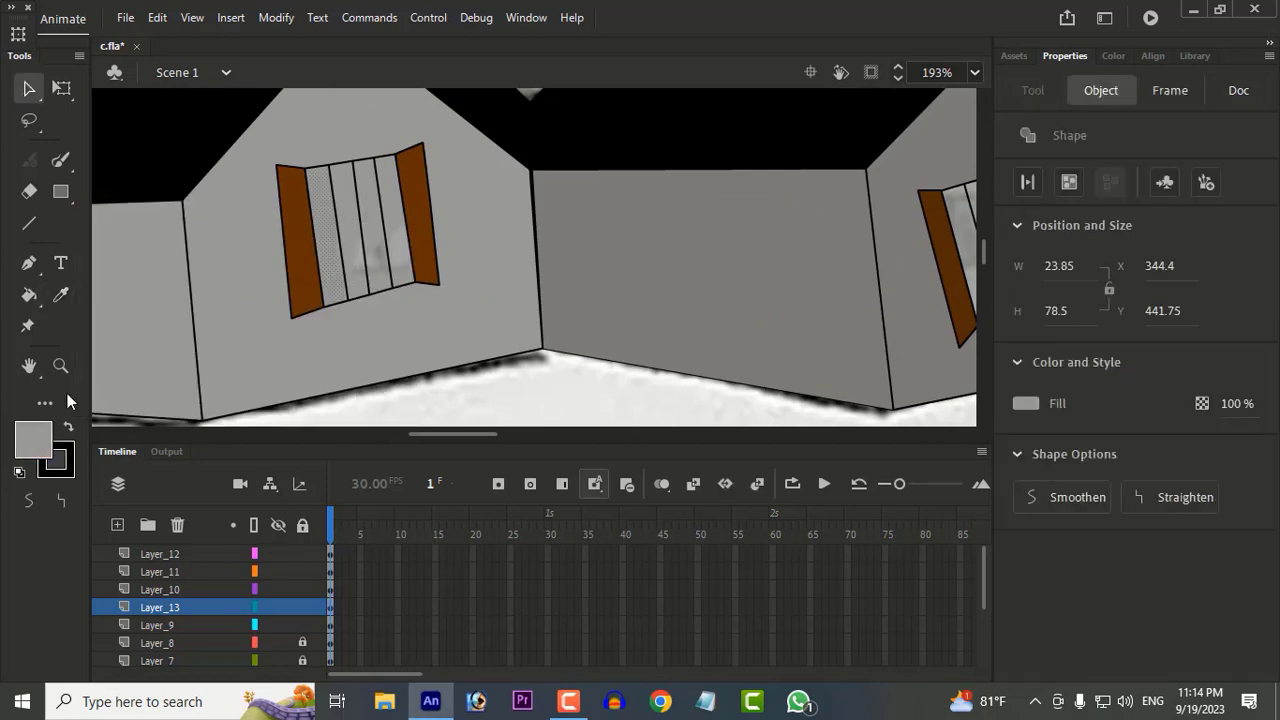
click(34, 440)
click(140, 289)
key(k)
click(345, 266)
click(370, 264)
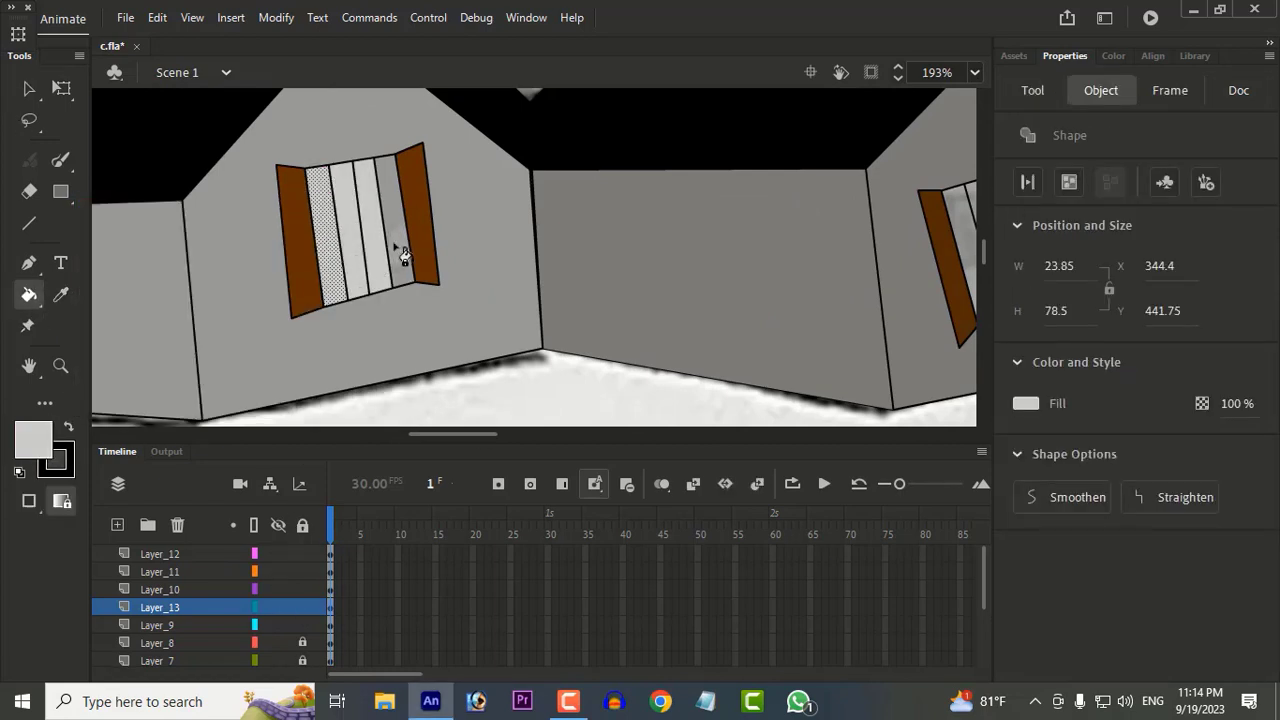
click(395, 246)
click(32, 91)
click(716, 348)
Step: Select the second house's shutters, window frame and pane lines, and rotate the window slightly clockwise with Free Transform
scroll(716, 350, down, 3)
scroll(714, 335, up, 2)
scroll(710, 311, down, 2)
drag(764, 322, 518, 290)
click(655, 182)
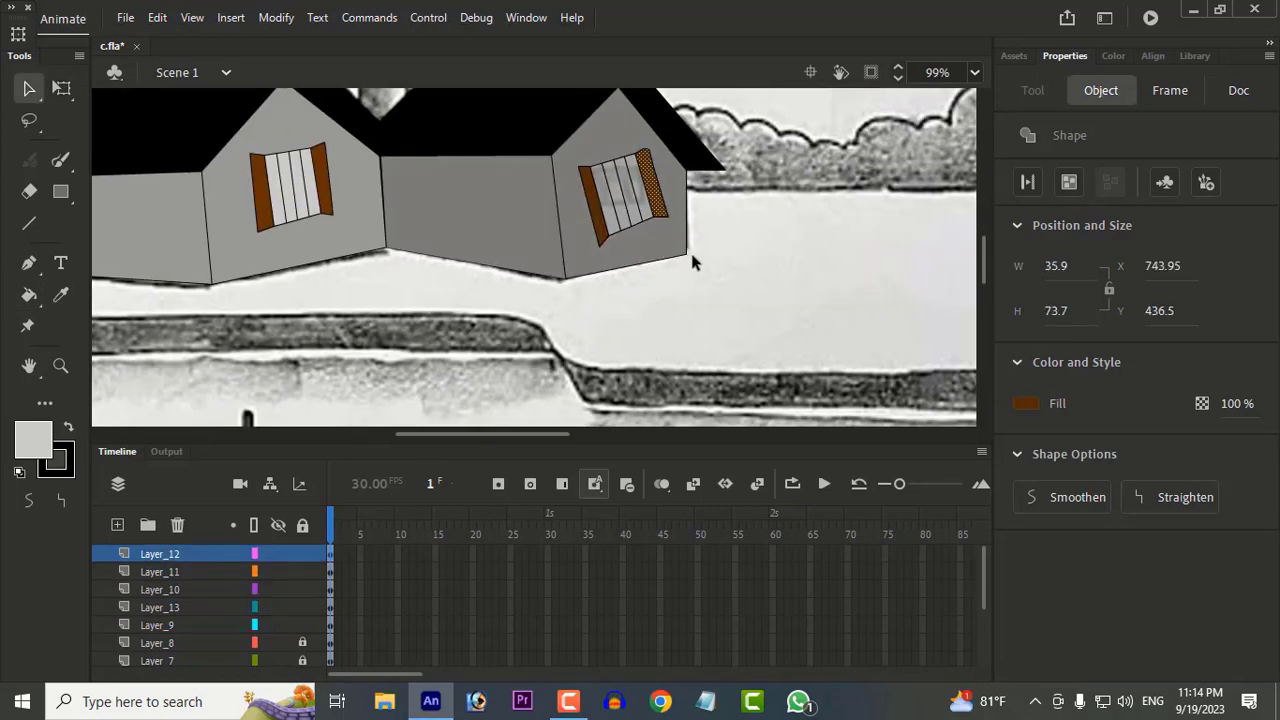
scroll(627, 215, up, 2)
shift+click(610, 212)
shift+click(659, 206)
shift+click(637, 211)
shift+click(618, 215)
shift+click(598, 217)
shift+click(581, 219)
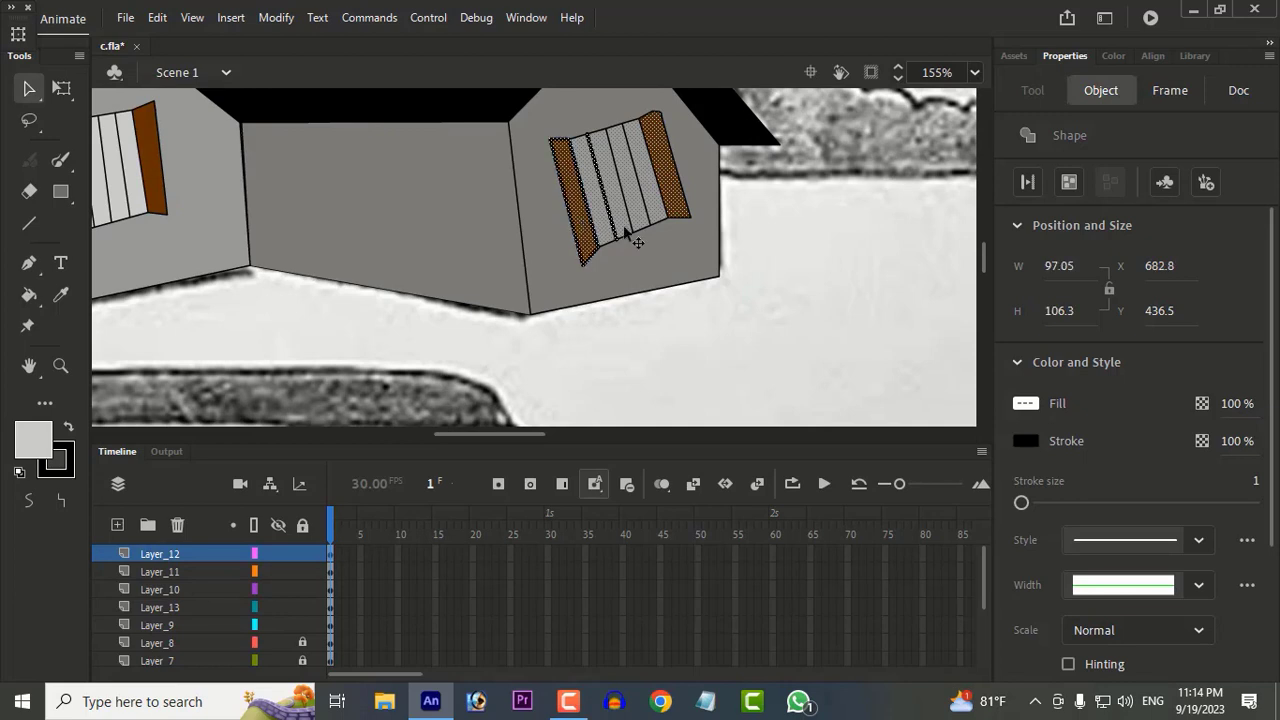
key(Delete)
key(ctrl+z)
shift+click(645, 207)
shift+click(630, 216)
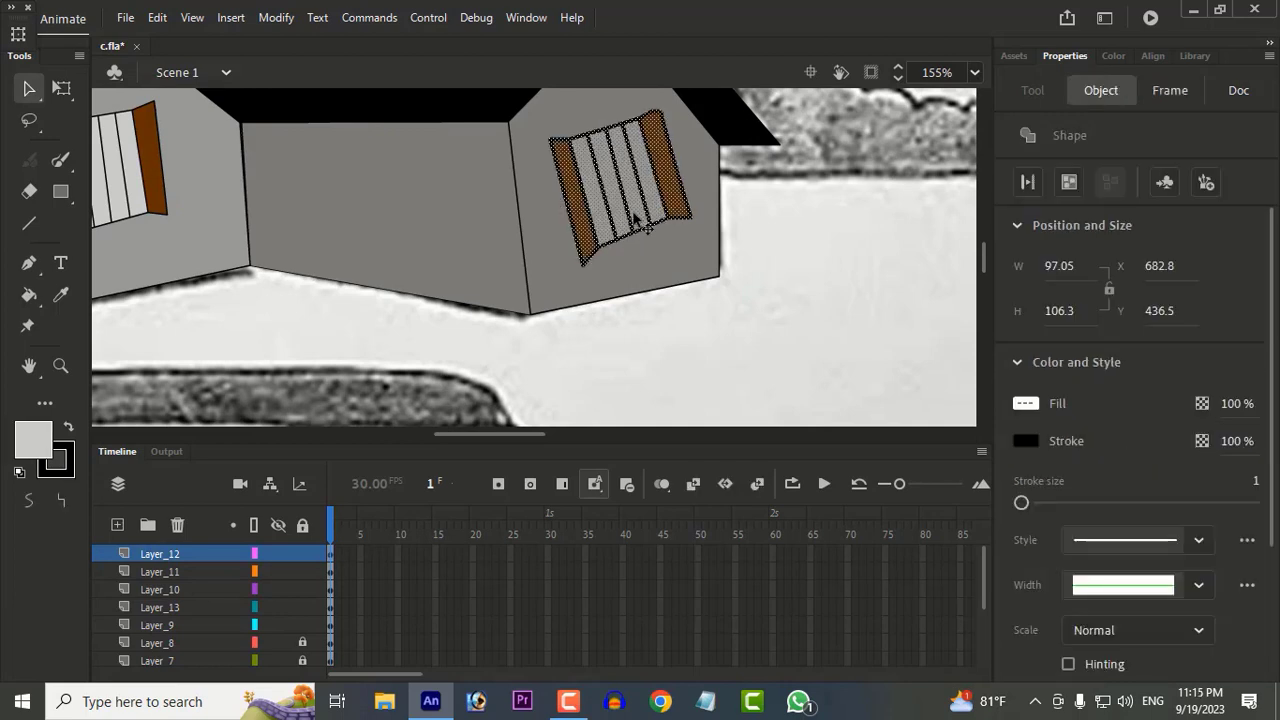
click(61, 89)
drag(701, 276, 693, 286)
click(818, 309)
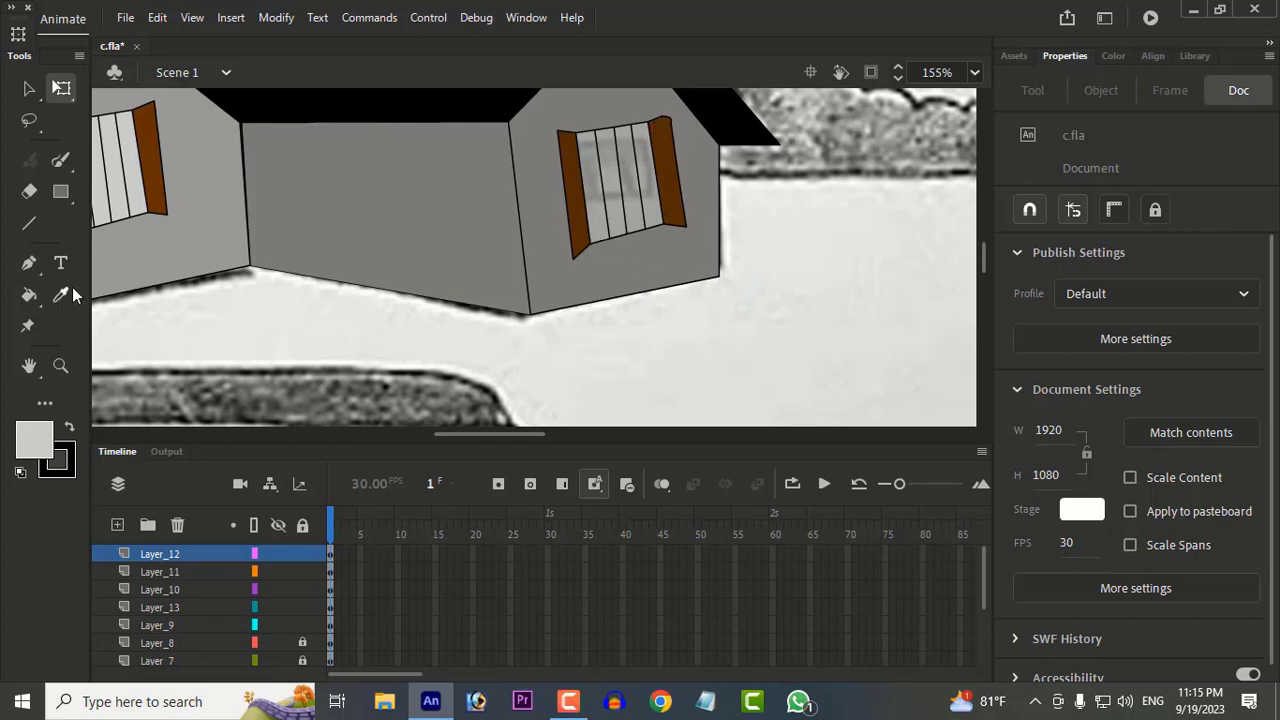
Step: Fill all panes of the second house's window with the current light grey using the Paint Bucket
key(s)
click(29, 295)
click(125, 297)
click(600, 212)
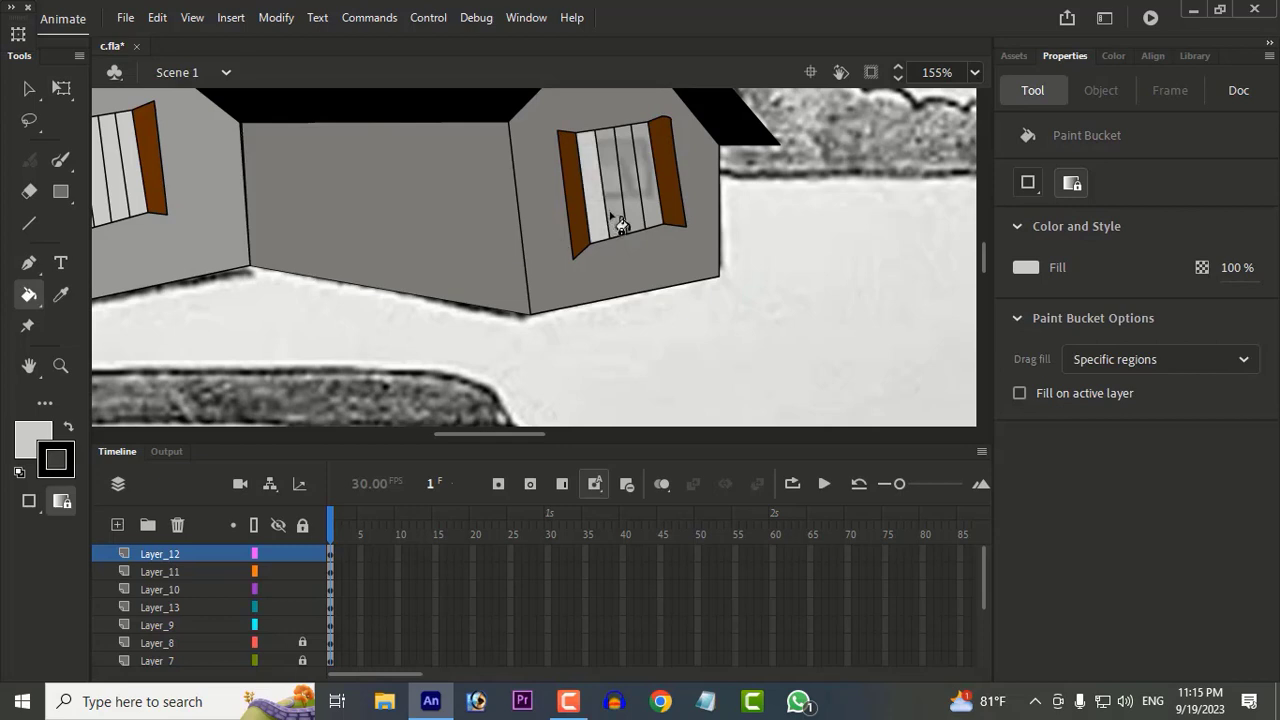
click(614, 211)
click(634, 207)
click(650, 206)
scroll(650, 206, down, 4)
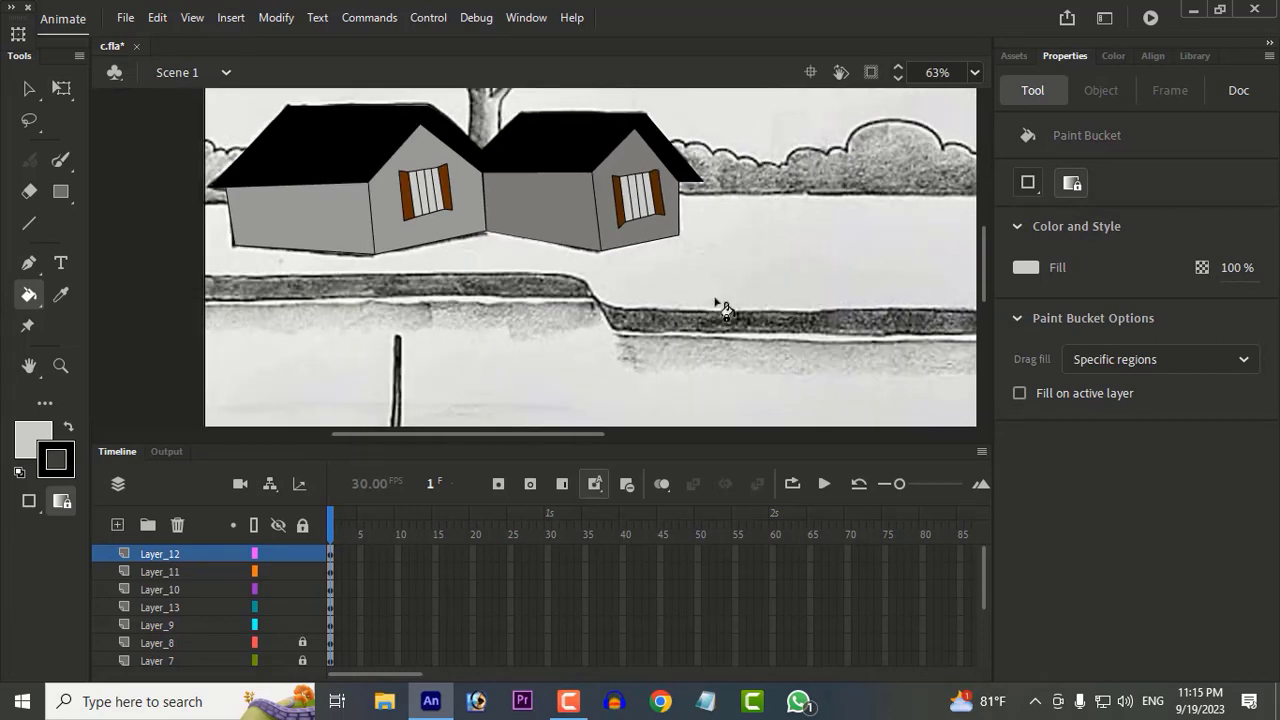
Step: Lock all existing layers and add a new layer on top
scroll(651, 277, right, 4)
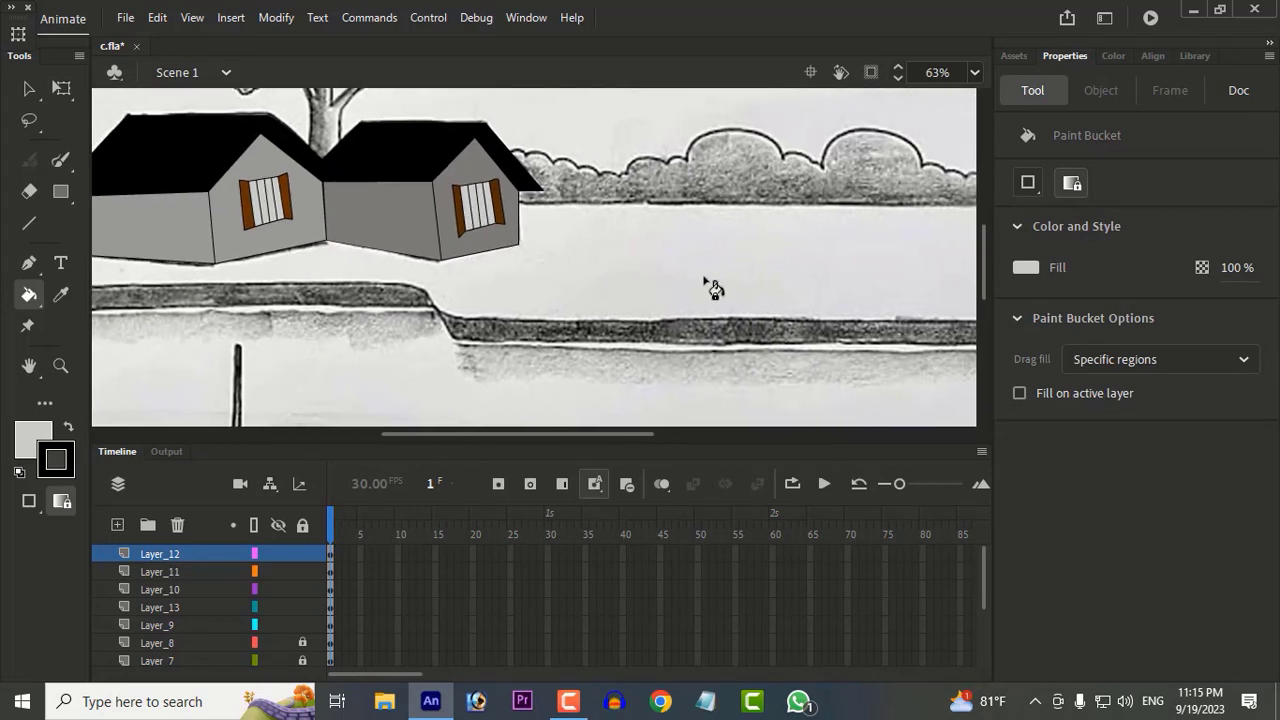
scroll(713, 288, down, 2)
click(302, 525)
click(117, 524)
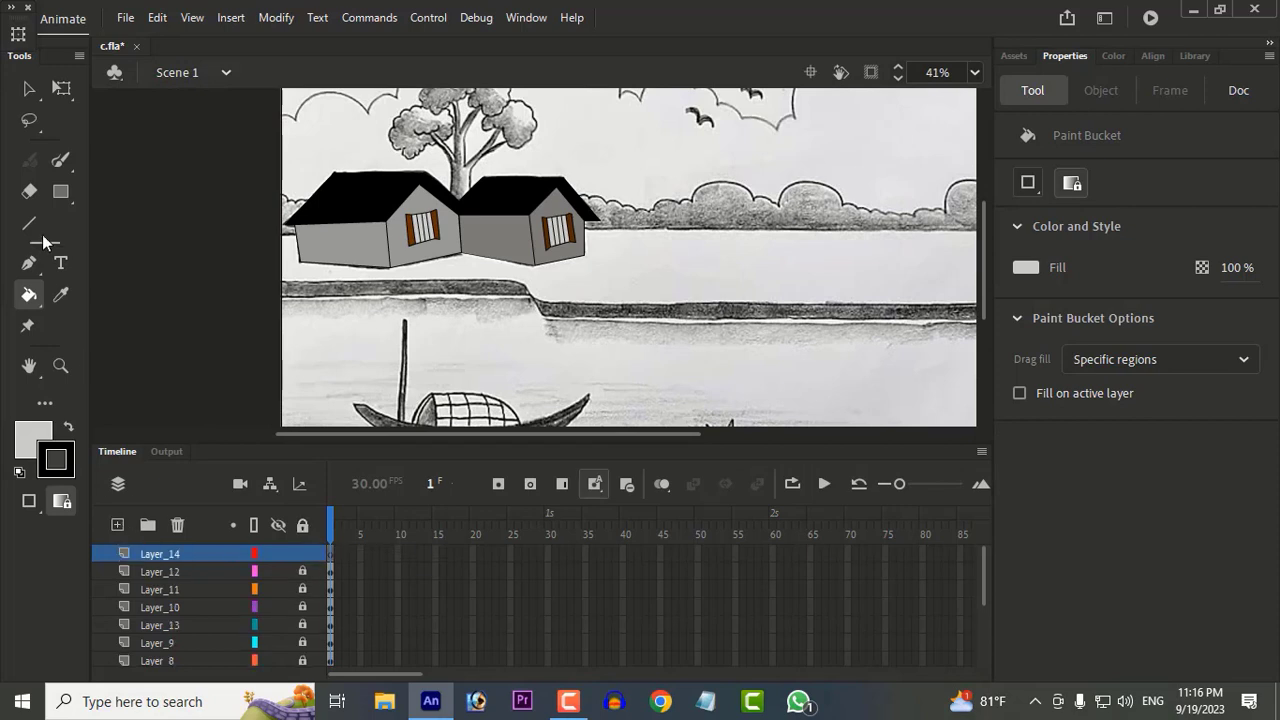
Step: Trace the upper edge of the ground below the bushes with the Line tool and angle it downward beyond the right side of the canvas
key(n)
scroll(269, 260, up, 2)
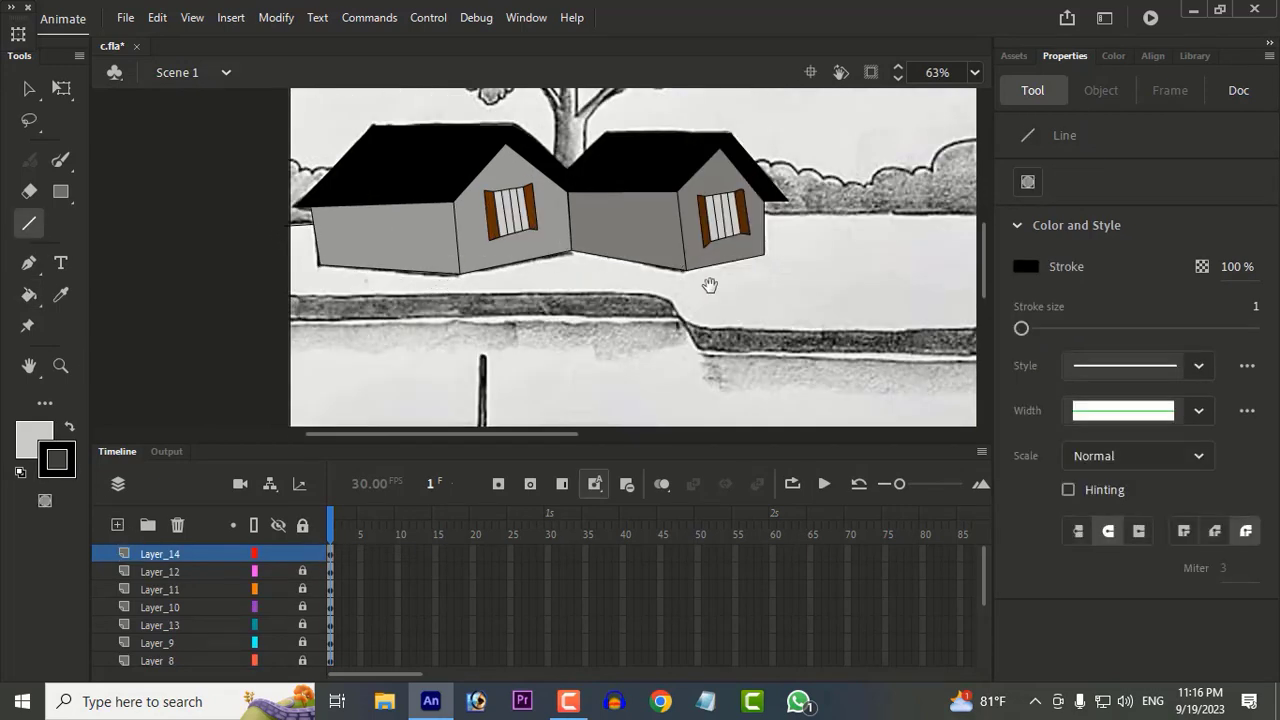
drag(709, 286, 526, 286)
drag(502, 272, 567, 272)
drag(721, 230, 749, 219)
mouse_move(769, 242)
mouse_down()
mouse_move(557, 251)
mouse_move(863, 248)
mouse_move(837, 230)
mouse_move(445, 249)
mouse_up()
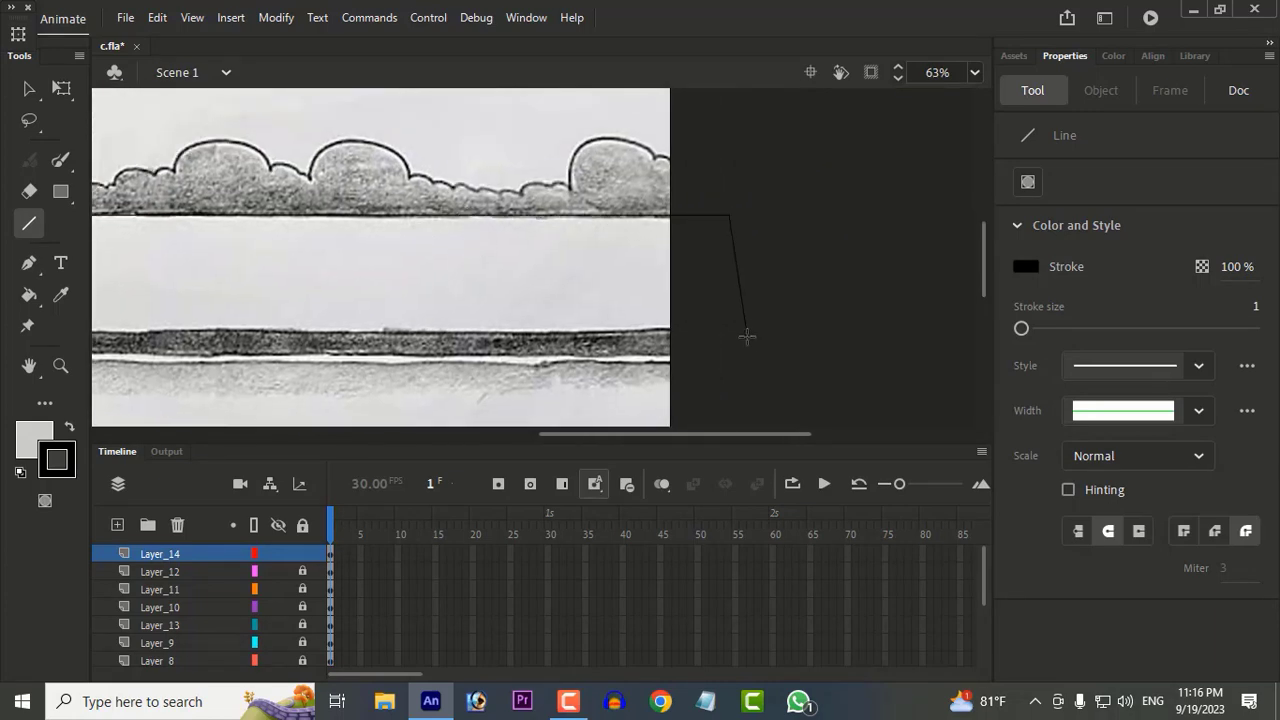
drag(585, 317, 875, 295)
Step: Trace the ground's lower edge along the stepped riverbank and close the outline beyond the left side of the canvas
drag(962, 305, 406, 305)
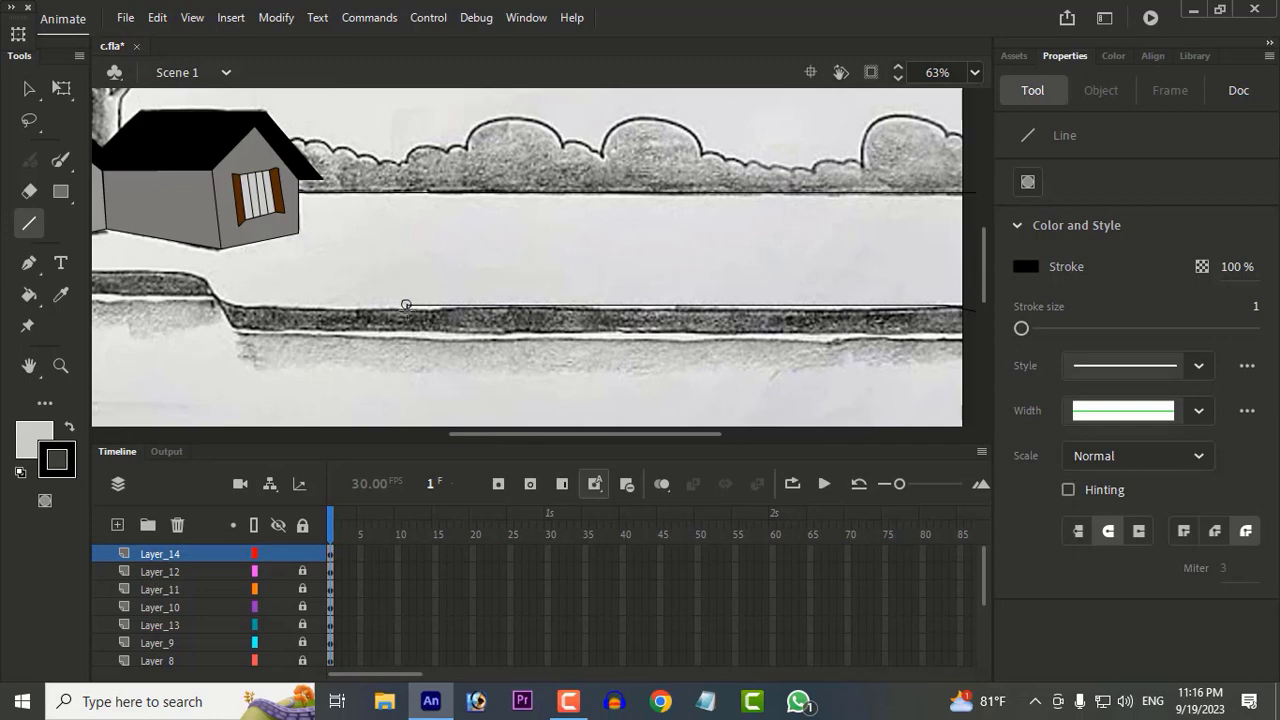
drag(222, 302, 460, 285)
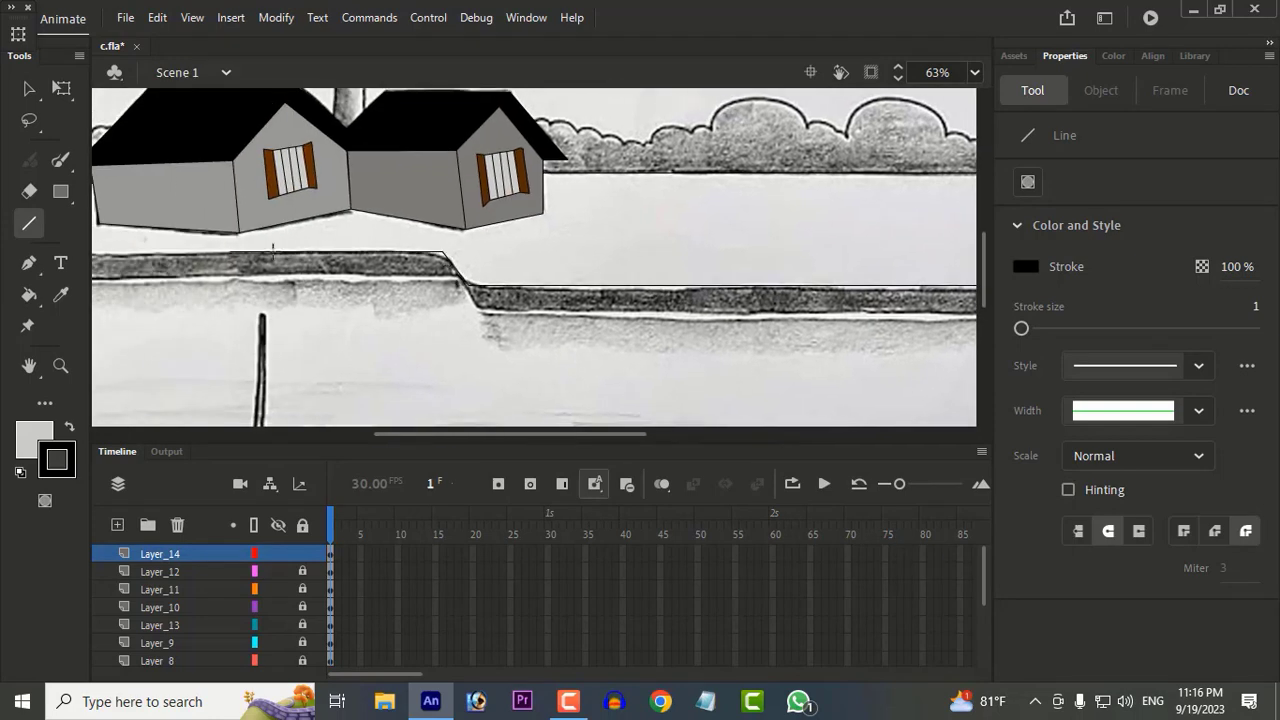
drag(272, 245, 518, 245)
drag(309, 190, 316, 179)
drag(606, 273, 324, 298)
scroll(514, 301, down, 1)
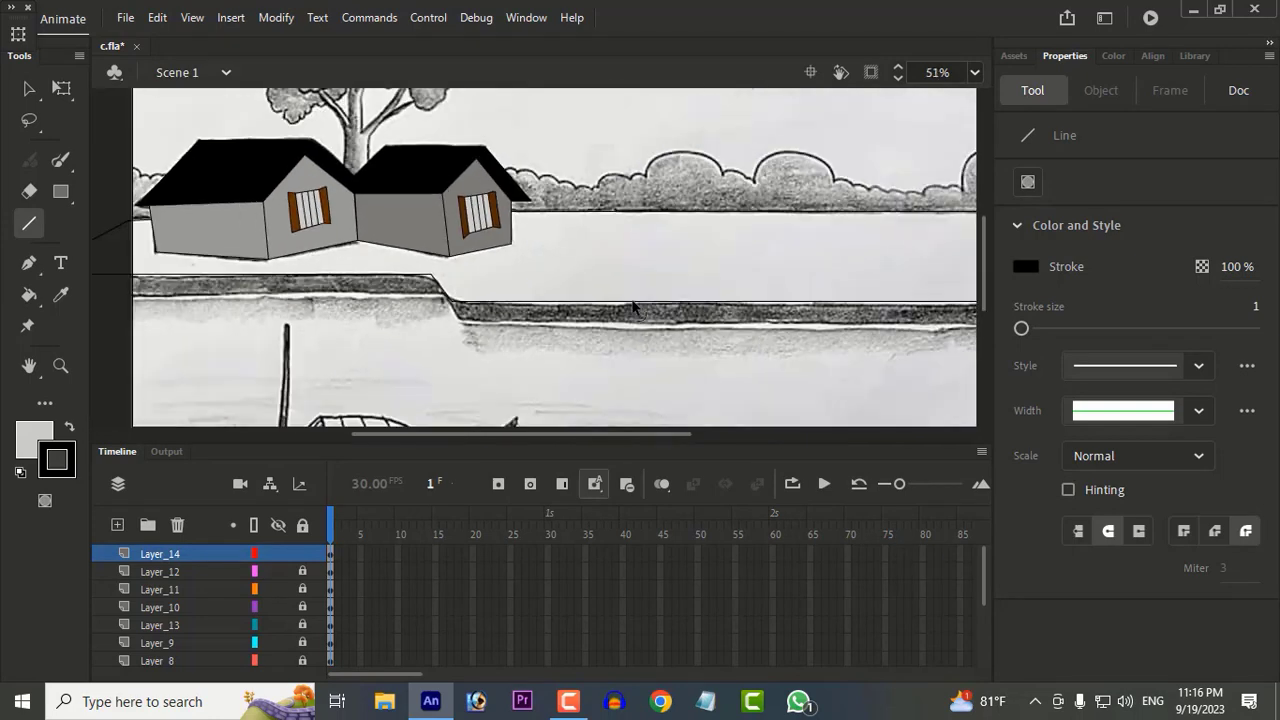
scroll(633, 298, down, 2)
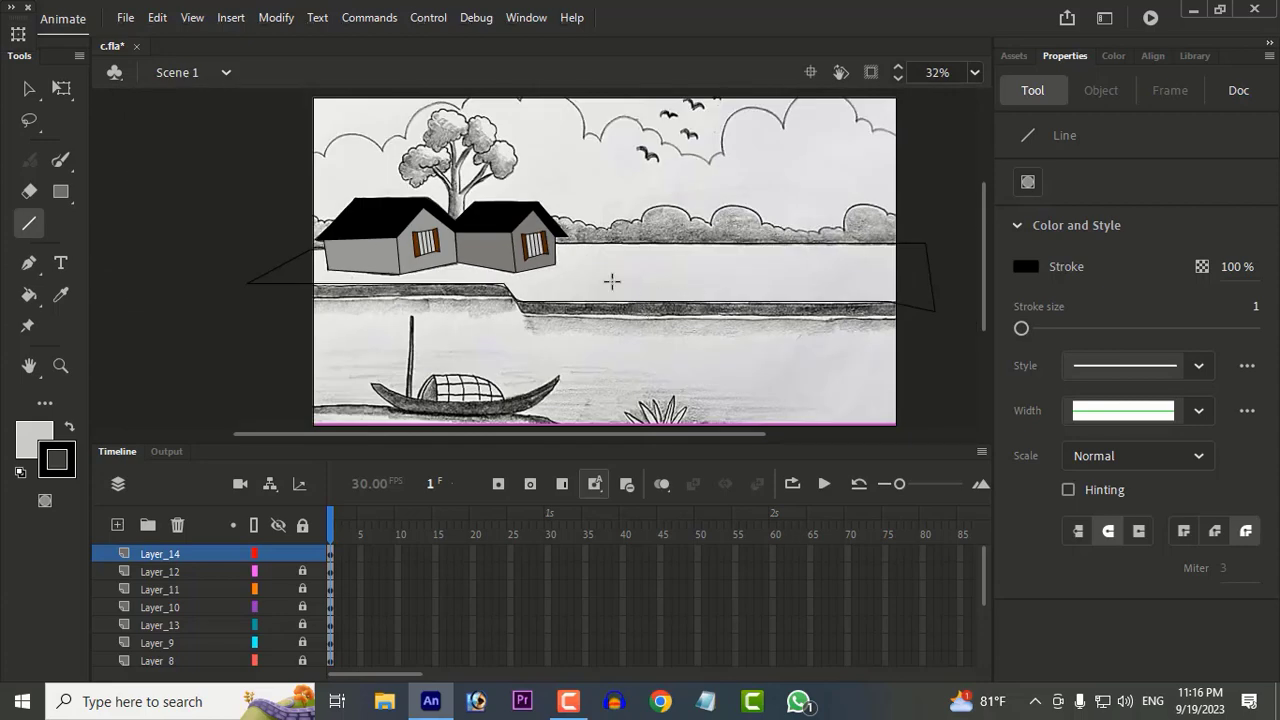
Step: Fill the ground shape around the houses with green
drag(519, 300, 605, 278)
click(30, 295)
click(61, 295)
click(116, 258)
drag(330, 326, 113, 328)
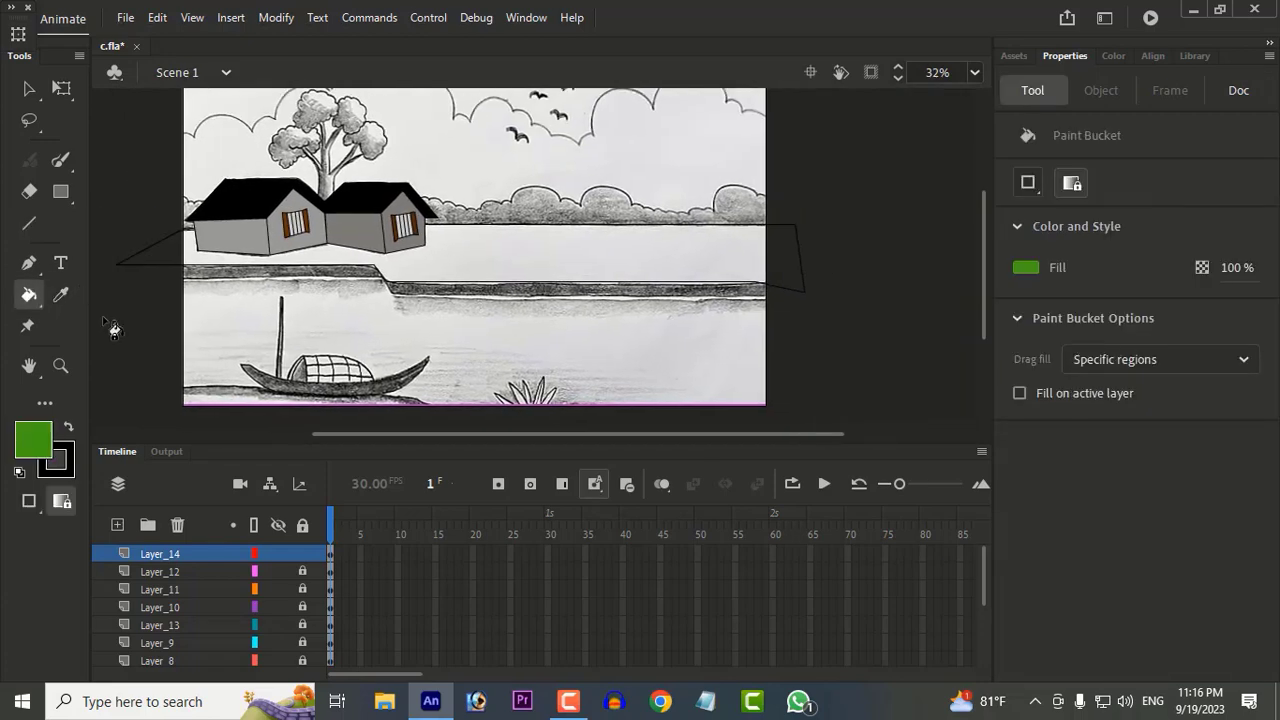
click(410, 266)
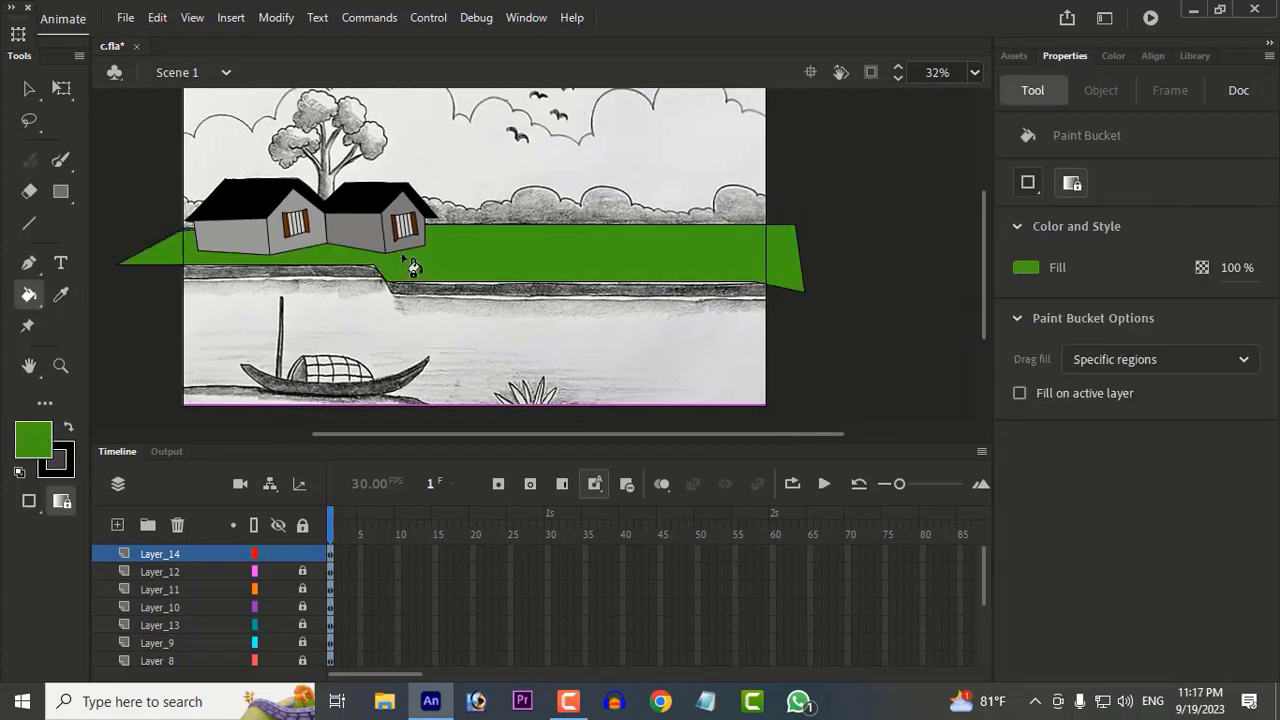
Step: Hide and lock Layer_14, Layer_12, Layer_11, Layer_10 and Layer_13, and add a new layer on top
scroll(617, 283, up, 1)
click(277, 553)
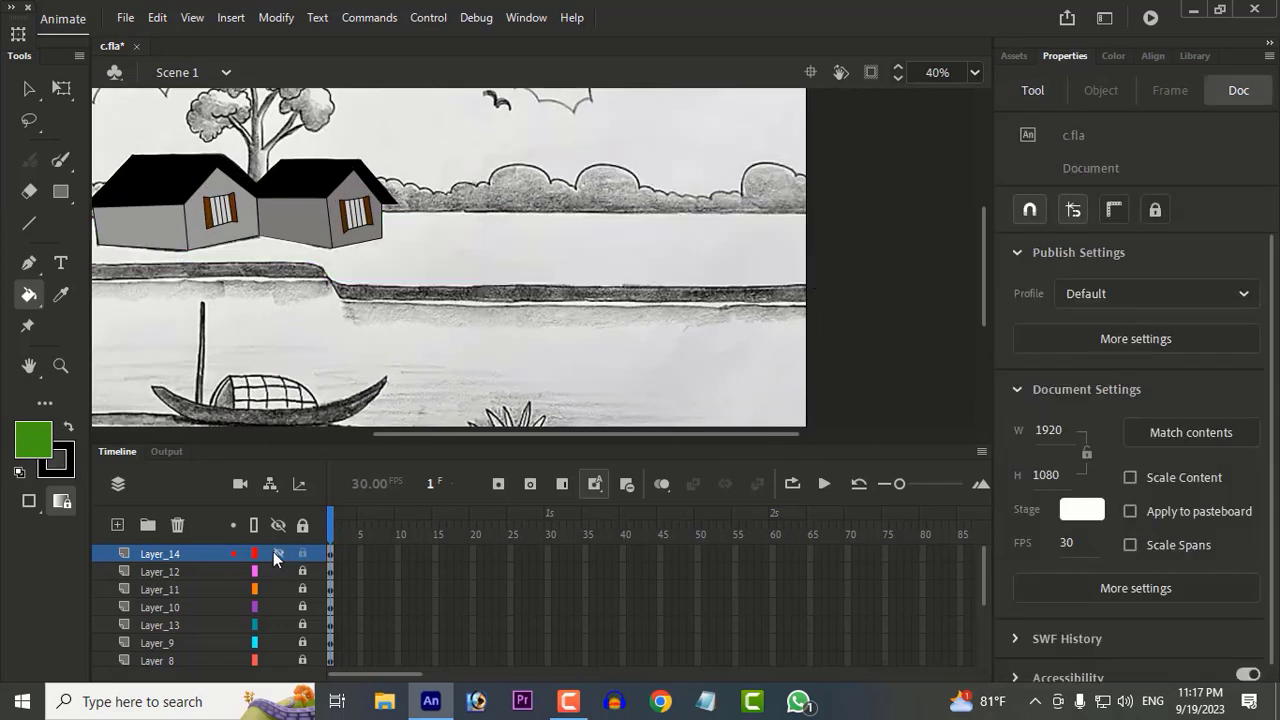
drag(279, 571, 284, 596)
click(117, 525)
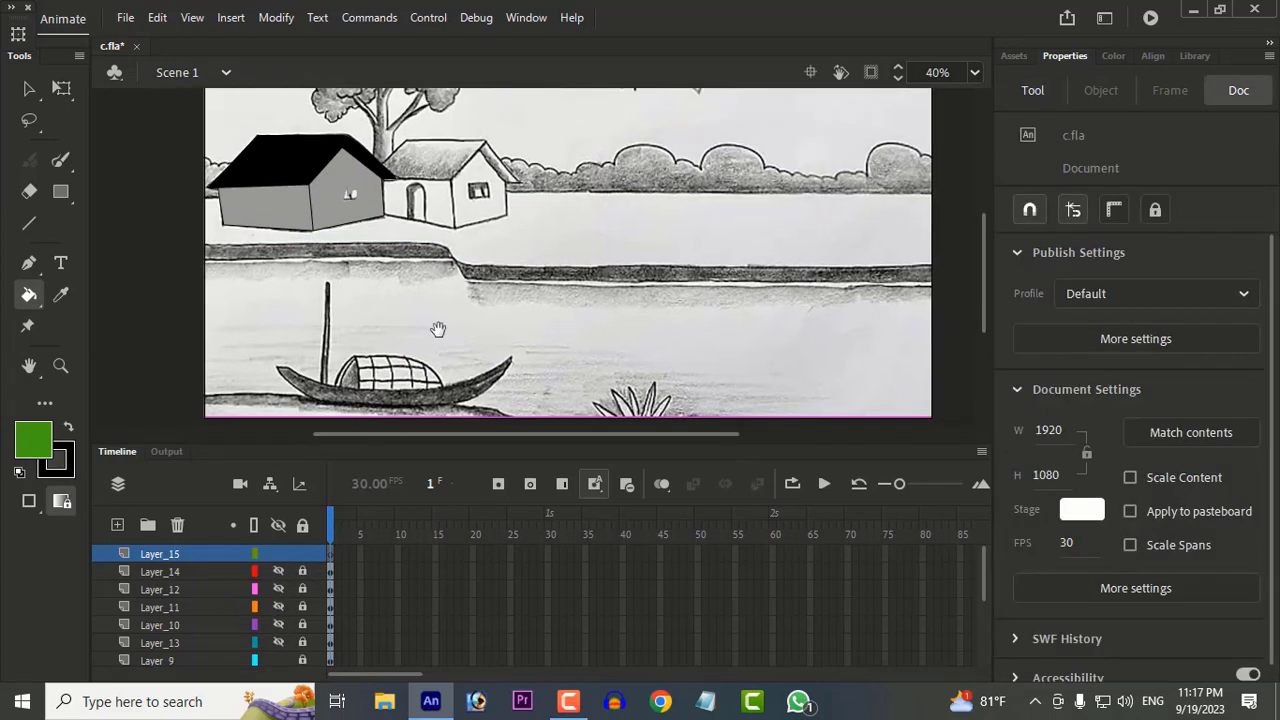
Step: Trace the dark embankment strip along the riverbank with the Line tool as a closed outline reaching past both sides of the canvas
key(n)
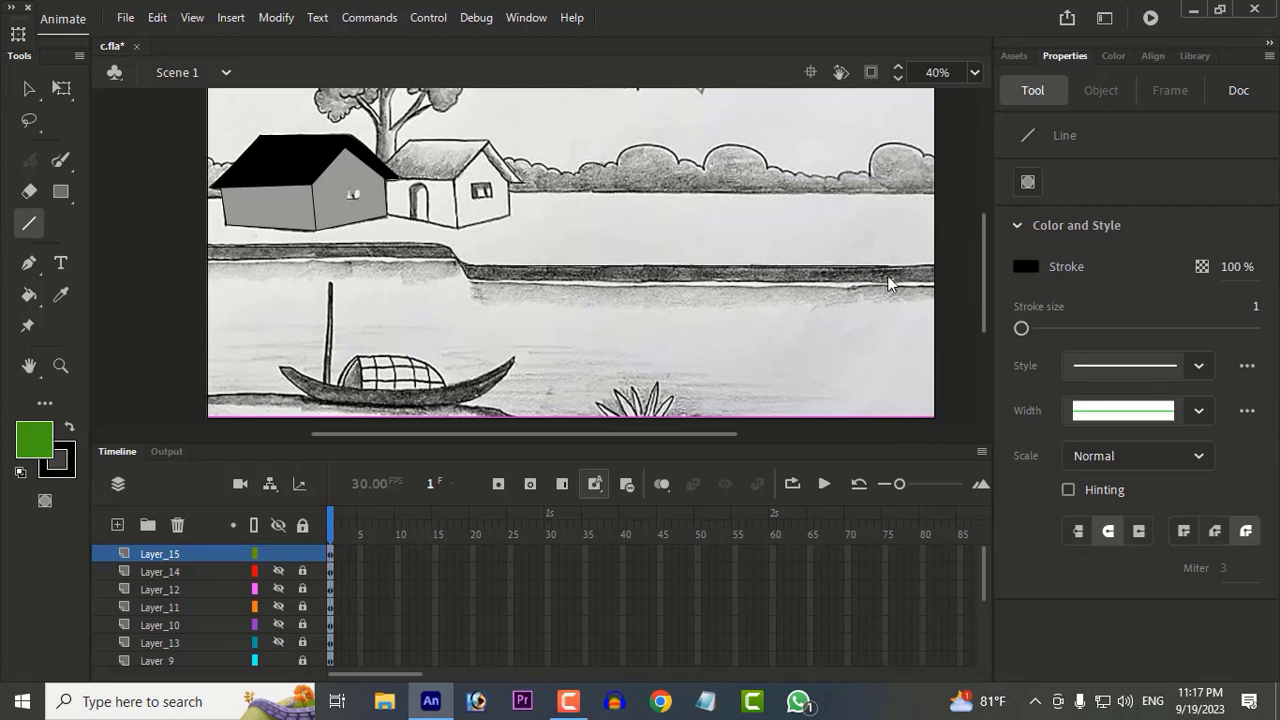
scroll(614, 283, right, 5)
scroll(406, 293, left, 3)
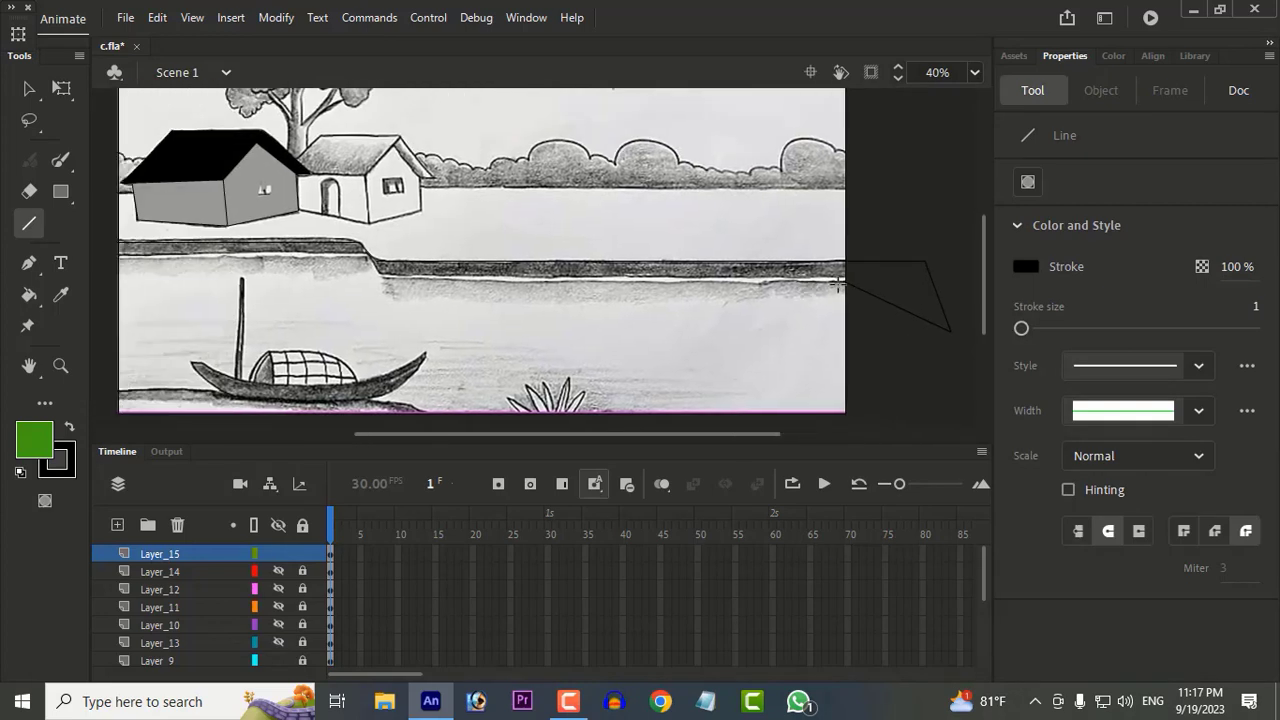
scroll(357, 257, up, 3)
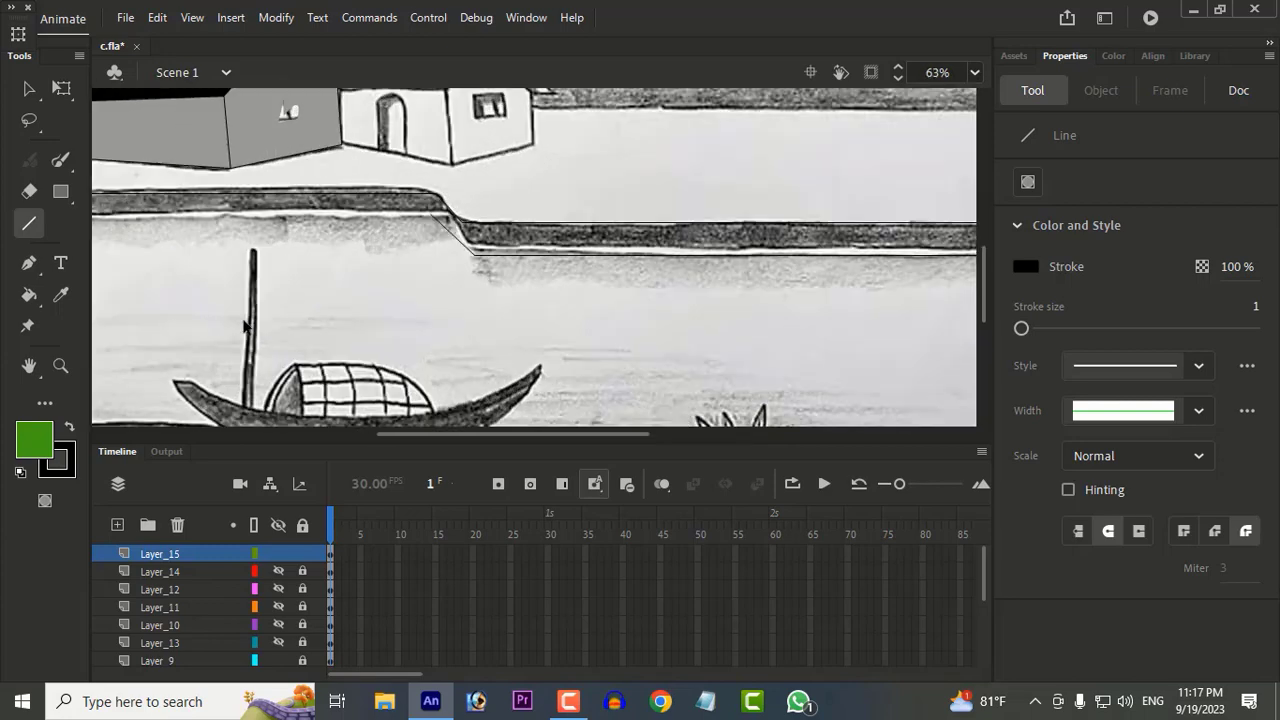
drag(310, 190, 651, 177)
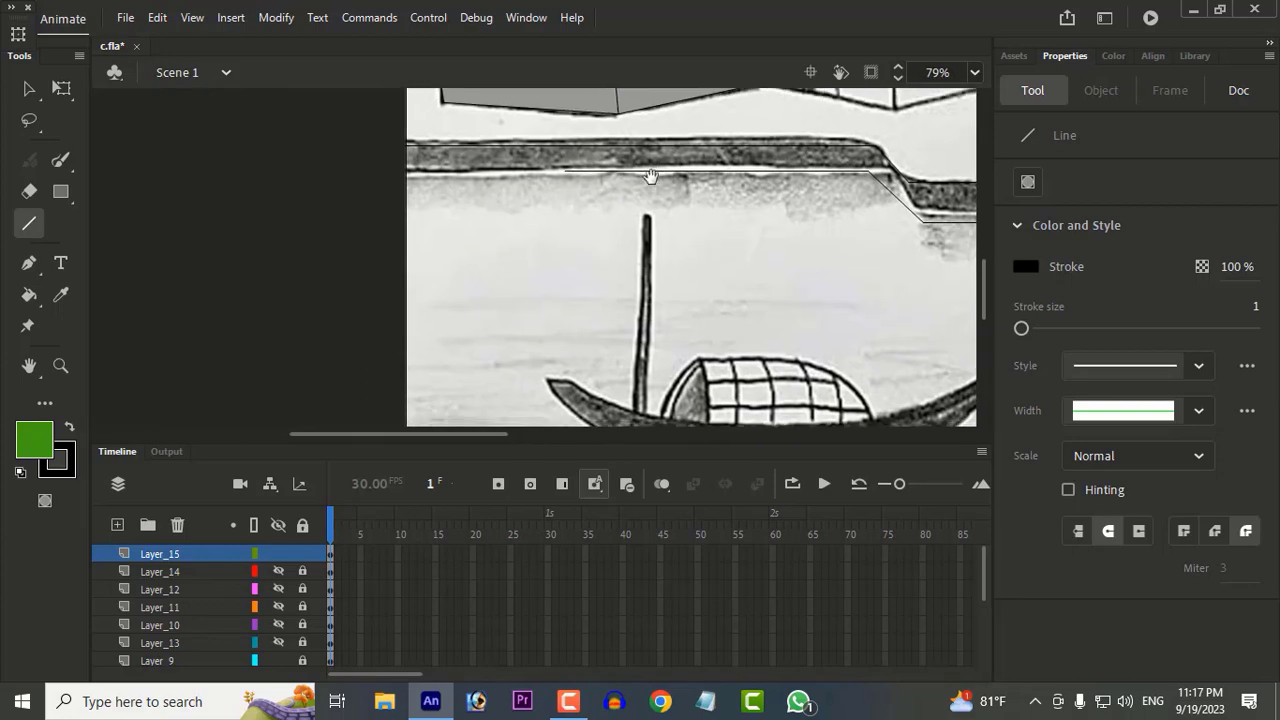
drag(221, 177, 218, 171)
drag(218, 171, 407, 146)
Step: Try filling the embankment strip with a sampled grey
key(i)
click(438, 165)
click(440, 162)
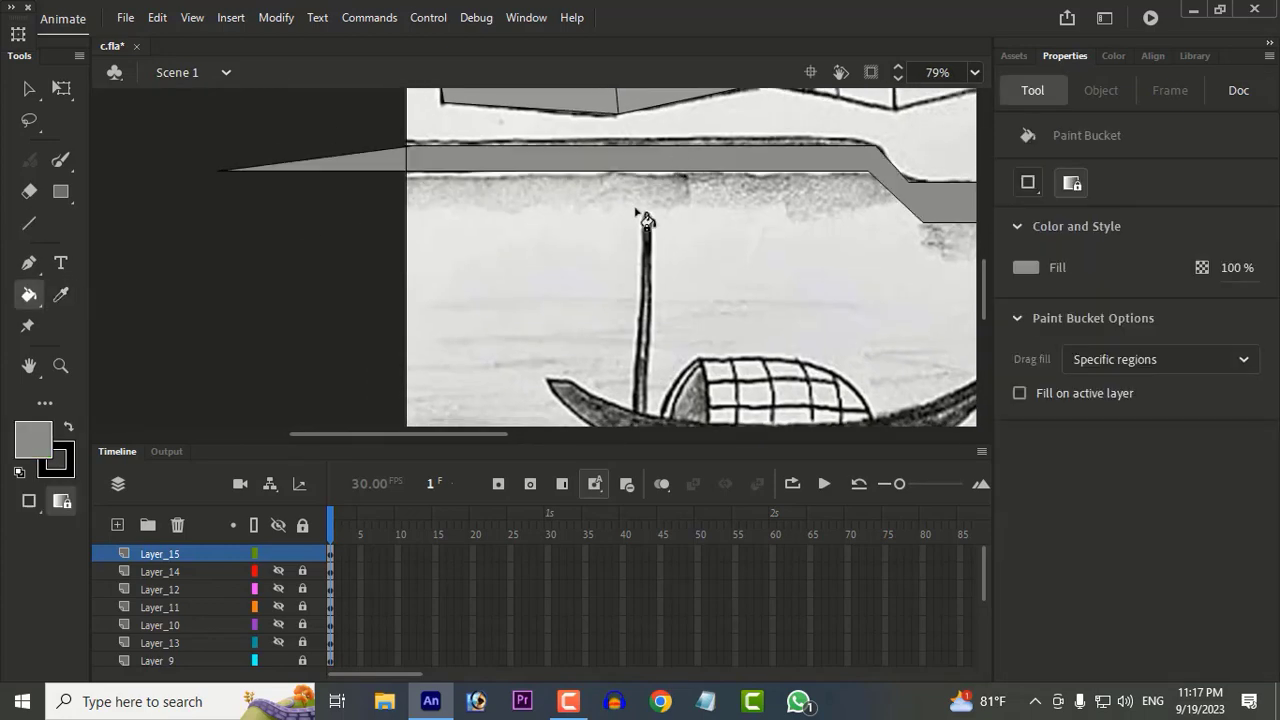
Step: Fill the embankment strip with dark grey from the swatches
click(35, 443)
click(134, 257)
click(332, 167)
scroll(636, 264, down, 3)
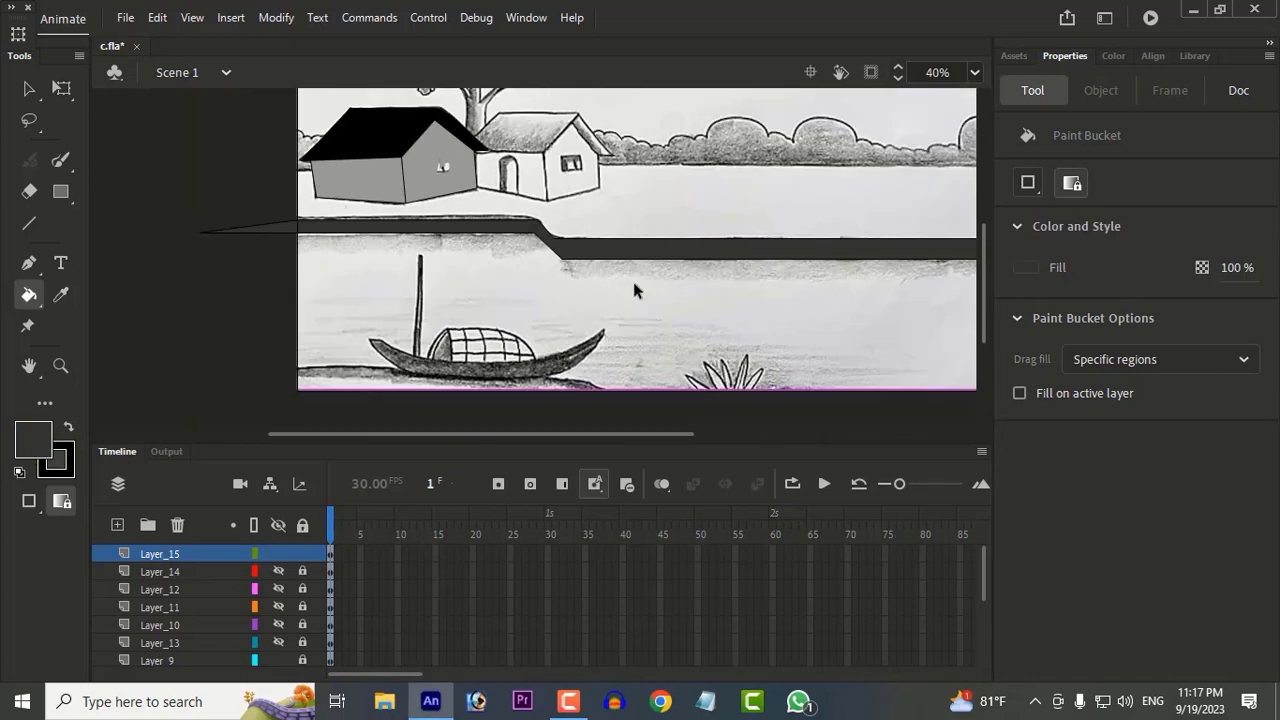
Step: Lock the embankment layer, add a new layer and outline the water below the bank with the Line tool, past both sides of the canvas
drag(689, 311, 534, 307)
click(117, 524)
key(n)
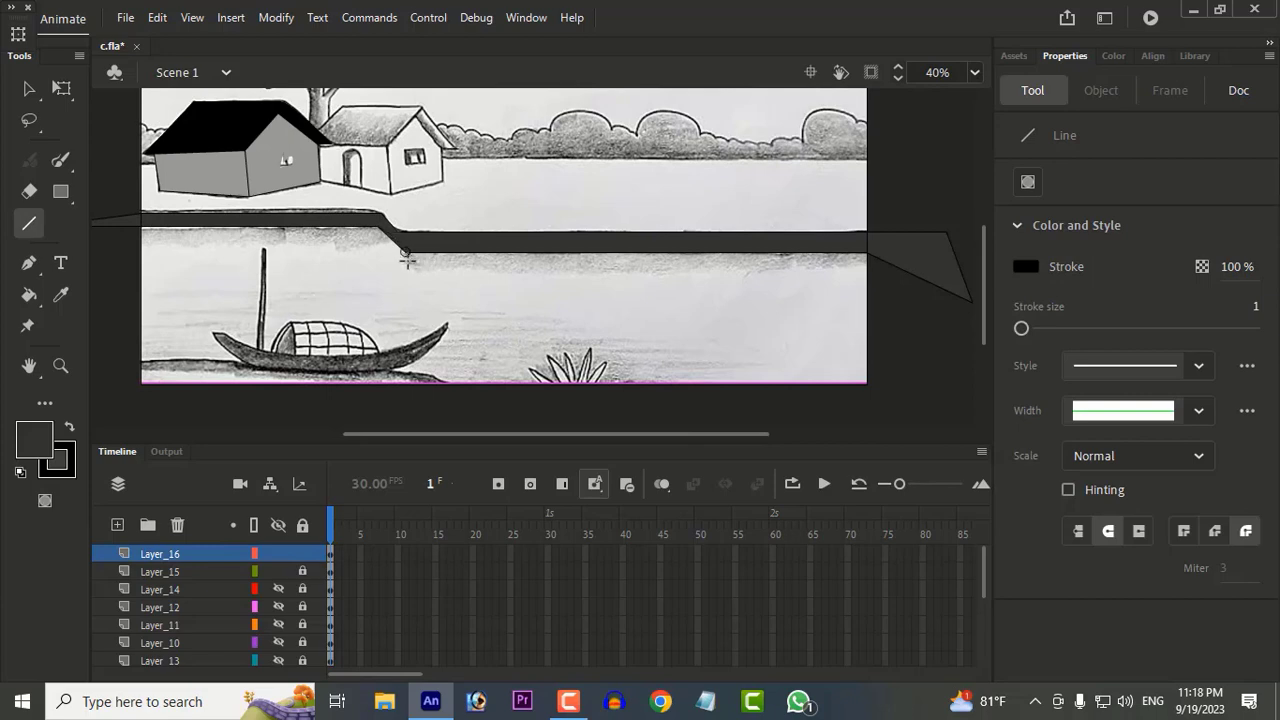
drag(647, 254, 924, 257)
drag(922, 356, 118, 357)
Step: Sample the blue of the river from the coloured reference picture beside the canvas as the fill colour
click(61, 295)
drag(233, 275, 751, 263)
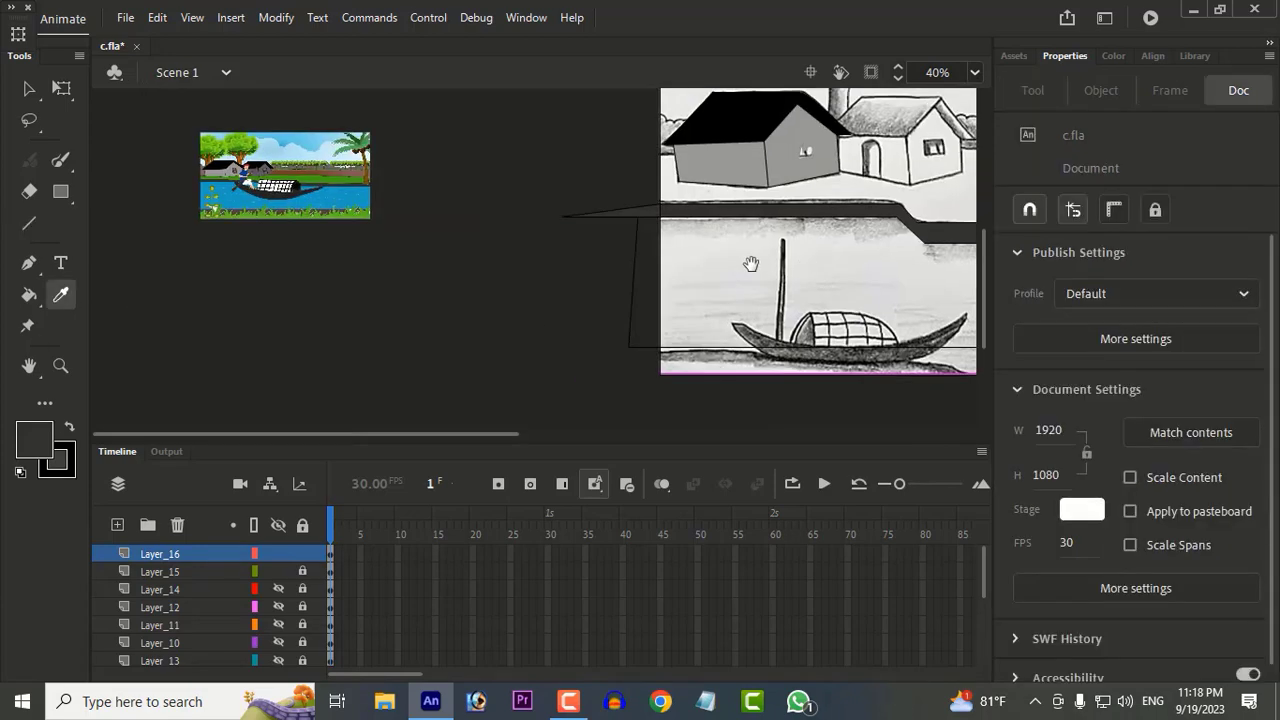
click(346, 198)
drag(654, 249, 172, 288)
Step: Show all layers as outlines and join the water outline's left side to its upper edge to close the gap
click(254, 525)
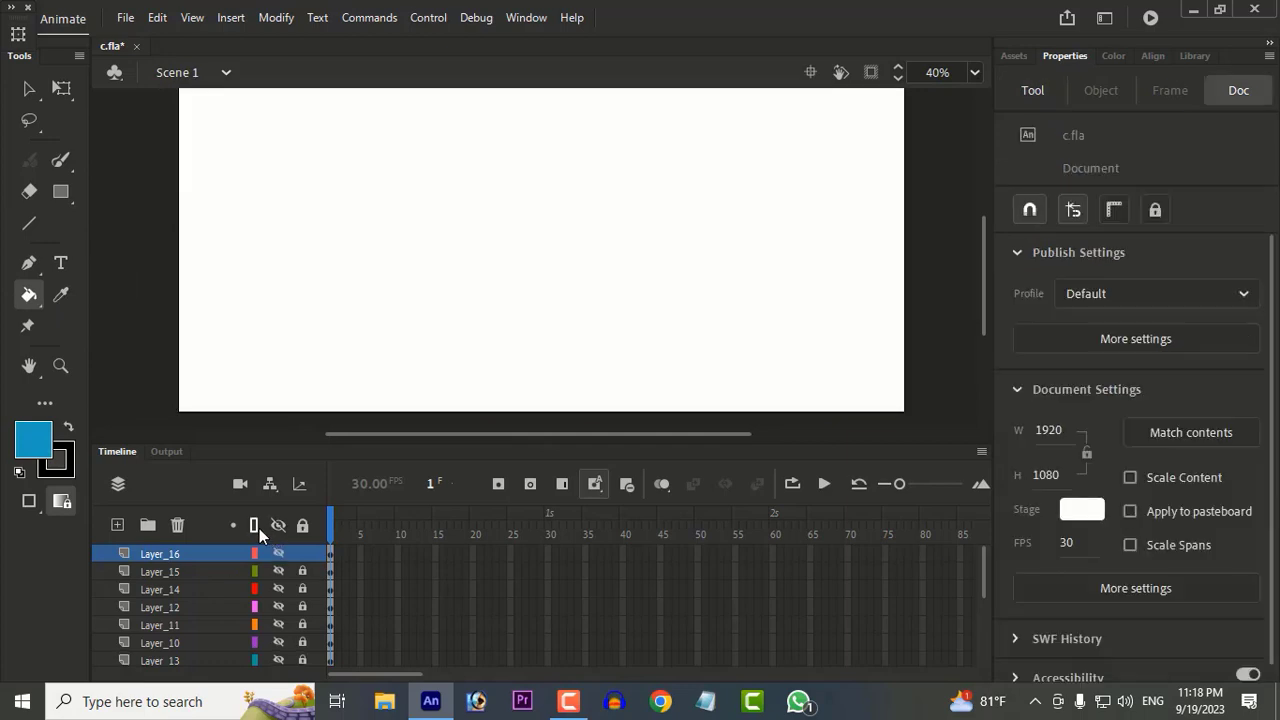
click(28, 89)
scroll(172, 264, up, 2)
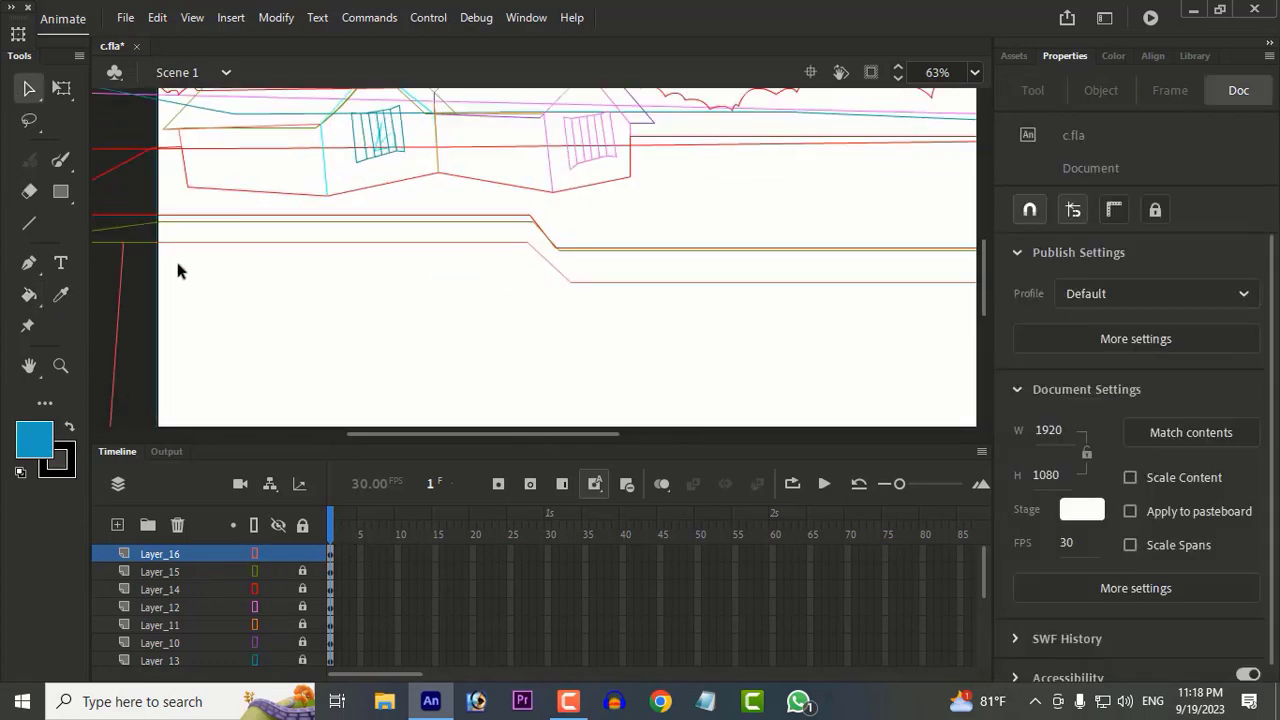
drag(180, 267, 257, 243)
mouse_move(655, 295)
mouse_down()
mouse_move(370, 222)
mouse_move(240, 208)
mouse_up()
scroll(547, 268, down, 2)
drag(730, 304, 516, 273)
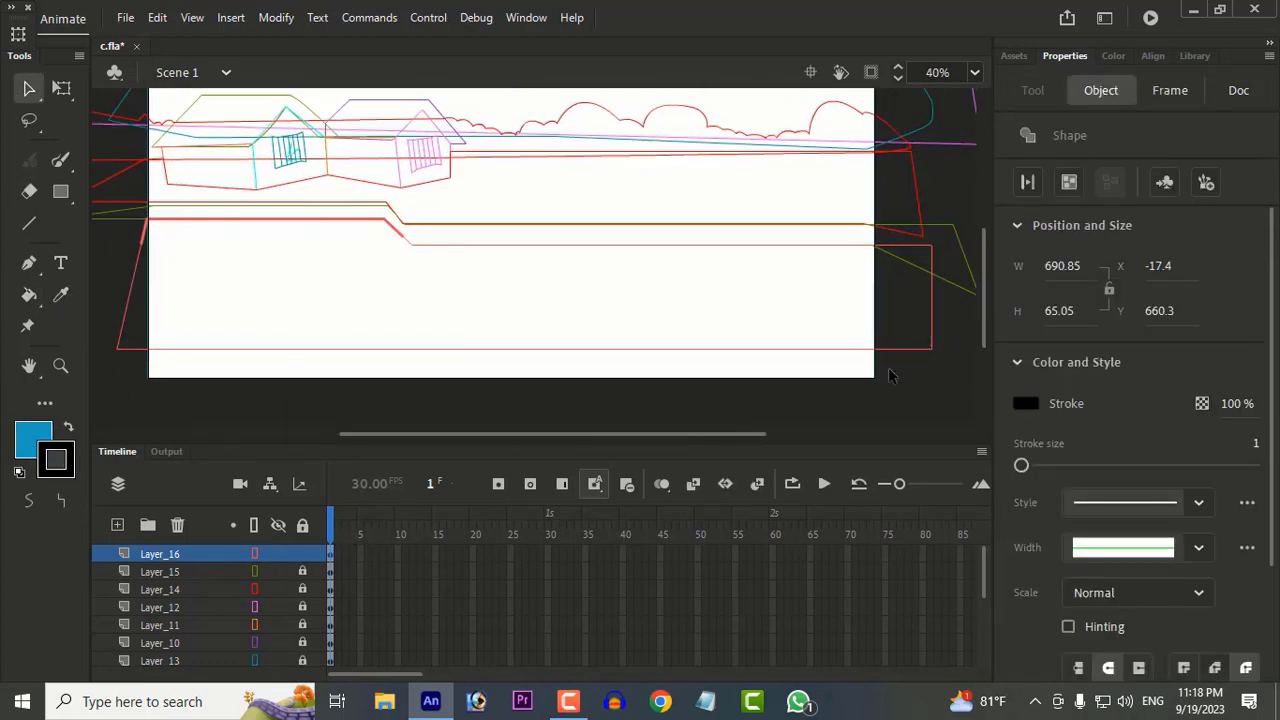
click(888, 374)
Step: Return all layers to filled display and fill the water shape with the sampled blue
click(254, 525)
click(28, 294)
click(200, 295)
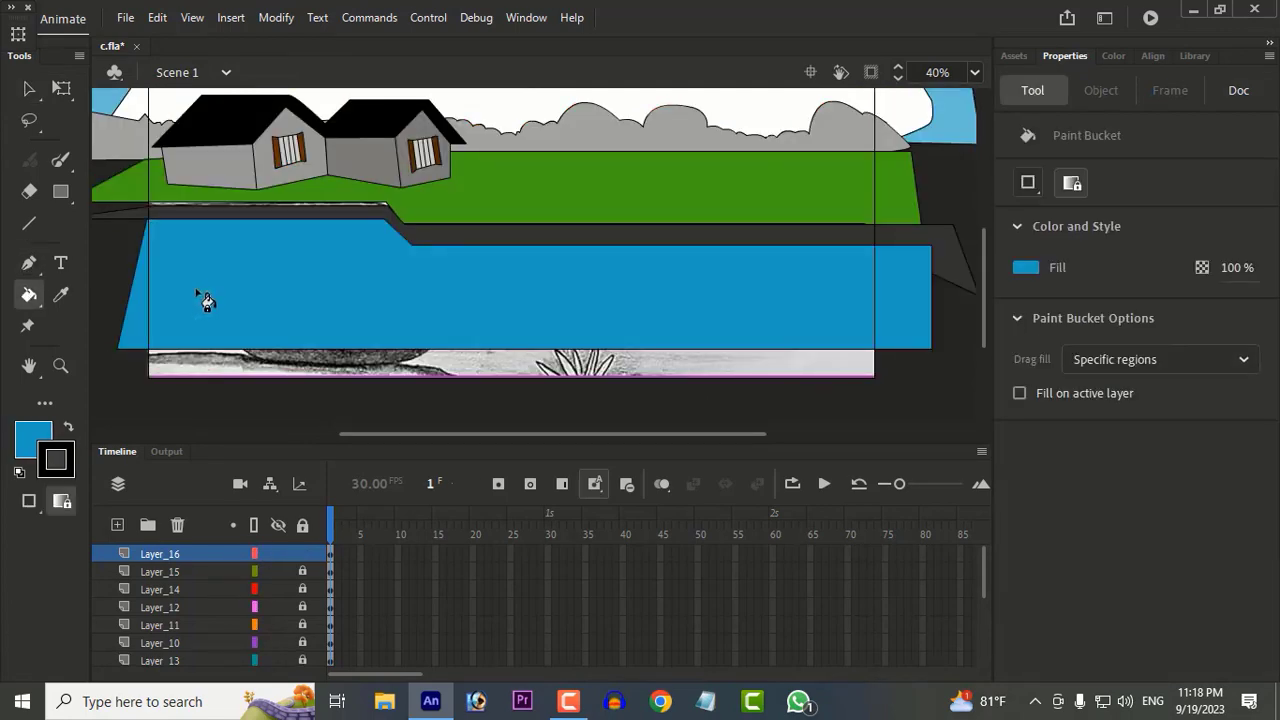
Step: Unlock all layers and pull the grass area's lower edge and corners onto the embankment strip to cover the gap between them
scroll(380, 320, up, 3)
scroll(425, 358, up, 3)
key(v)
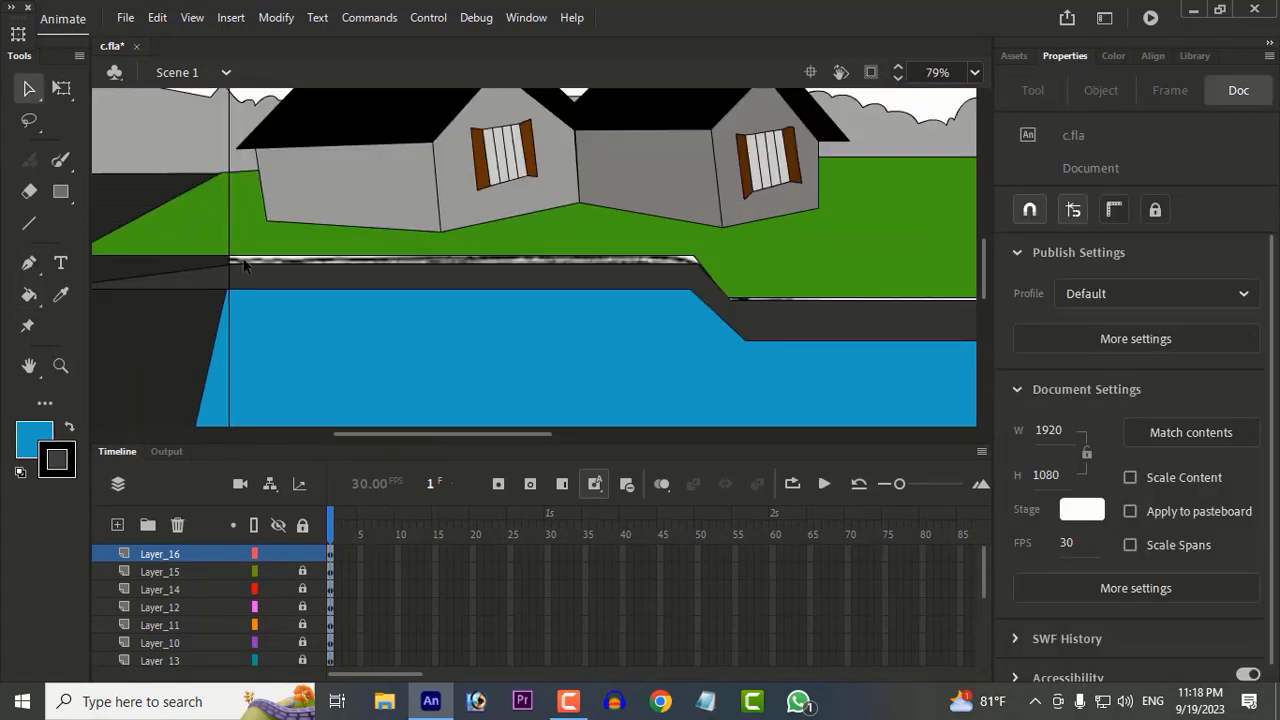
click(303, 527)
scroll(315, 290, down, 3)
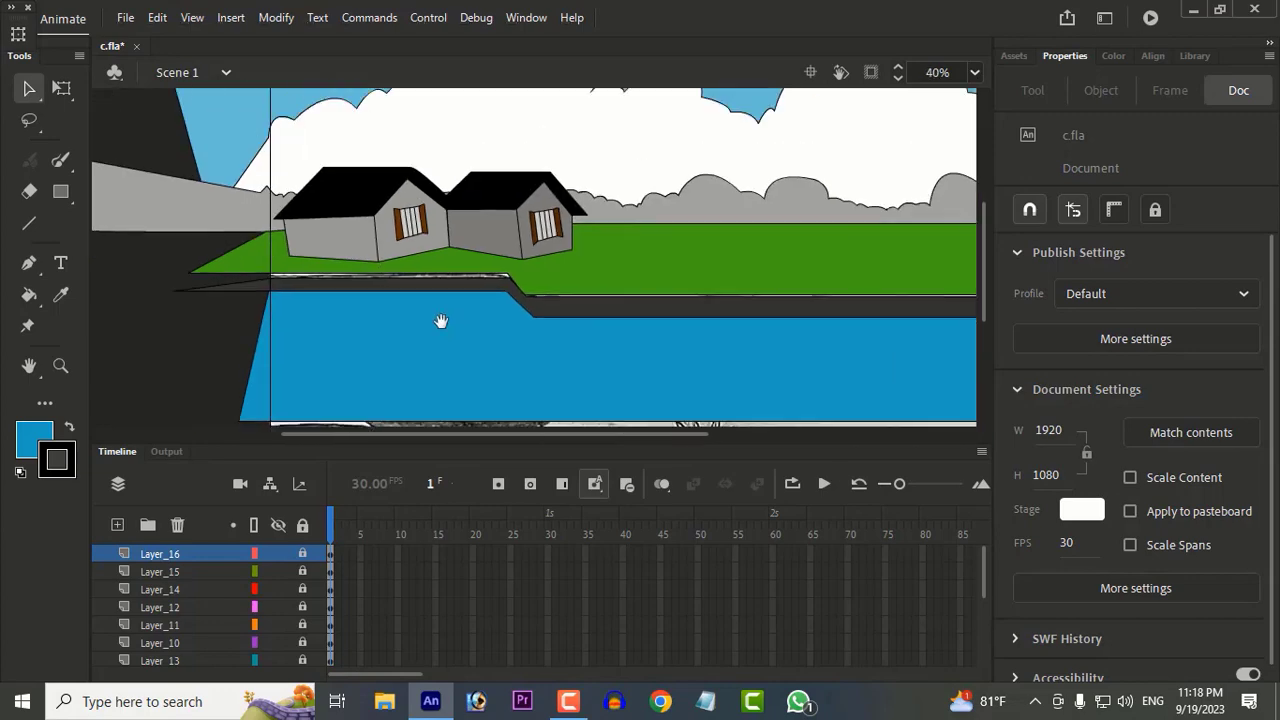
drag(440, 320, 384, 266)
scroll(235, 225, up, 3)
click(188, 193)
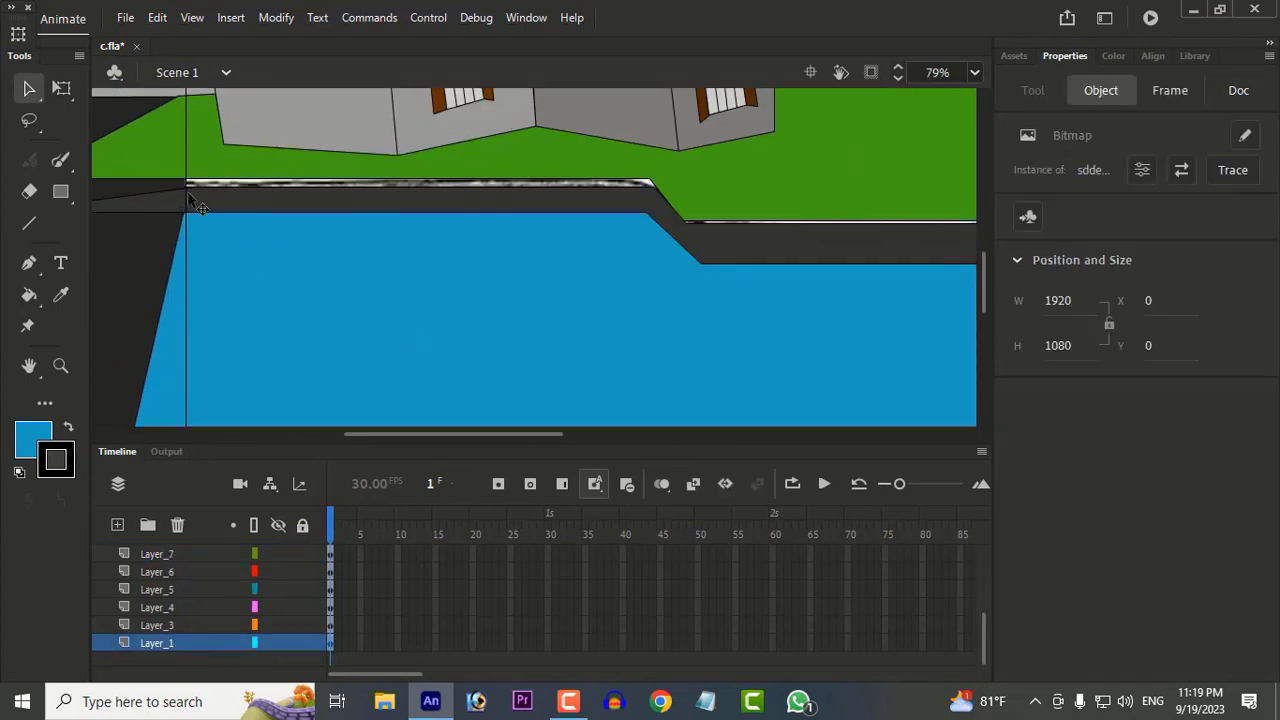
drag(195, 186, 193, 193)
drag(650, 181, 653, 189)
drag(720, 222, 724, 231)
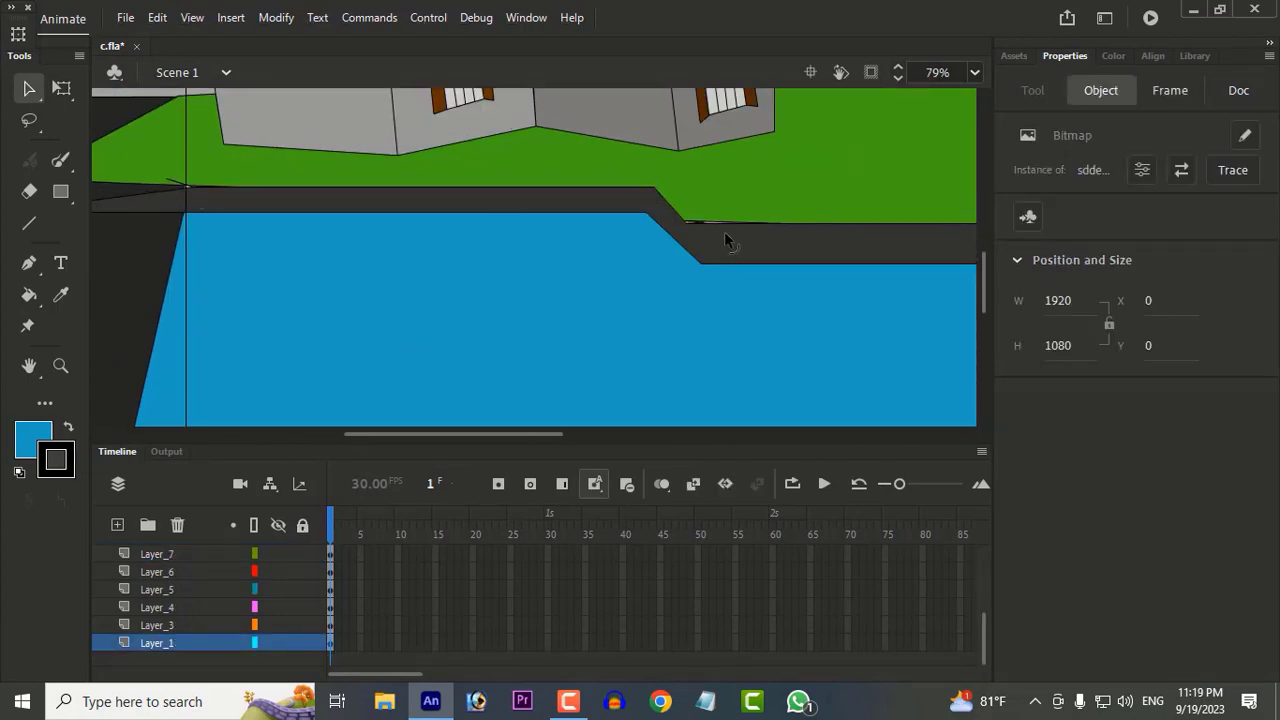
scroll(700, 225, down, 4)
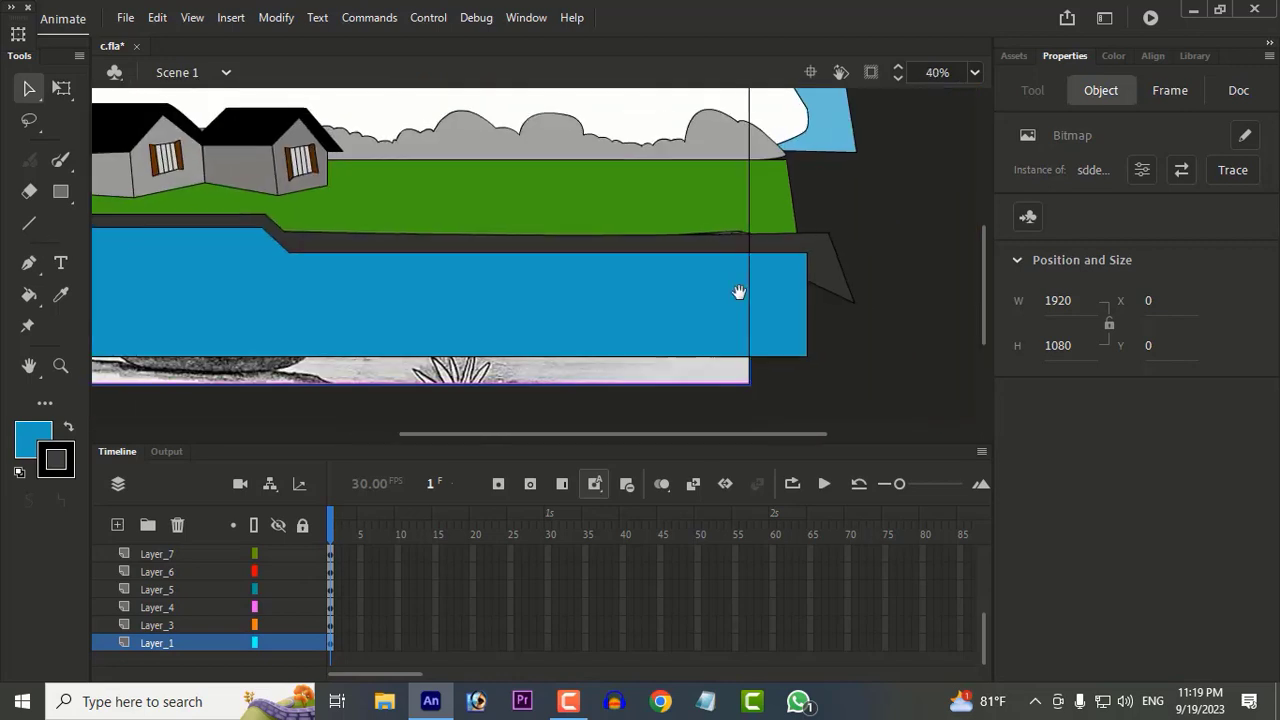
drag(727, 238, 722, 229)
drag(594, 200, 768, 301)
Step: Lock all layers and make every layer visible again after isolating the sketch on Layer_1
click(280, 530)
click(280, 530)
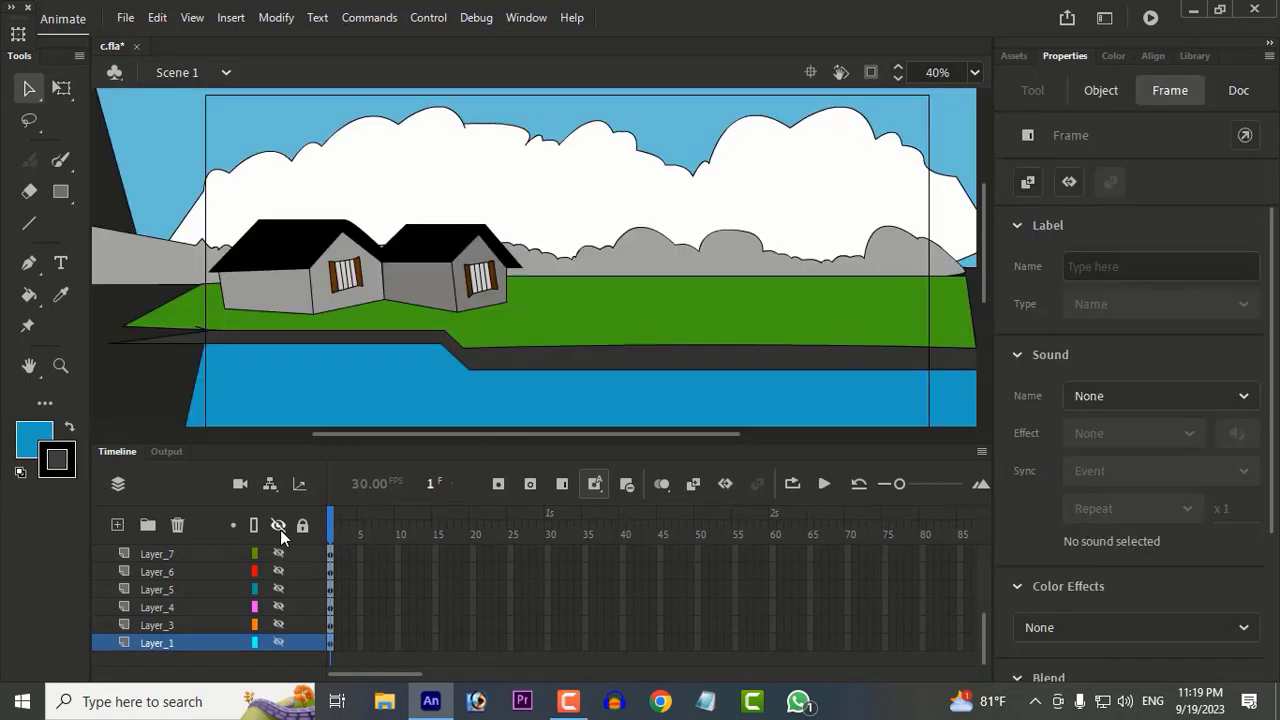
click(280, 530)
click(278, 641)
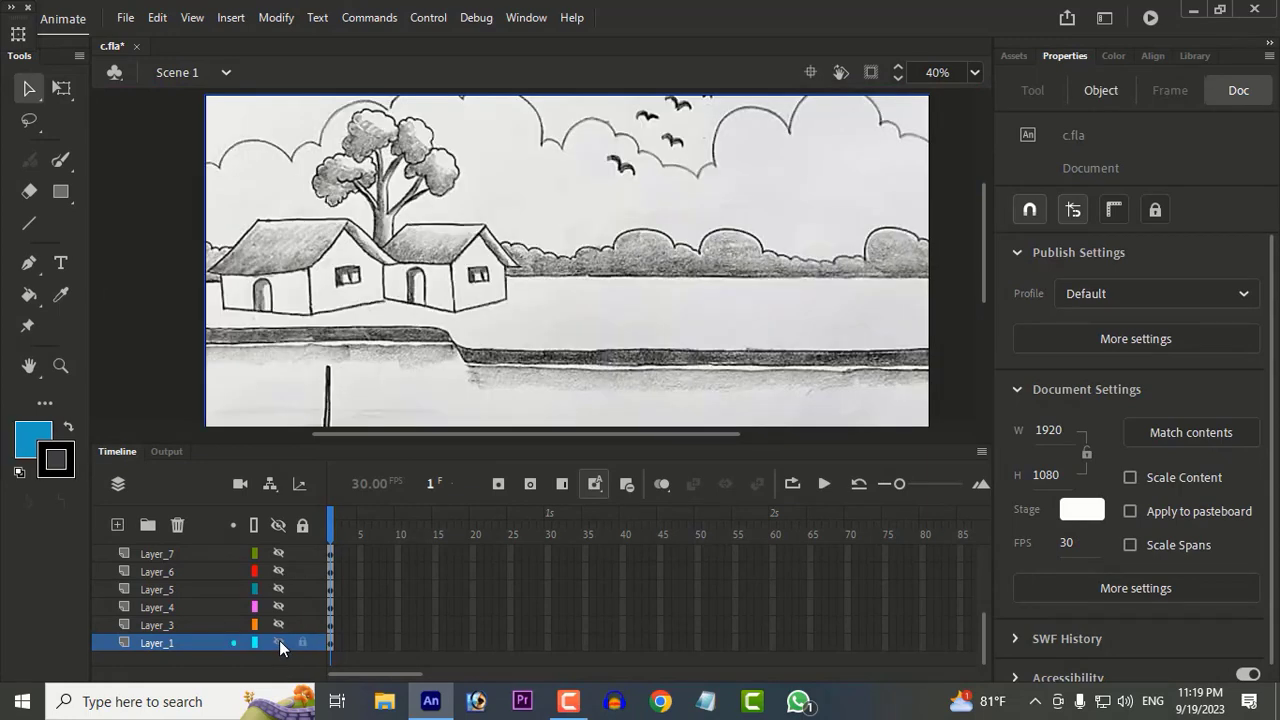
click(301, 525)
drag(278, 607, 273, 535)
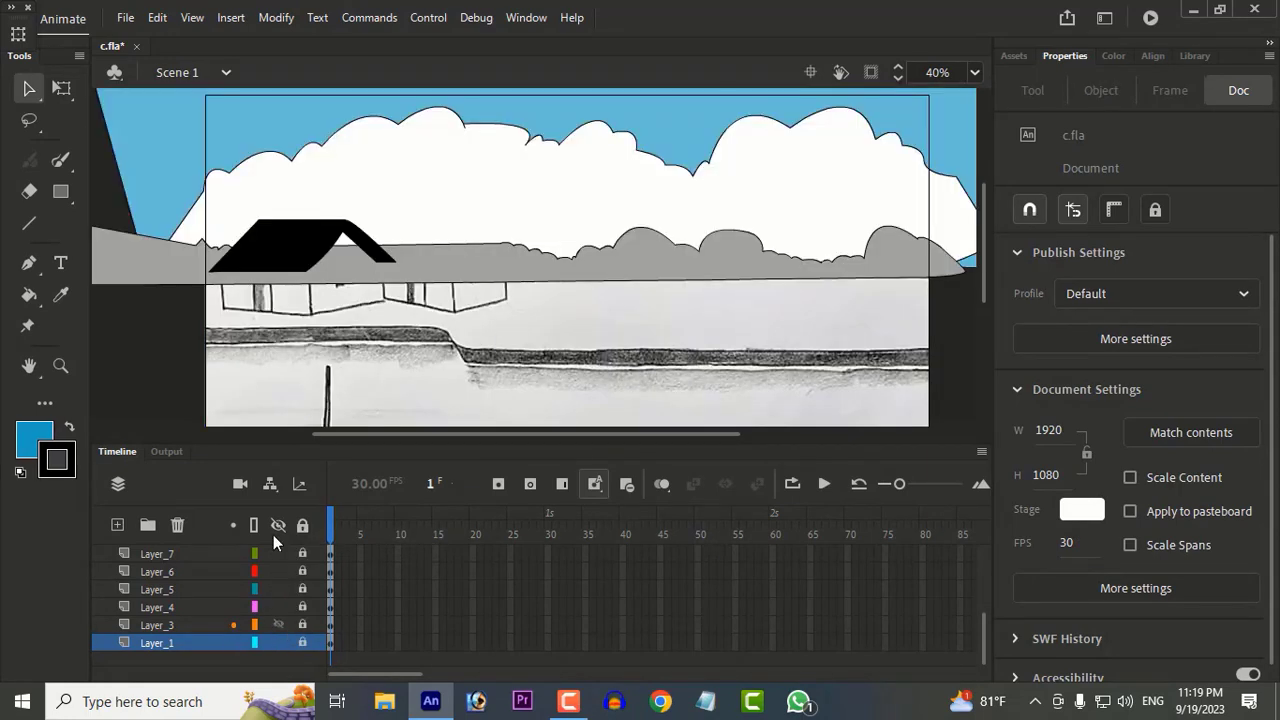
scroll(276, 560, up, 2)
click(278, 525)
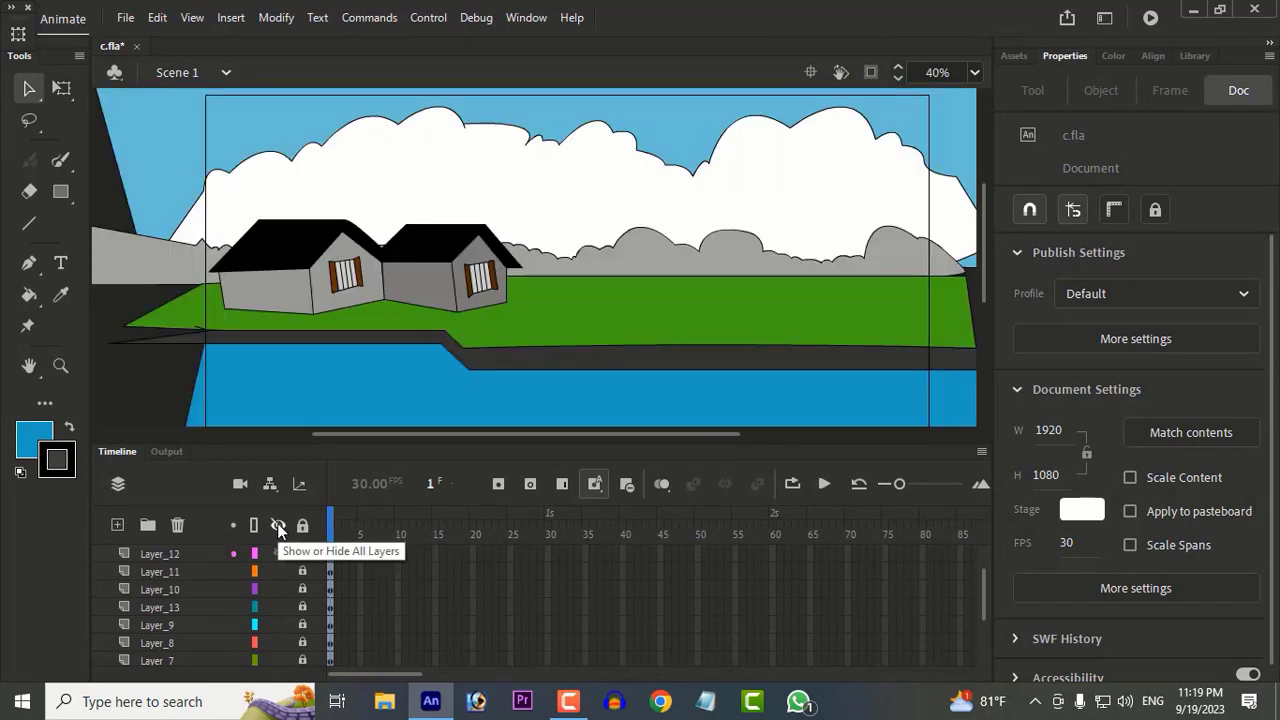
scroll(835, 337, down, 2)
drag(838, 337, 654, 320)
scroll(654, 320, up, 1)
scroll(650, 320, down, 2)
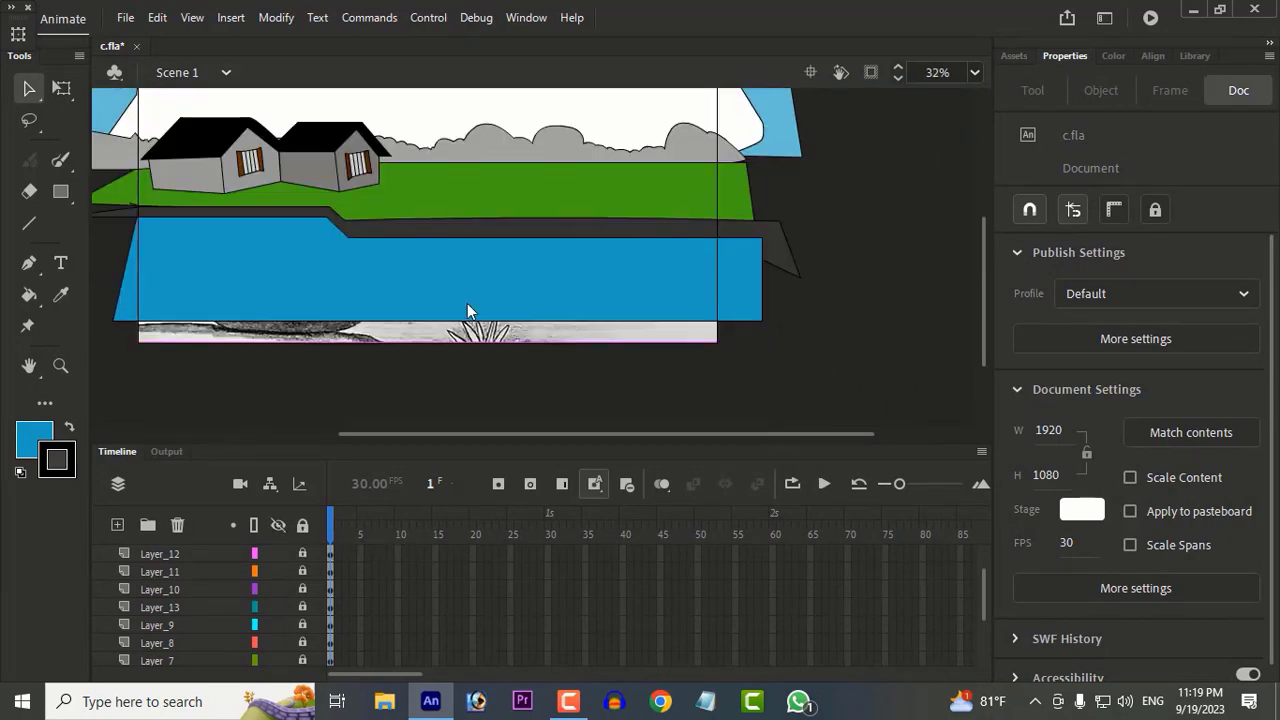
scroll(396, 294, down, 1)
scroll(536, 313, up, 1)
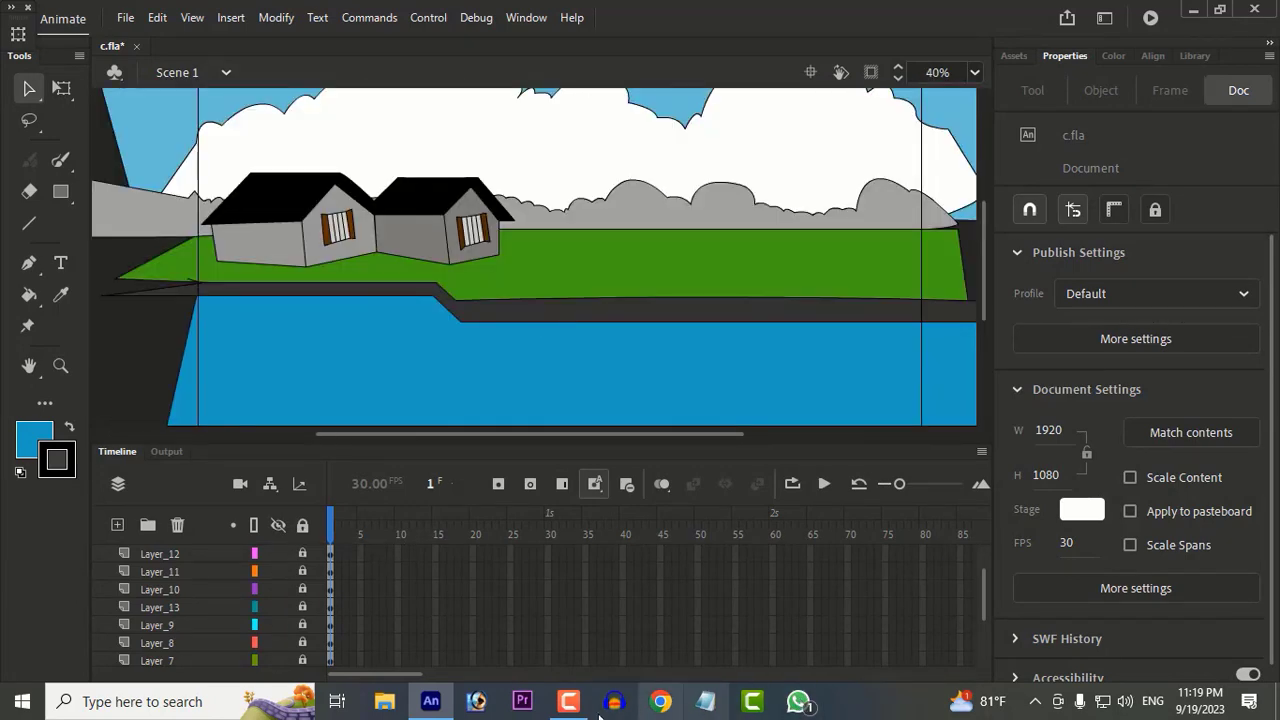
drag(409, 313, 318, 288)
drag(376, 297, 481, 290)
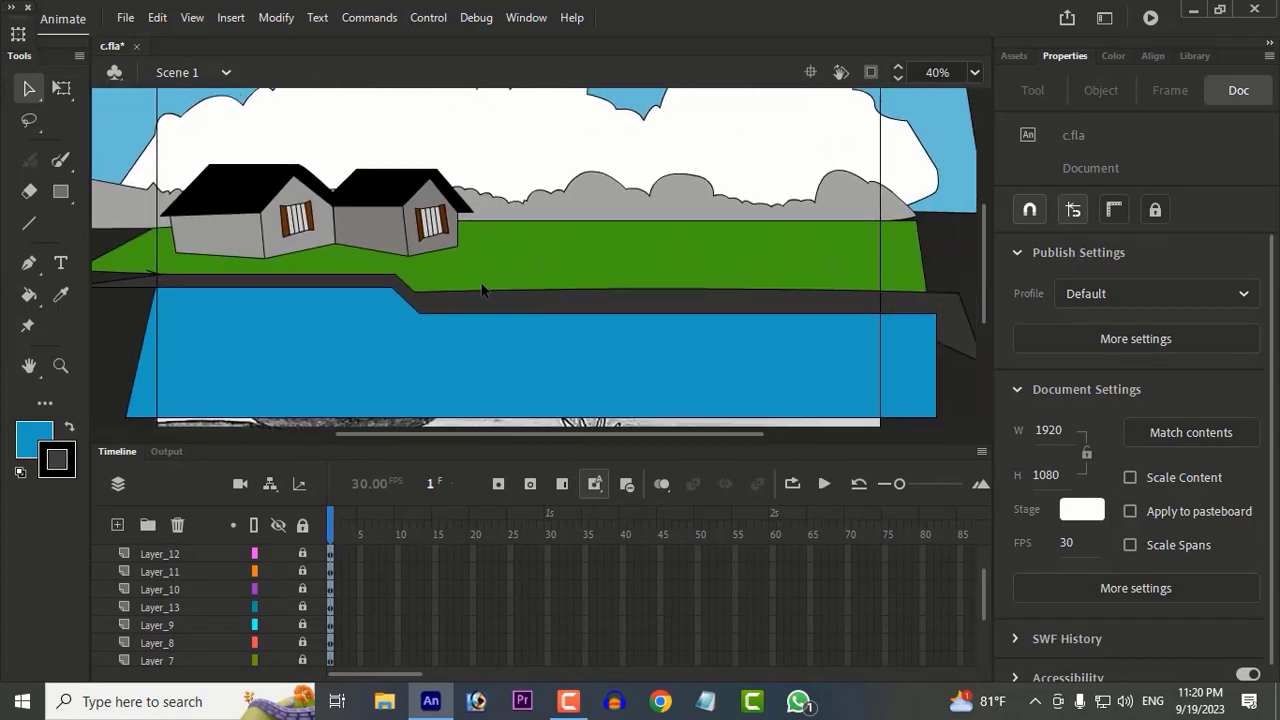
Step: Add a new layer above Layer_16 and draw a closed strip outline along the grass's upper edge, from the second house past the stage edge
click(30, 223)
scroll(238, 555, up, 2)
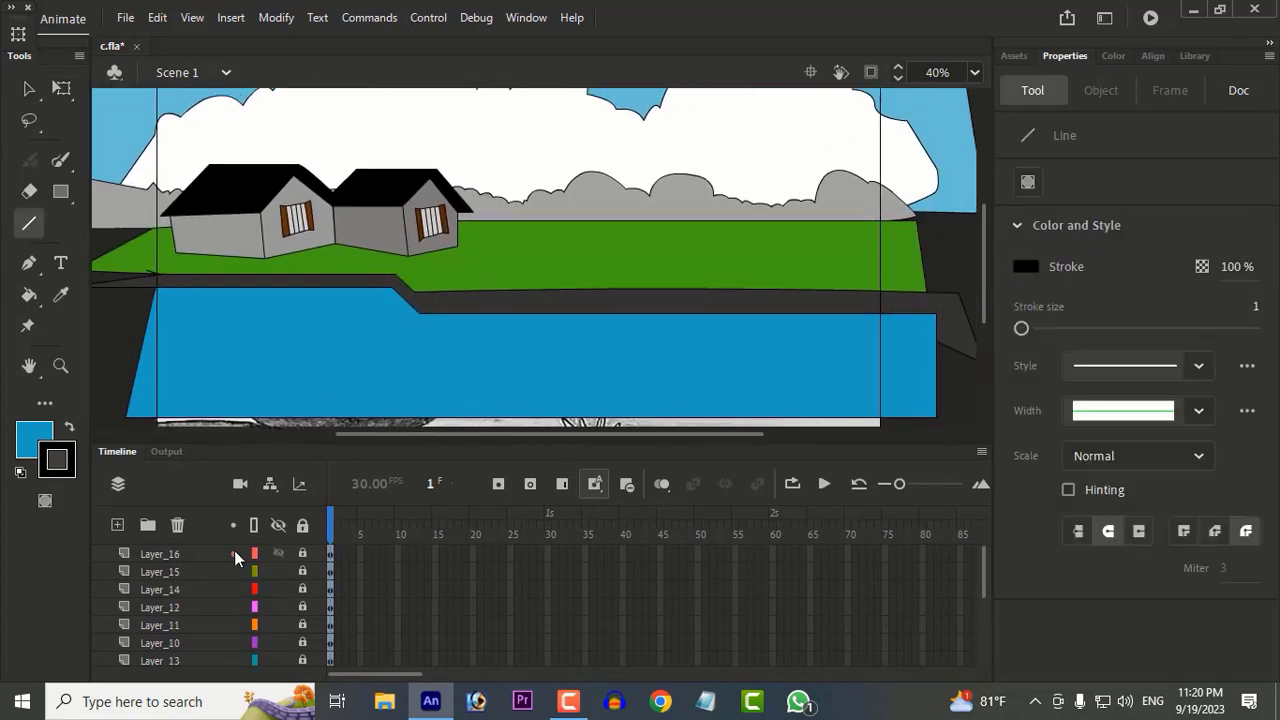
click(239, 555)
click(118, 526)
mouse_move(619, 253)
mouse_down()
mouse_move(960, 245)
mouse_move(455, 218)
mouse_up()
Step: Fill the strip between the bushes and the grass with dark brown
key(k)
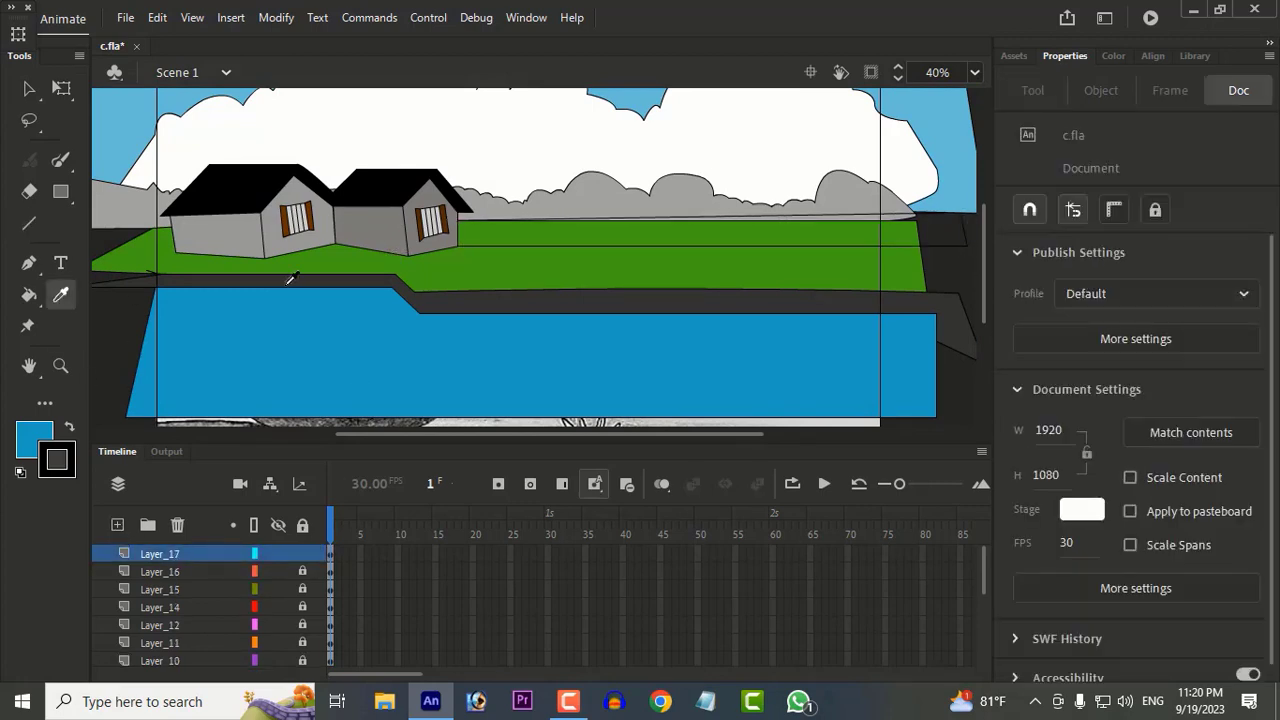
click(512, 233)
click(45, 445)
click(319, 244)
click(620, 234)
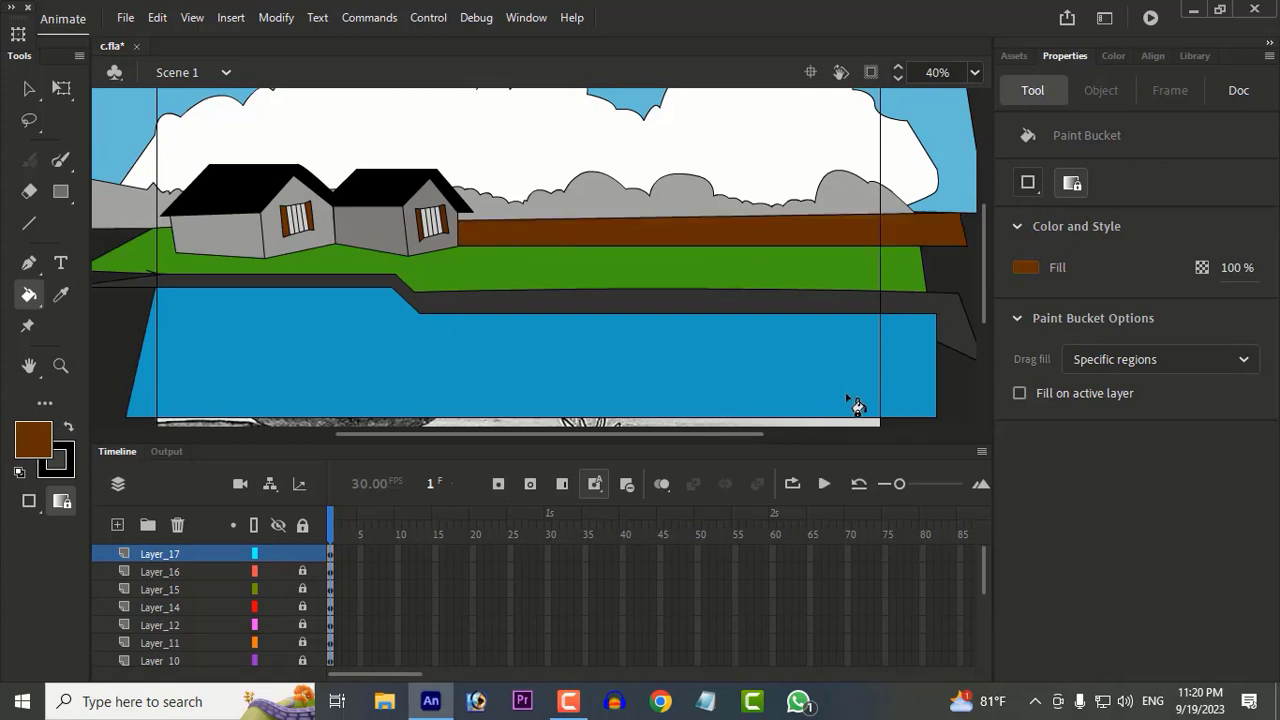
Step: Choose a lighter brown fill and recolour the strip behind the grass with it
click(1024, 268)
click(997, 287)
mouse_move(889, 395)
mouse_down()
mouse_move(749, 374)
mouse_move(706, 397)
mouse_move(669, 374)
mouse_move(783, 356)
mouse_move(757, 371)
mouse_up()
key(Return)
click(660, 238)
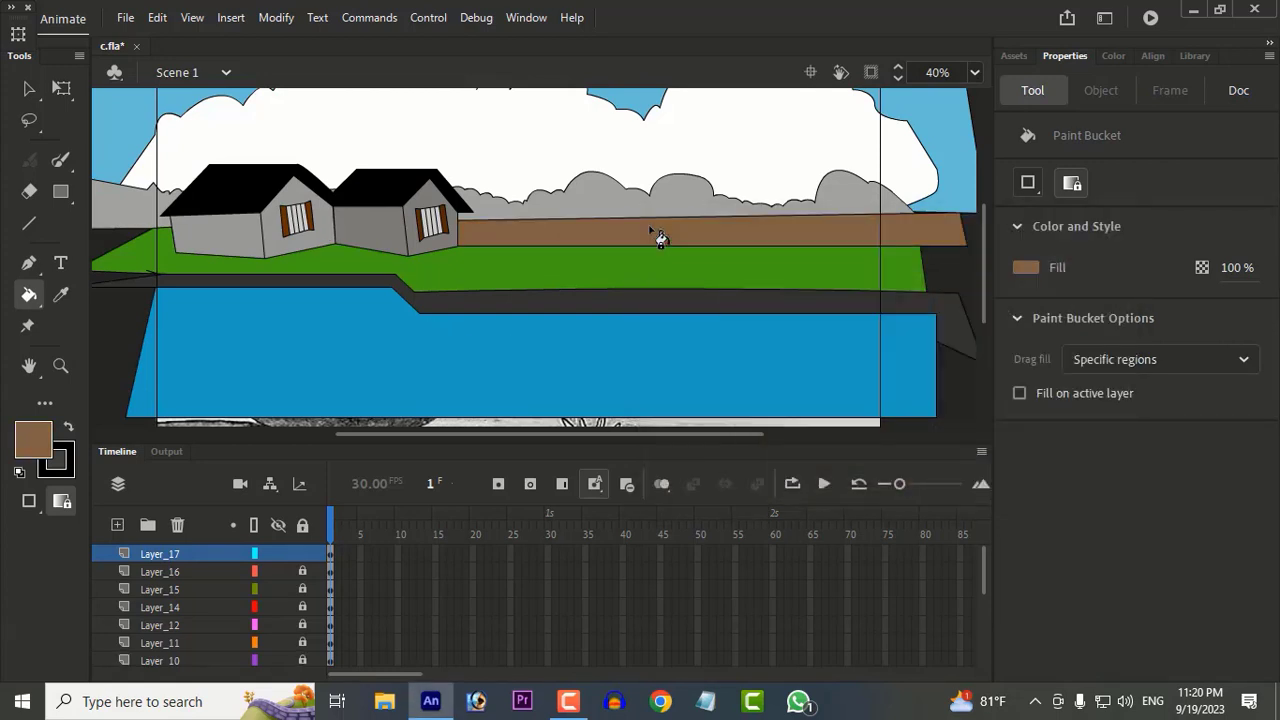
Step: Sample the reddish brown from the small reference picture beside the stage and fill the strip with it
key(v)
drag(259, 258, 611, 277)
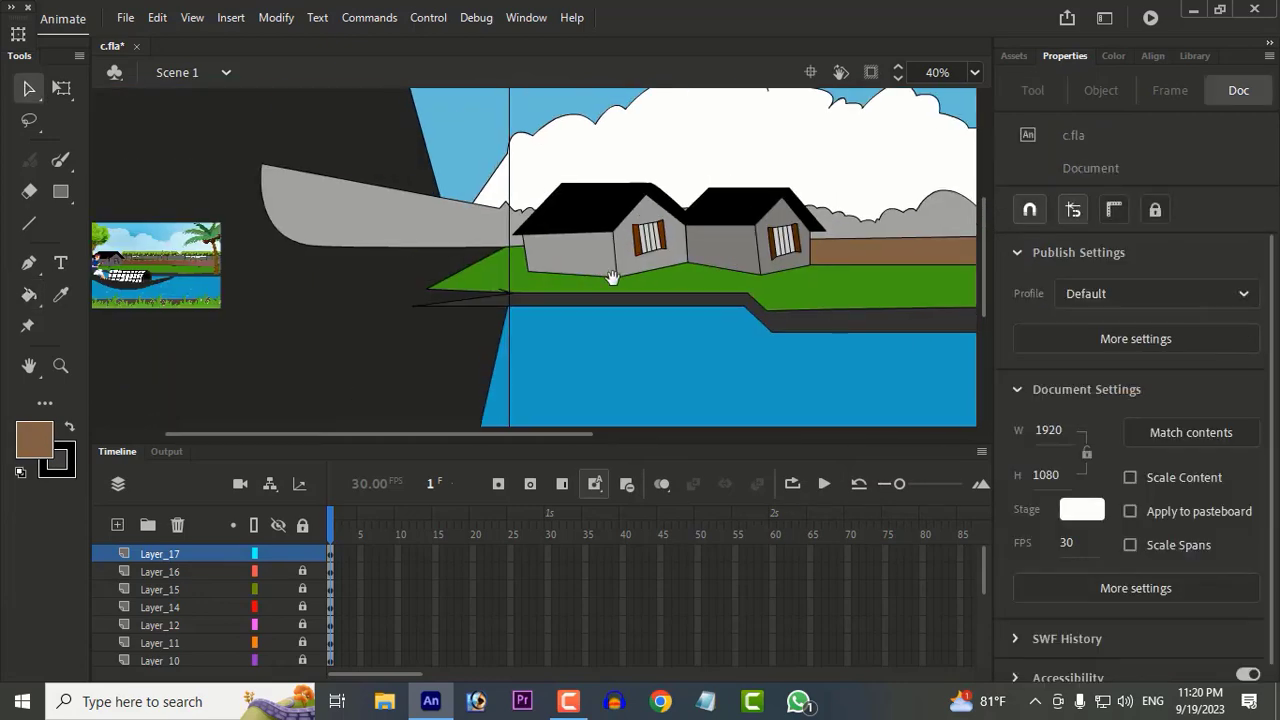
key(i)
click(196, 263)
scroll(388, 260, right, 5)
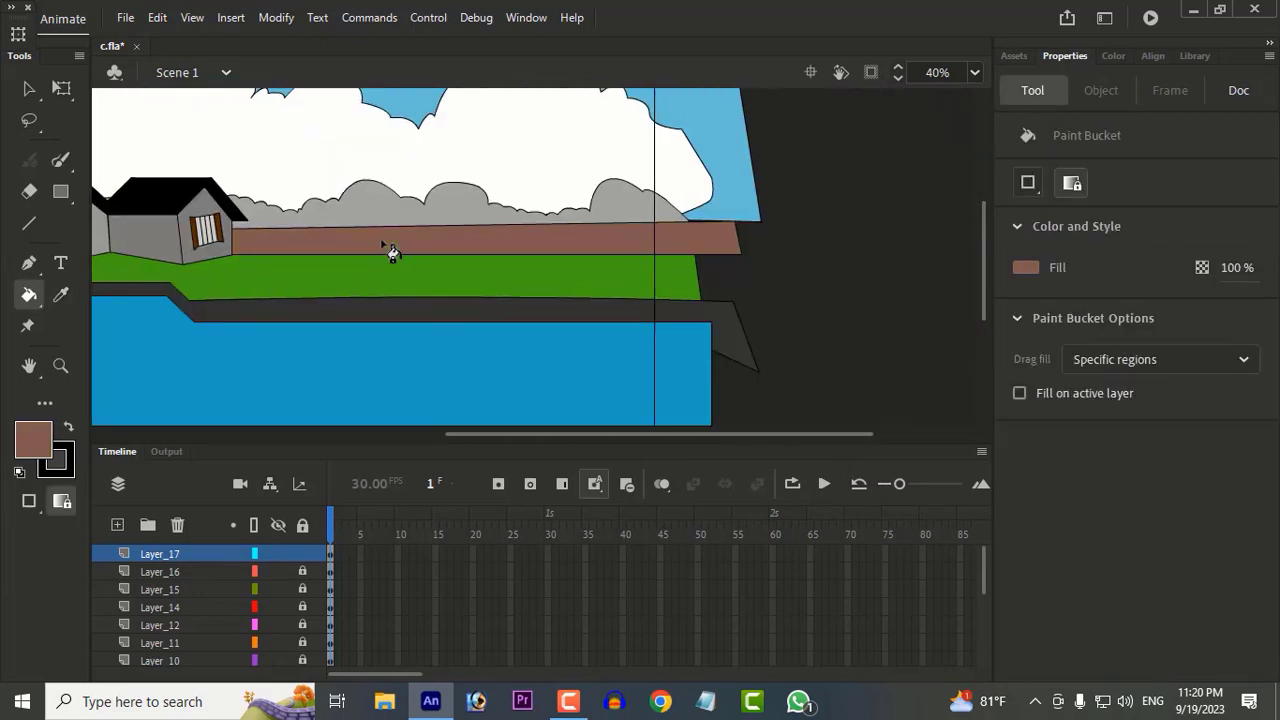
scroll(498, 215, down, 1)
drag(385, 249, 568, 283)
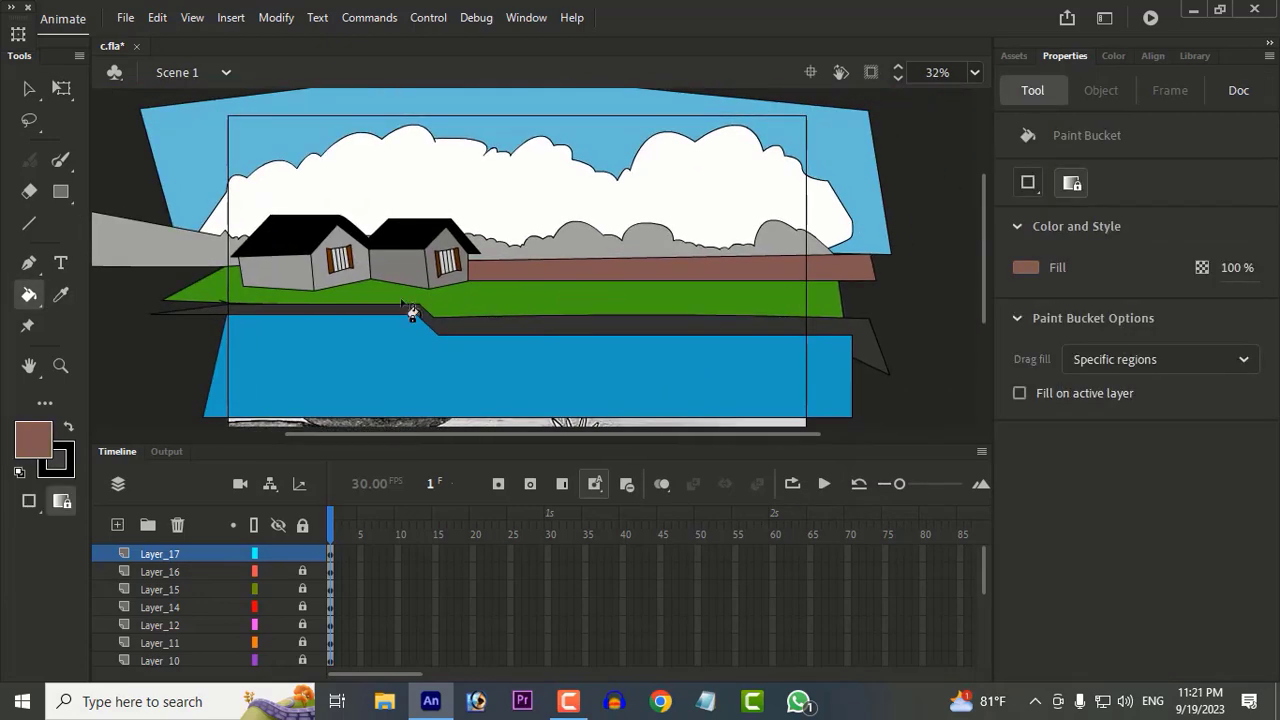
Step: Unlock the layers, fill the bush shape with a darker grey sampled from the reference picture, and lock all layers again
key(i)
click(33, 438)
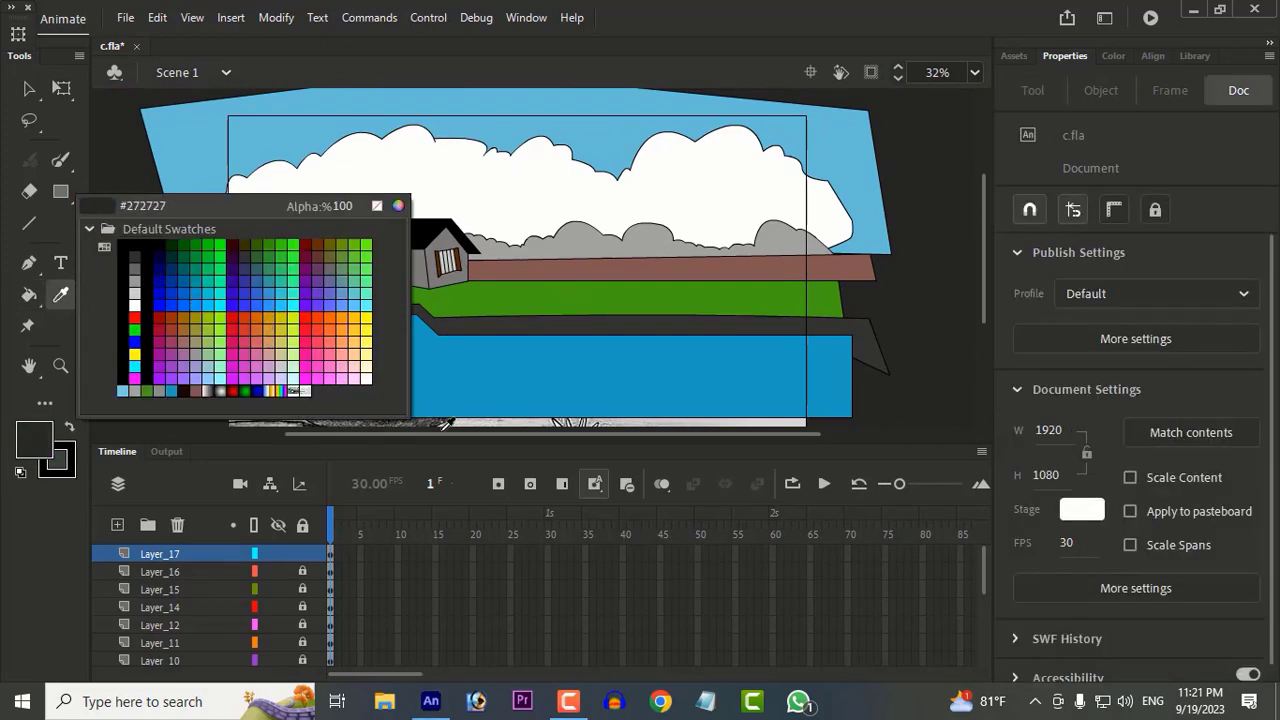
key(Escape)
drag(218, 297, 510, 352)
scroll(262, 329, down, 2)
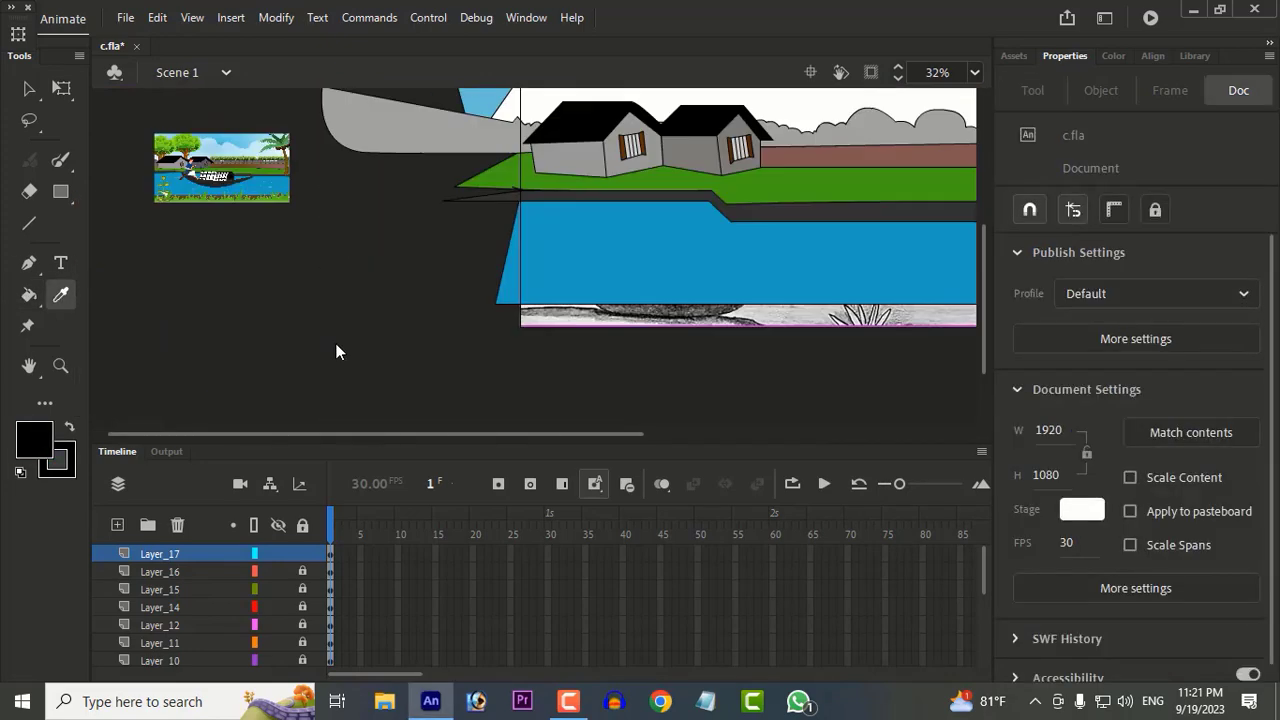
scroll(276, 249, up, 6)
click(301, 242)
scroll(743, 371, down, 4)
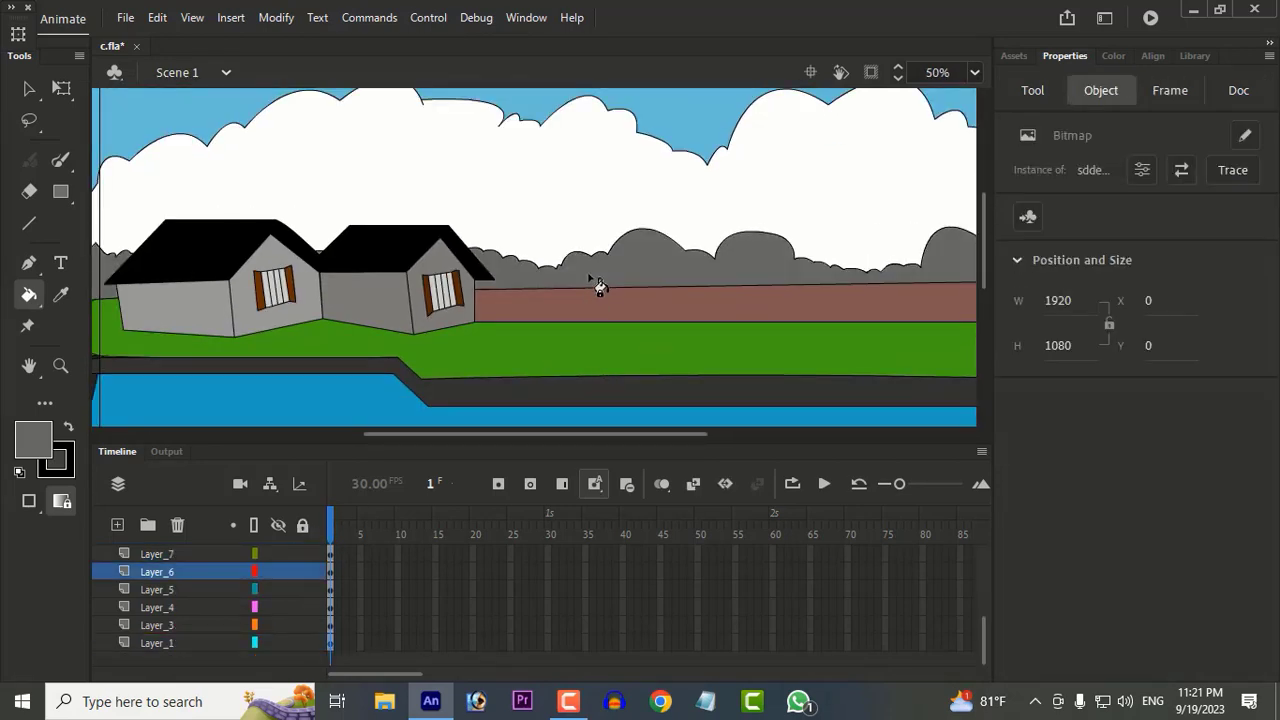
scroll(594, 277, down, 2)
click(302, 526)
scroll(296, 562, up, 2)
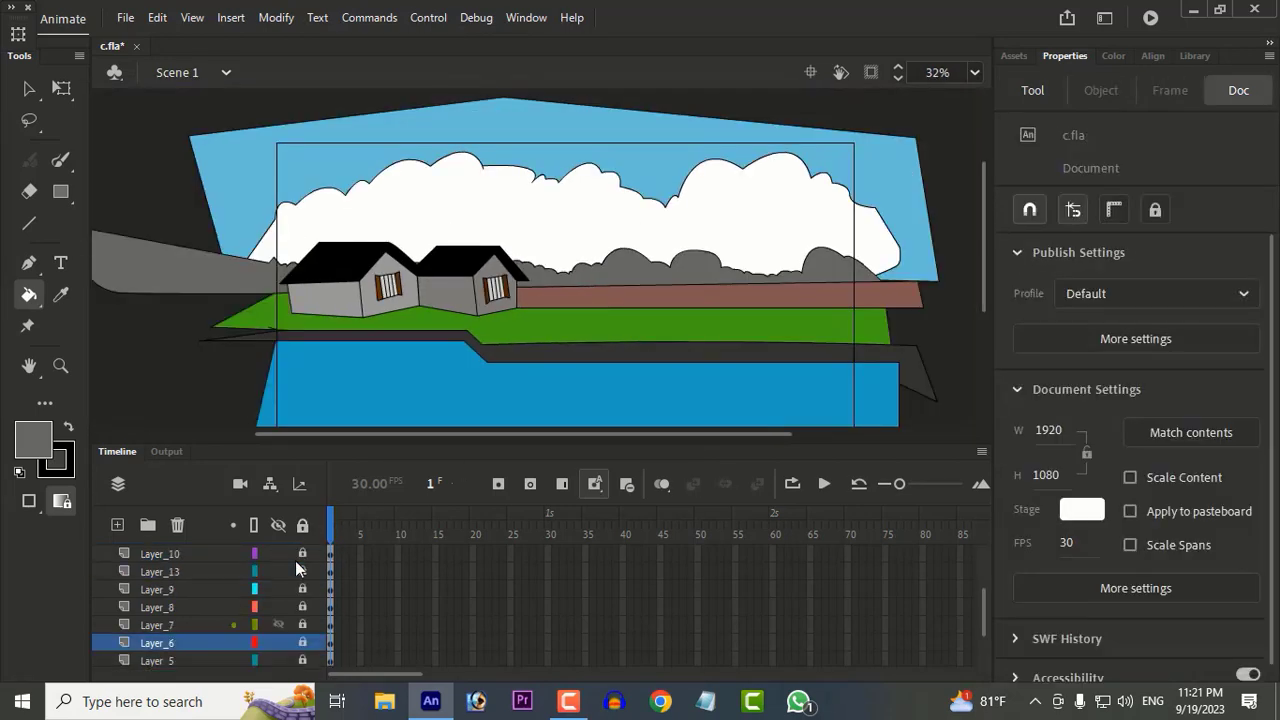
scroll(690, 360, up, 2)
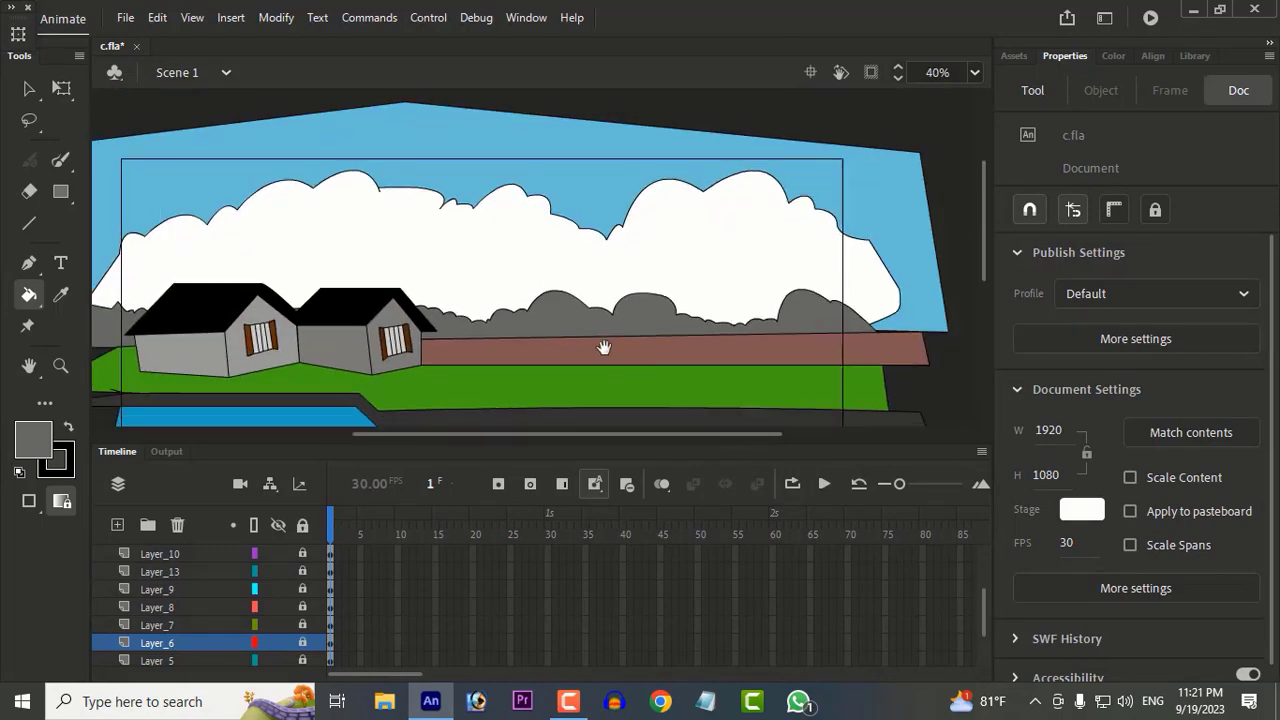
Step: Switch to File Explorer, open New folder on the Desktop and select the tree image 2
click(385, 701)
scroll(757, 404, down, 1)
scroll(755, 400, up, 1)
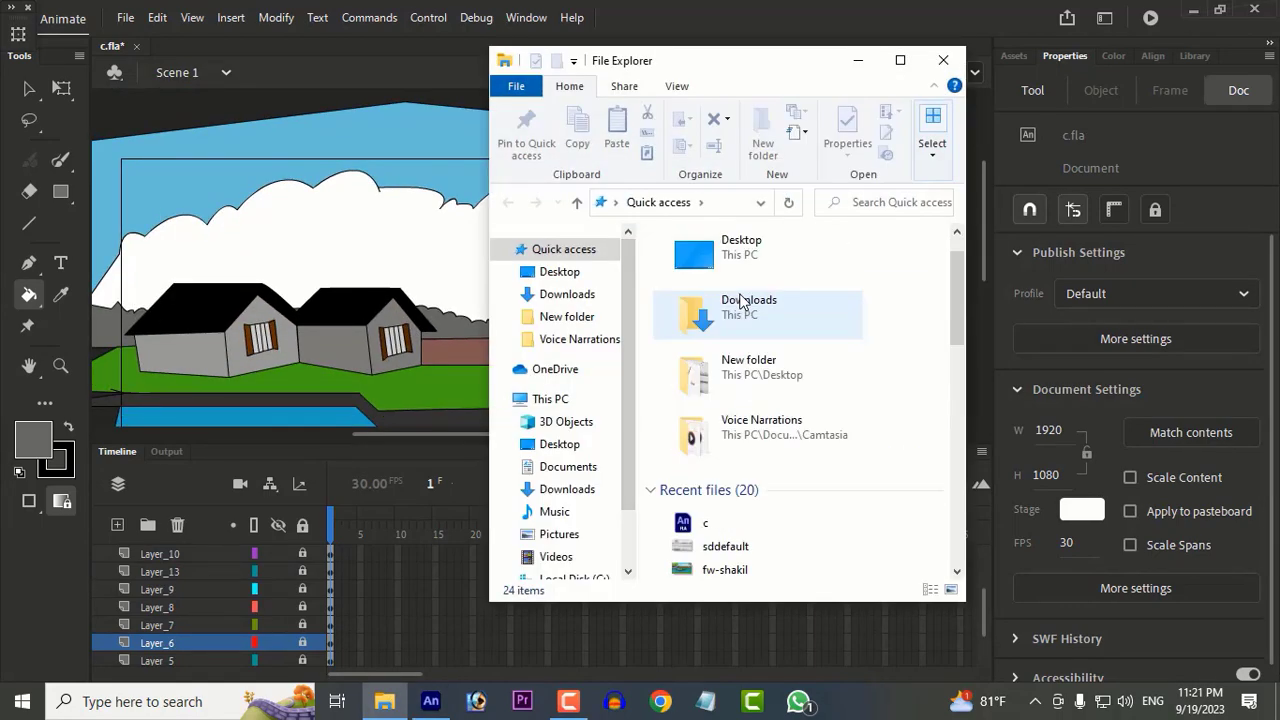
click(560, 273)
scroll(808, 409, up, 3)
double_click(691, 285)
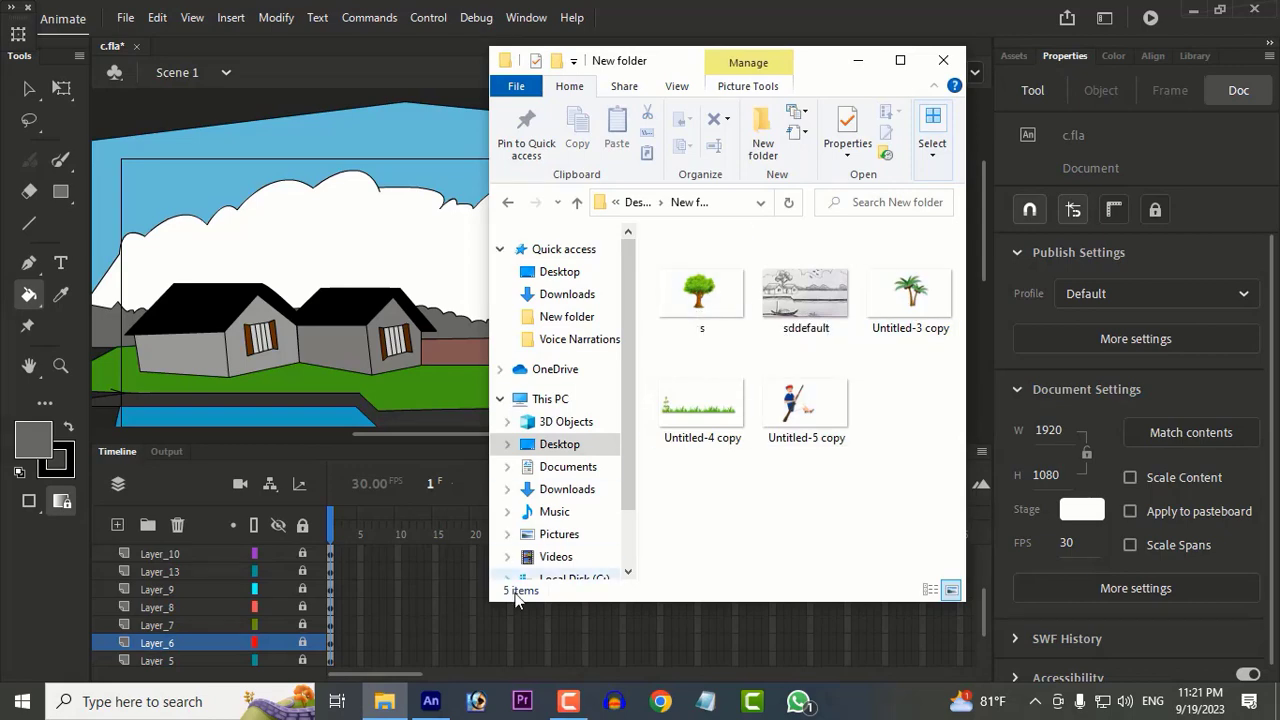
click(574, 702)
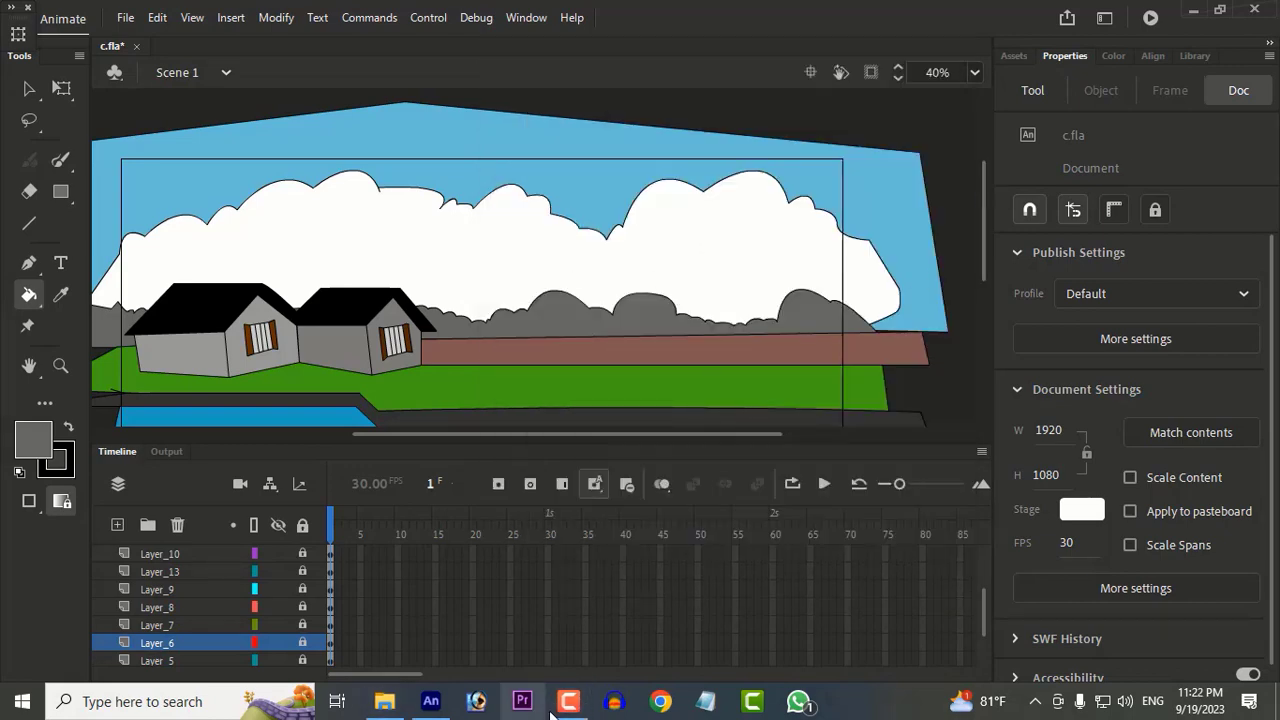
click(384, 701)
click(699, 255)
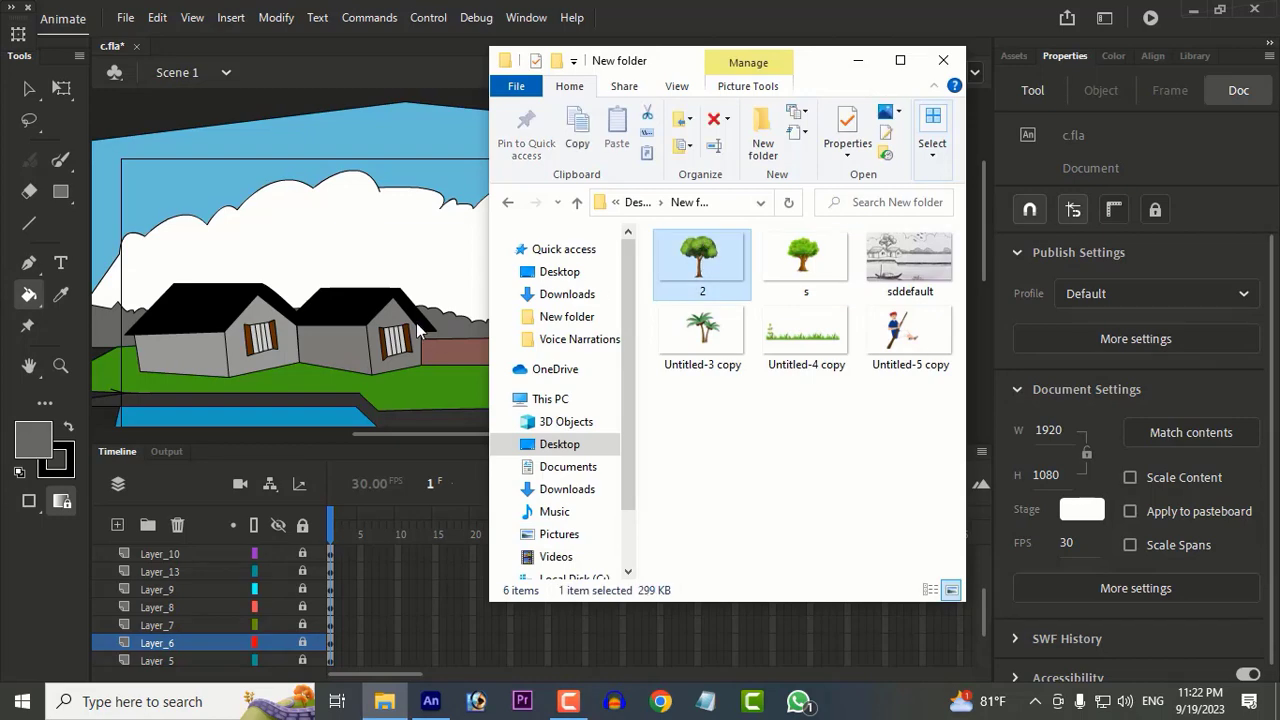
Step: Add a new layer above Layer_17 and bring the tree image 2 from File Explorer onto the stage
scroll(198, 604, up, 3)
click(190, 554)
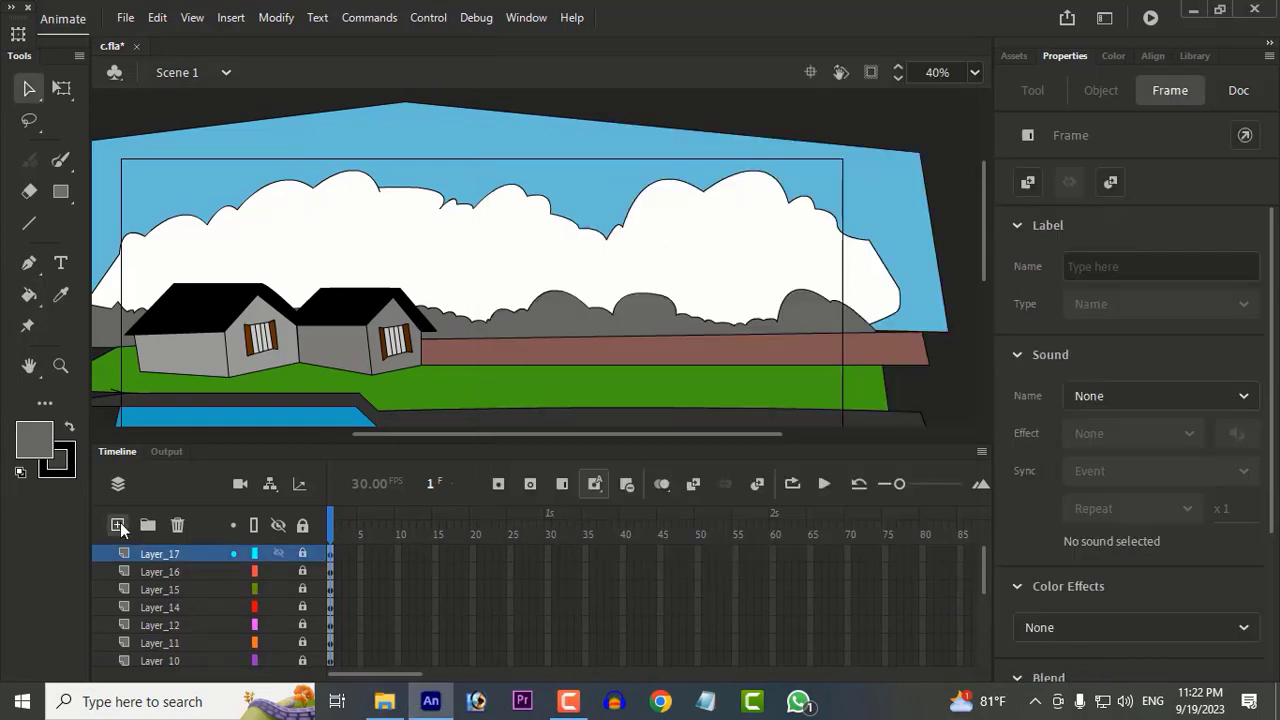
click(118, 525)
click(384, 701)
drag(690, 274, 387, 294)
click(858, 61)
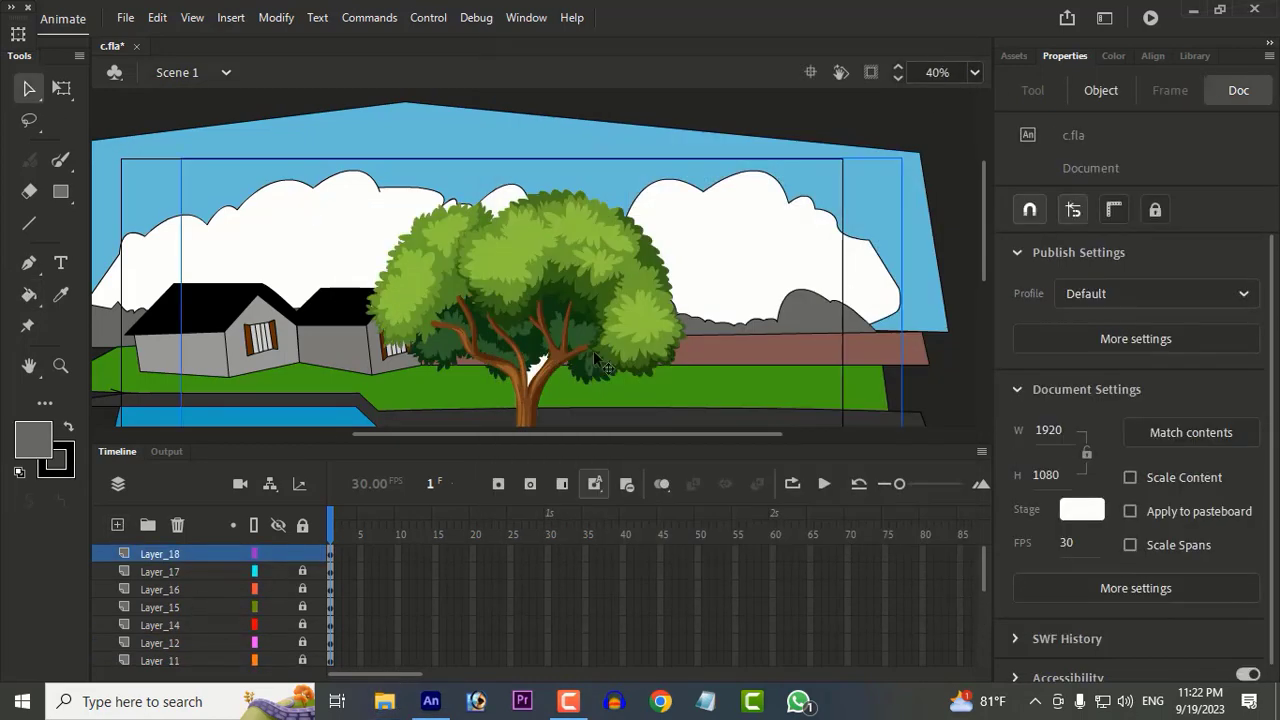
Step: Scale the tree down to a small size and place it on the brown strip's upper edge beside the second house
drag(563, 338, 590, 230)
scroll(590, 230, down, 2)
click(57, 90)
drag(346, 113, 504, 213)
scroll(600, 227, up, 4)
drag(376, 192, 424, 221)
key(ctrl+z)
drag(534, 250, 499, 340)
Step: Duplicate the small tree repeatedly along the brown strip's upper edge to form a row of ten trees
alt+drag(499, 340, 570, 342)
alt+drag(570, 342, 712, 340)
alt+drag(718, 340, 788, 339)
alt+drag(760, 340, 875, 341)
drag(755, 363, 744, 279)
click(612, 268)
click(678, 268)
click(704, 338)
click(608, 286)
drag(848, 379, 923, 374)
click(900, 374)
scroll(806, 373, down, 2)
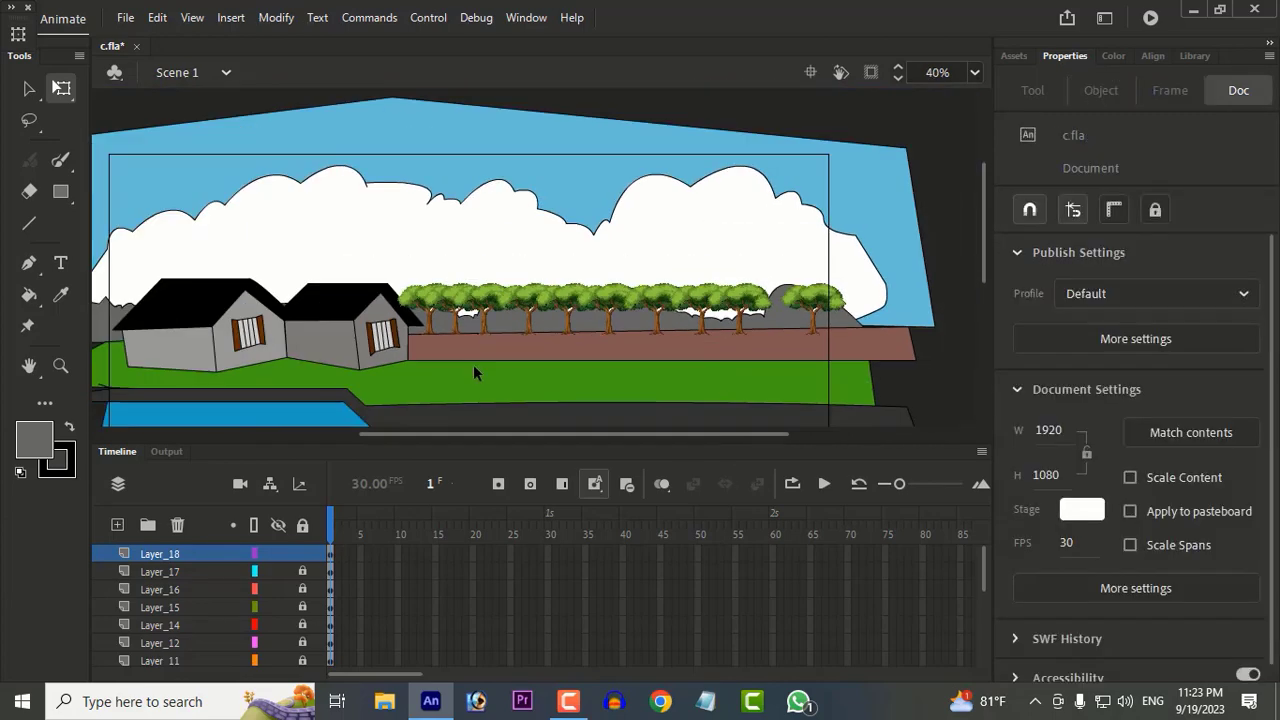
Step: Unlock all layers and select the brown strip's fill on Layer_17
key(n)
click(303, 527)
drag(406, 336, 409, 347)
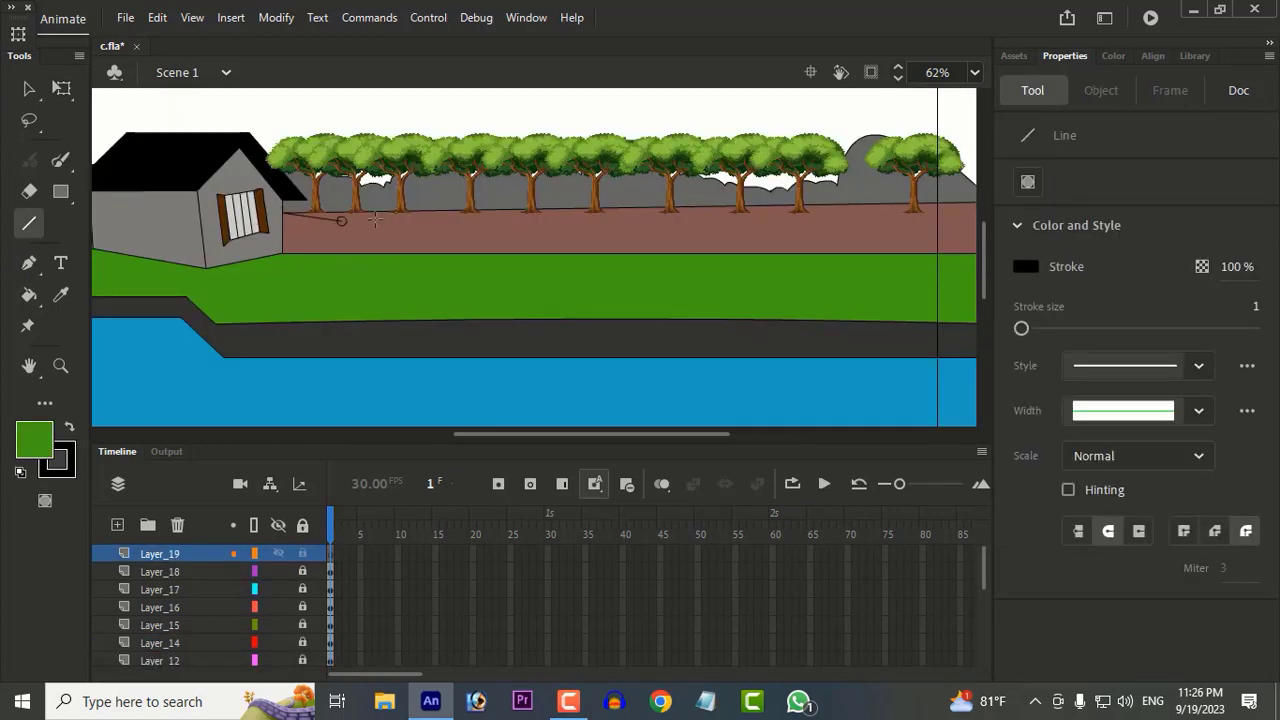
Step: Draw a long thin wedge outline on Layer_19 beneath the trees, starting at the second house and widening toward the stage's far edge
drag(290, 212, 915, 217)
key(space)
drag(819, 236, 559, 254)
mouse_move(656, 236)
mouse_down()
mouse_move(816, 219)
mouse_move(822, 236)
mouse_move(640, 224)
mouse_move(177, 231)
mouse_up()
key(space)
drag(303, 231, 742, 409)
ctrl+scroll(717, 314, up, 3)
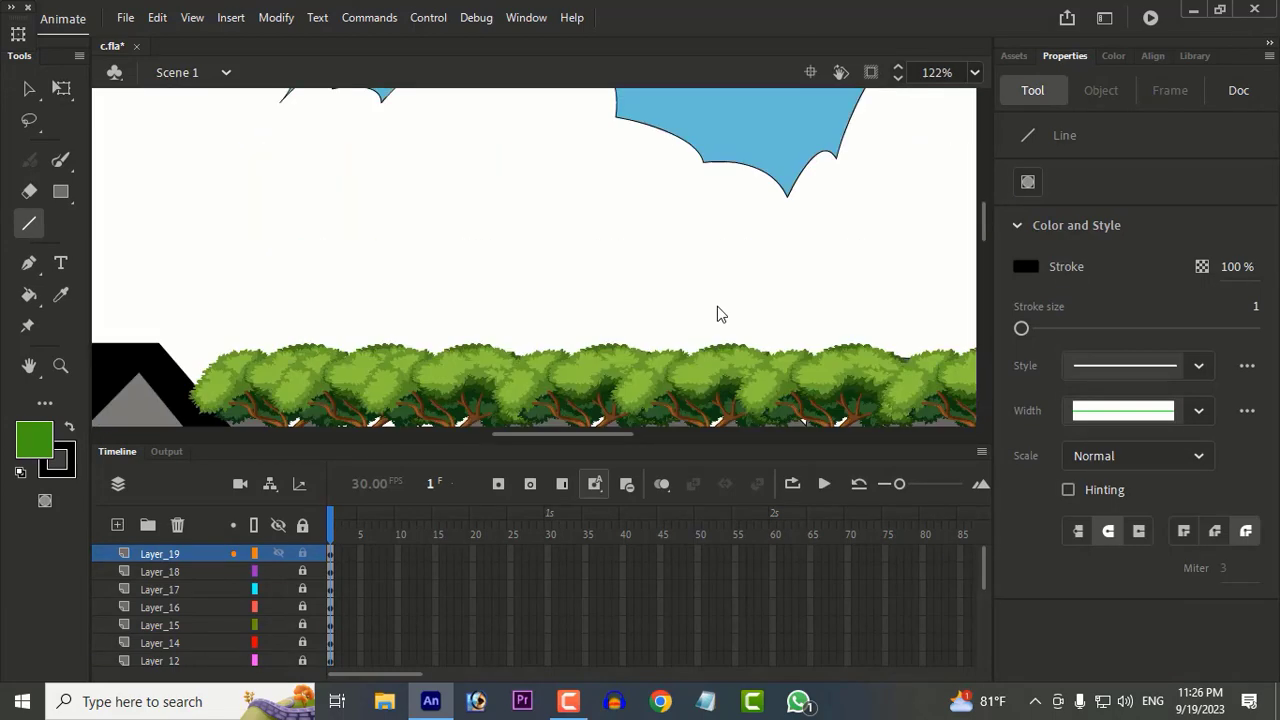
scroll(631, 290, down, 3)
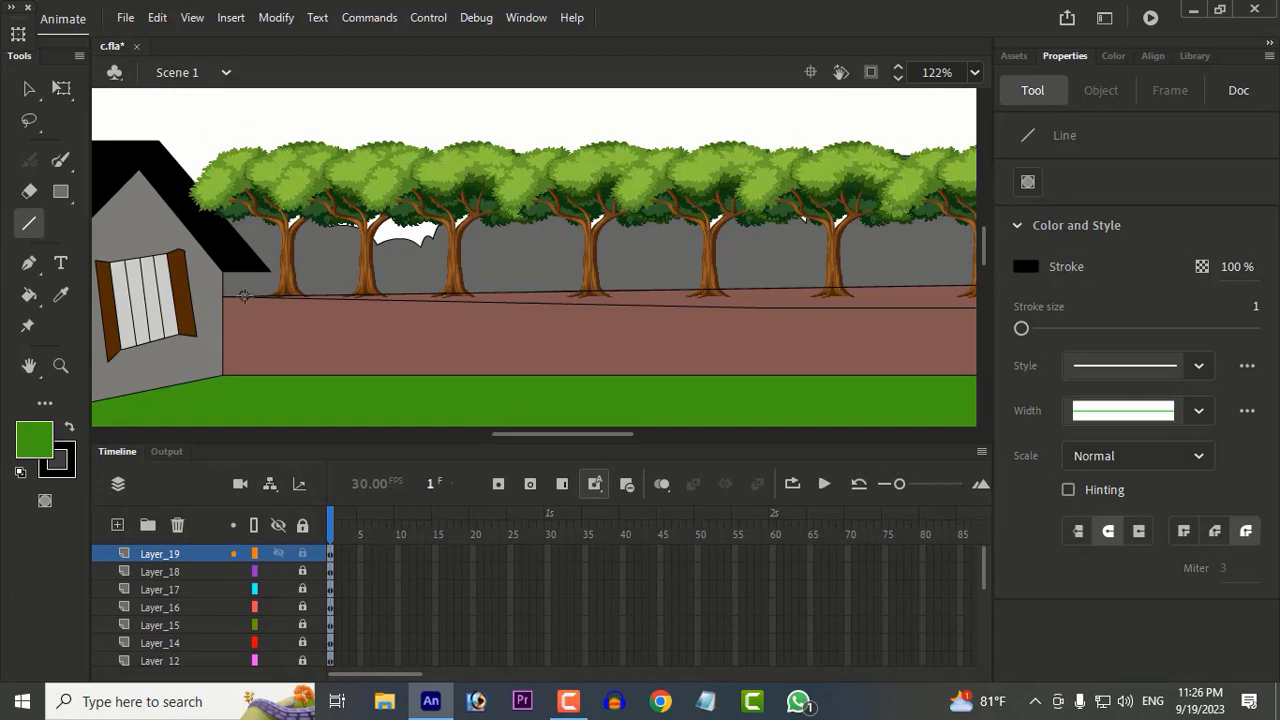
Step: Check the wedge outline's narrow end beside the house and undo the last two edits to it
key(k)
key(space)
drag(549, 305, 272, 300)
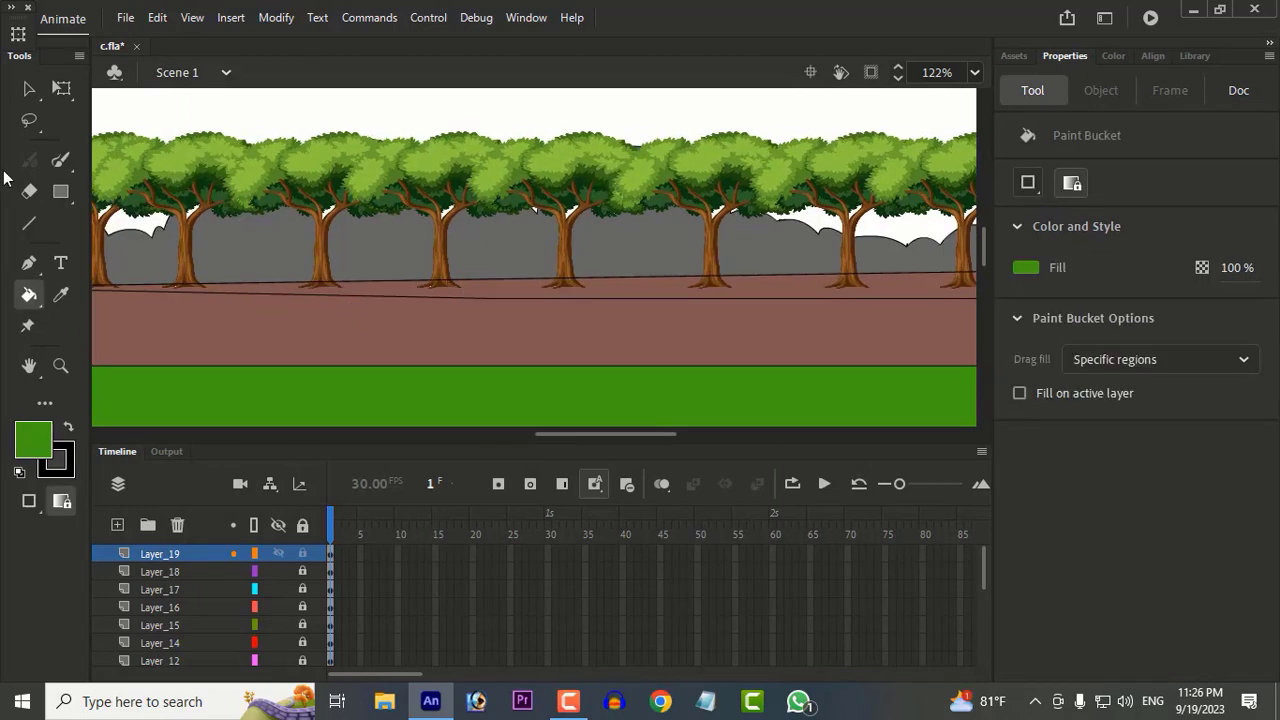
key(v)
click(452, 293)
scroll(287, 326, up, 4)
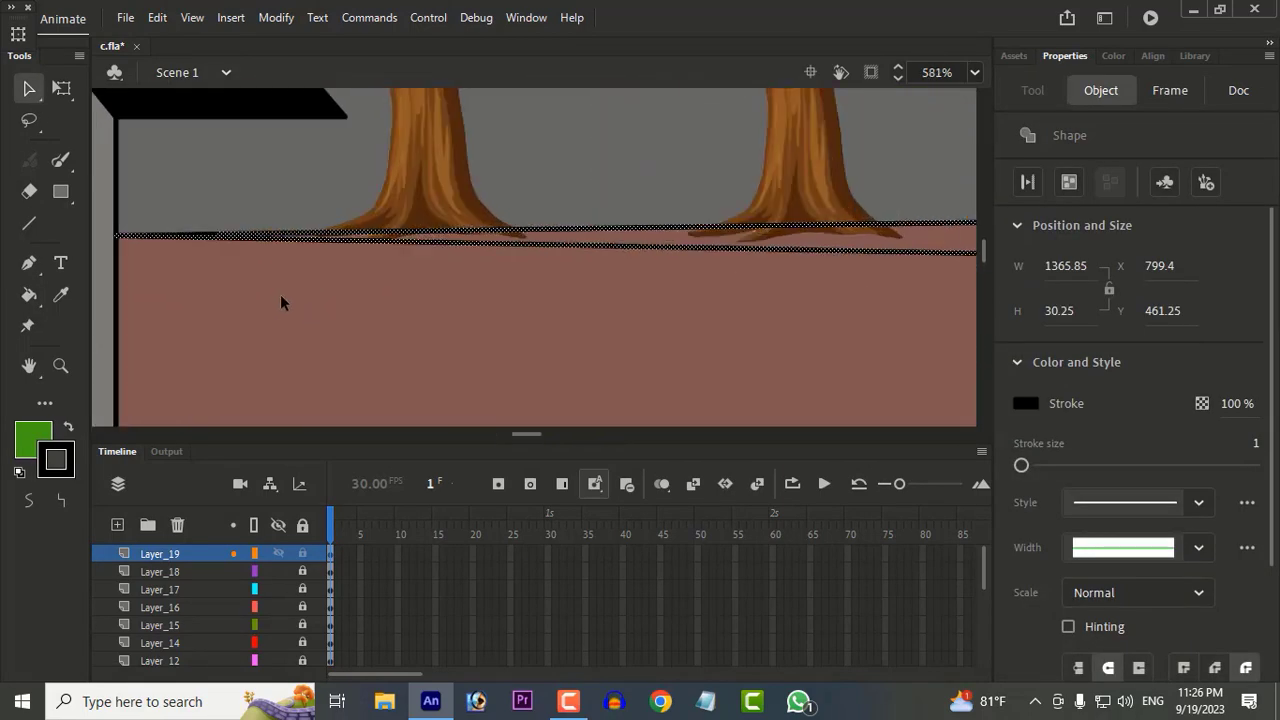
click(282, 299)
key(ctrl+z)
key(ctrl+z)
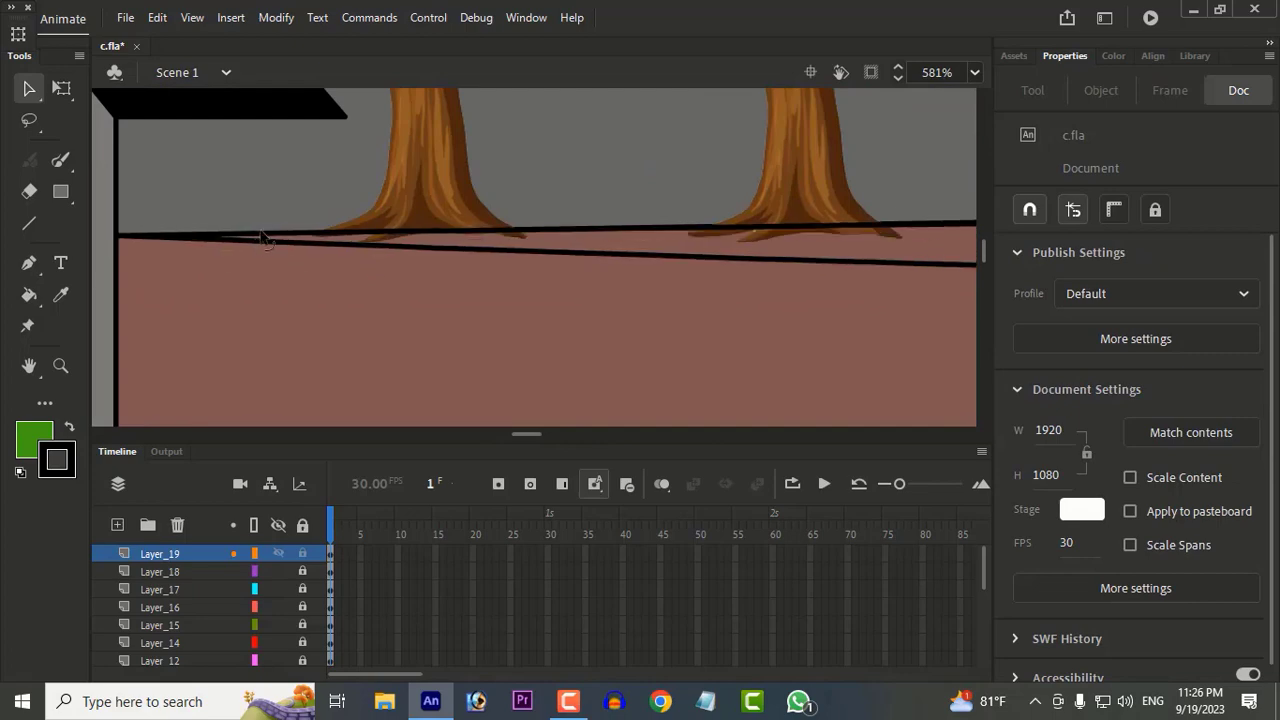
Step: Pull the wedge outline's narrow end onto its lower line to close the gap and fill the wedge with the grass green
click(270, 236)
drag(234, 236, 260, 242)
click(377, 286)
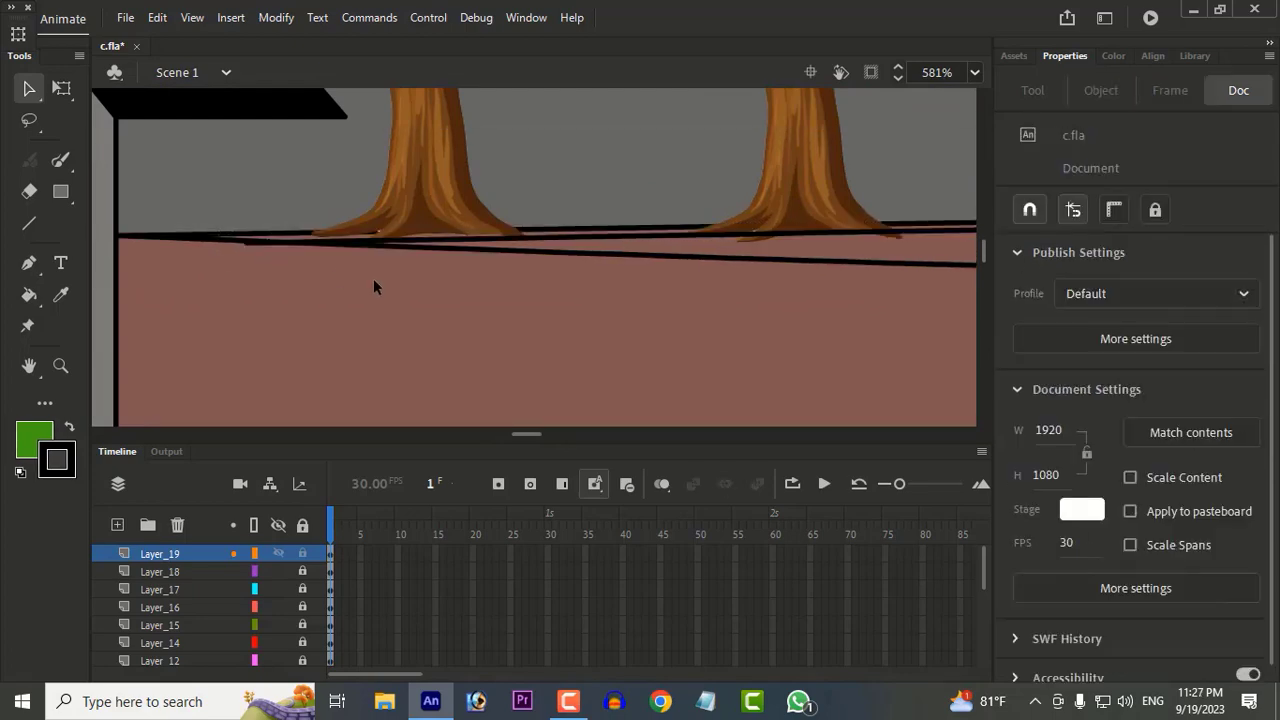
key(k)
scroll(552, 250, down, 2)
click(552, 250)
scroll(552, 250, down, 5)
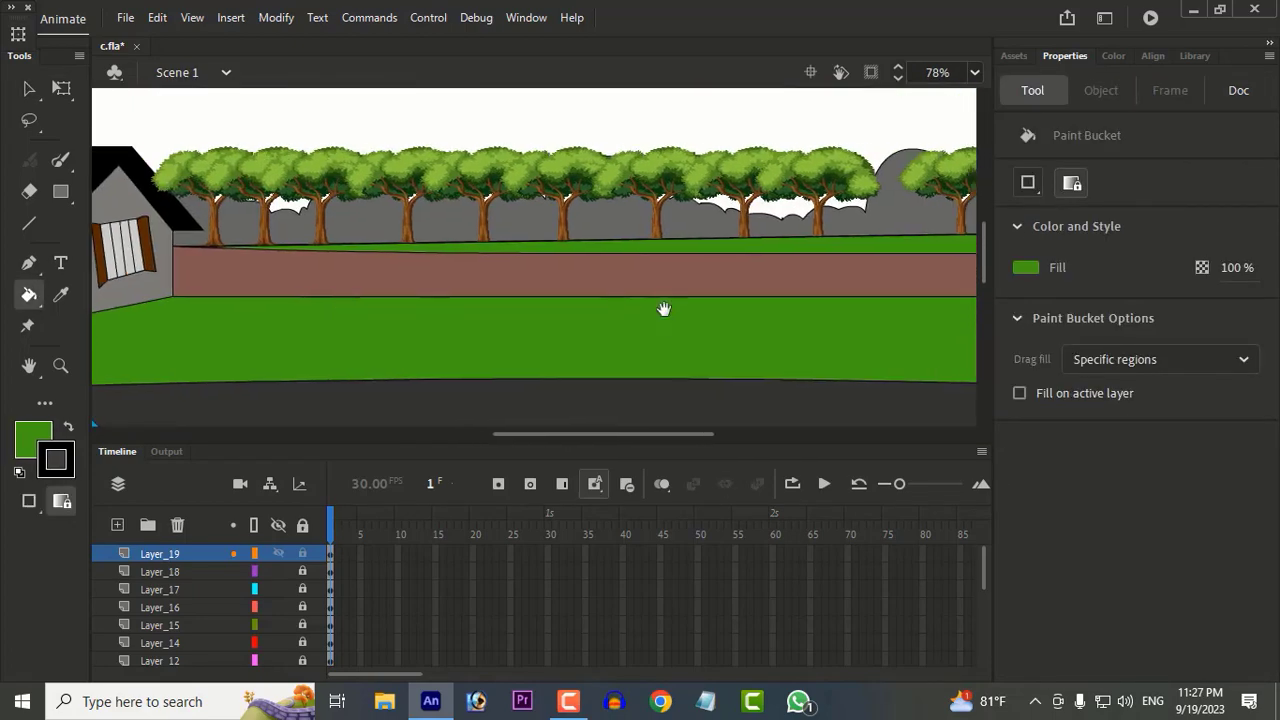
Step: Move Layer_19 below Layer_18 so the trees stand in front, and bend the green wedge's edge slightly downward
drag(160, 553, 199, 576)
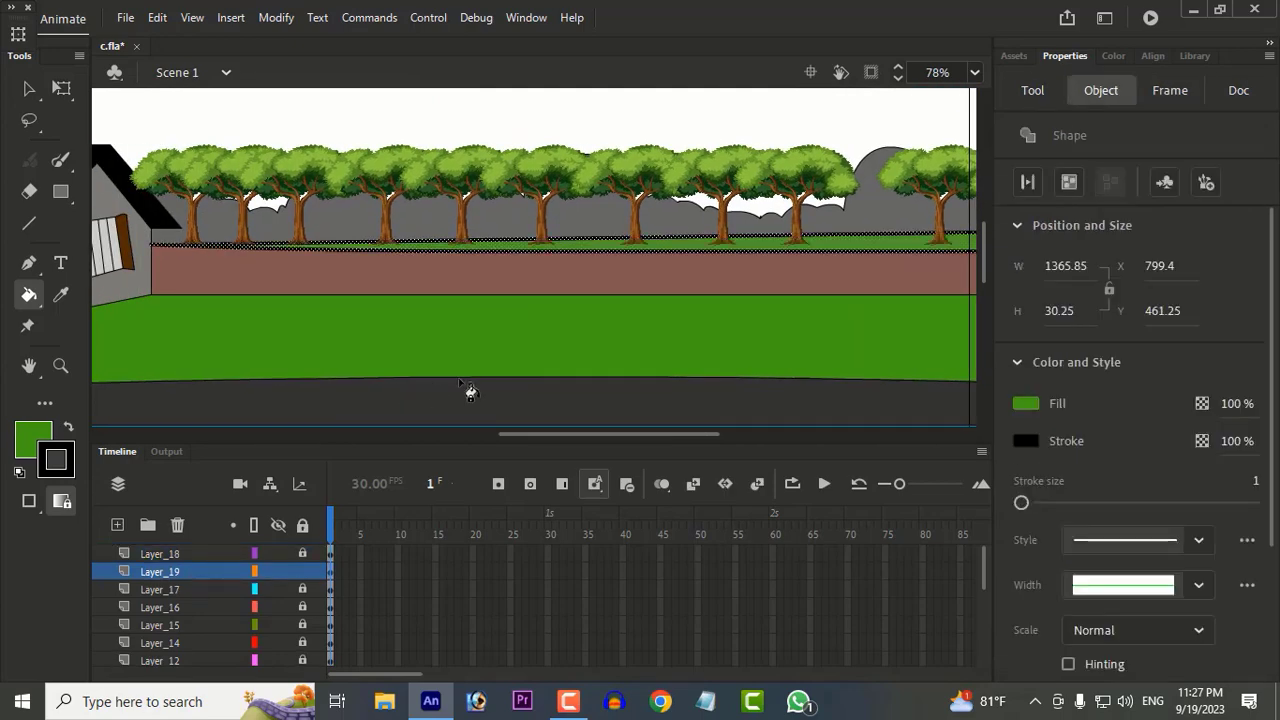
scroll(526, 366, down, 1)
key(v)
click(957, 349)
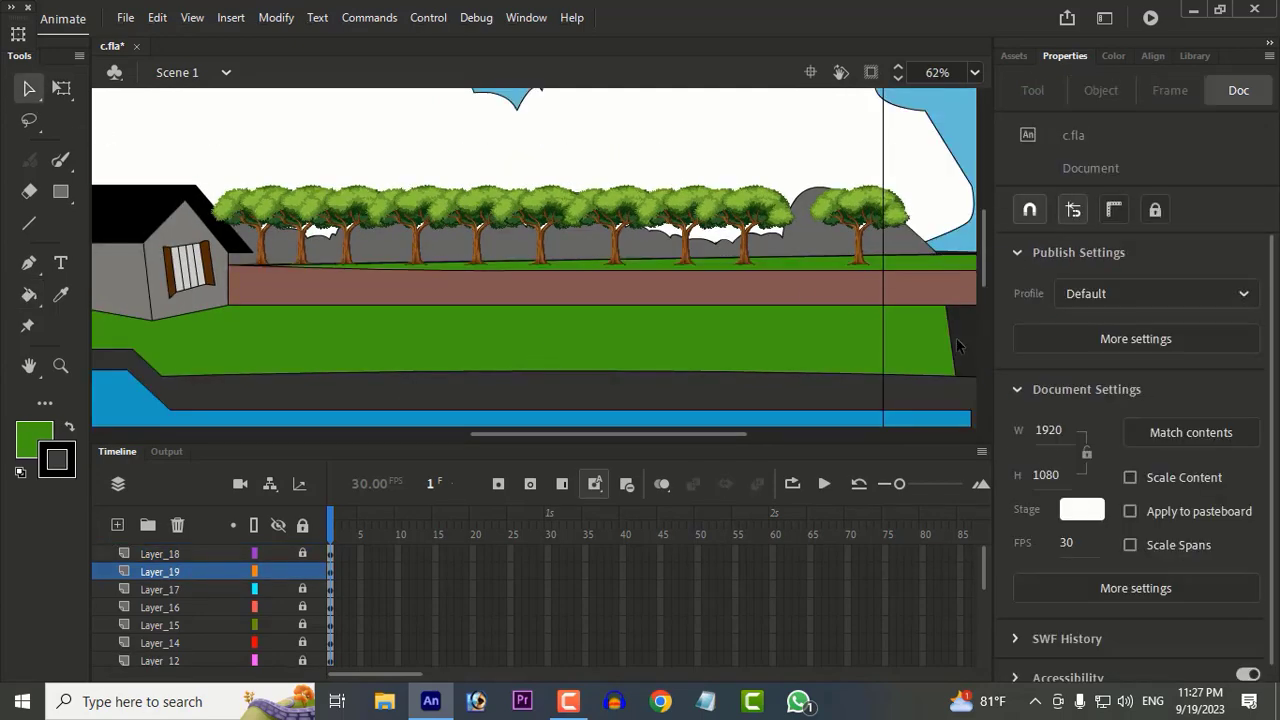
drag(632, 261, 634, 268)
click(968, 342)
Step: Lock Layer_19 and add a new layer above Layer_18
scroll(964, 340, down, 3)
scroll(760, 380, down, 3)
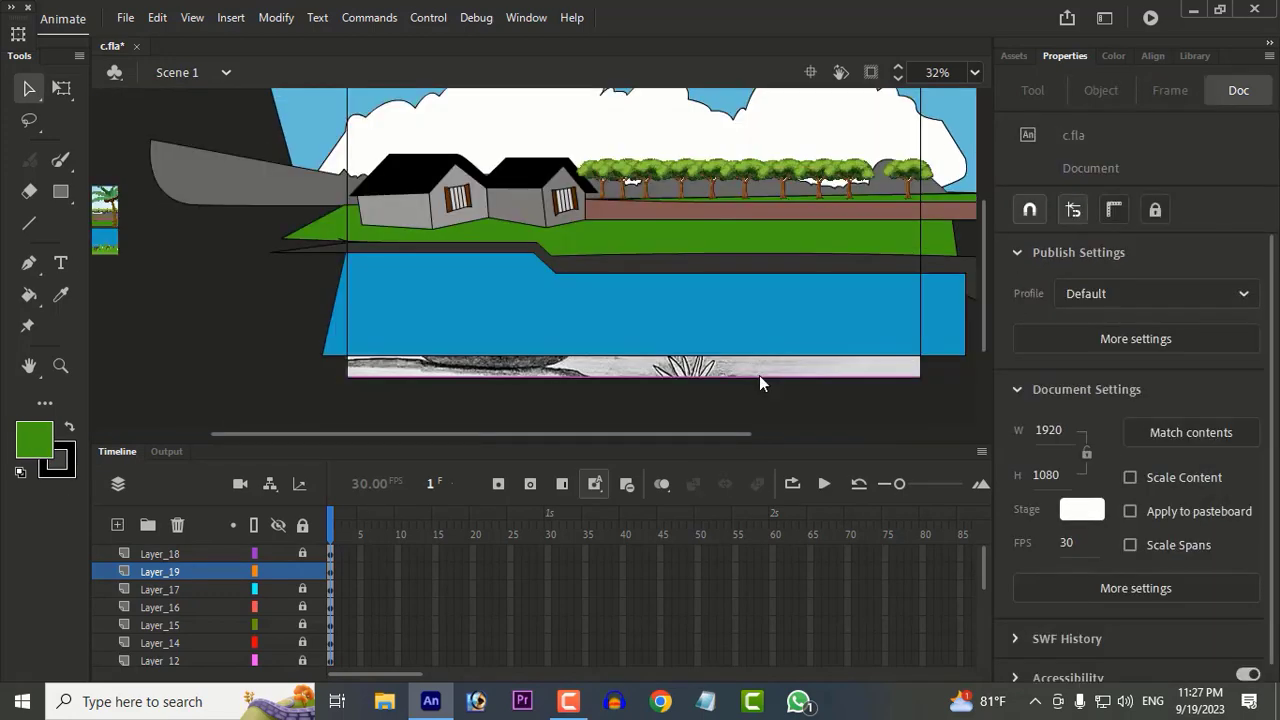
scroll(830, 197, up, 2)
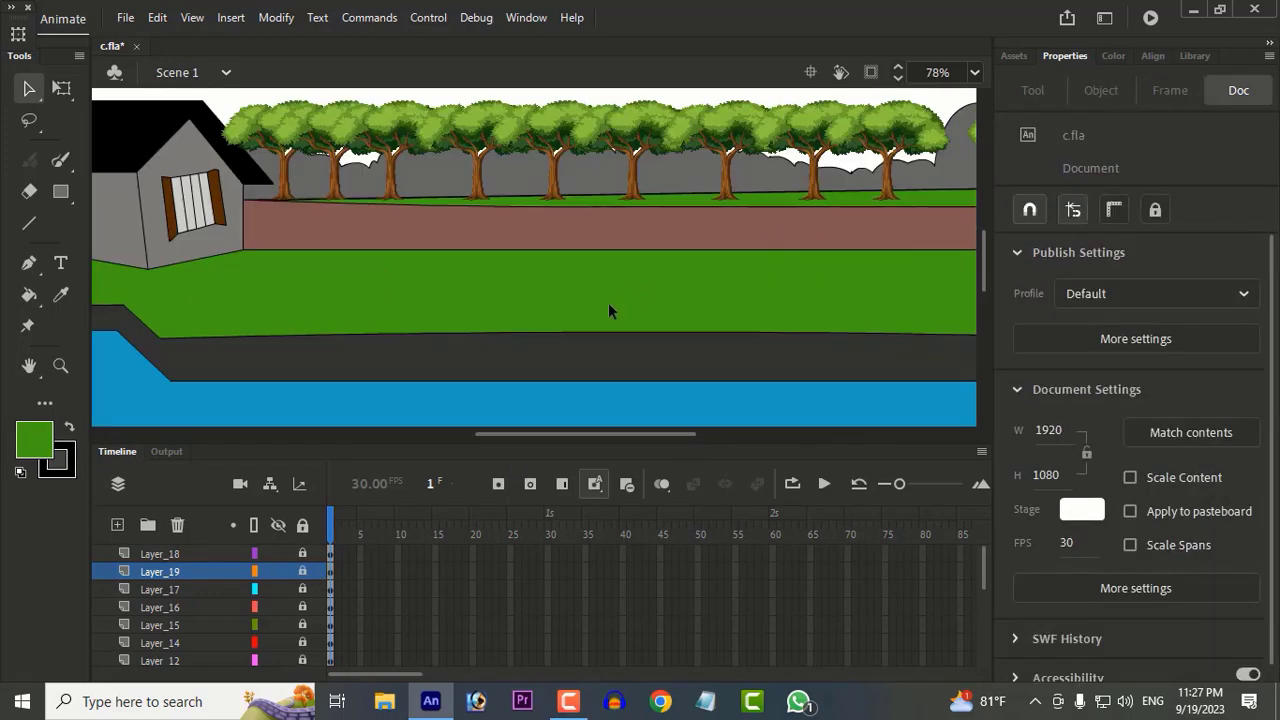
scroll(608, 302, down, 1)
click(117, 524)
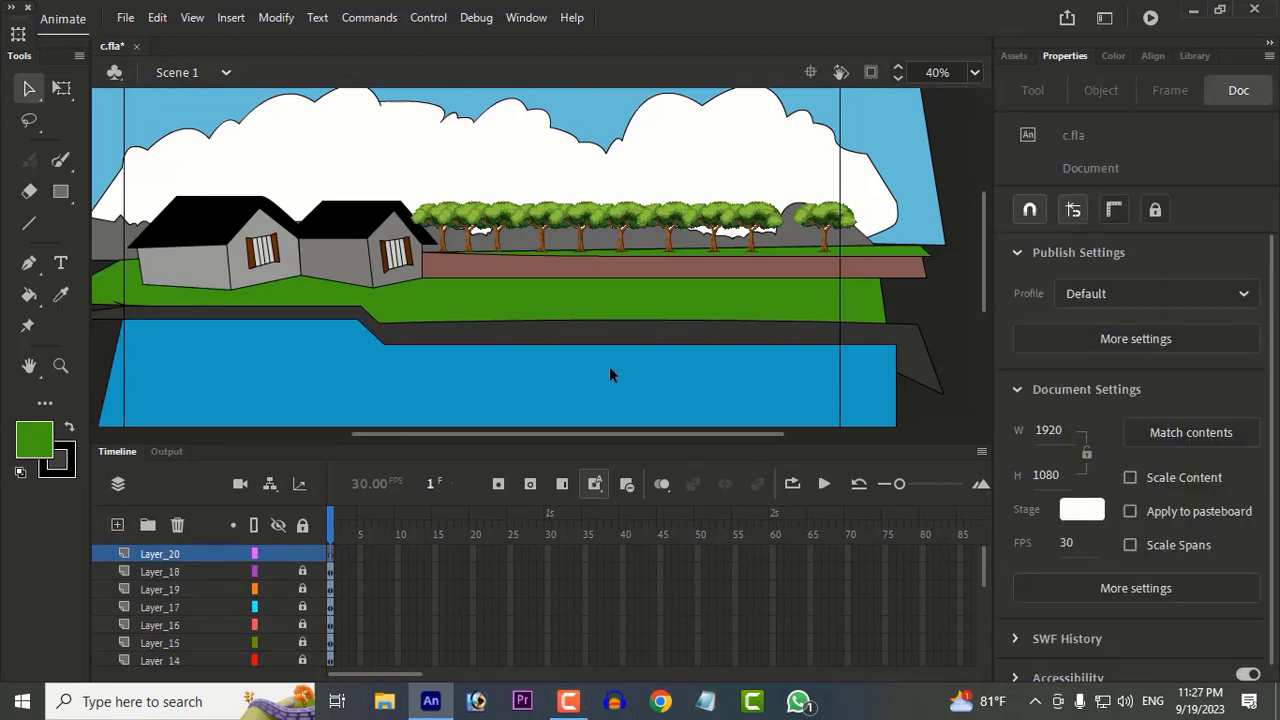
Step: Import the tree picture s.png from the Desktop's New folder onto the stage in Layer_20
click(384, 701)
click(559, 271)
scroll(790, 420, down, 5)
scroll(790, 410, up, 6)
double_click(711, 330)
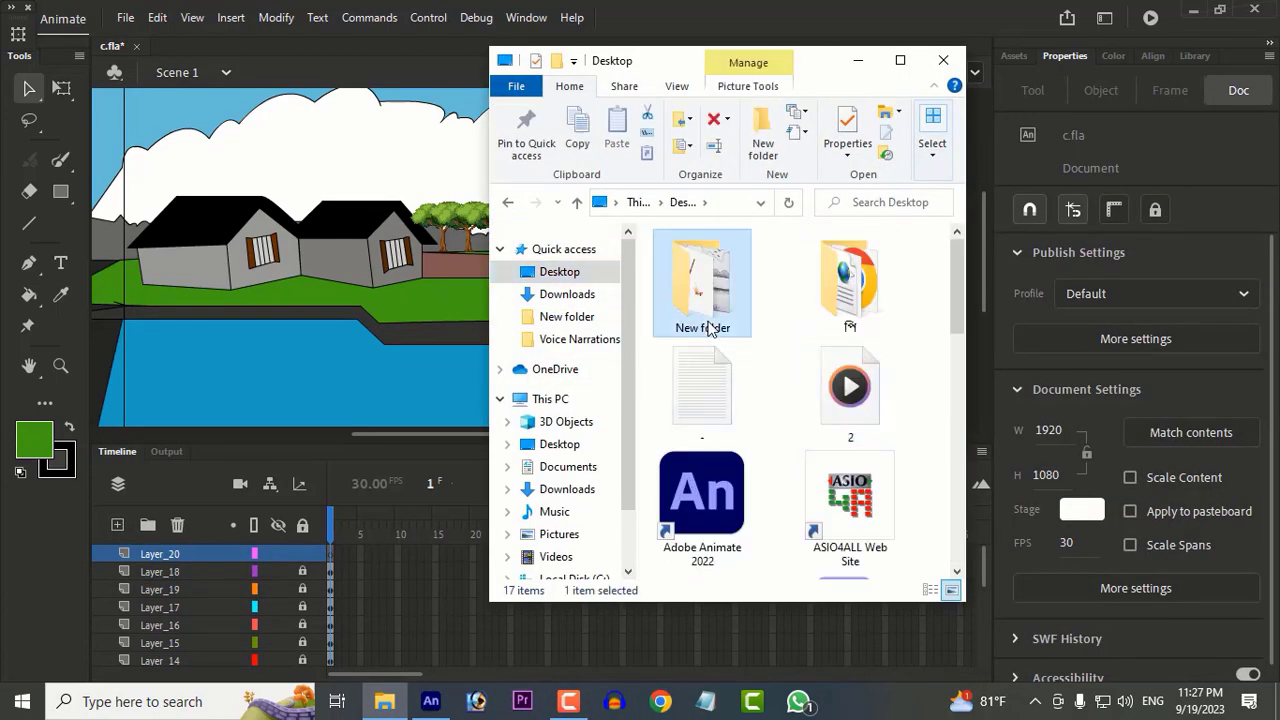
drag(803, 288, 407, 341)
click(943, 60)
Step: Move the large tree over the houses and place Layer_20 between Layer_6 and Layer_5 so the tree stands behind them
scroll(612, 285, down, 3)
scroll(471, 270, up, 2)
drag(590, 311, 389, 245)
drag(198, 554, 192, 662)
mouse_move(195, 608)
mouse_down()
mouse_move(192, 662)
mouse_move(187, 592)
mouse_up()
scroll(191, 650, down, 1)
drag(187, 605, 189, 568)
scroll(609, 265, up, 2)
Step: Scale the large tree picture to about 1028 by 538 px and position it behind the left house
click(62, 90)
scroll(384, 178, down, 4)
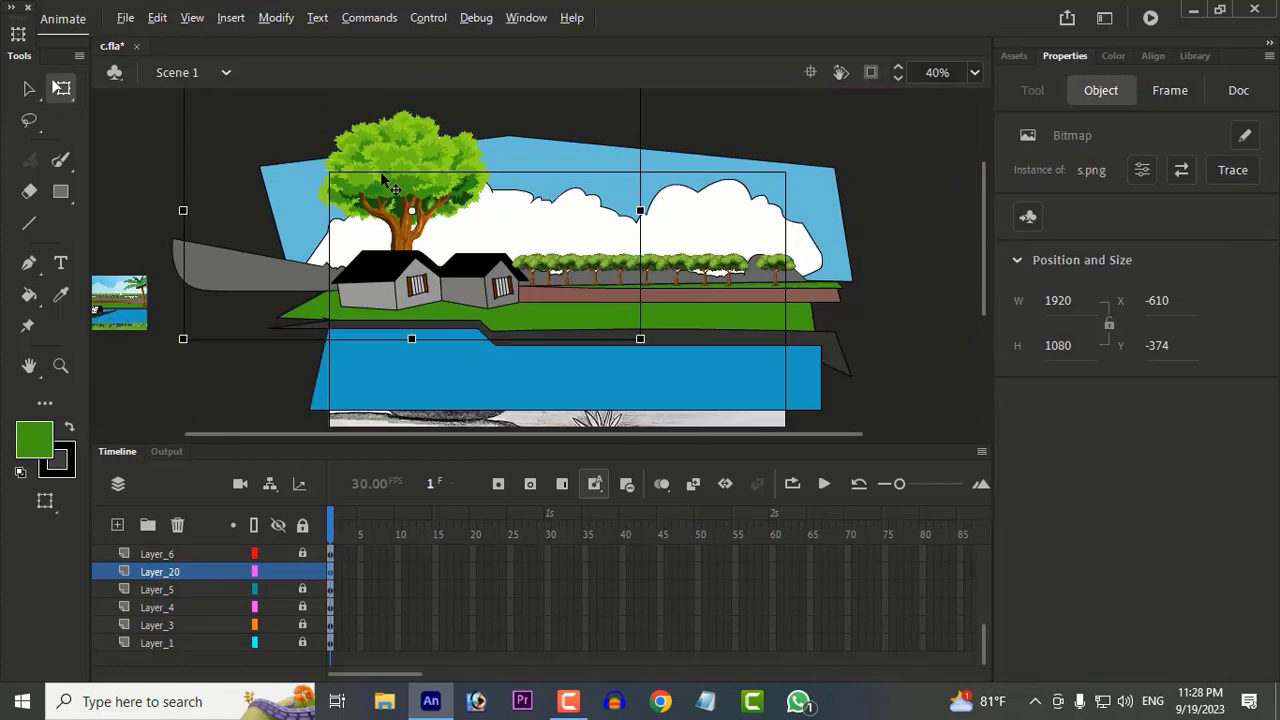
drag(286, 120, 340, 154)
scroll(466, 210, up, 3)
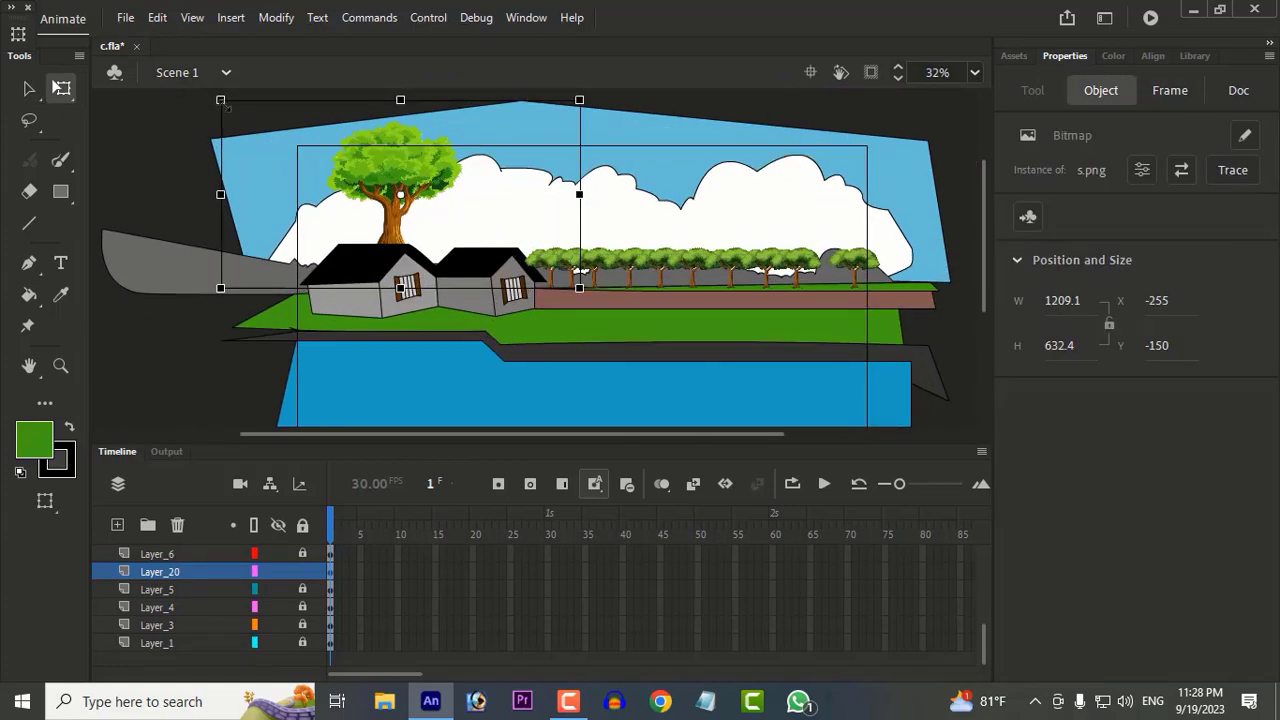
drag(224, 104, 263, 124)
drag(420, 188, 375, 217)
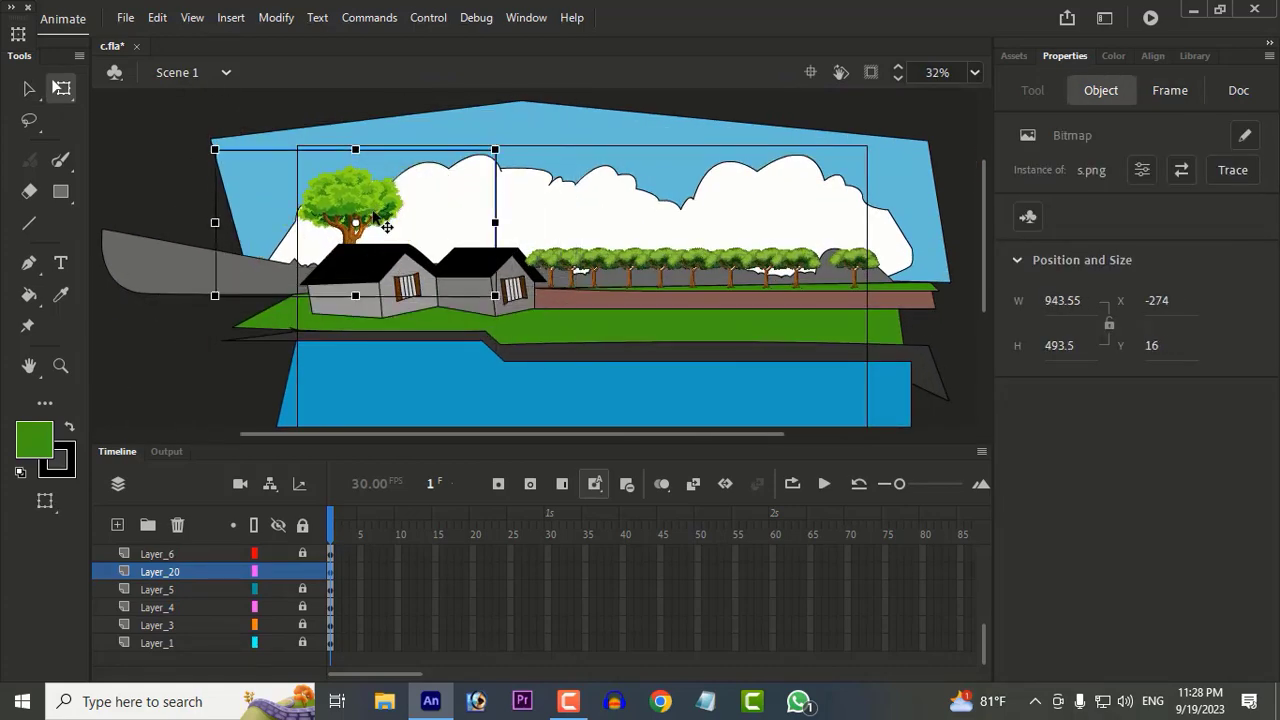
scroll(447, 233, up, 2)
drag(509, 126, 526, 113)
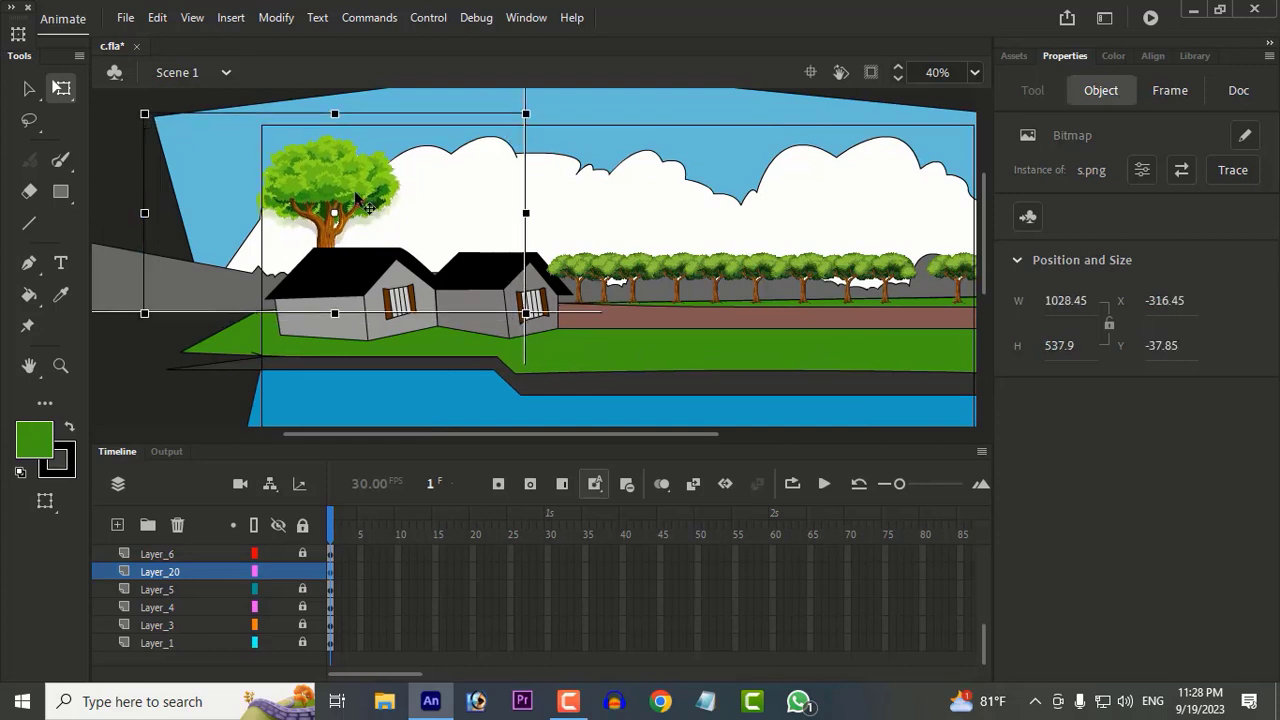
Step: Duplicate the large tree and set the two trees side by side behind the left house
drag(364, 220, 392, 205)
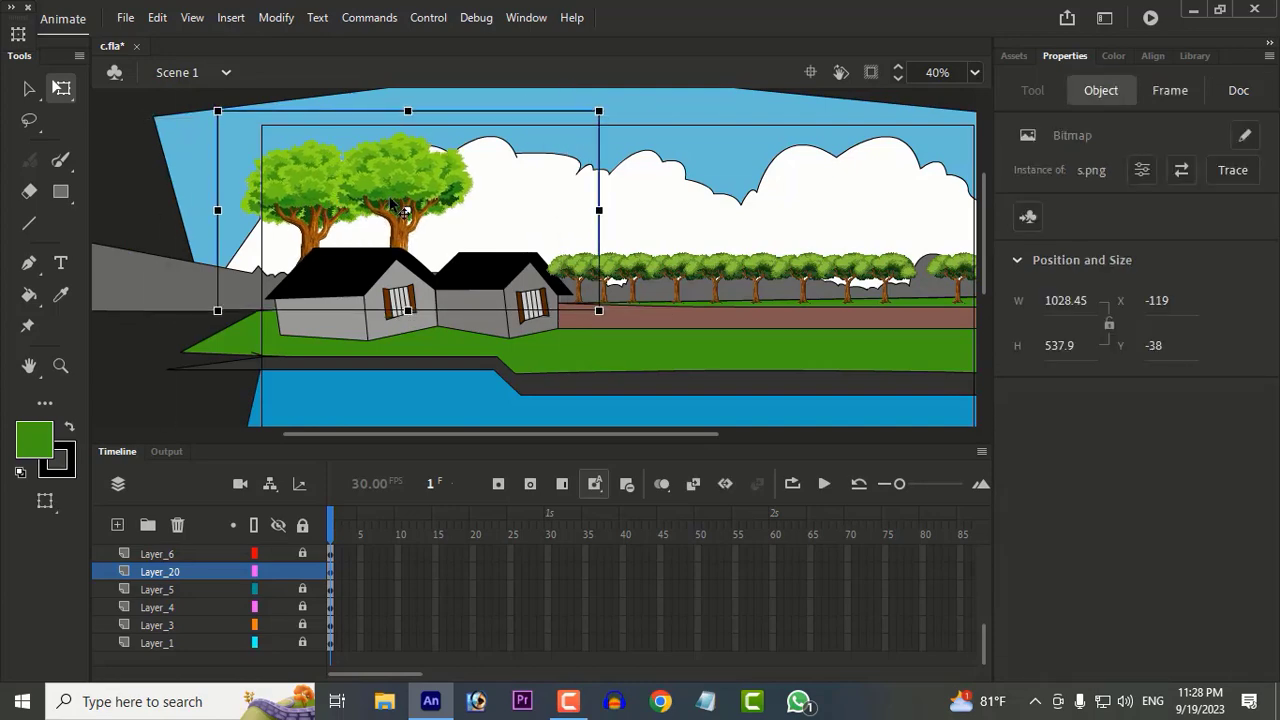
scroll(397, 208, down, 2)
scroll(557, 314, up, 2)
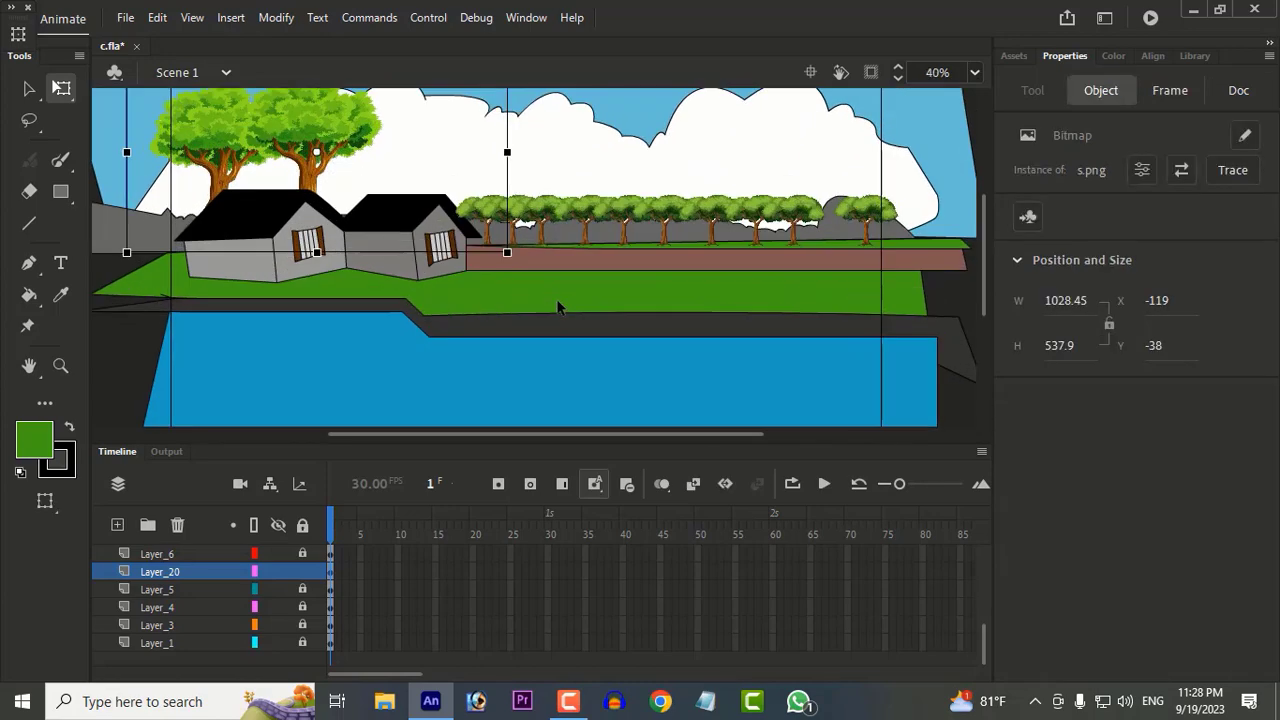
Step: Lock Layer_20 and recolour the clouds on Layer_5 light grey at 87% opacity without outlines
click(302, 526)
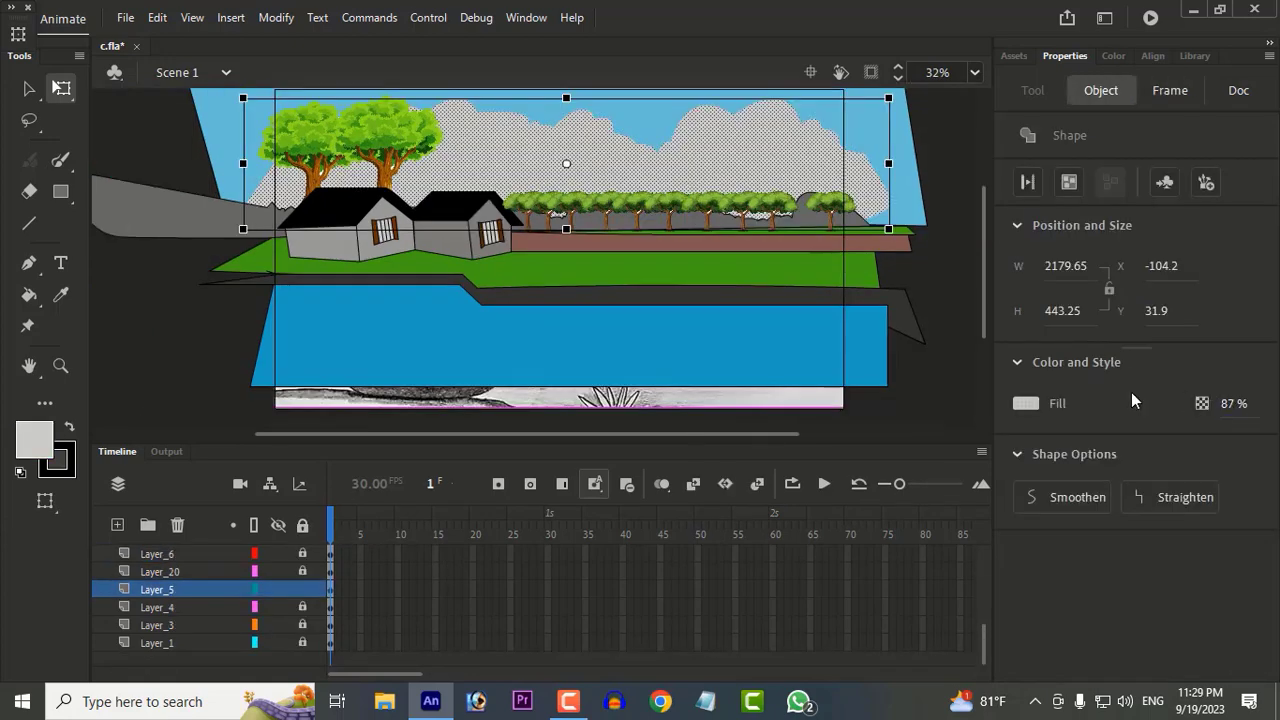
click(929, 377)
click(810, 168)
click(952, 383)
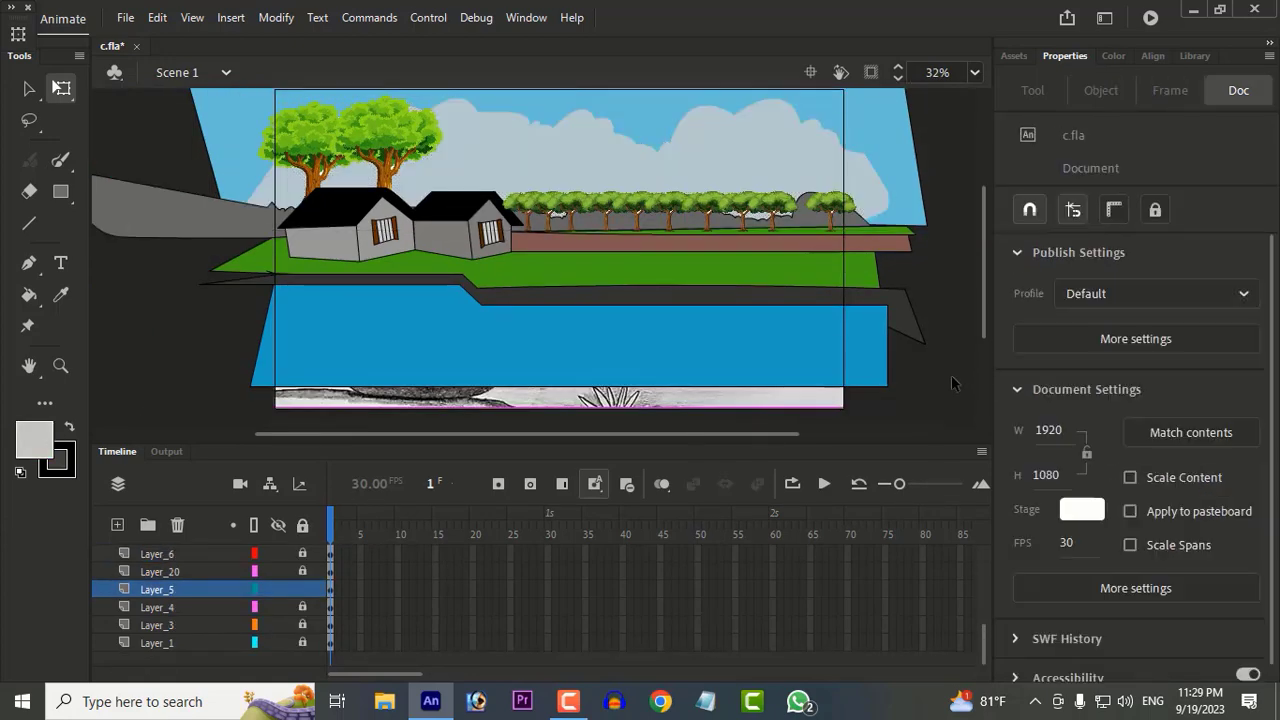
Step: Clip the content outside the stage and check the framed scene
click(872, 73)
scroll(668, 241, up, 1)
scroll(668, 241, down, 1)
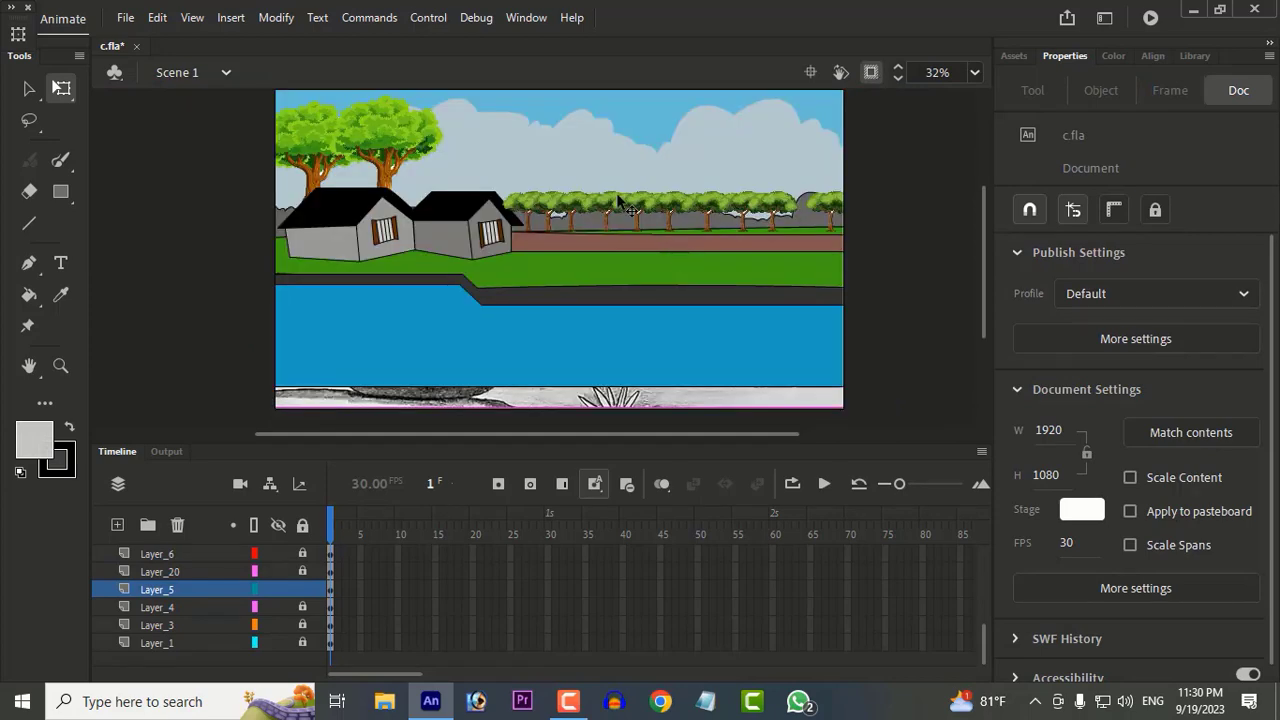
scroll(617, 196, up, 2)
scroll(738, 297, down, 1)
scroll(738, 300, up, 1)
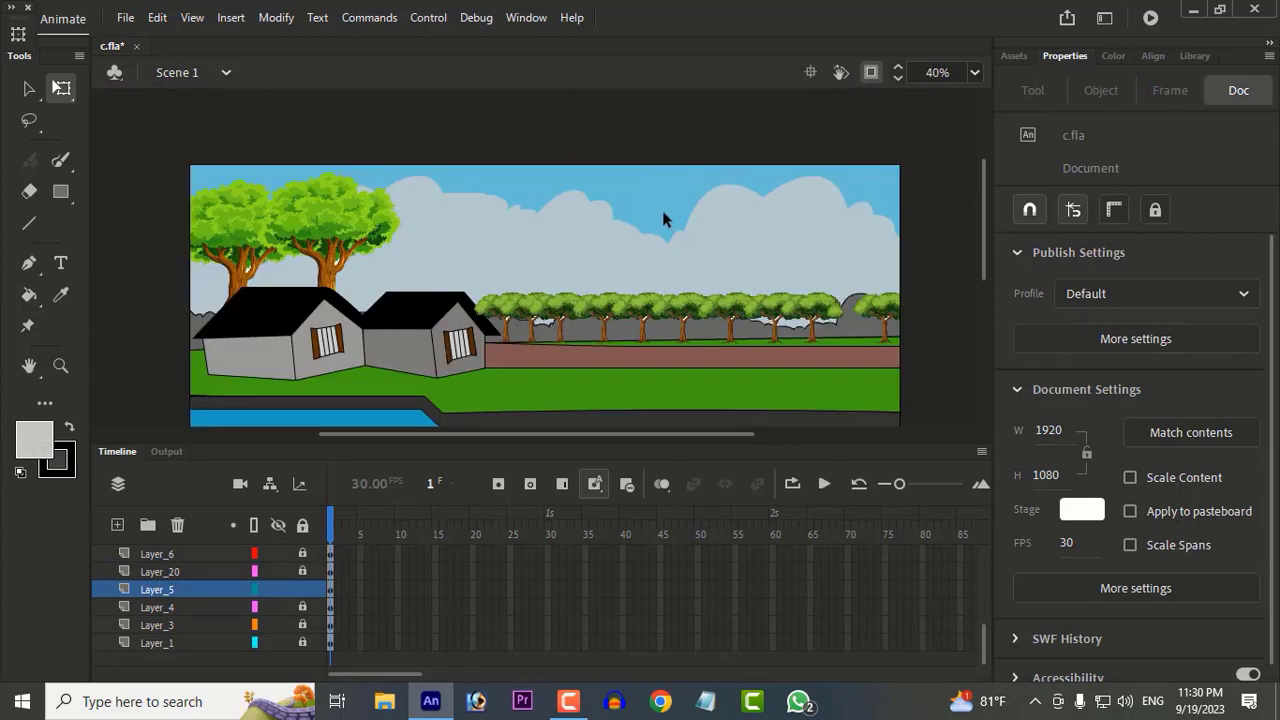
Step: Select the sky shape on Layer_4 and change its solid fill to a linear gradient
click(302, 524)
click(549, 196)
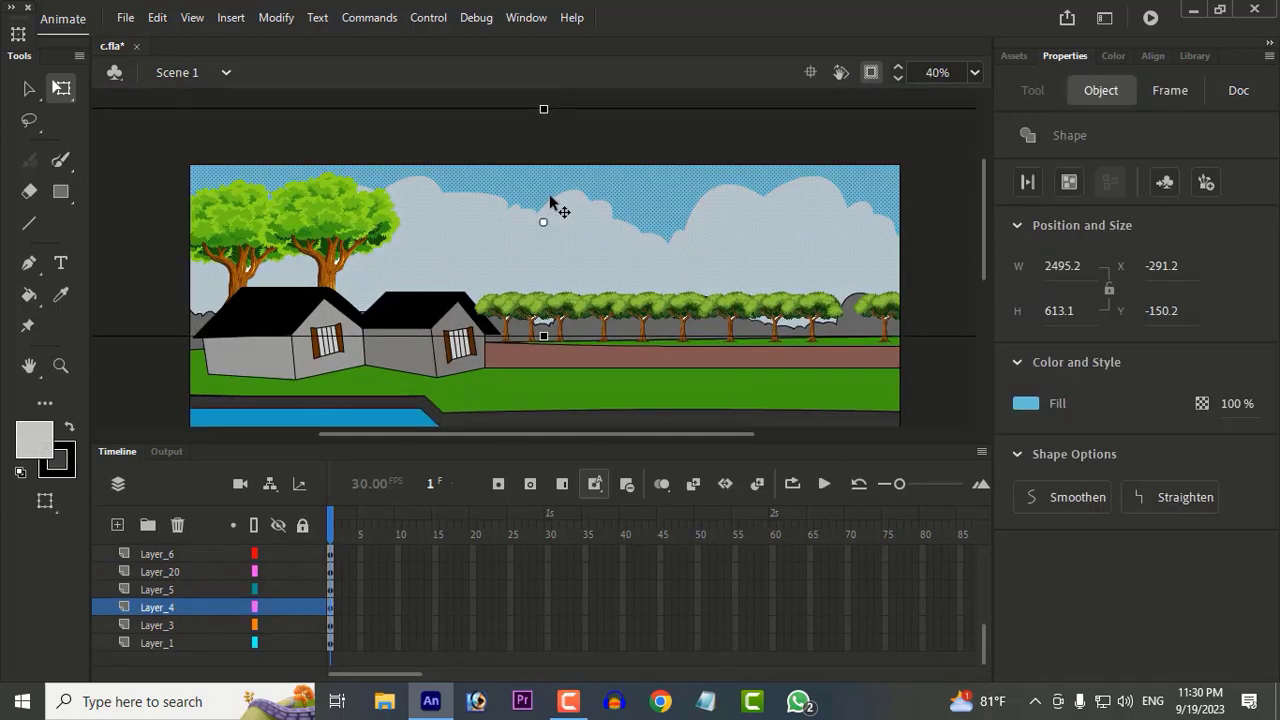
click(302, 525)
click(1113, 55)
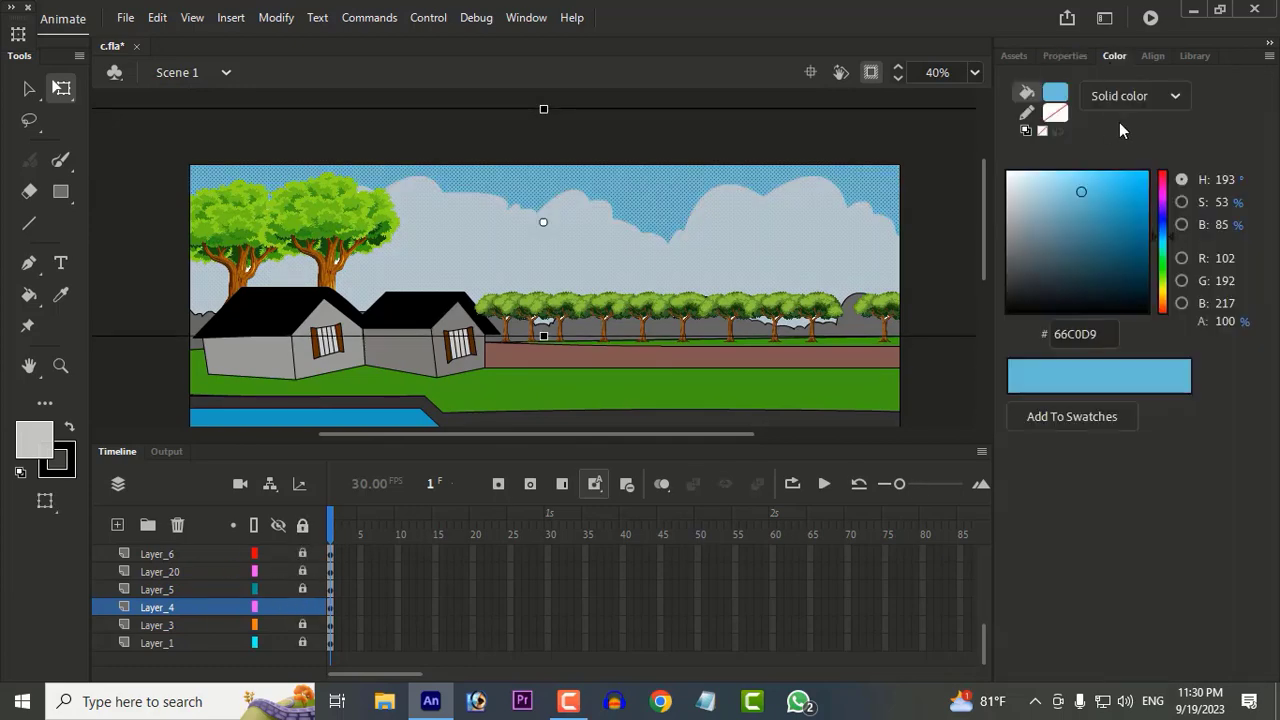
click(1135, 95)
Step: Colour the sky gradient's stops blue 3894CC and dark grey-blue 496B80
click(1100, 186)
click(1163, 230)
click(1089, 186)
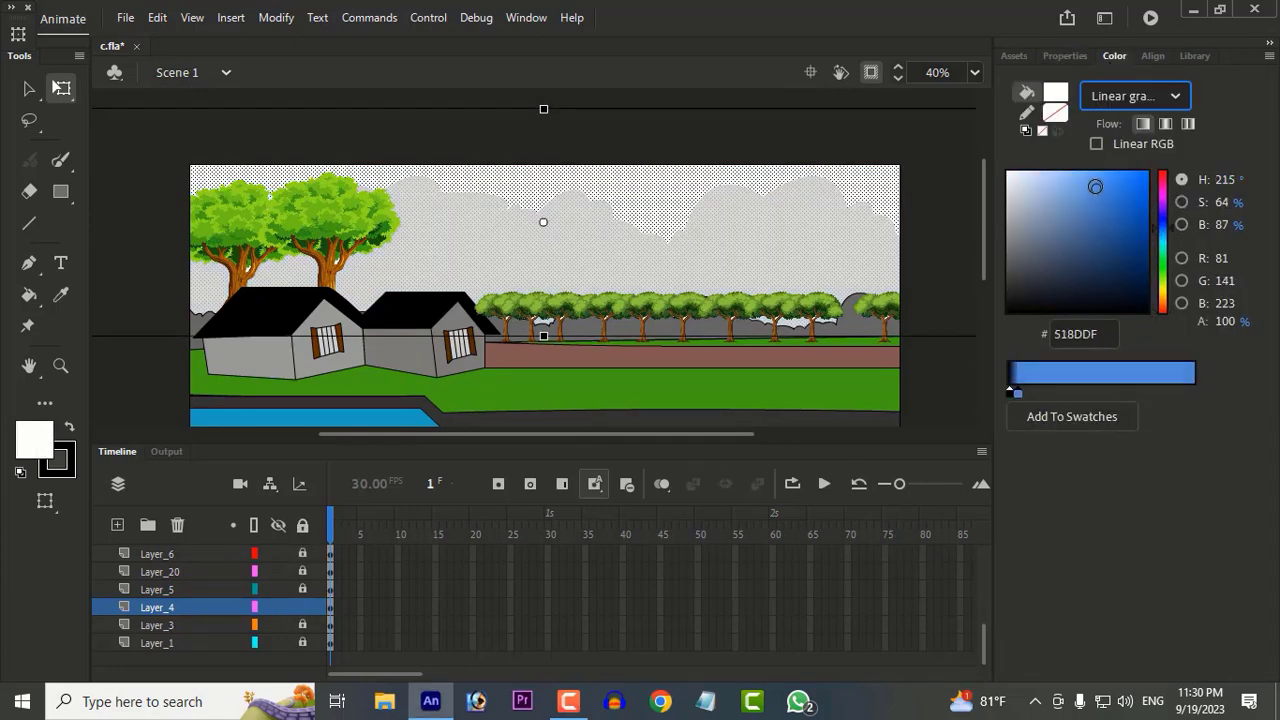
click(1163, 243)
mouse_move(1112, 212)
mouse_down()
mouse_move(1069, 189)
mouse_move(1066, 215)
mouse_move(1112, 214)
mouse_move(1109, 202)
mouse_up()
click(1163, 232)
drag(1014, 392, 1094, 430)
drag(1100, 224, 1067, 240)
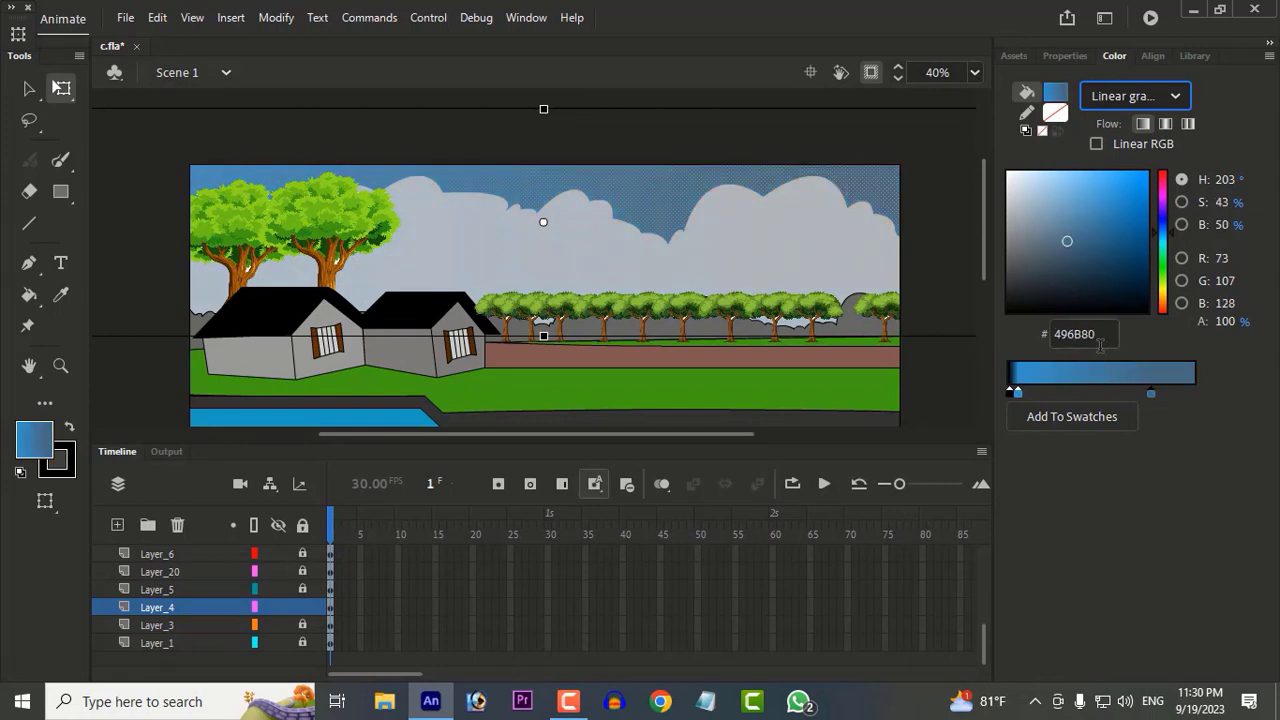
Step: Remove the extra first stop from the sky gradient, keeping two stops of blue 3894CC
drag(1019, 393, 1080, 471)
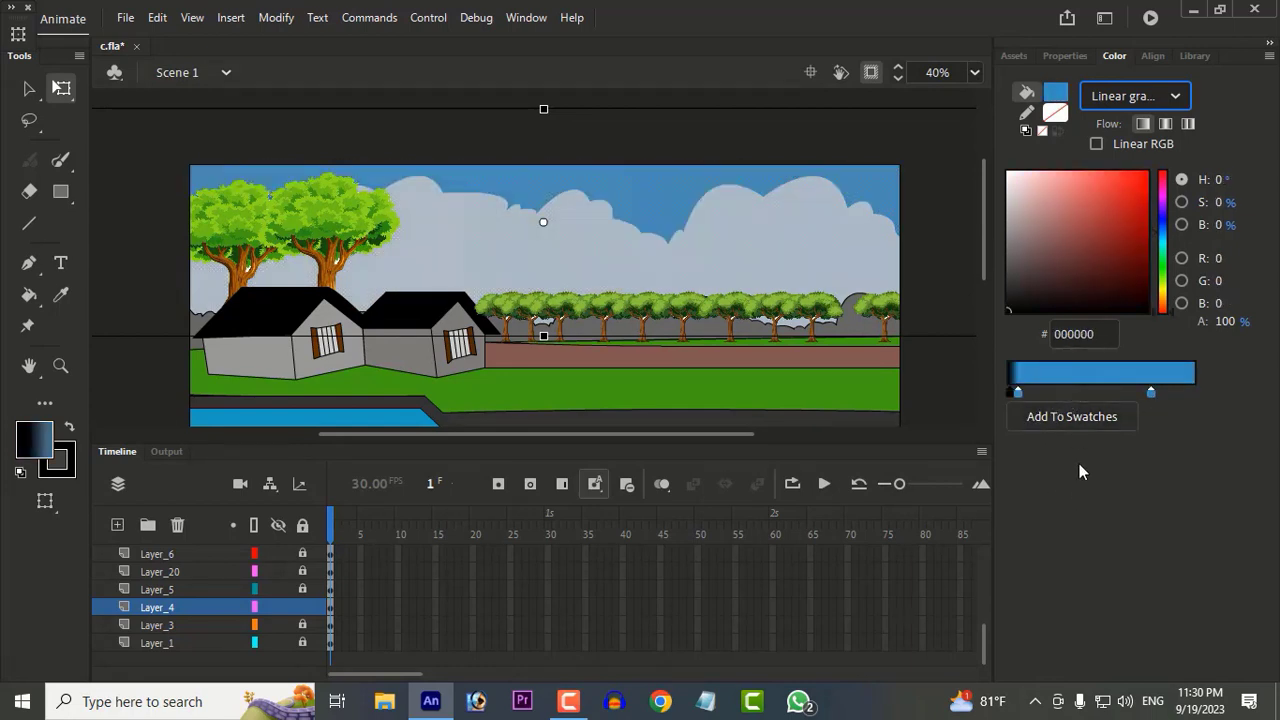
key(ctrl+z)
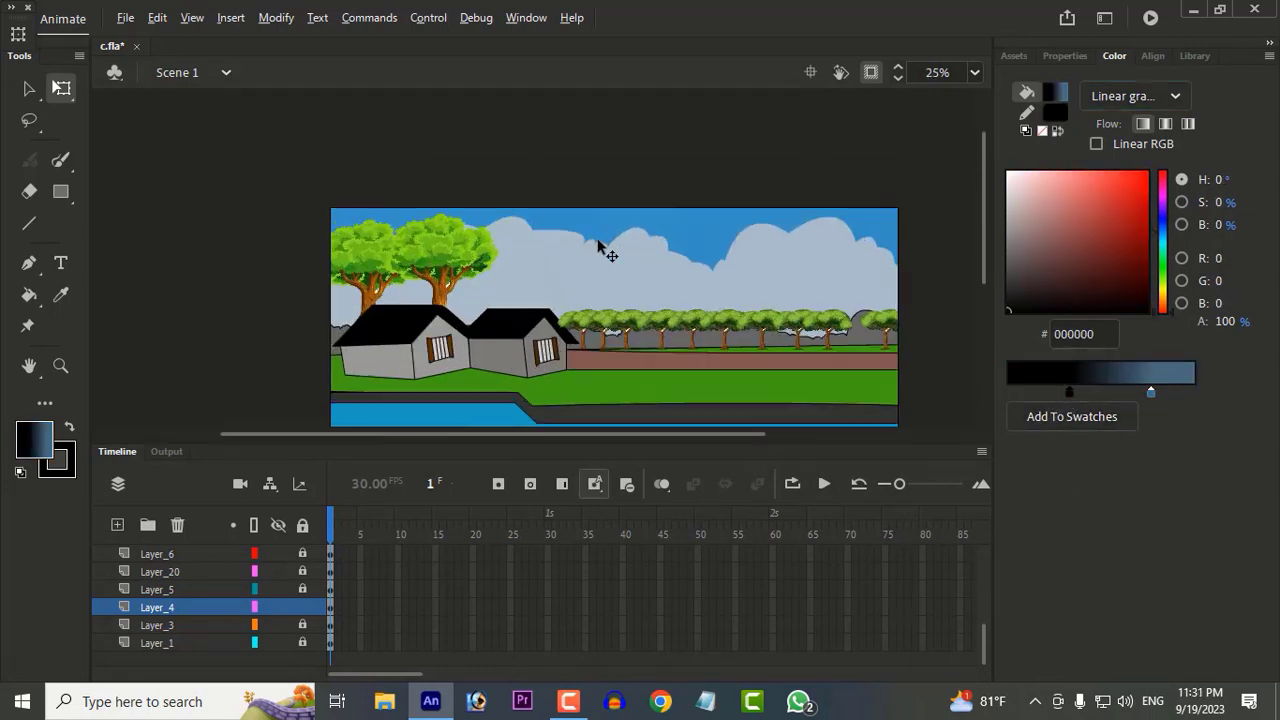
scroll(598, 241, up, 1)
click(696, 207)
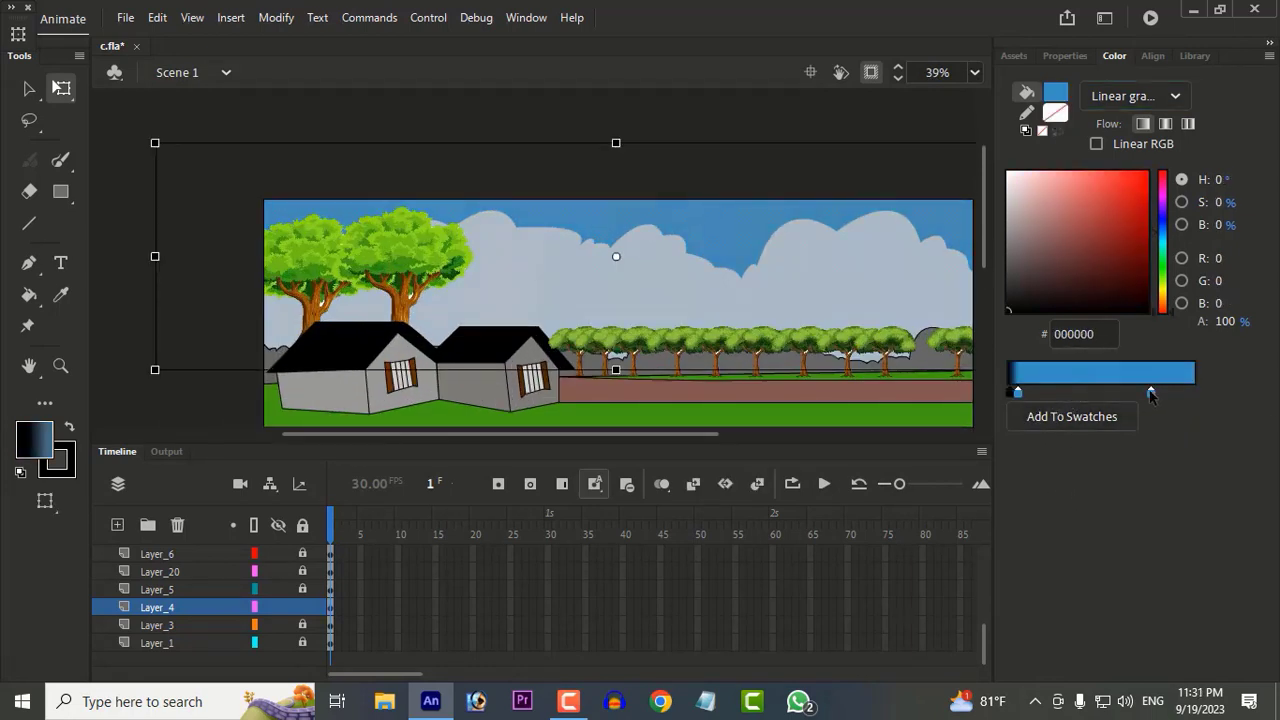
click(1165, 237)
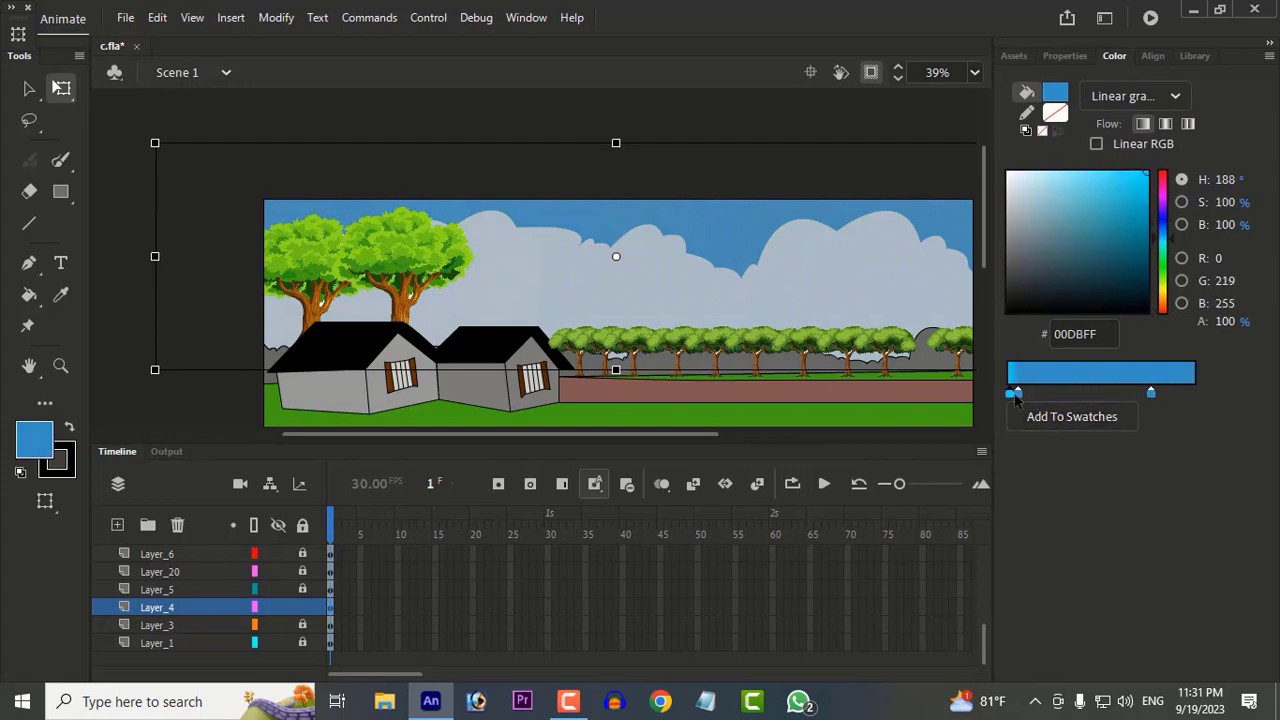
drag(1013, 394, 1069, 400)
Step: Rotate the sky's gradient slightly clockwise with the Gradient Transform tool
click(61, 88)
click(200, 117)
scroll(729, 294, down, 1)
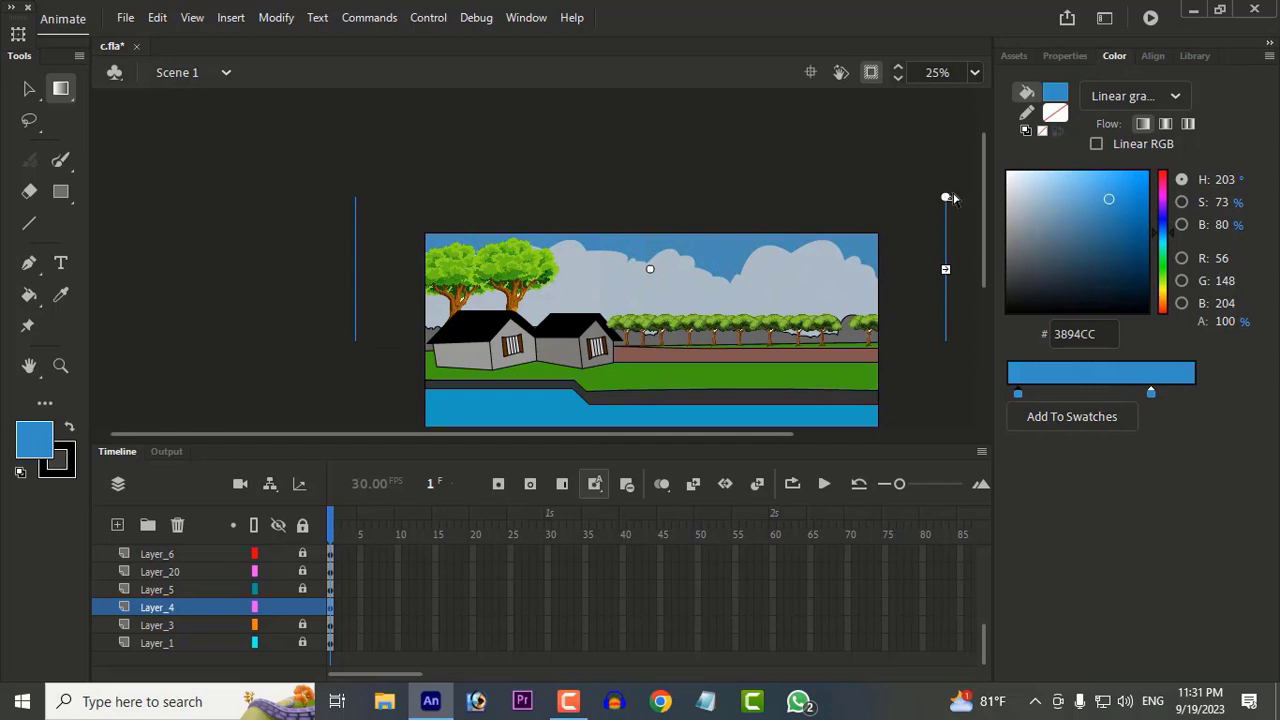
Step: Recolour the sky gradient's first stop cyan 19E1EE and add a second cyan stop close beside it
click(1144, 181)
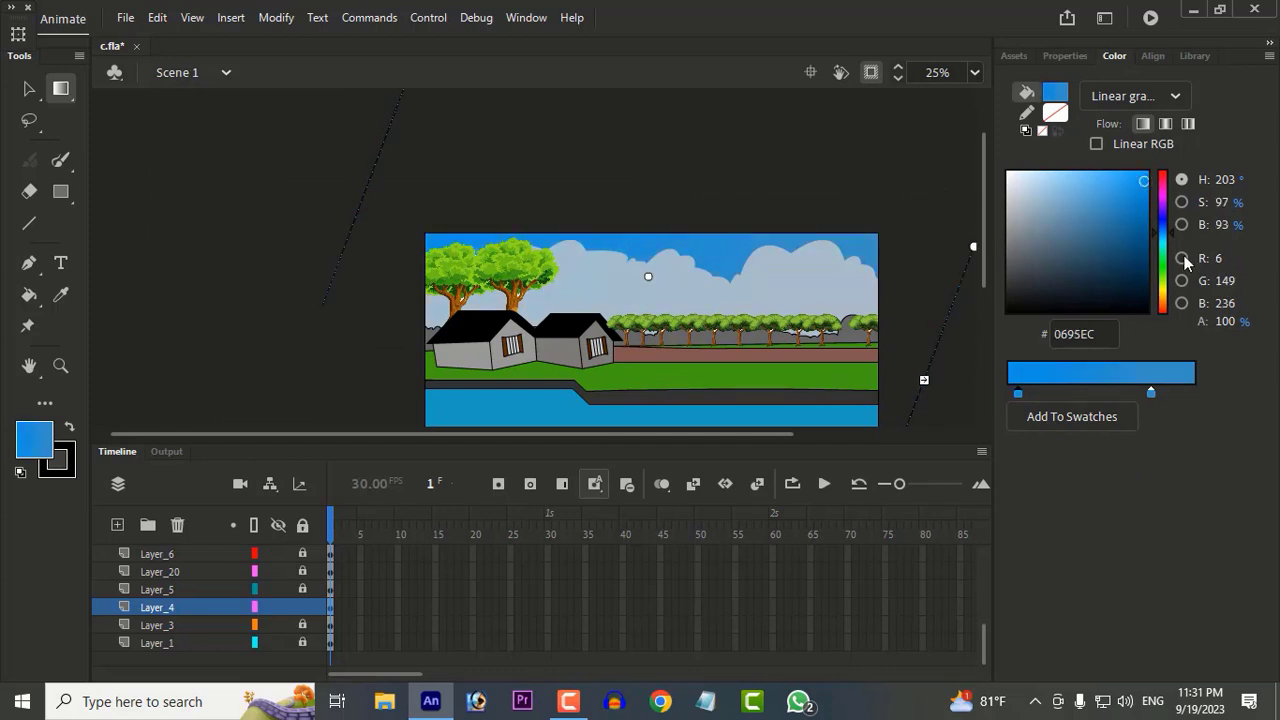
mouse_move(1165, 250)
mouse_down()
mouse_move(1163, 232)
mouse_move(1163, 243)
mouse_up()
click(1135, 173)
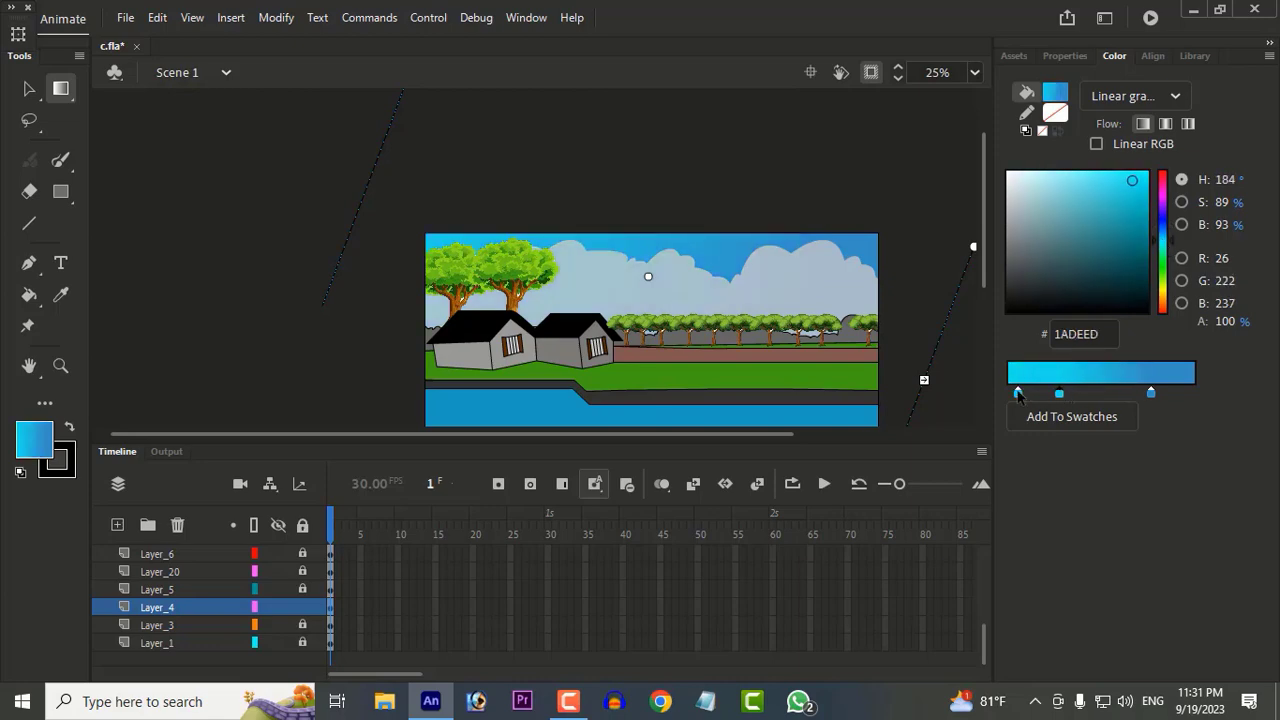
scroll(913, 330, down, 1)
scroll(617, 307, up, 4)
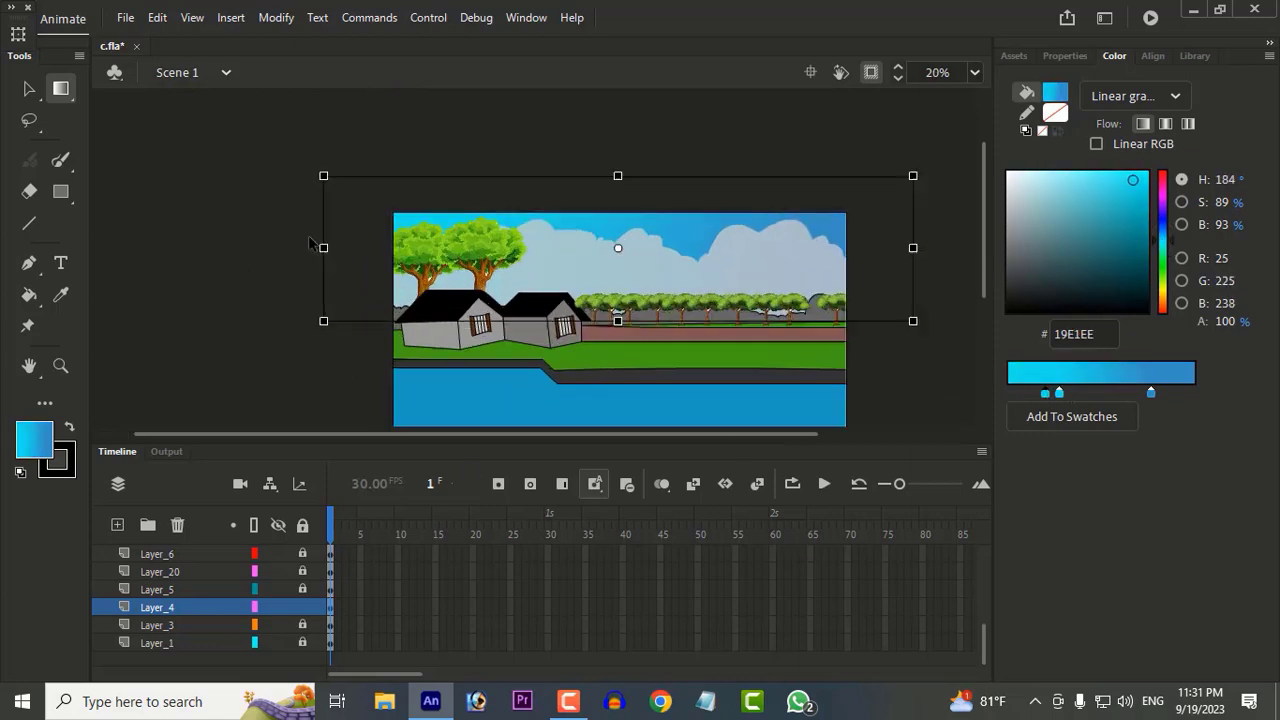
Step: Check the sky gradient across the whole scene with the area outside the stage shown and hidden
scroll(689, 191, down, 2)
scroll(620, 205, up, 3)
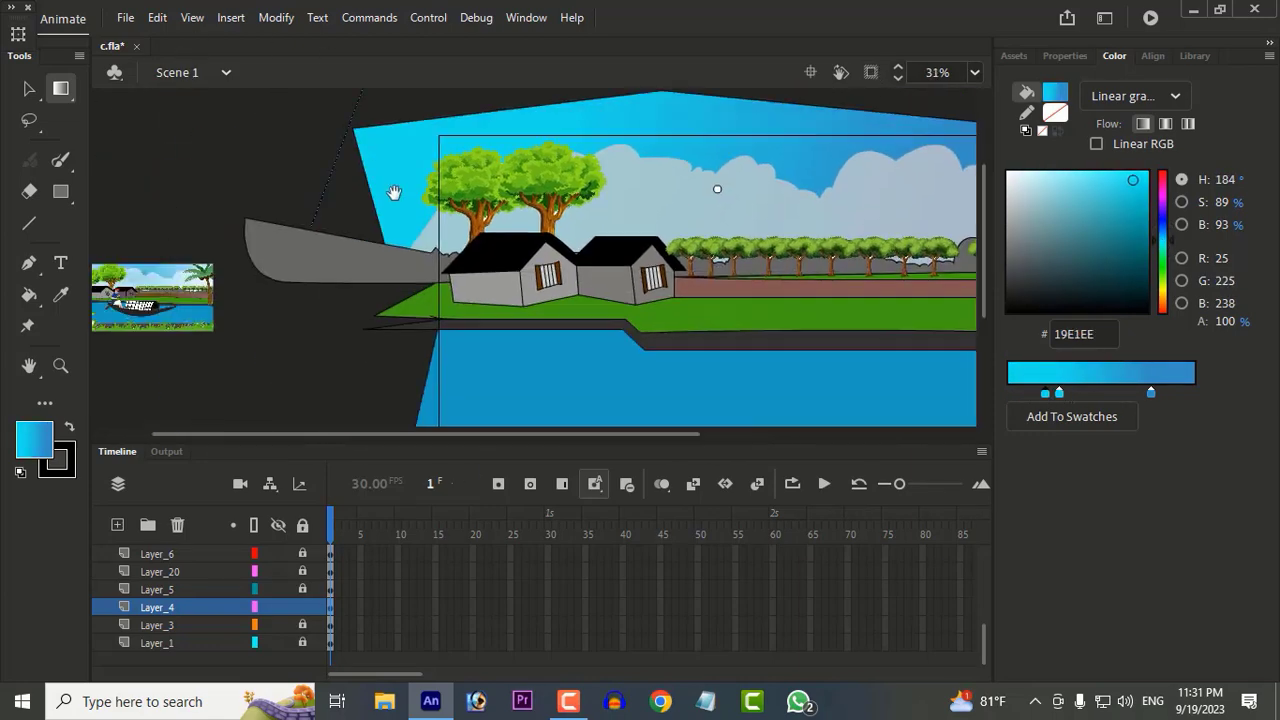
scroll(666, 203, down, 1)
scroll(850, 190, down, 4)
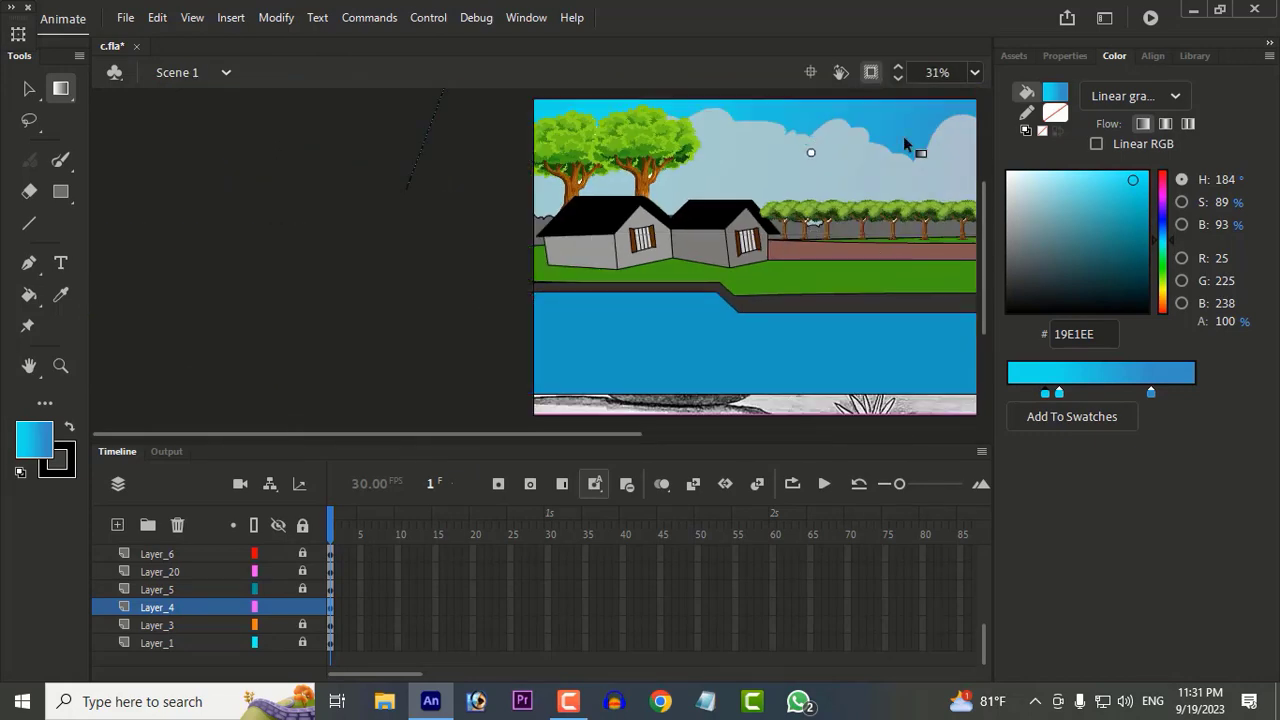
scroll(740, 269, up, 1)
scroll(775, 183, down, 1)
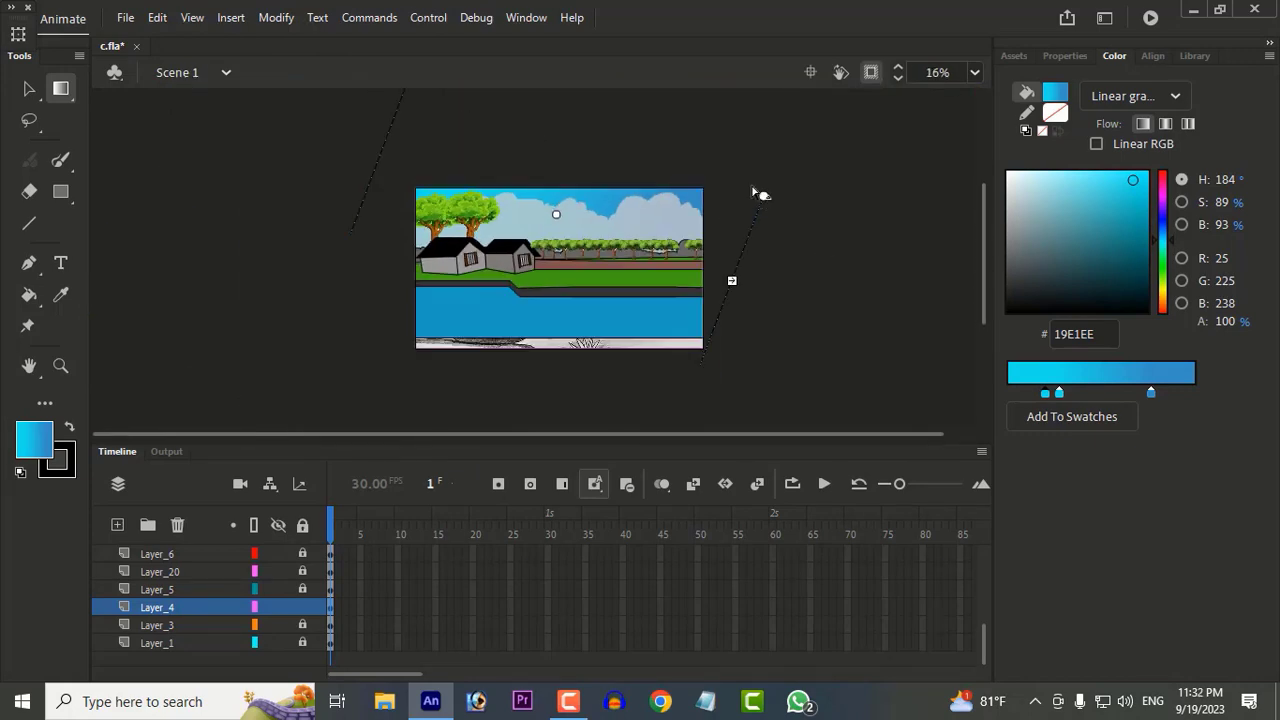
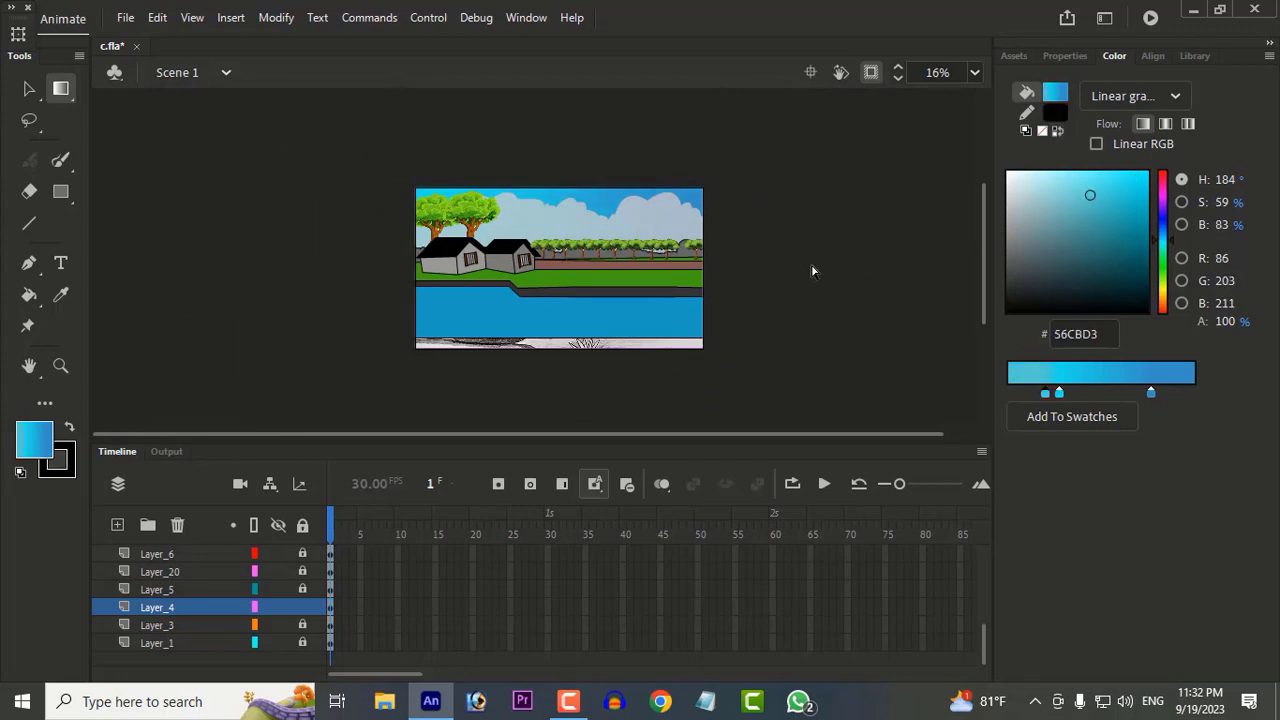
Step: Recolour the cloud shape on Layer_5 solid white FFFFFF
scroll(576, 264, up, 2)
click(626, 245)
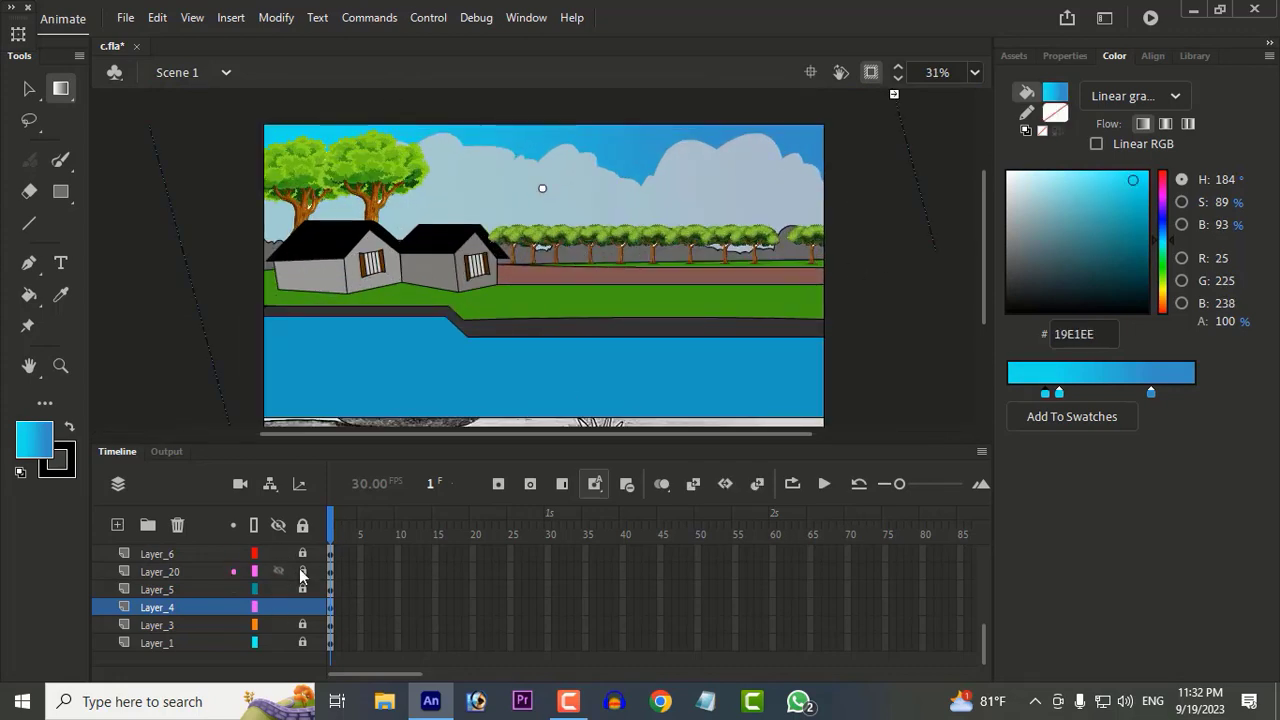
key(v)
click(520, 204)
click(572, 202)
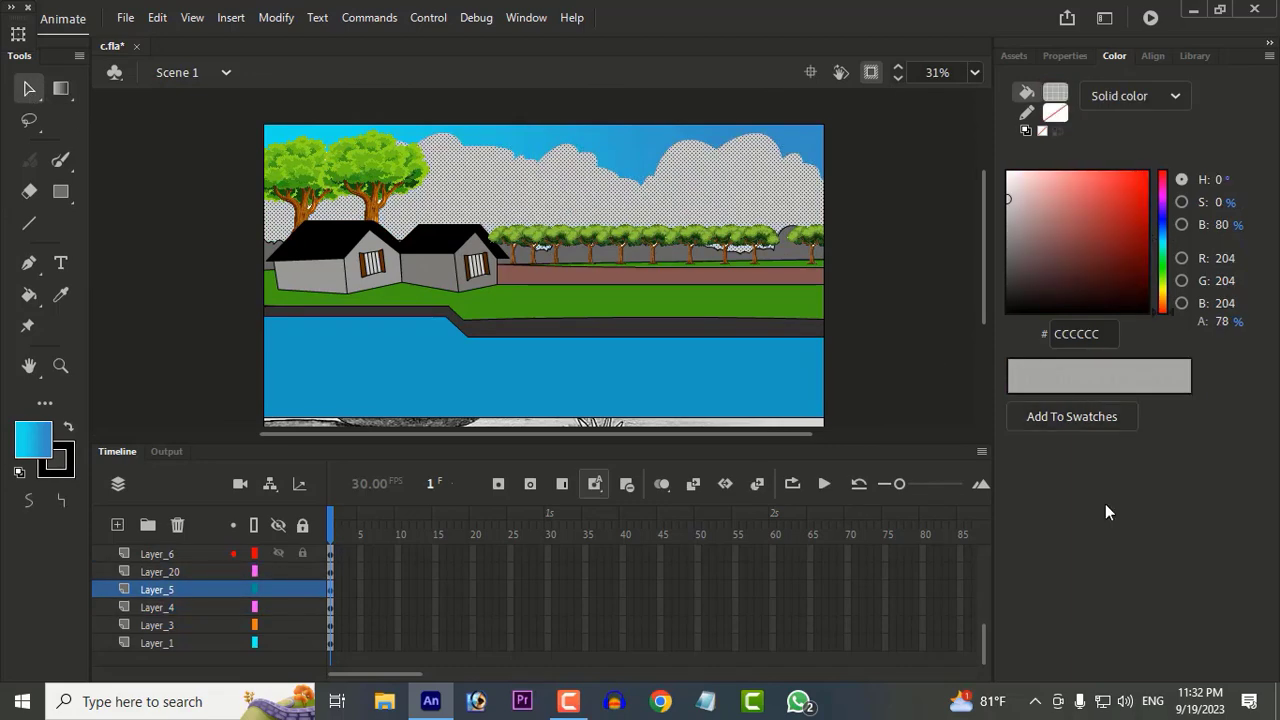
click(1065, 55)
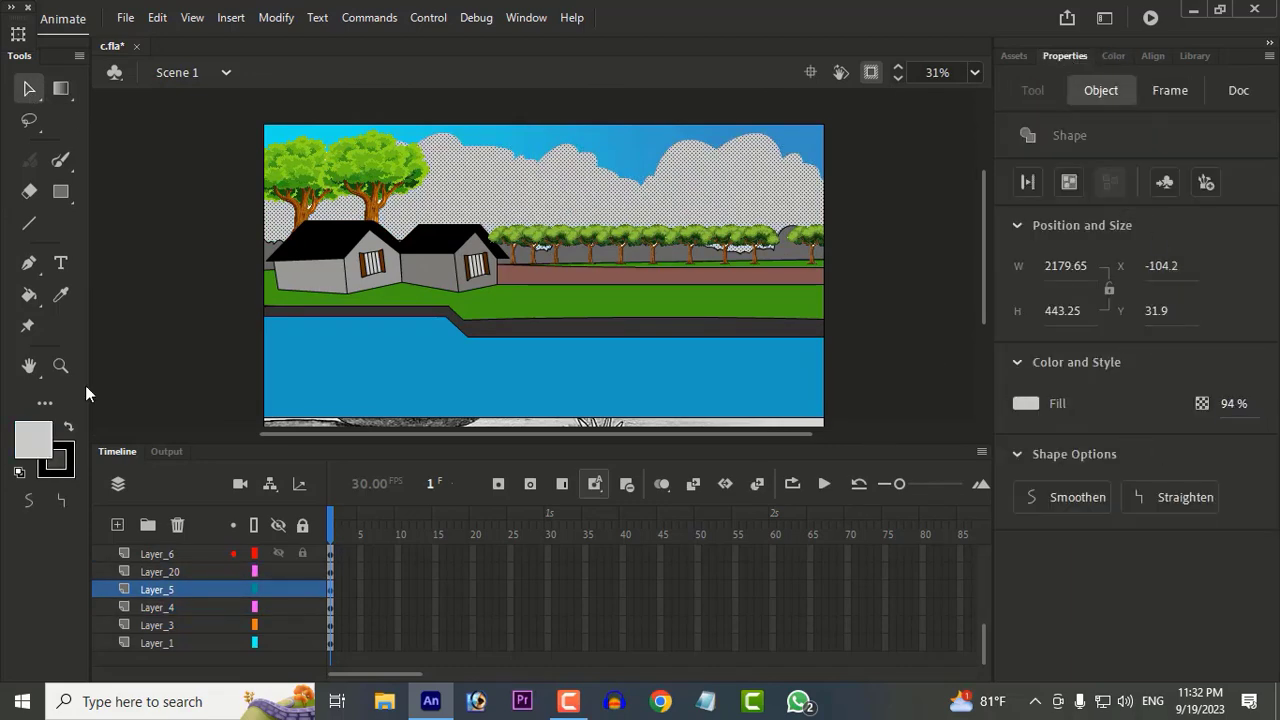
click(34, 440)
click(133, 306)
click(924, 357)
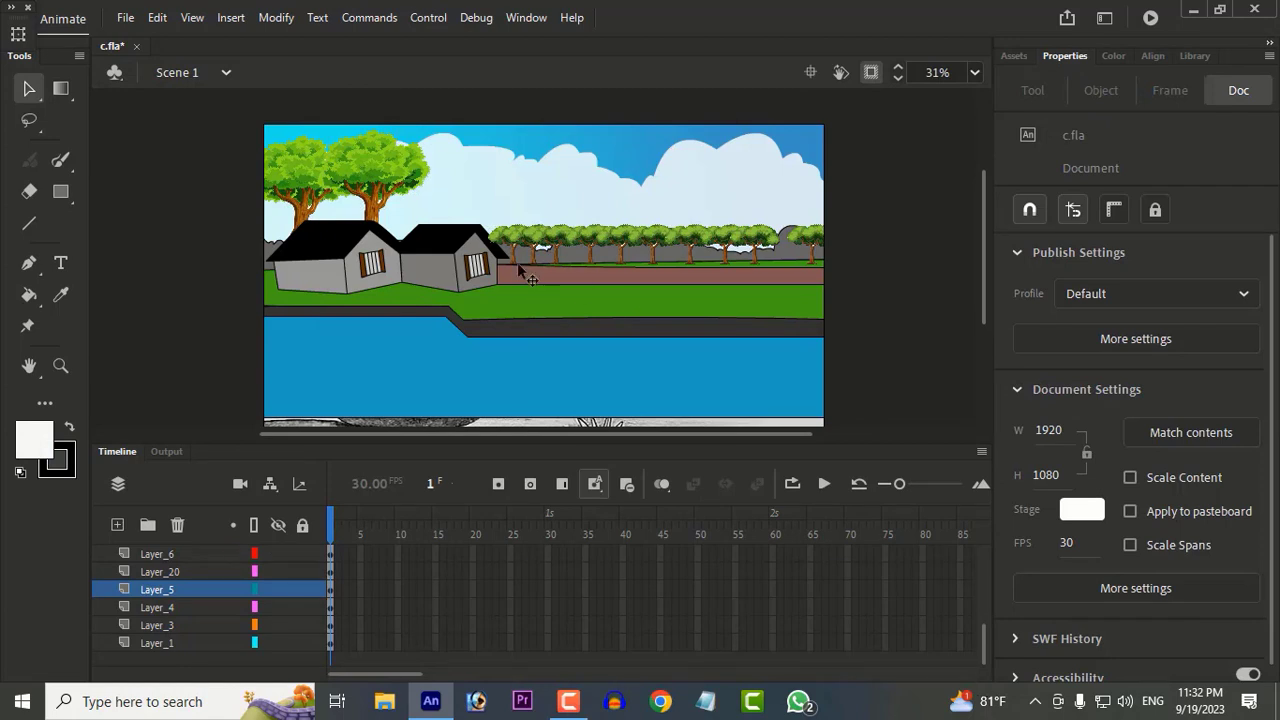
Step: Reposition the large trees behind the houses so their crowns stand further apart
drag(385, 188, 305, 170)
drag(380, 187, 201, 174)
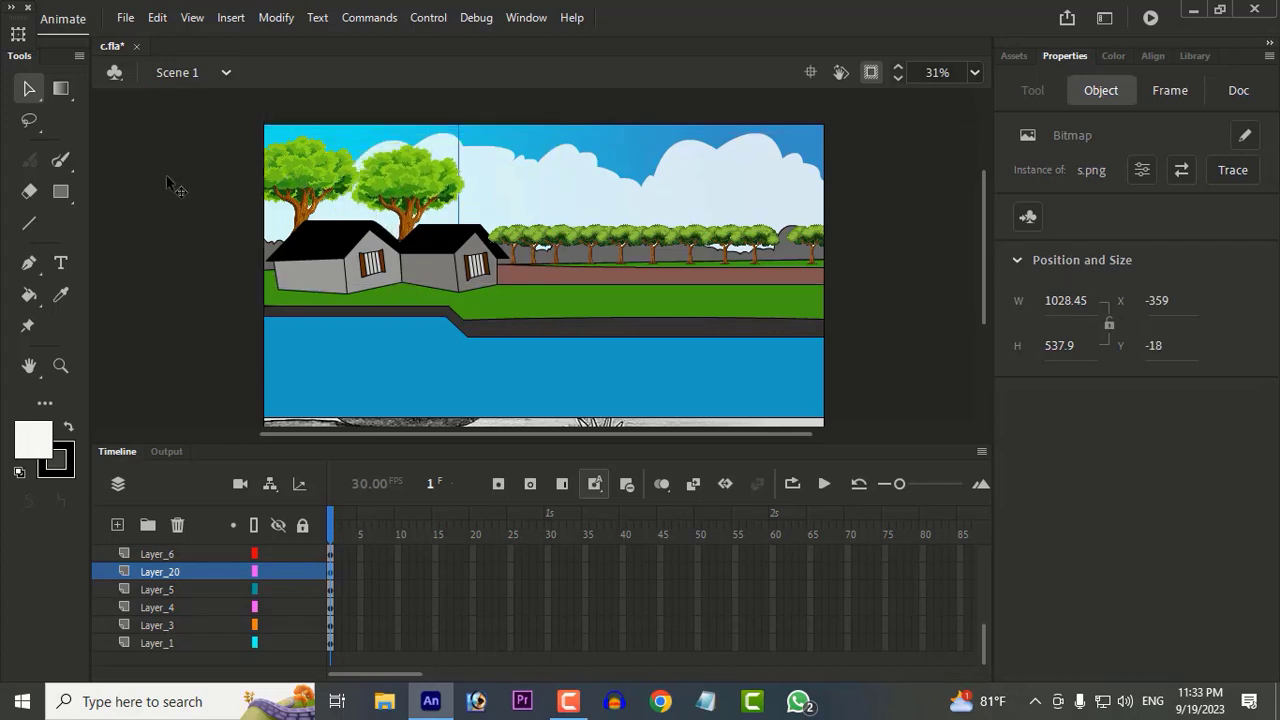
drag(470, 190, 738, 195)
Step: Examine the finished reference picture beside the stage and compare it with the trees, houses and sky
click(871, 73)
scroll(243, 273, up, 5)
drag(243, 273, 386, 258)
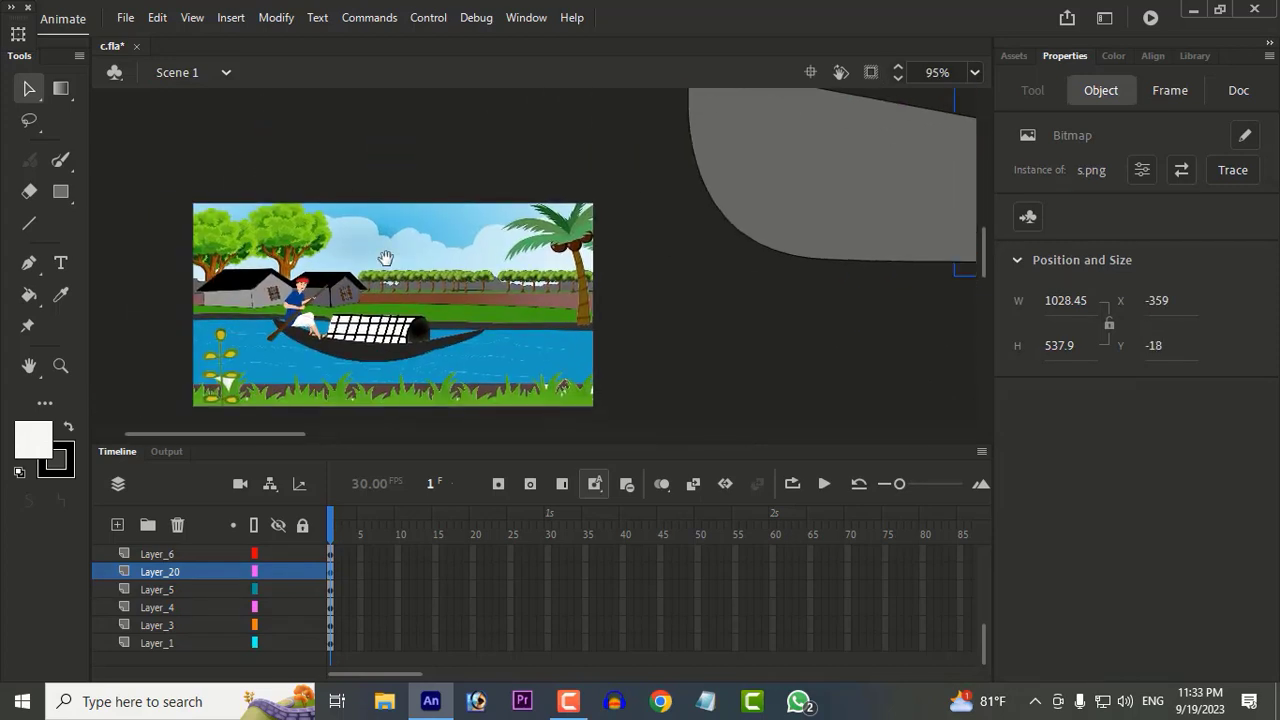
drag(596, 252, 163, 246)
drag(880, 200, 250, 245)
scroll(569, 220, down, 3)
drag(569, 220, 470, 277)
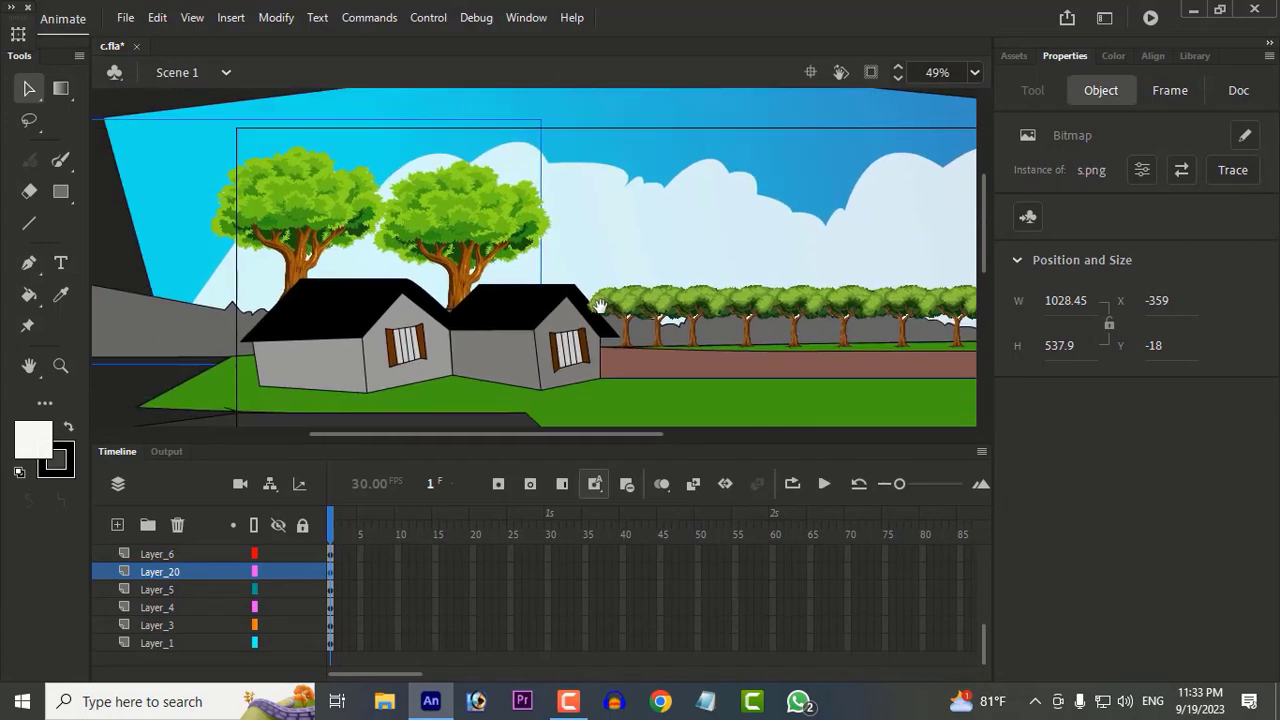
click(871, 73)
Step: Try a solid green and then a solid light blue fill on the sky
click(752, 140)
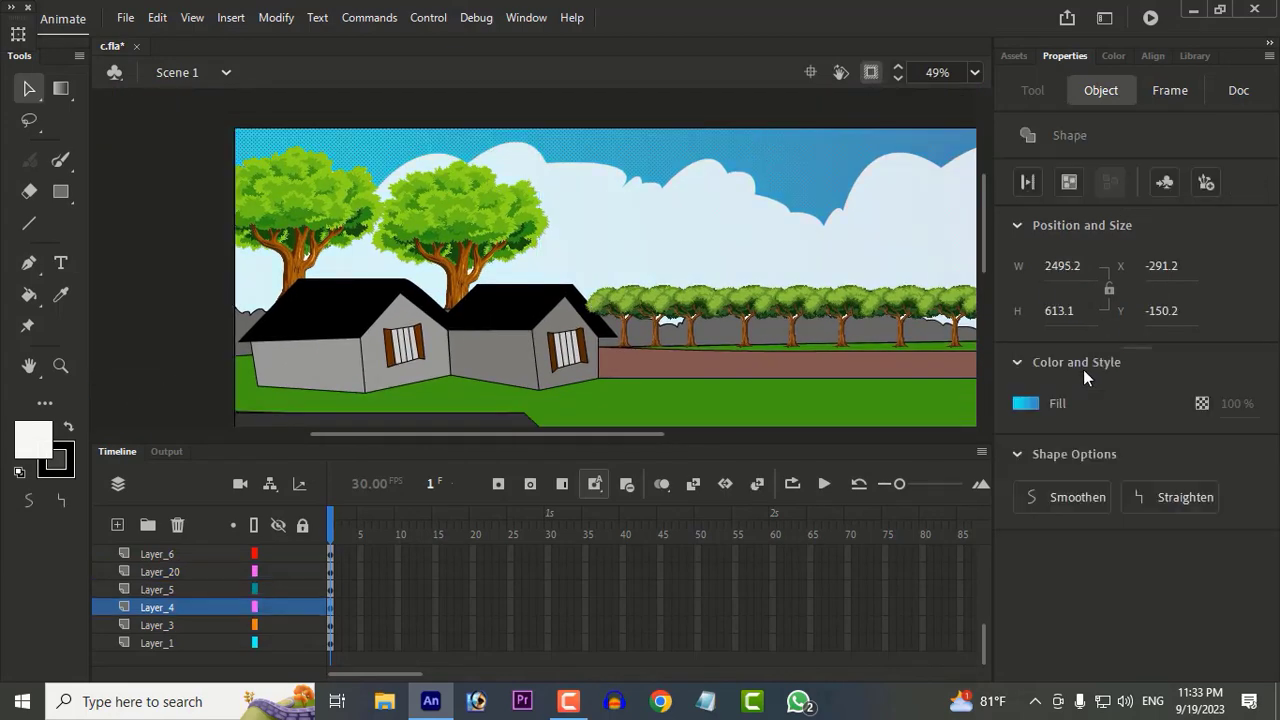
click(1025, 403)
click(863, 462)
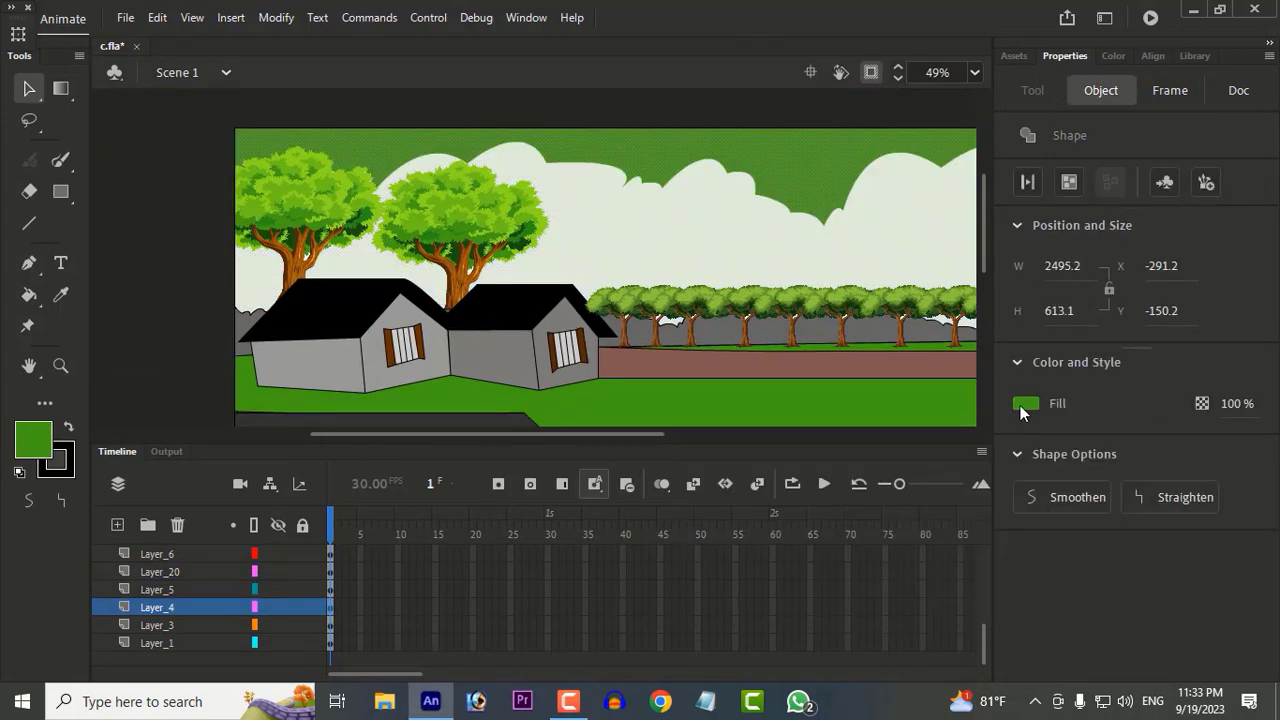
click(1025, 403)
click(889, 517)
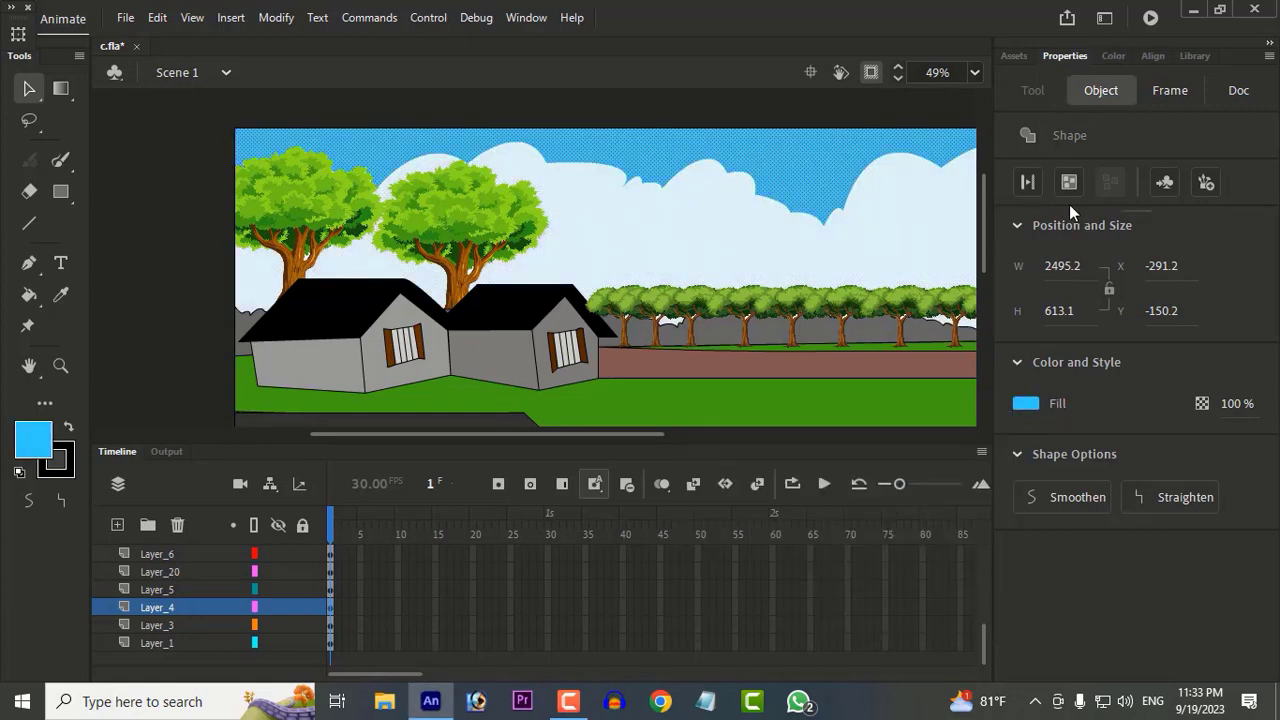
Step: Set the sky's fill to a linear gradient, lighten its first stop to ABE3E7 and remove the middle cyan stop
click(1114, 56)
click(1124, 97)
click(1128, 189)
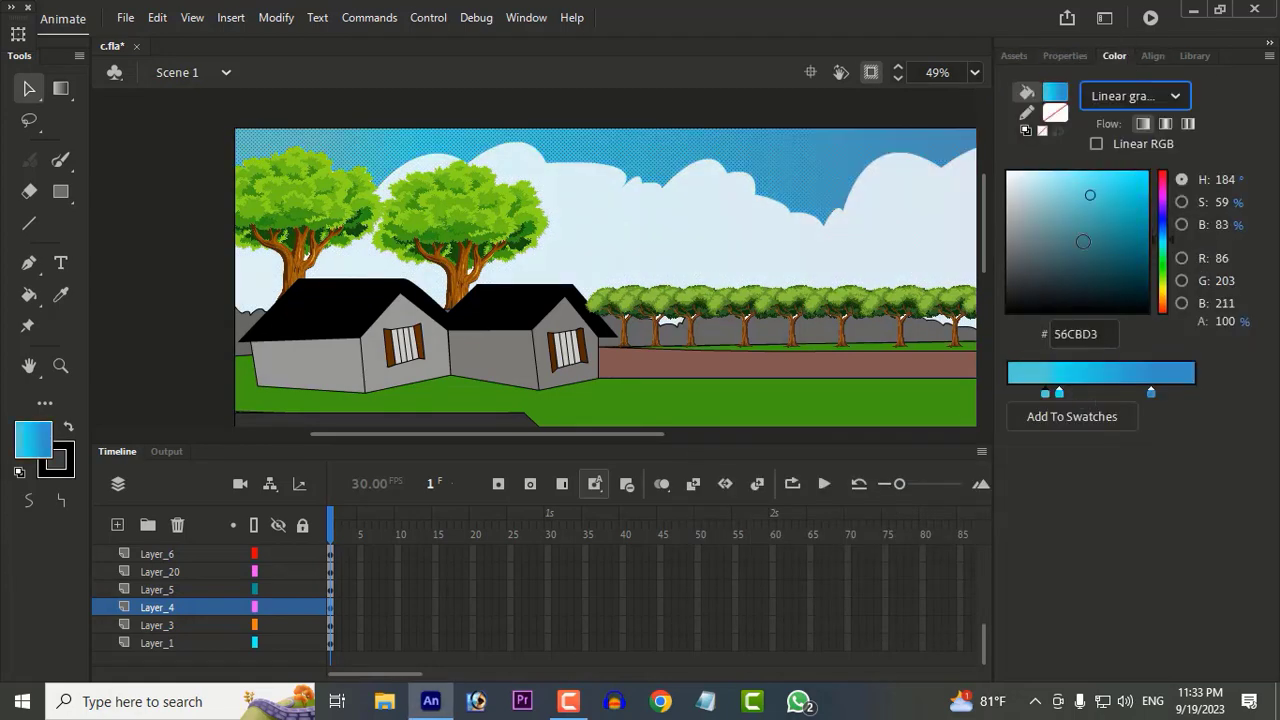
drag(1080, 200, 1043, 184)
drag(1061, 393, 1034, 518)
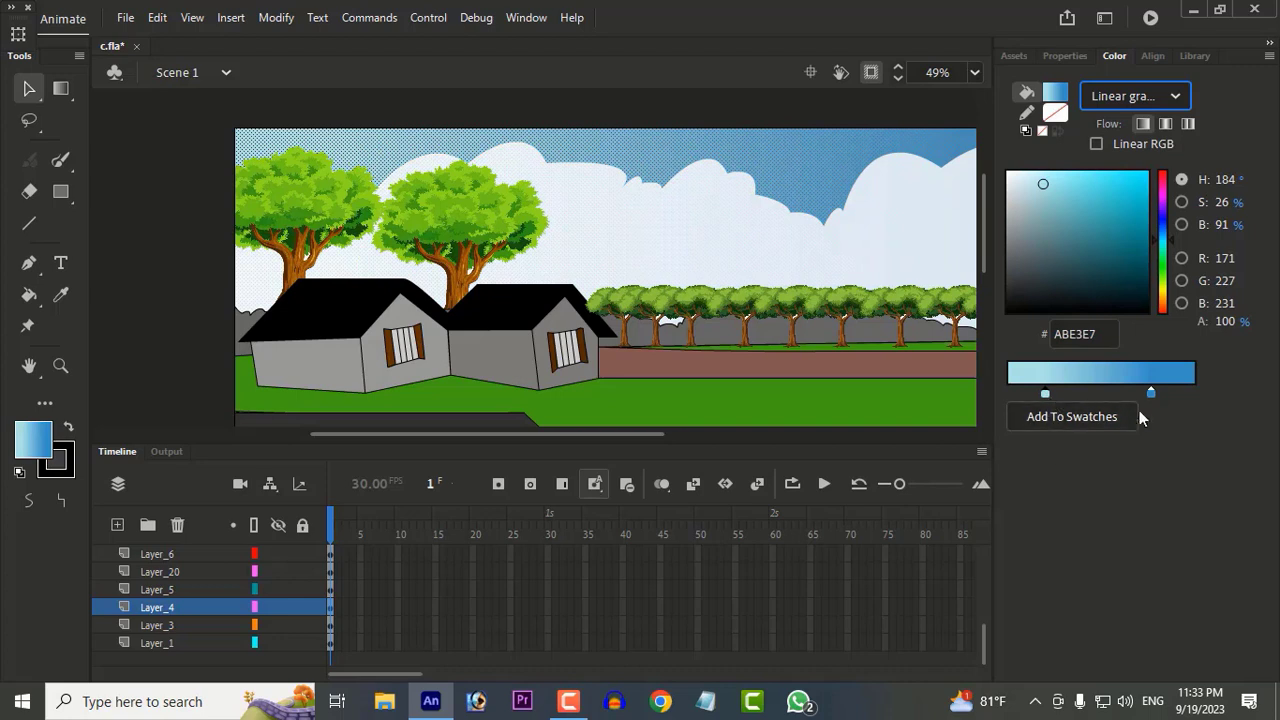
Step: Move the sky gradient's blue stop out to the far end and recolour the first stop pale blue B0E1E5
drag(1088, 209, 1127, 177)
drag(1151, 393, 1190, 392)
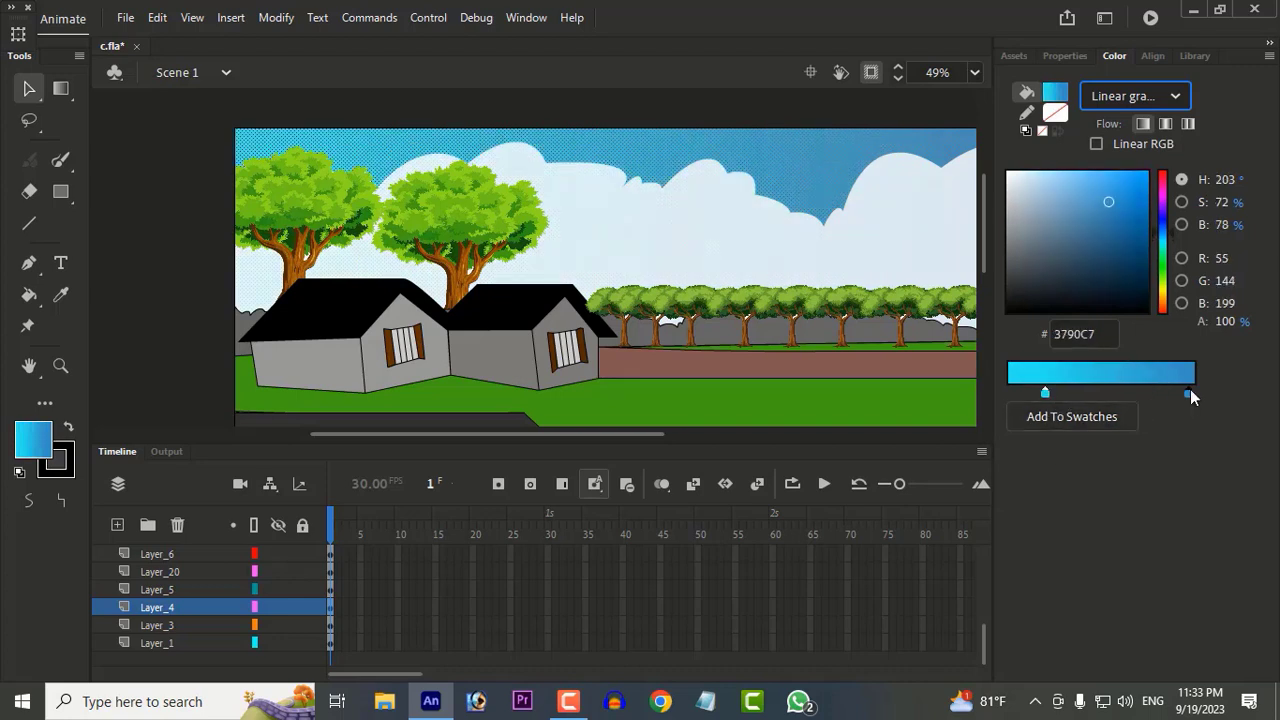
click(1045, 393)
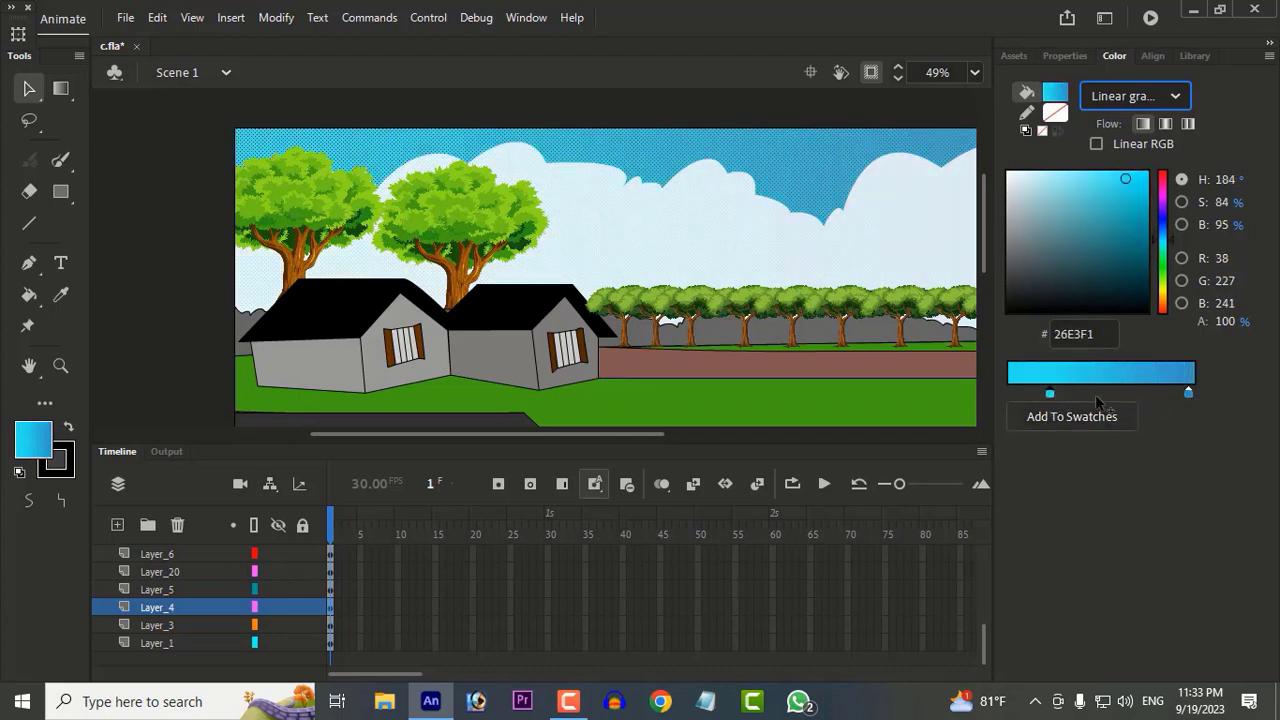
click(1039, 185)
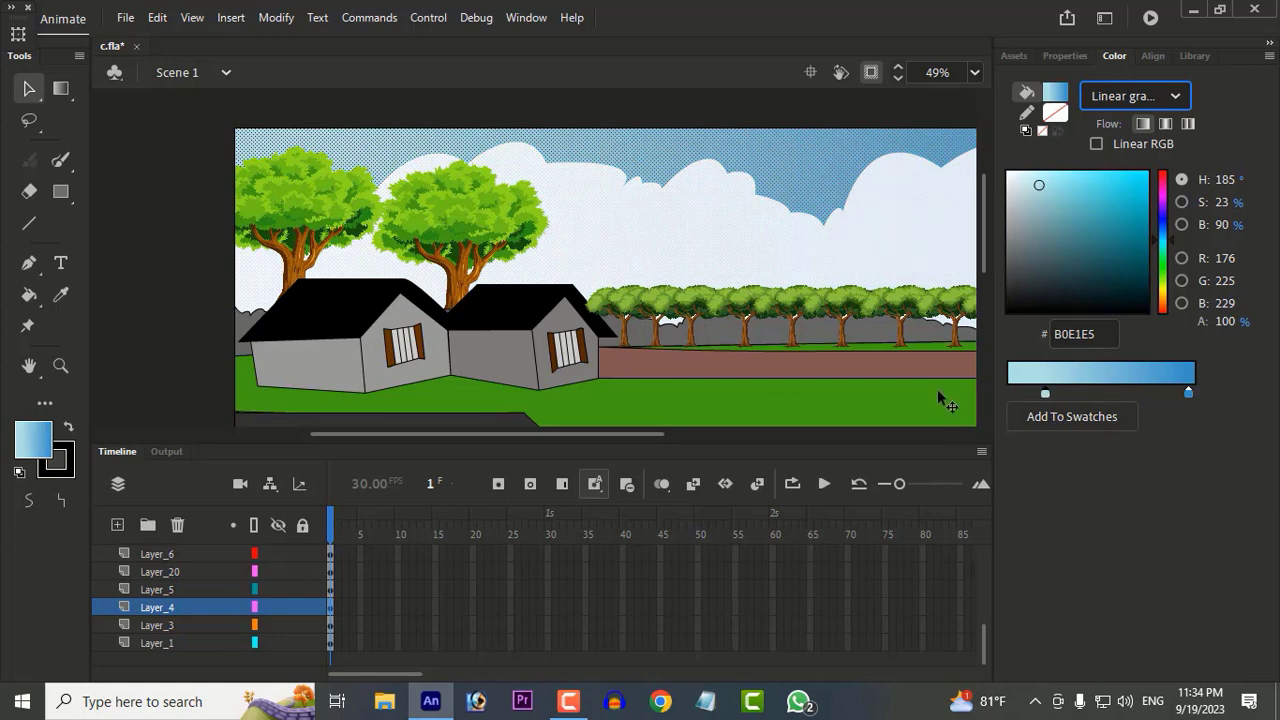
Step: Lower the white cloud shape's fill opacity so the sky gradient shows through it
scroll(939, 396, down, 2)
click(722, 205)
scroll(773, 260, up, 3)
scroll(773, 260, down, 2)
drag(769, 217, 463, 160)
click(646, 267)
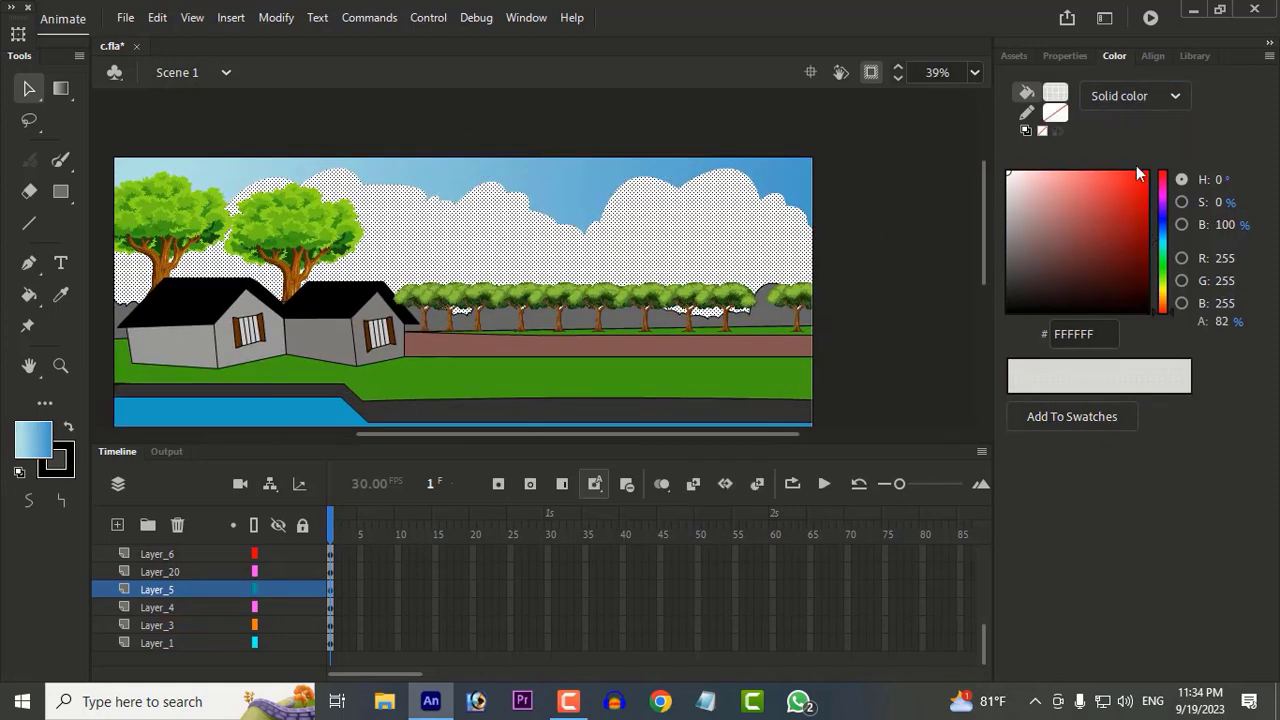
click(1080, 57)
click(938, 355)
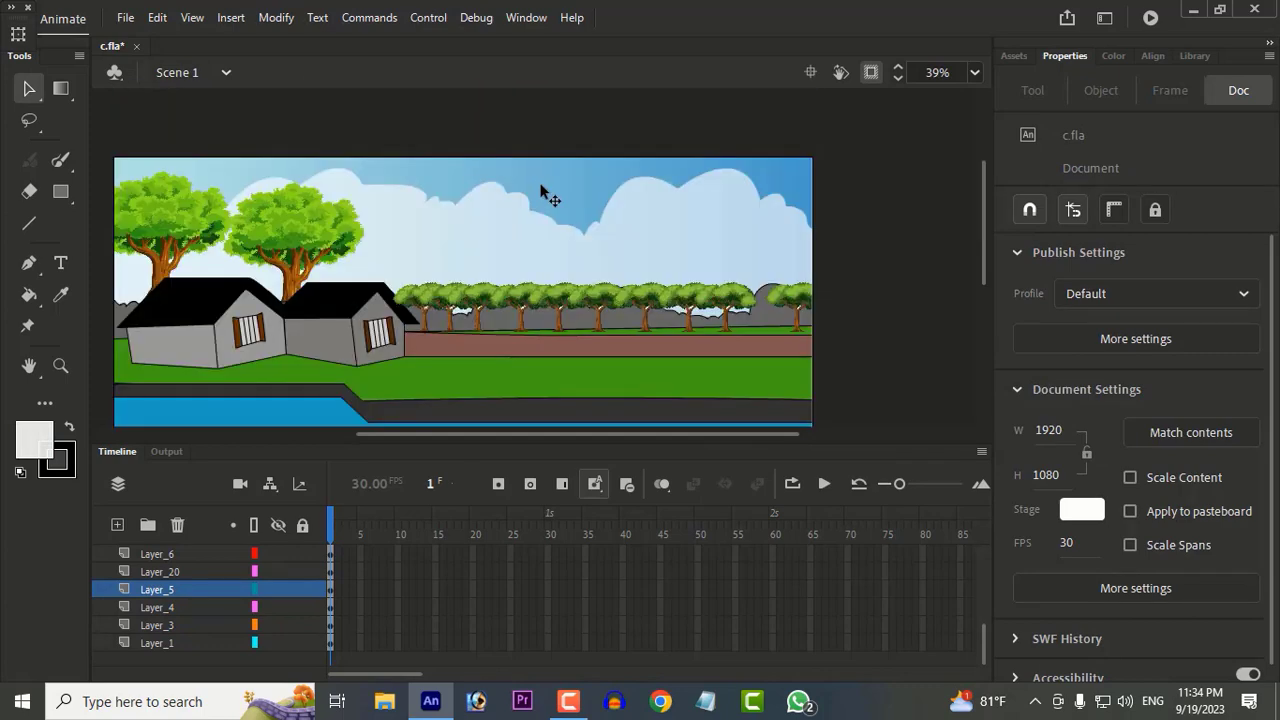
Step: Enlarge the second large tree with Free Transform, tilt it slightly counter-clockwise and place it closer to the first tree behind the houses
scroll(545, 195, down, 2)
scroll(520, 291, up, 1)
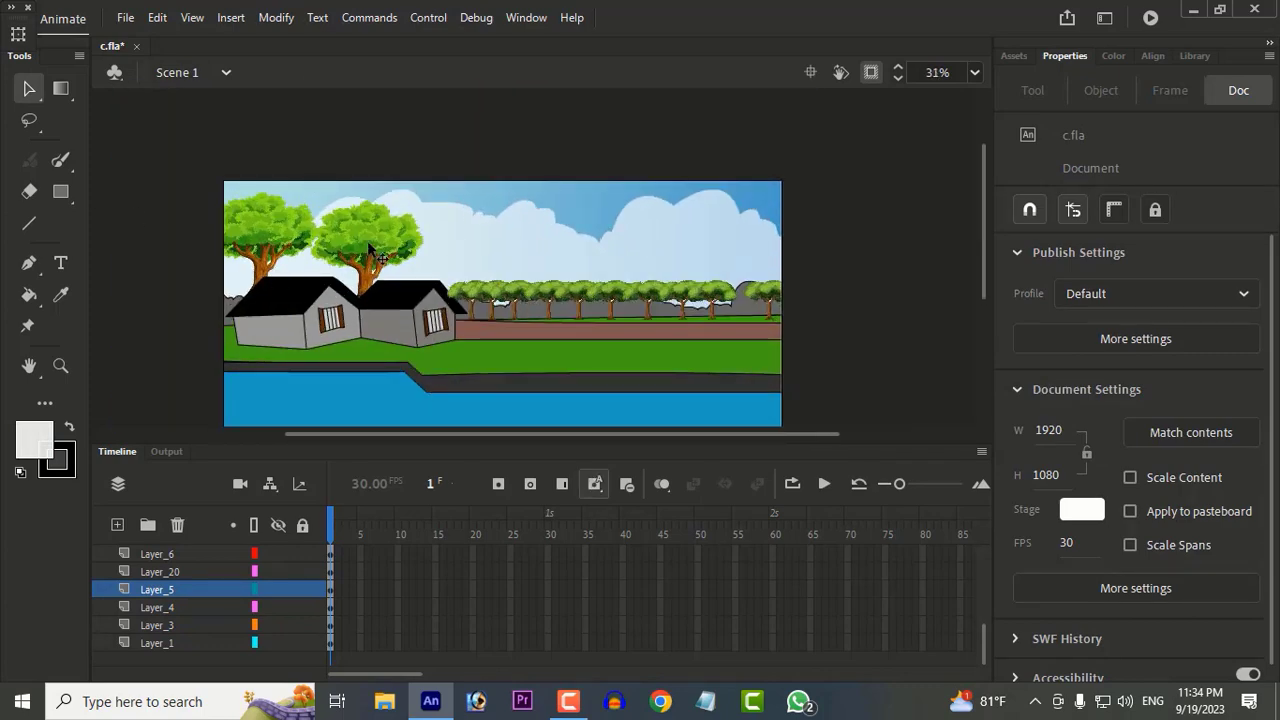
mouse_move(370, 248)
mouse_down()
mouse_move(325, 259)
mouse_move(373, 249)
mouse_move(358, 240)
mouse_up()
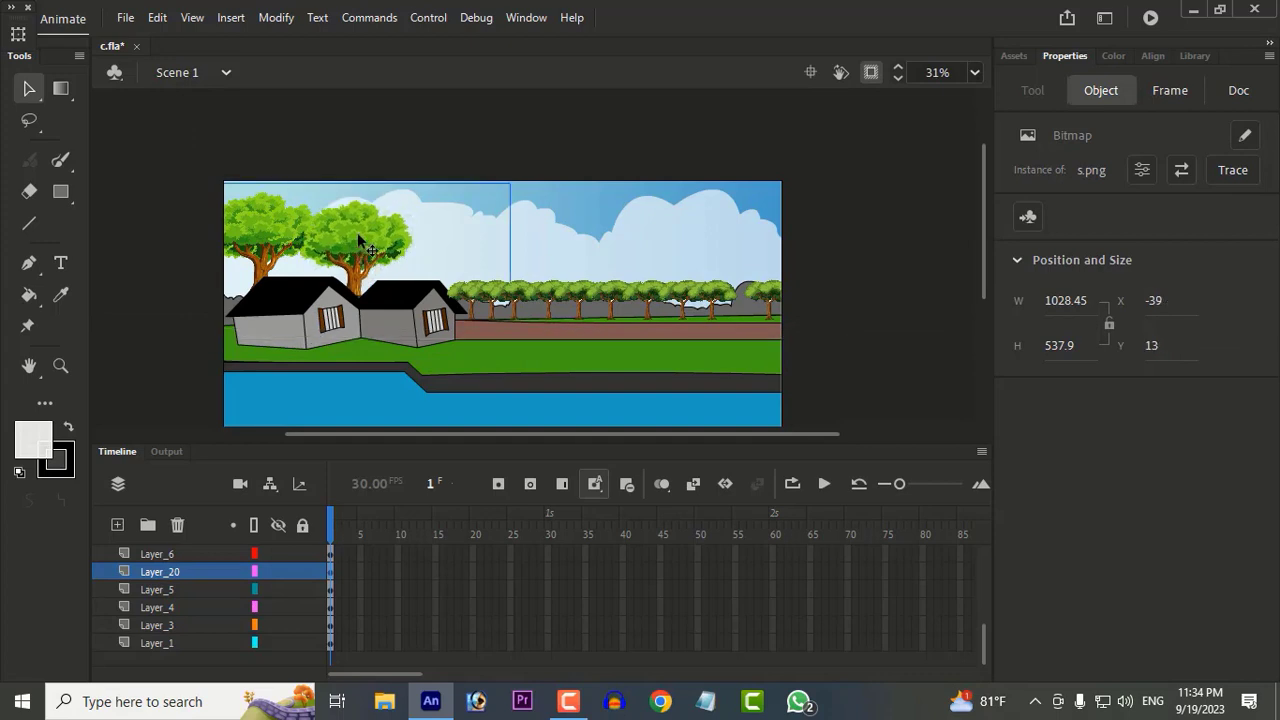
click(61, 88)
drag(514, 186, 486, 176)
drag(332, 229, 337, 228)
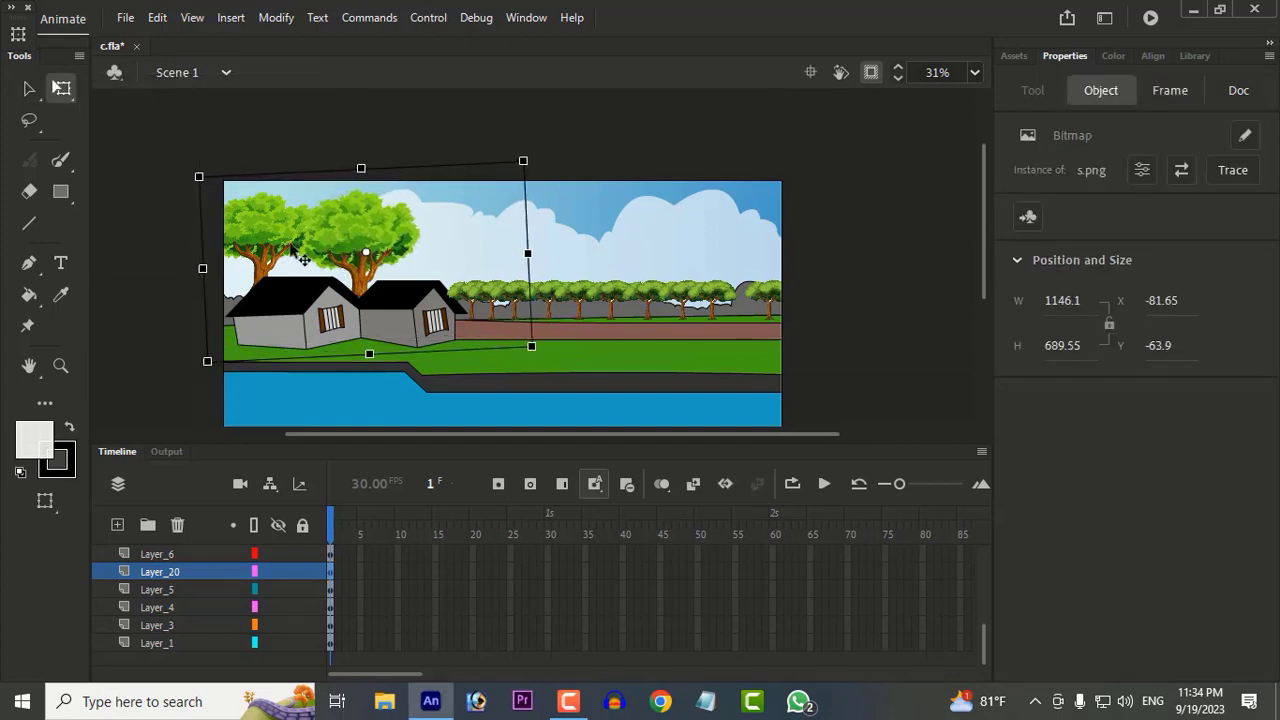
click(820, 335)
click(865, 384)
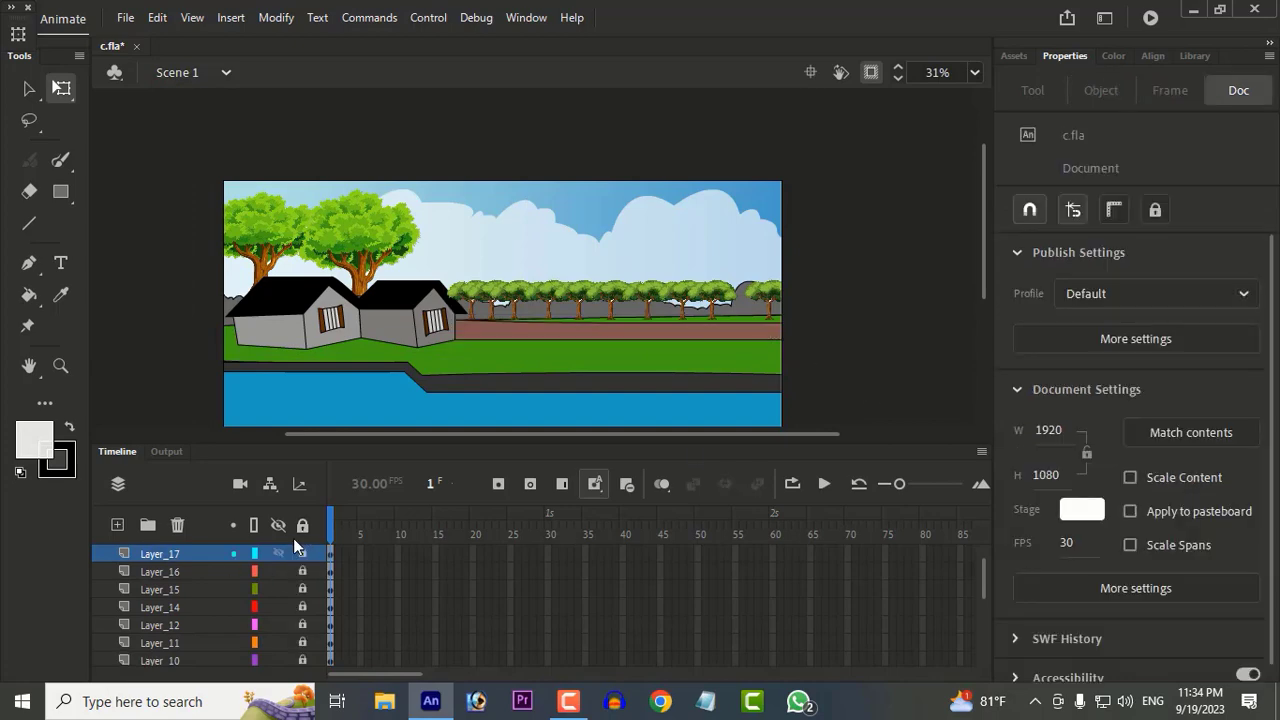
Step: Add a new layer above Layer_17 and import the palm image Untitled-3 copy from the desktop's New folder onto the stage
click(118, 525)
click(384, 701)
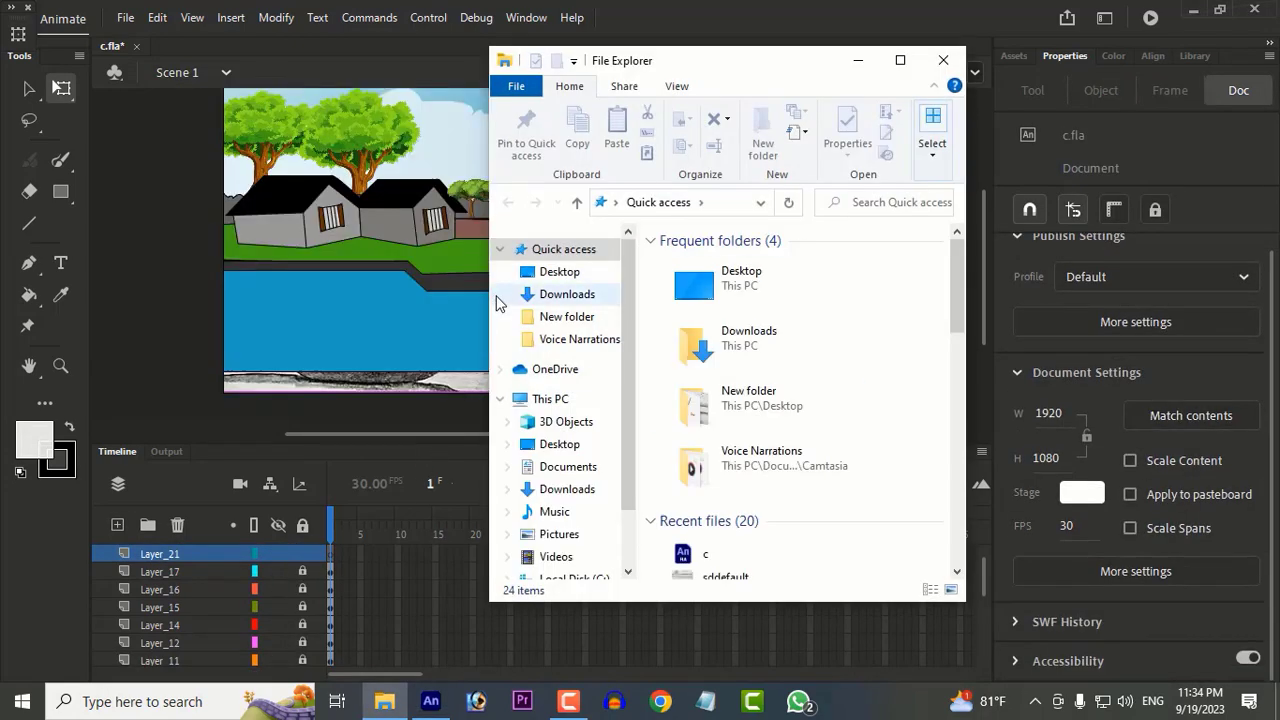
click(559, 271)
scroll(828, 430, down, 5)
double_click(700, 285)
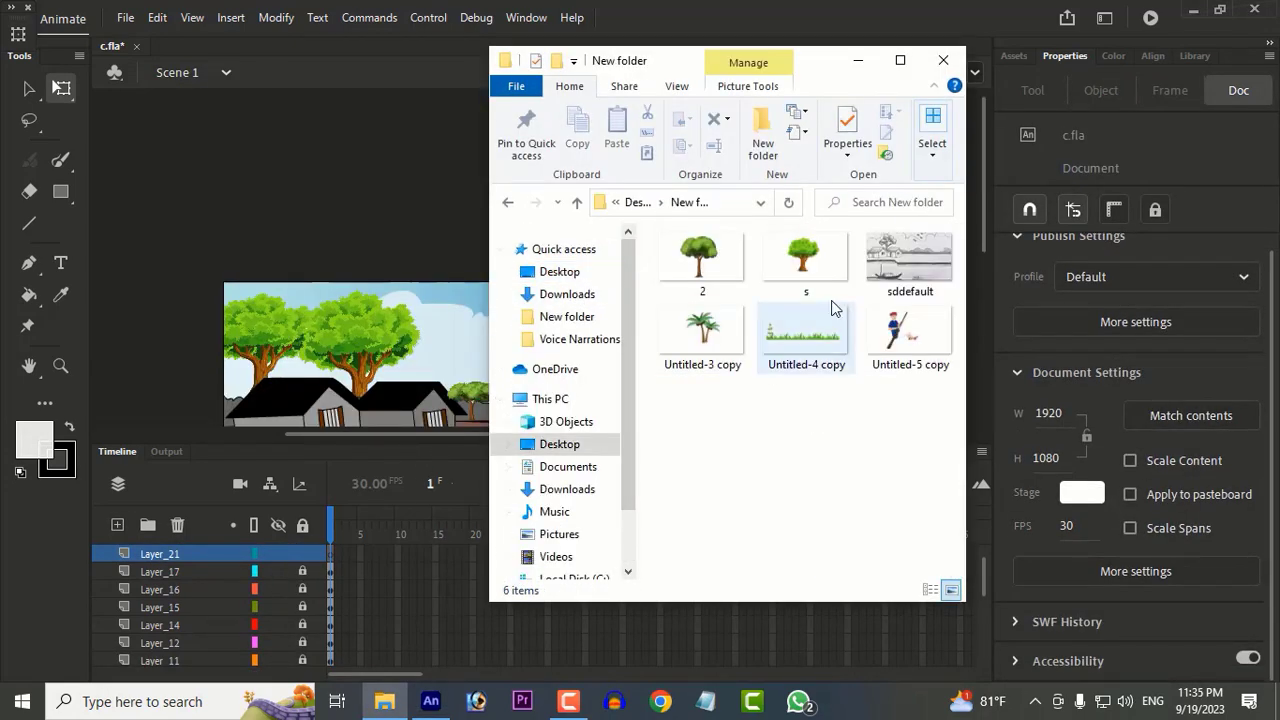
drag(702, 335, 410, 352)
click(943, 61)
Step: Move the palms to the right side of the scene and bring their layer, Layer_21, above Layer_18
scroll(724, 278, down, 1)
drag(584, 372, 782, 342)
click(186, 554)
scroll(190, 560, up, 1)
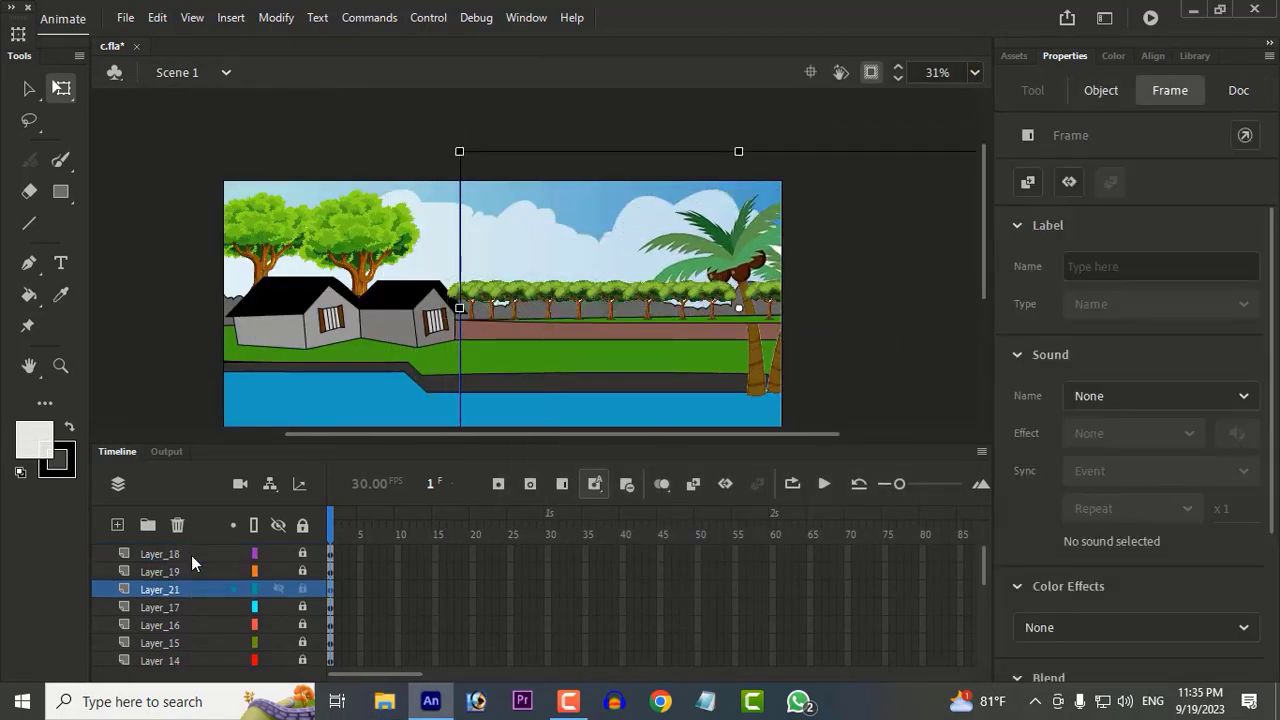
drag(197, 588, 204, 547)
Step: Tilt the palm image counter-clockwise and set one trunk on the riverbank at the stage's right edge
drag(467, 176, 441, 210)
drag(762, 388, 771, 374)
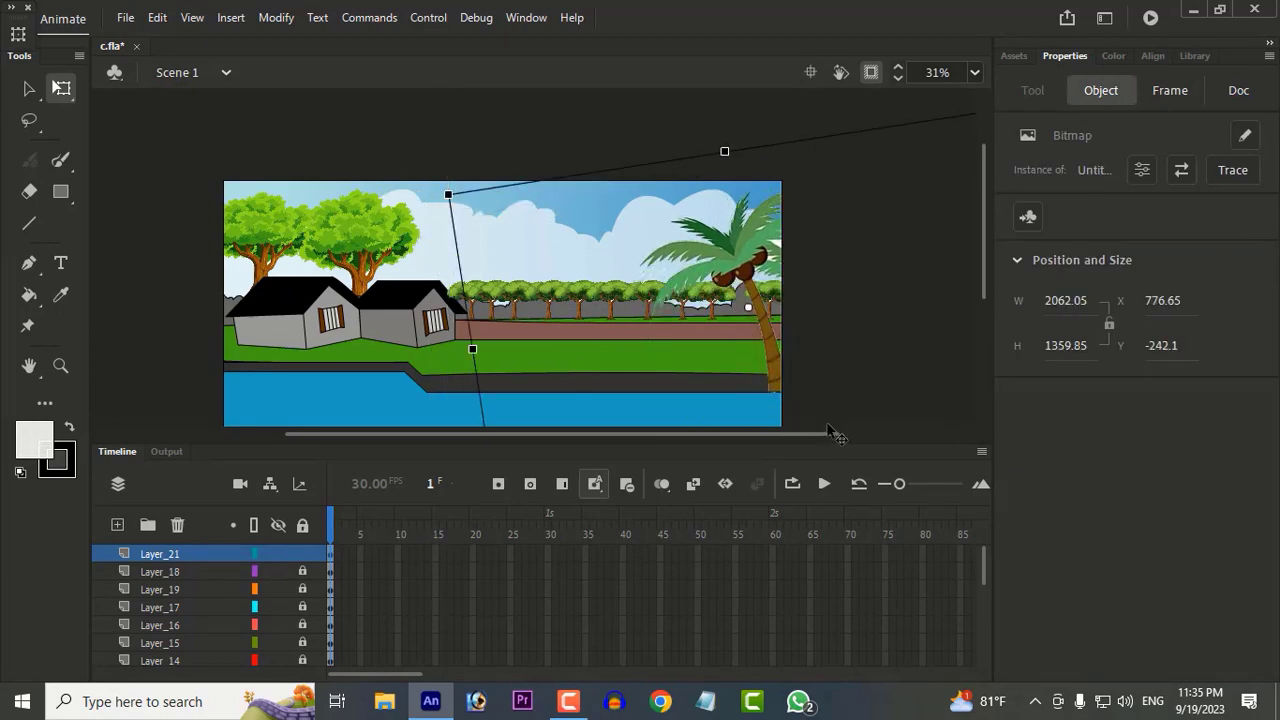
scroll(903, 398, down, 1)
scroll(875, 350, up, 1)
click(112, 190)
Step: Add a new layer above the locked palm layer and import the grass image Untitled-4 copy from New folder
scroll(640, 262, down, 1)
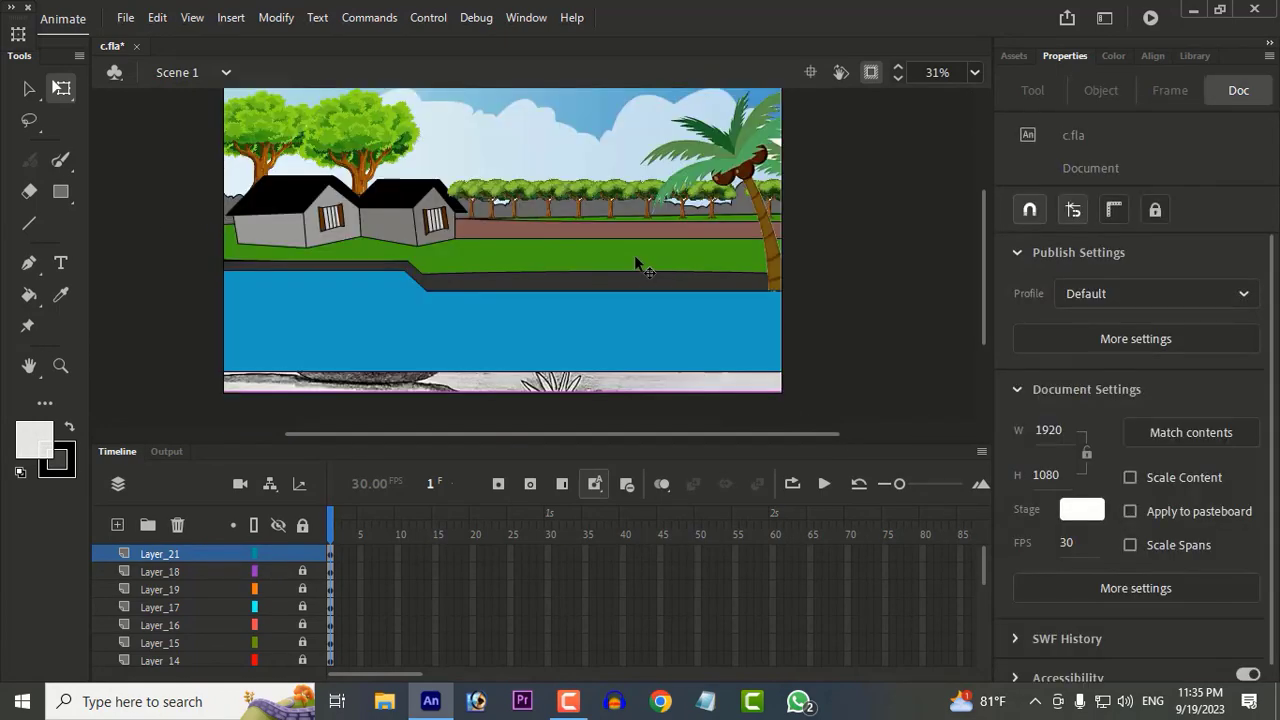
click(384, 701)
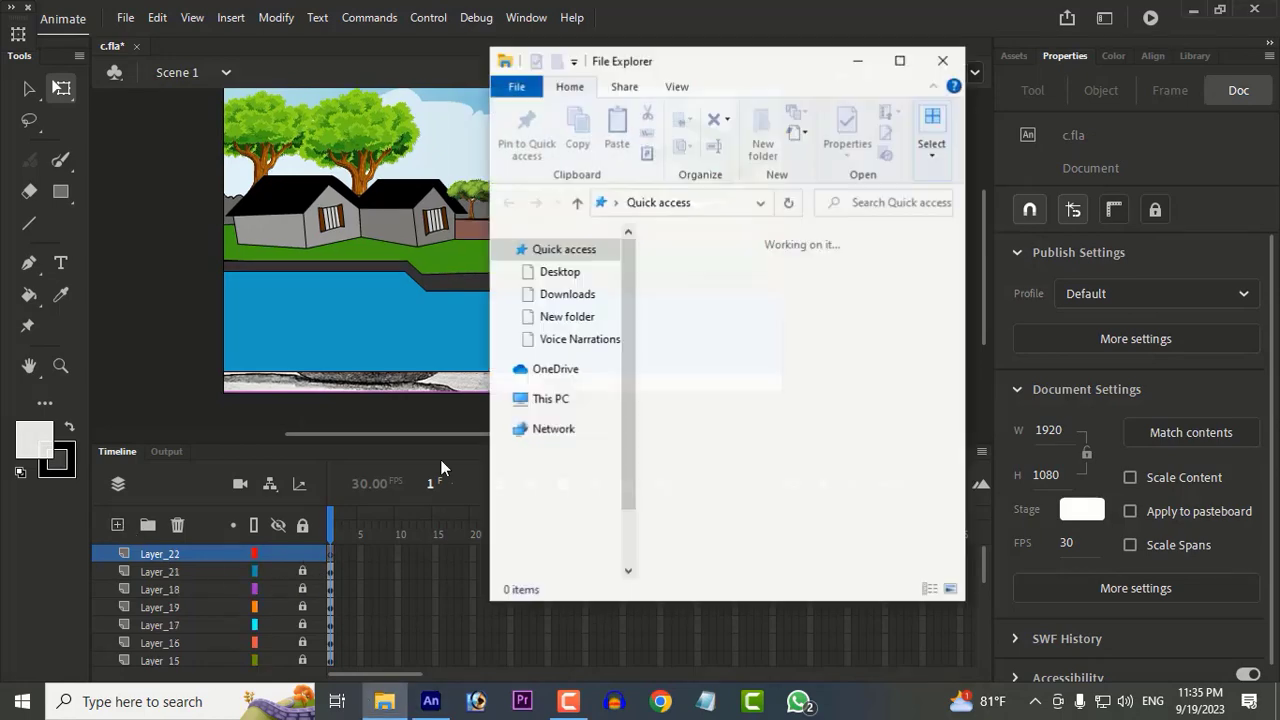
click(559, 271)
scroll(753, 366, down, 2)
scroll(755, 366, up, 2)
double_click(722, 388)
drag(786, 400, 391, 380)
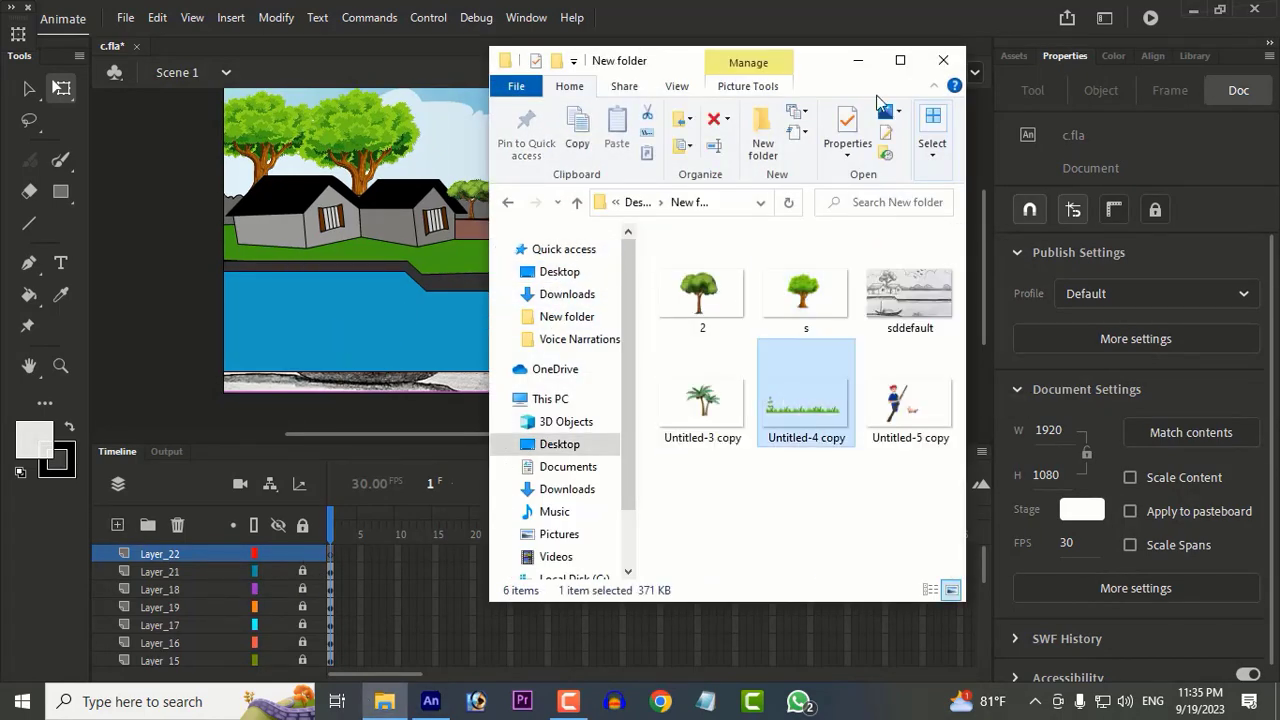
click(943, 60)
Step: Widen the grass strip to 2540.7 px and move it up over the bank in front of the houses
drag(646, 337, 567, 392)
scroll(590, 338, down, 1)
drag(715, 322, 788, 322)
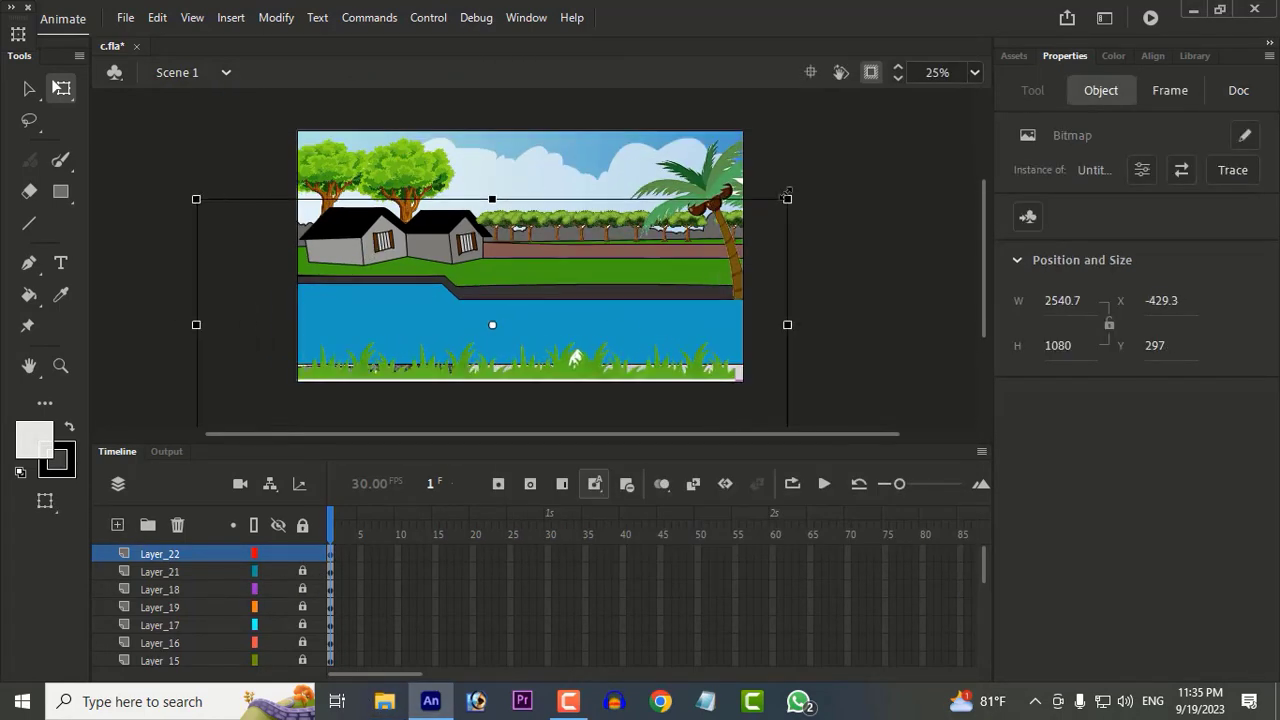
drag(623, 375, 645, 371)
drag(561, 366, 581, 266)
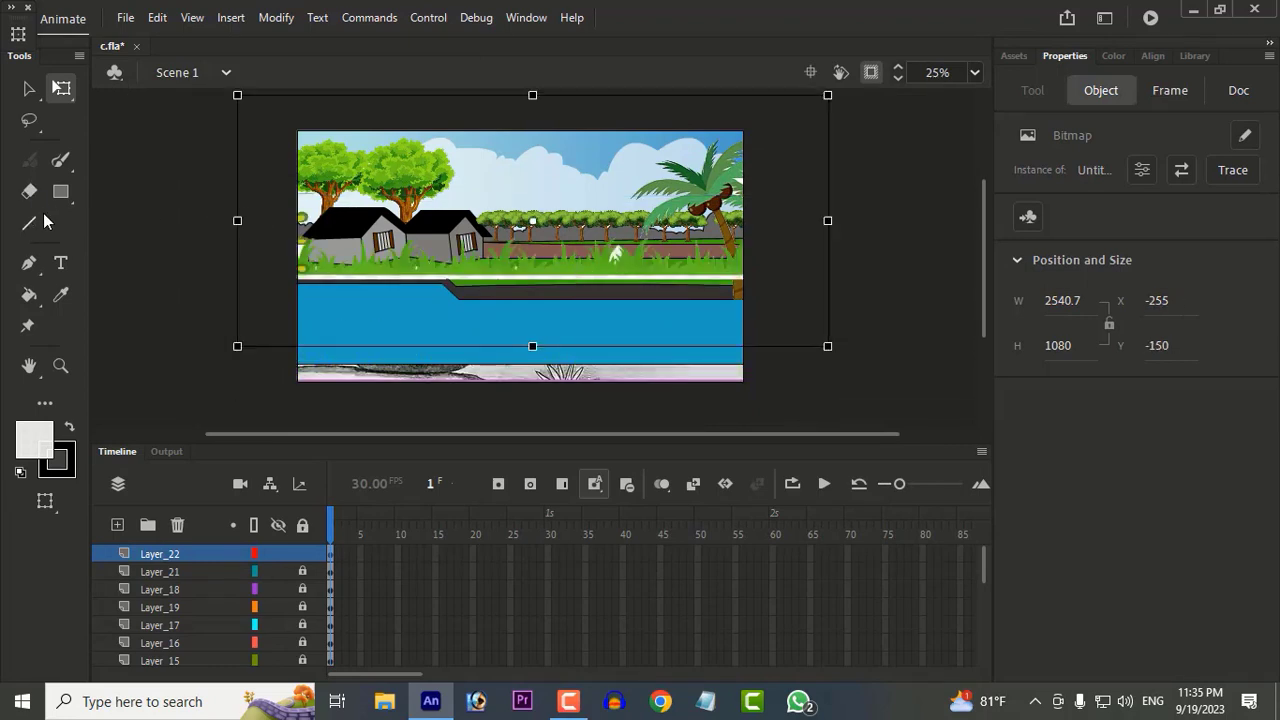
Step: Draw a foreground ground shape about 2354 by 176 px below the river with the Line tool, using a fill sampled from the grass
click(31, 223)
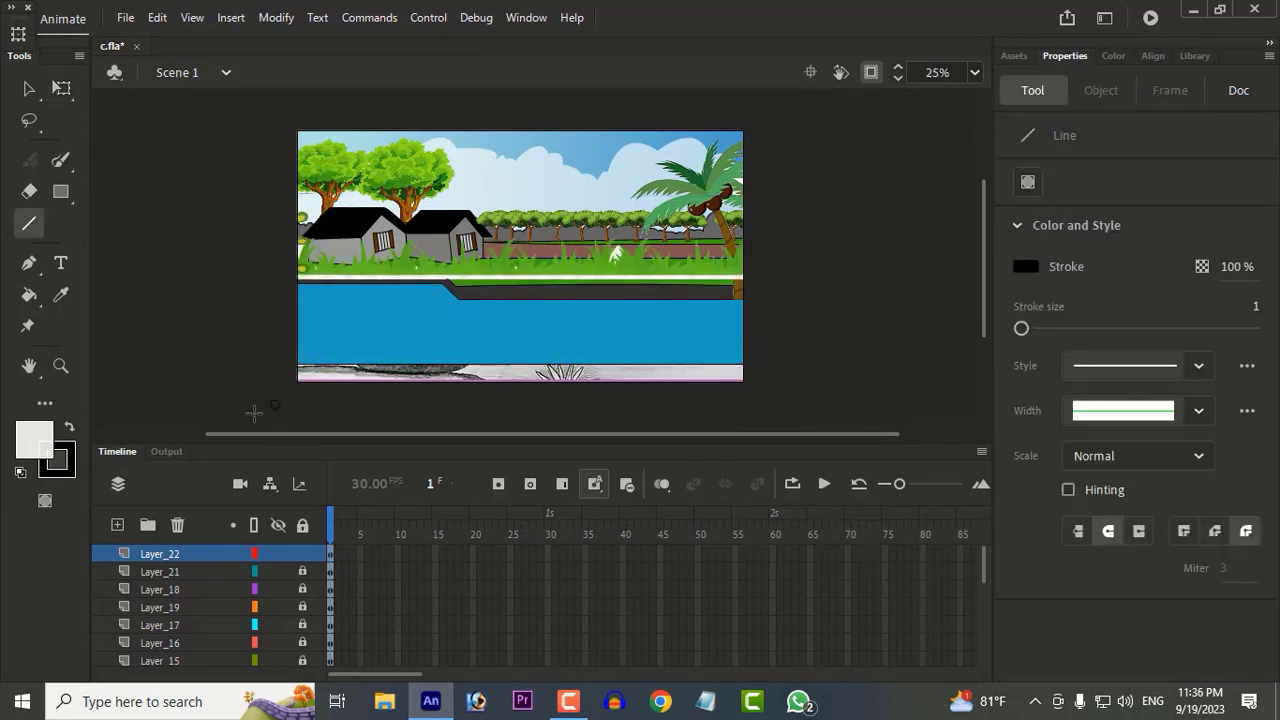
click(61, 295)
click(549, 260)
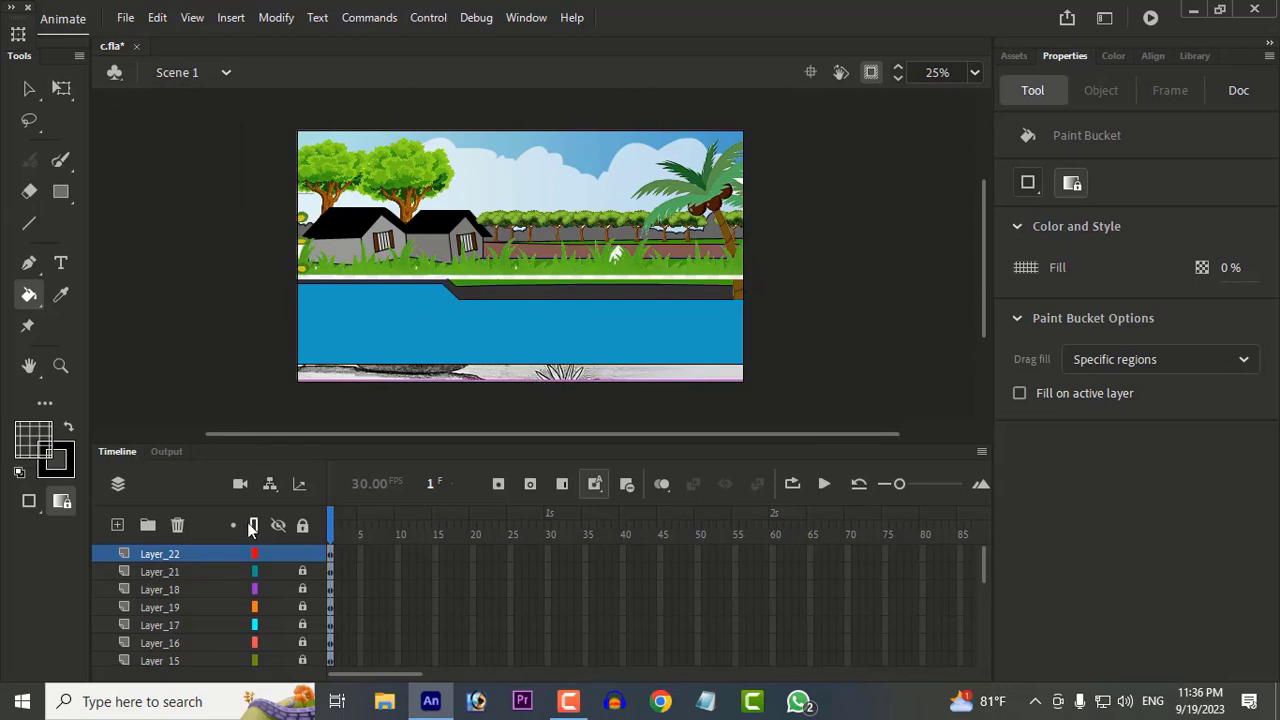
click(252, 526)
click(31, 91)
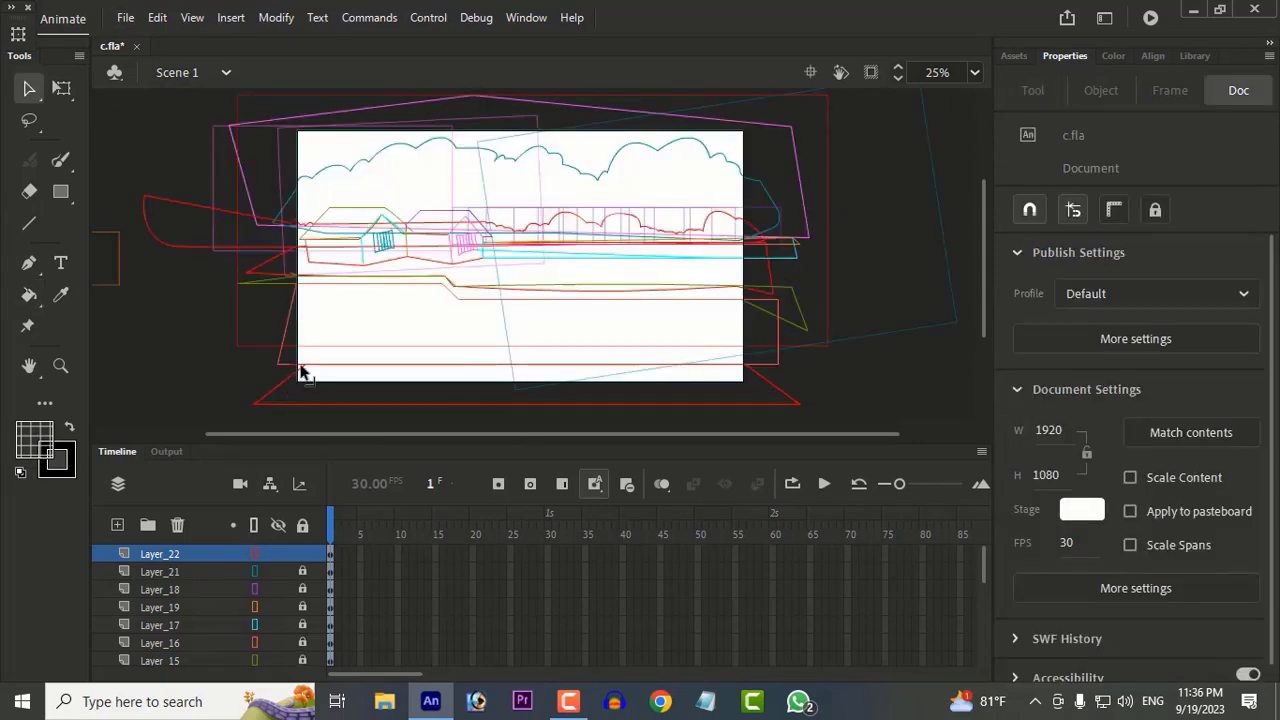
click(253, 525)
Step: Recolour the foreground ground shape below the river with a dark reddish brown sampled from the small reference picture
click(268, 380)
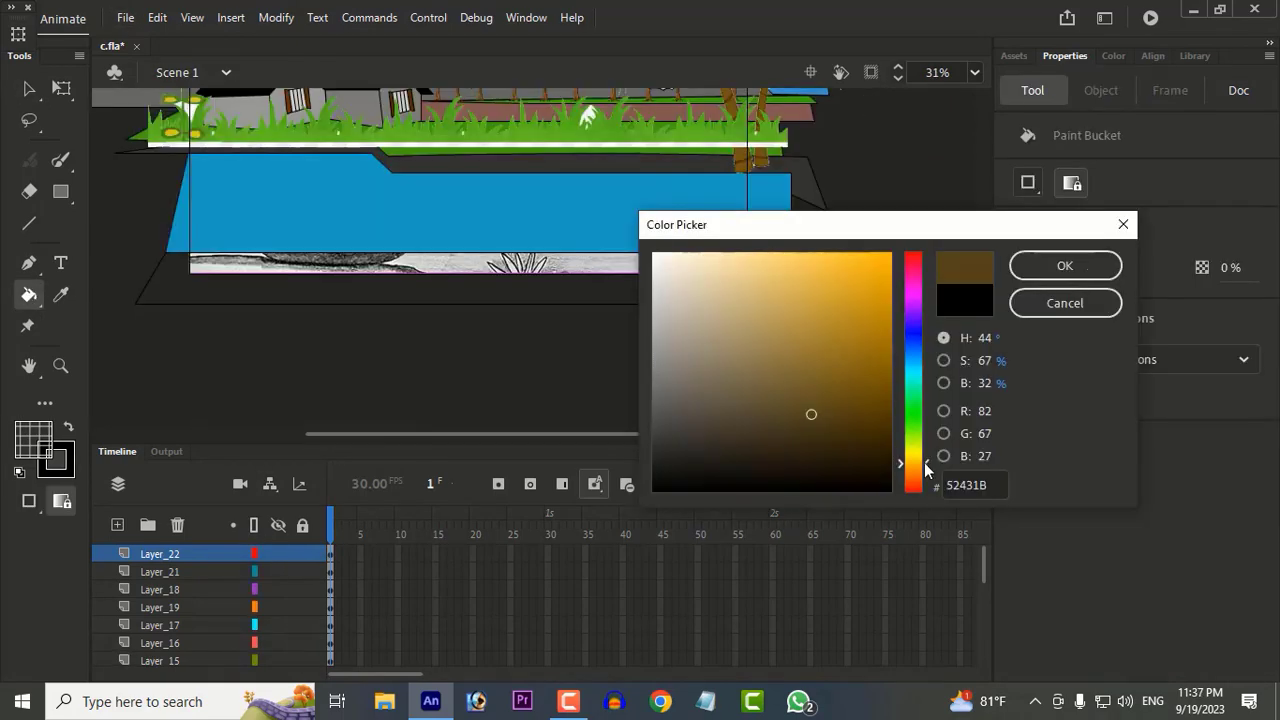
click(1063, 263)
click(165, 290)
click(34, 440)
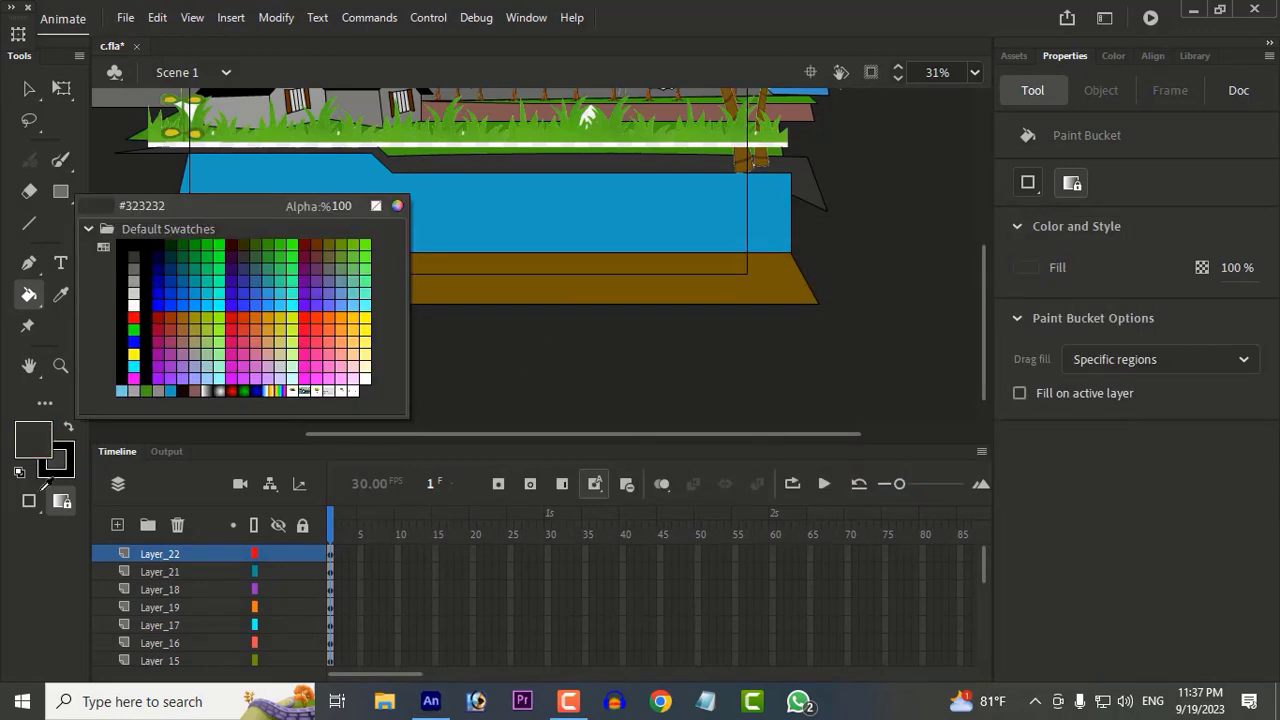
click(108, 216)
drag(313, 372, 651, 415)
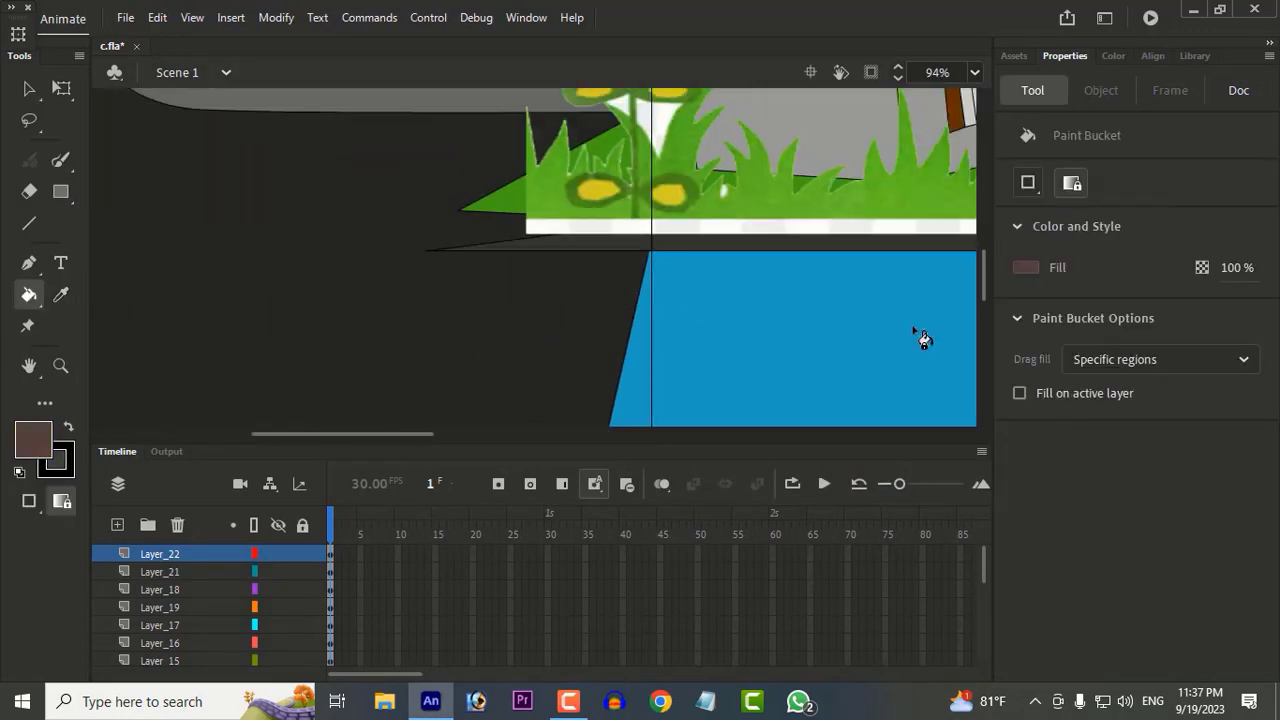
key(ctrl+minus)
key(ctrl+minus)
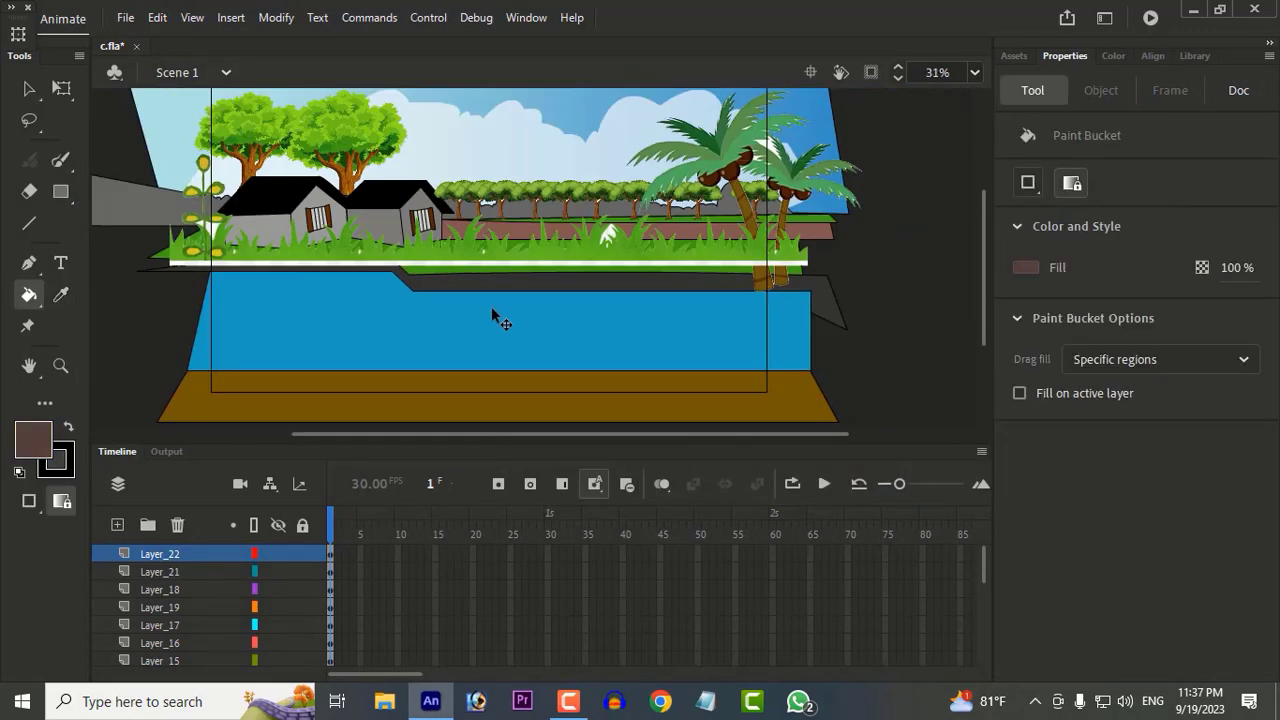
click(447, 394)
Step: Clip the display to the stage and lower the grass strip onto the foreground ground at X -104, Y 285
click(871, 73)
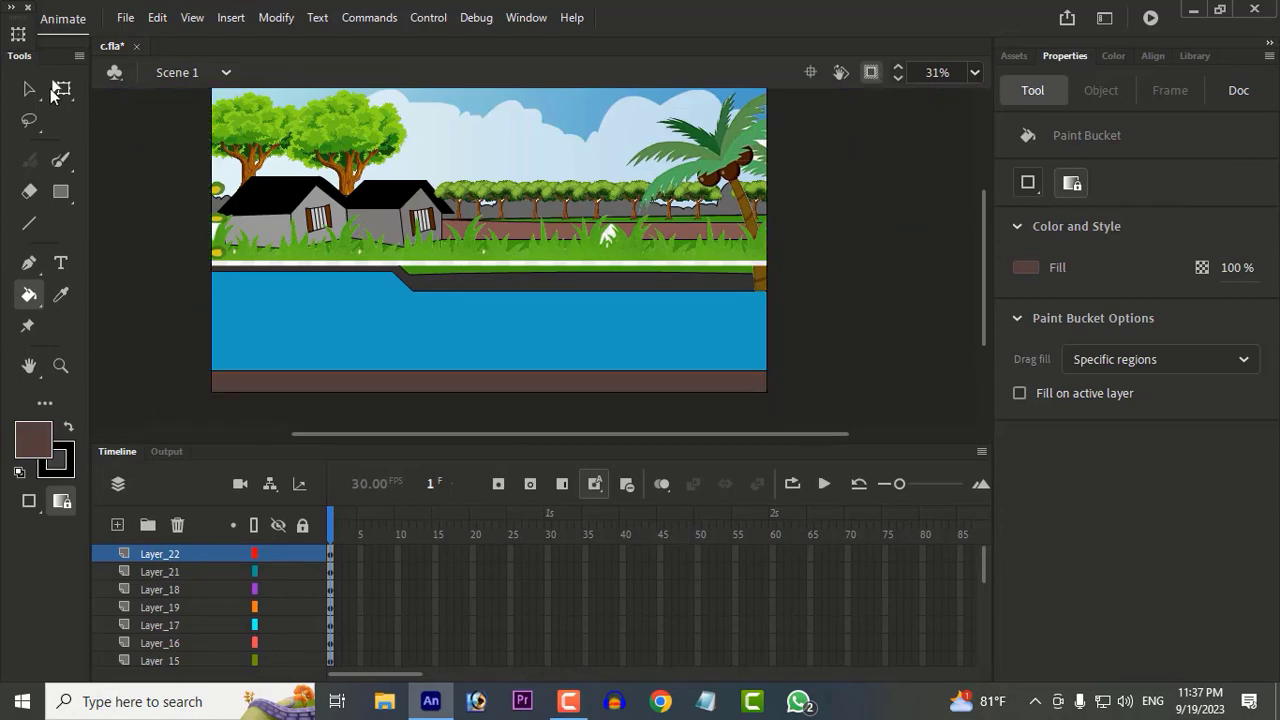
click(29, 88)
drag(491, 257, 552, 395)
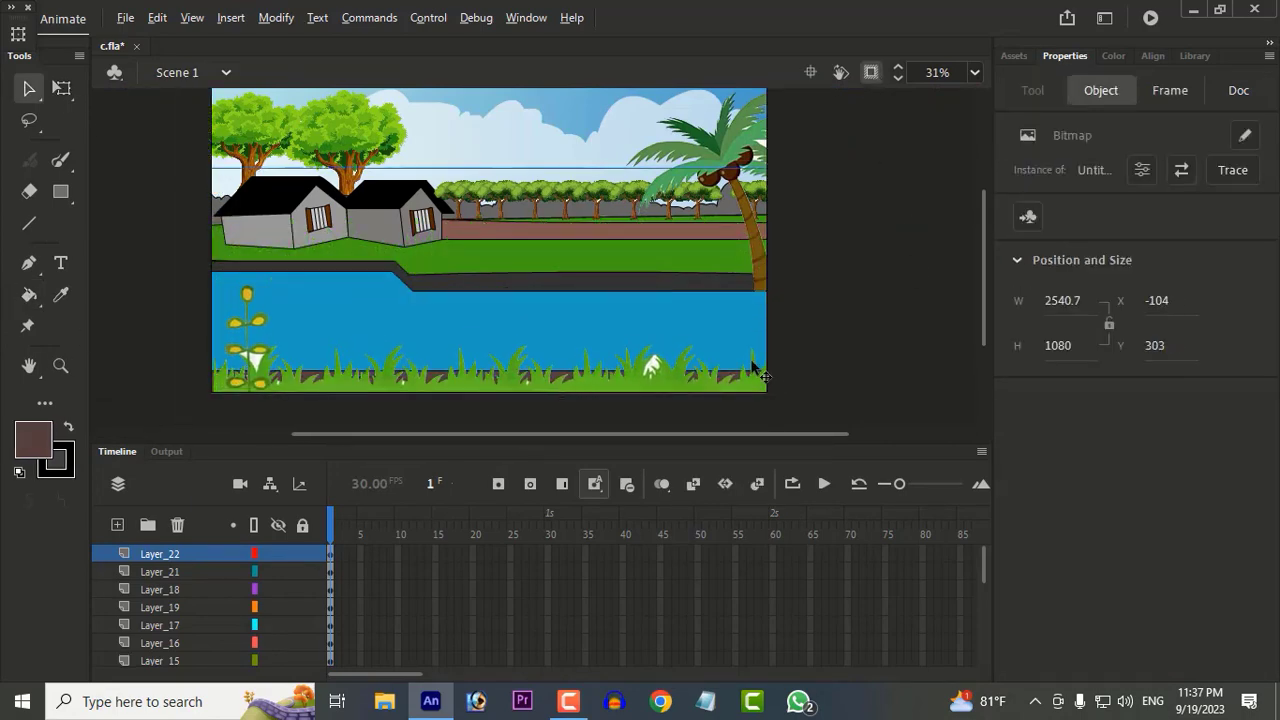
scroll(754, 364, down, 2)
scroll(716, 358, up, 2)
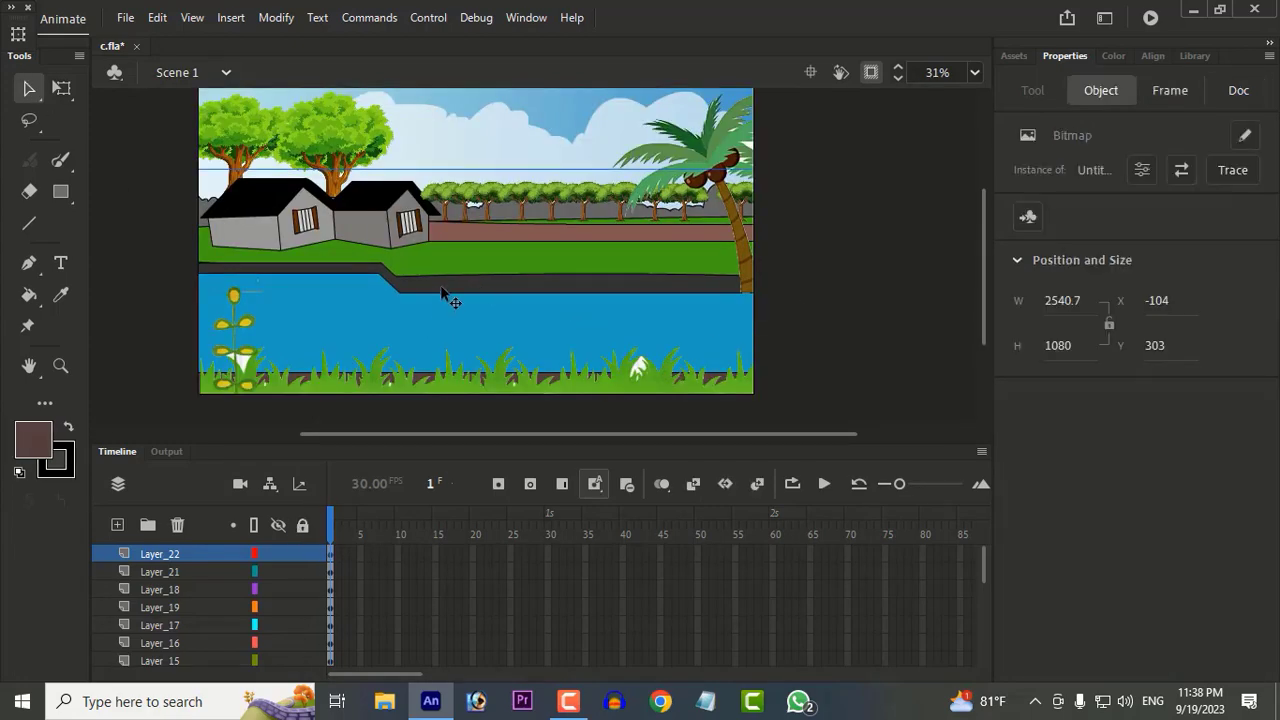
scroll(447, 296, down, 2)
scroll(465, 302, up, 2)
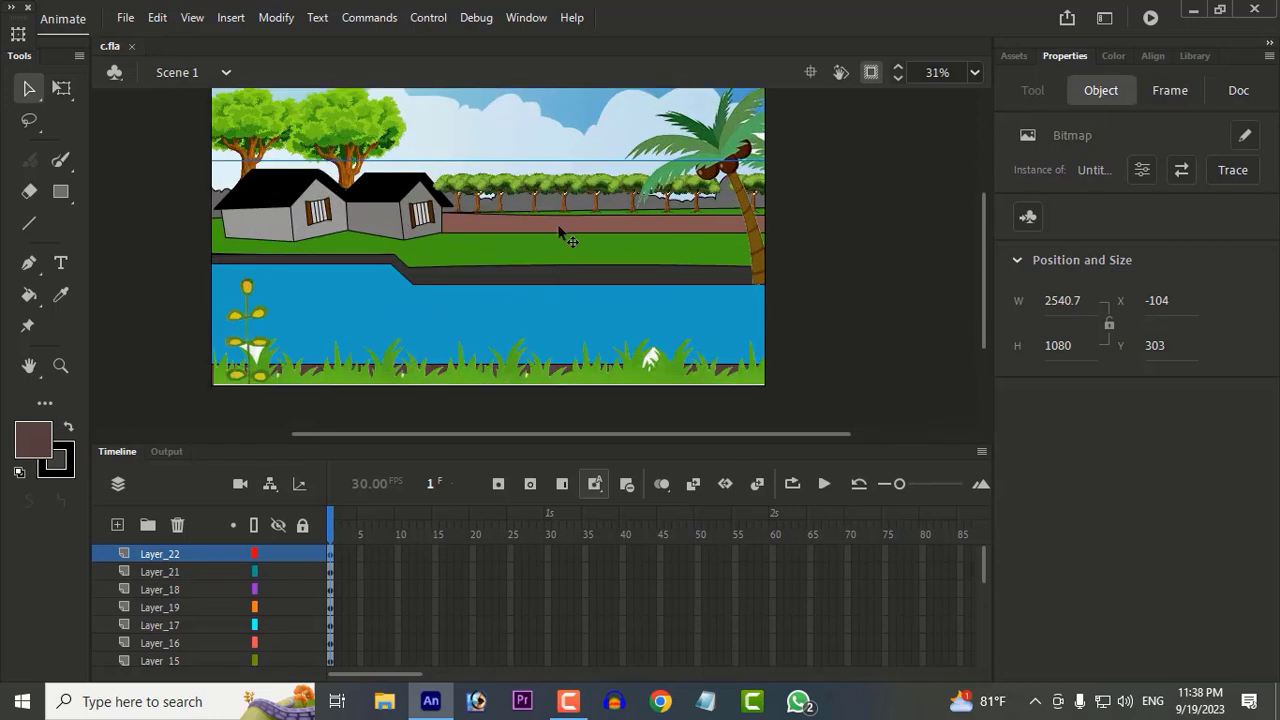
key(Up)
key(Up)
key(Up)
key(Up)
key(Up)
key(Up)
key(Up)
key(Up)
key(Up)
key(Up)
key(Up)
key(Up)
key(Up)
key(Up)
key(Up)
key(Up)
key(Up)
key(Up)
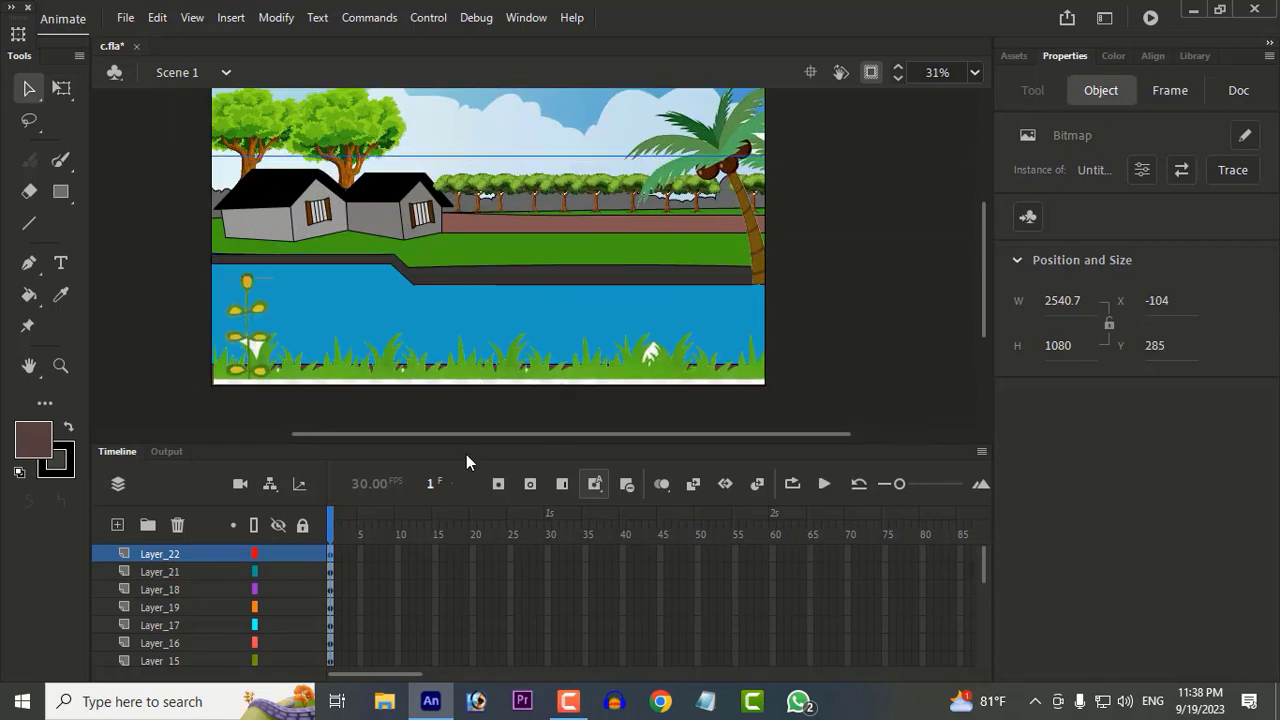
click(1041, 701)
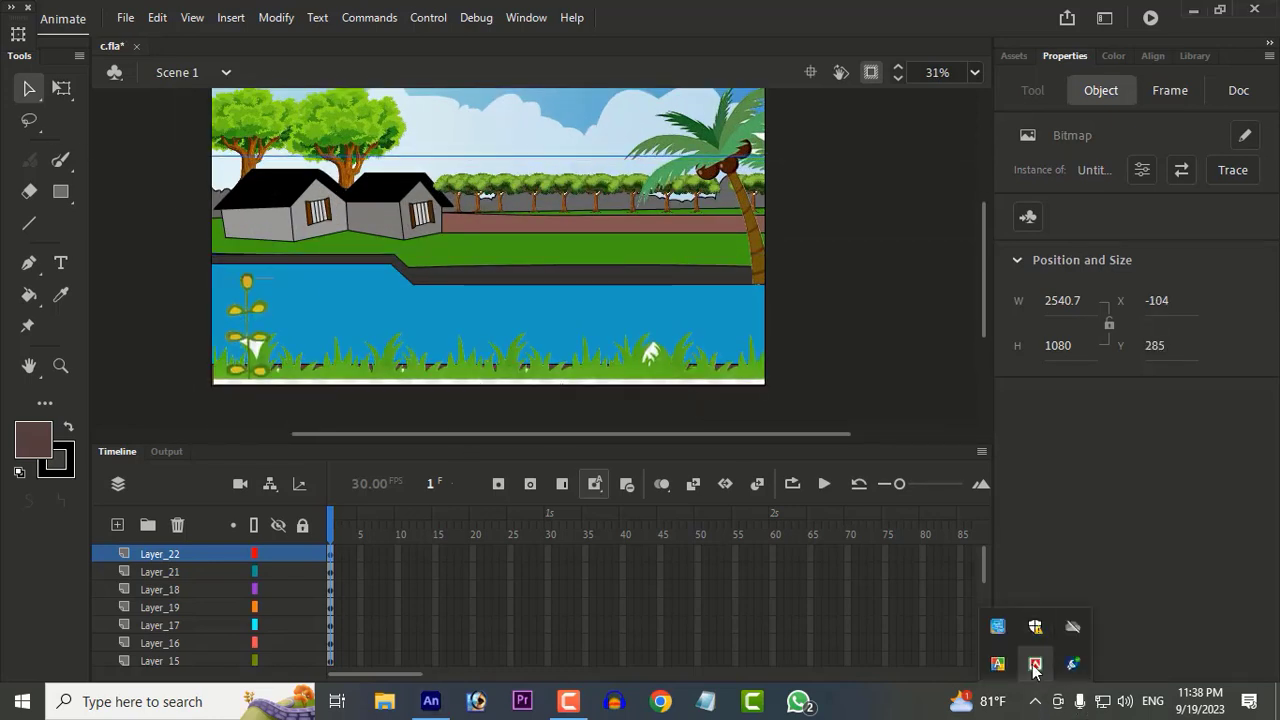
right_click(1032, 664)
click(1008, 660)
right_click(1007, 664)
Step: Shift the foreground grass strip to X -136, Y 319 and undo a stray move of the tree image
drag(540, 322, 544, 377)
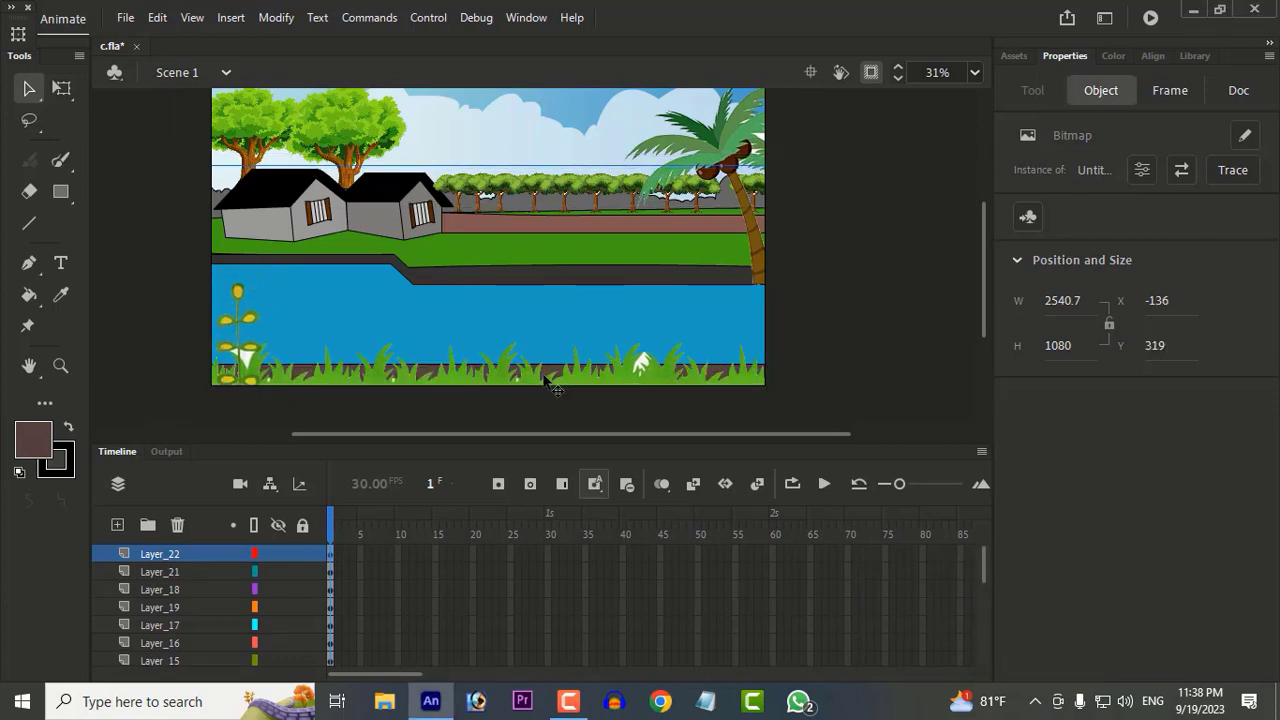
drag(366, 157, 371, 116)
key(ctrl+z)
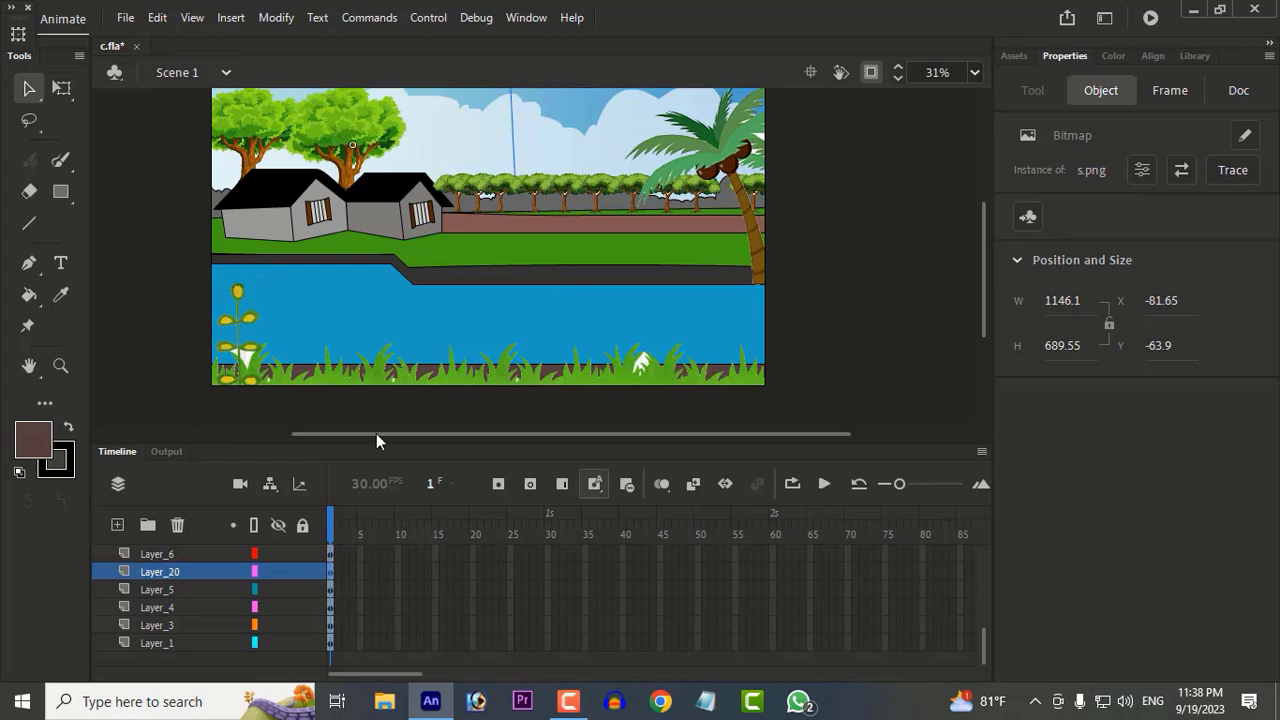
Step: Go through the timeline layers one by one to find the layer holding the dark riverbank strip above the water
click(500, 275)
drag(222, 555, 226, 611)
scroll(226, 611, down, 1)
click(208, 608)
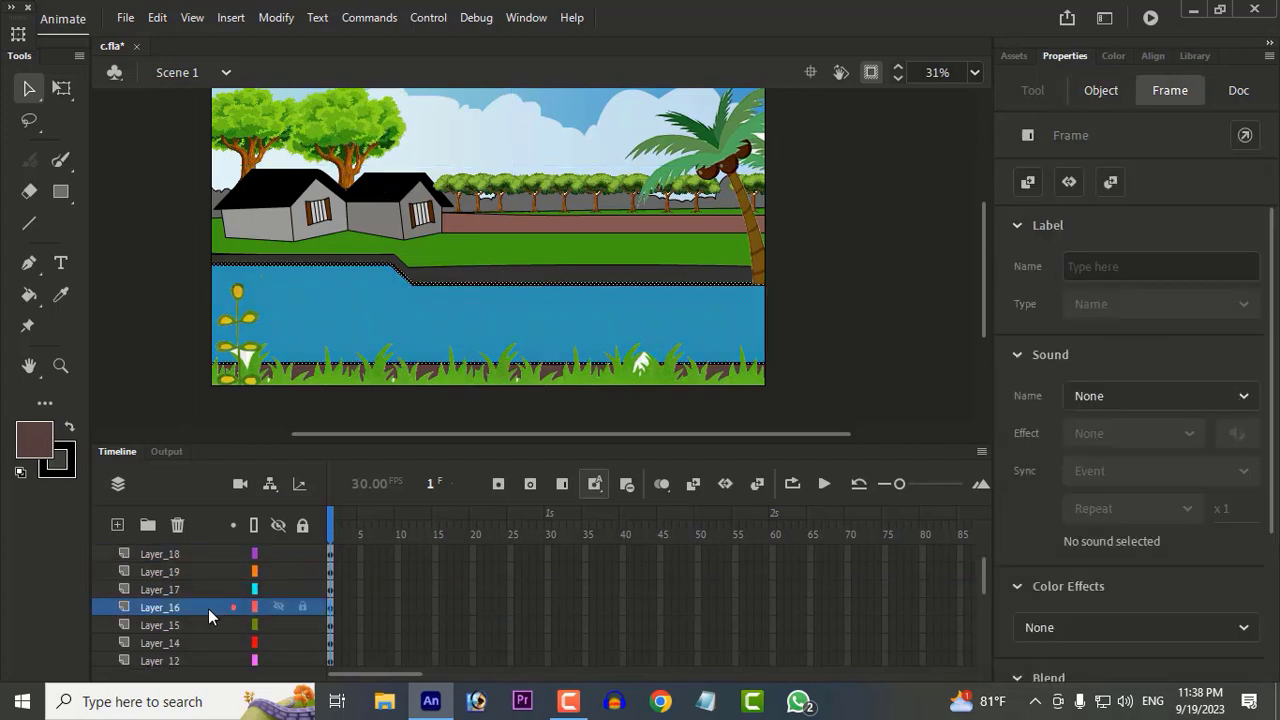
click(190, 622)
click(586, 269)
click(581, 273)
click(212, 567)
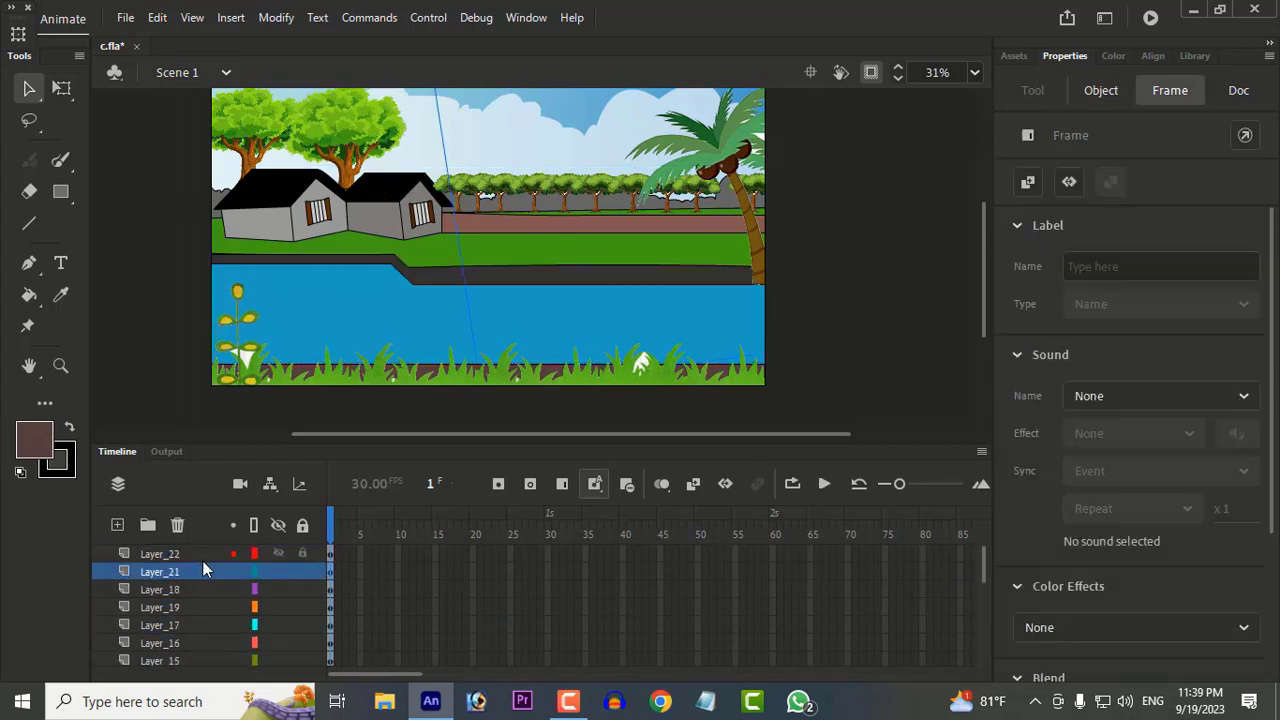
click(203, 560)
click(199, 574)
click(197, 590)
click(194, 607)
scroll(192, 610, down, 1)
click(193, 606)
scroll(193, 604, up, 1)
click(194, 557)
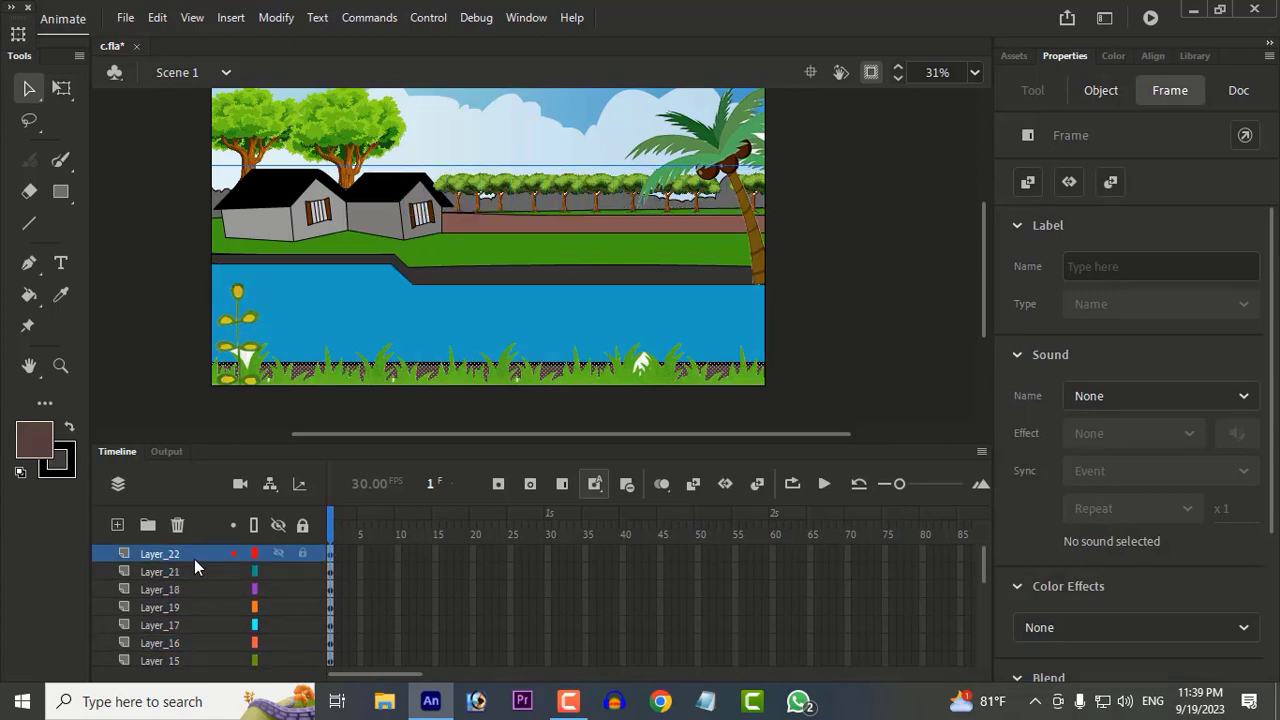
click(192, 571)
click(180, 619)
scroll(180, 615, down, 1)
click(181, 611)
scroll(181, 618, down, 1)
Step: Fill the riverbank strip on Layer_15 with the same reddish brown as the foreground ground
click(196, 591)
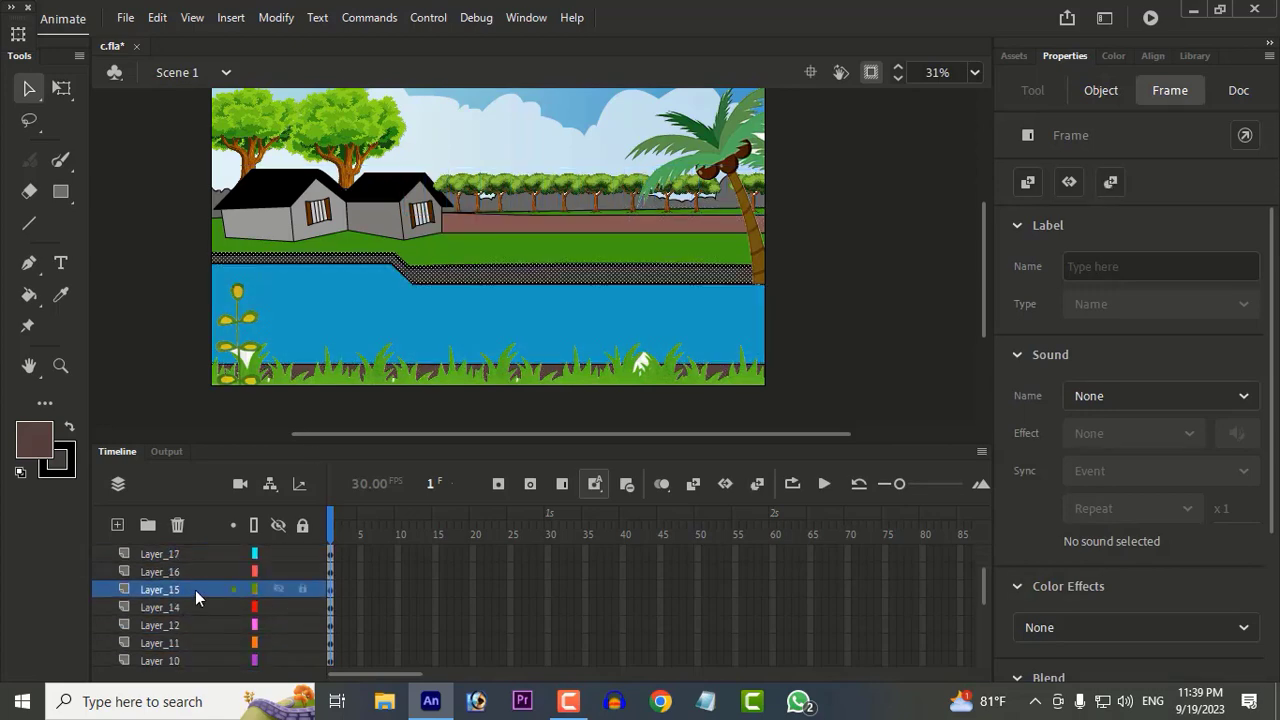
click(37, 297)
click(34, 97)
click(923, 349)
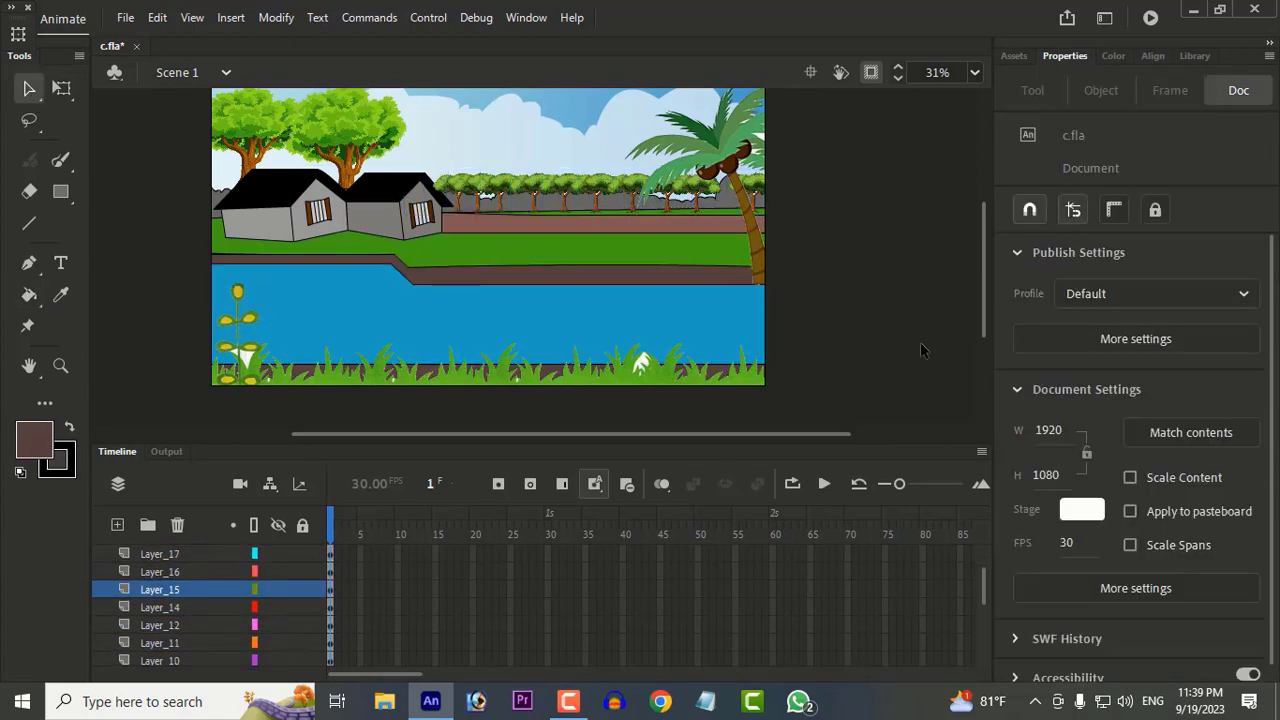
Step: Give the river shape on Layer_16 a linear gradient fill with its first stop at the start, coloured 33D8E5
scroll(686, 286, down, 2)
scroll(600, 330, up, 2)
click(188, 574)
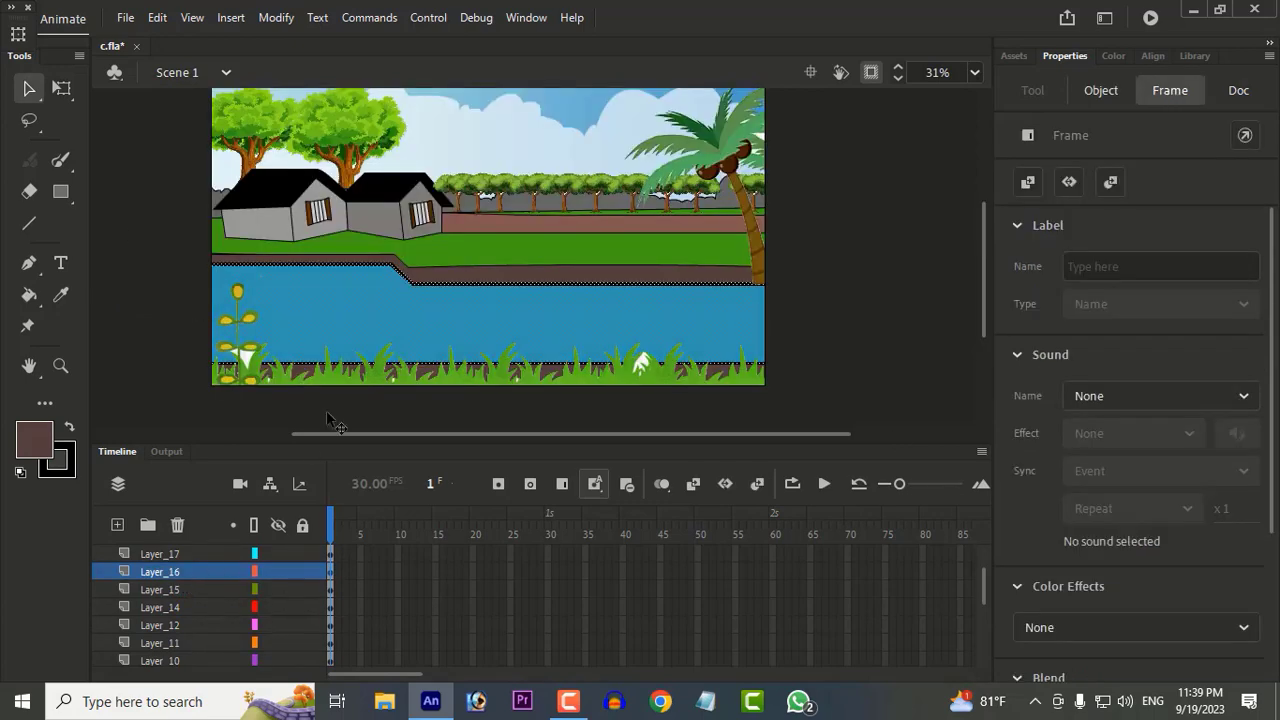
click(1113, 55)
click(1135, 95)
click(1105, 183)
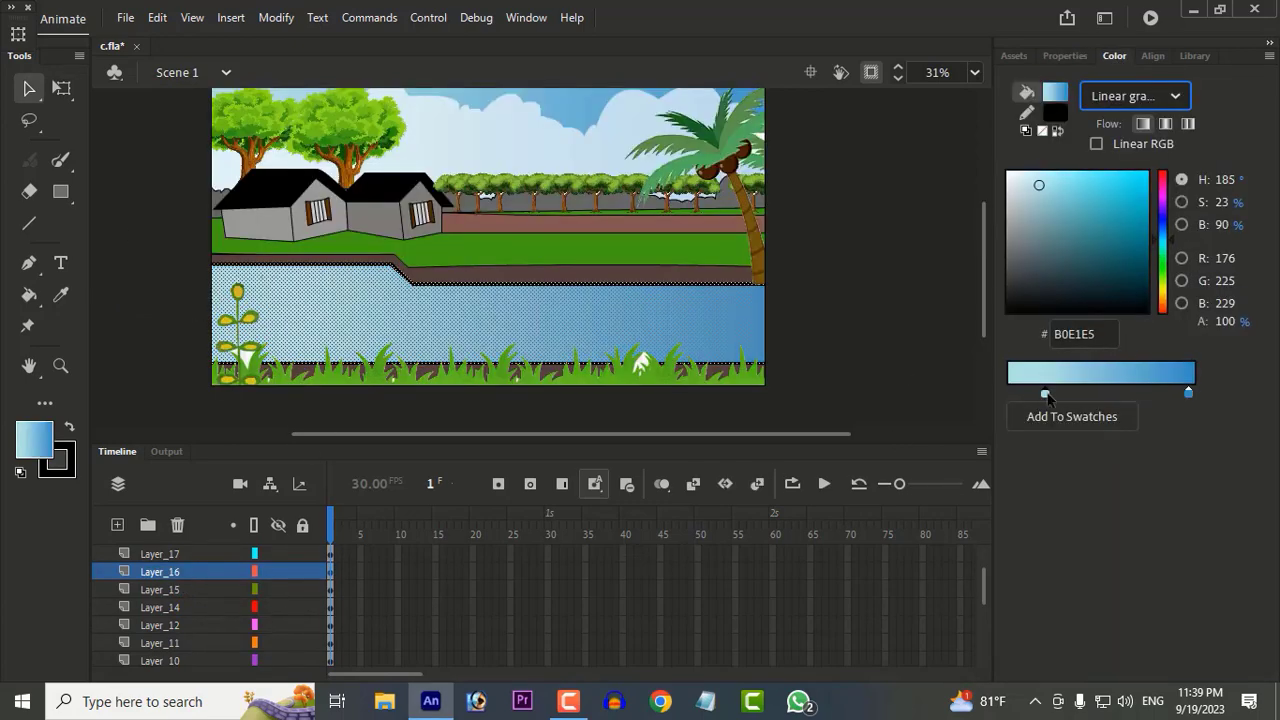
drag(1047, 397, 1010, 396)
drag(1039, 185, 1116, 185)
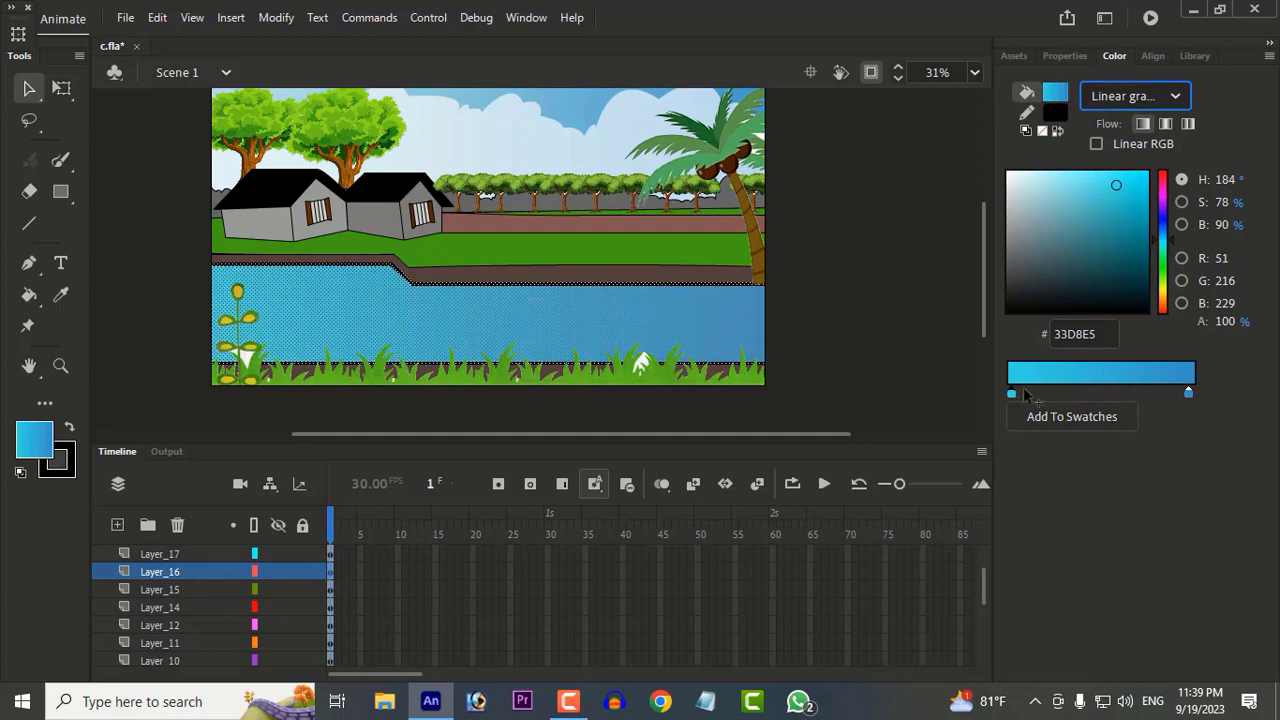
Step: Deepen the river gradient's first stop to a darker blue and shift the 2E94D3 end stop inward
drag(1188, 393, 1175, 397)
drag(1028, 395, 1010, 395)
click(1118, 223)
drag(1166, 229, 1132, 211)
drag(1175, 395, 1163, 395)
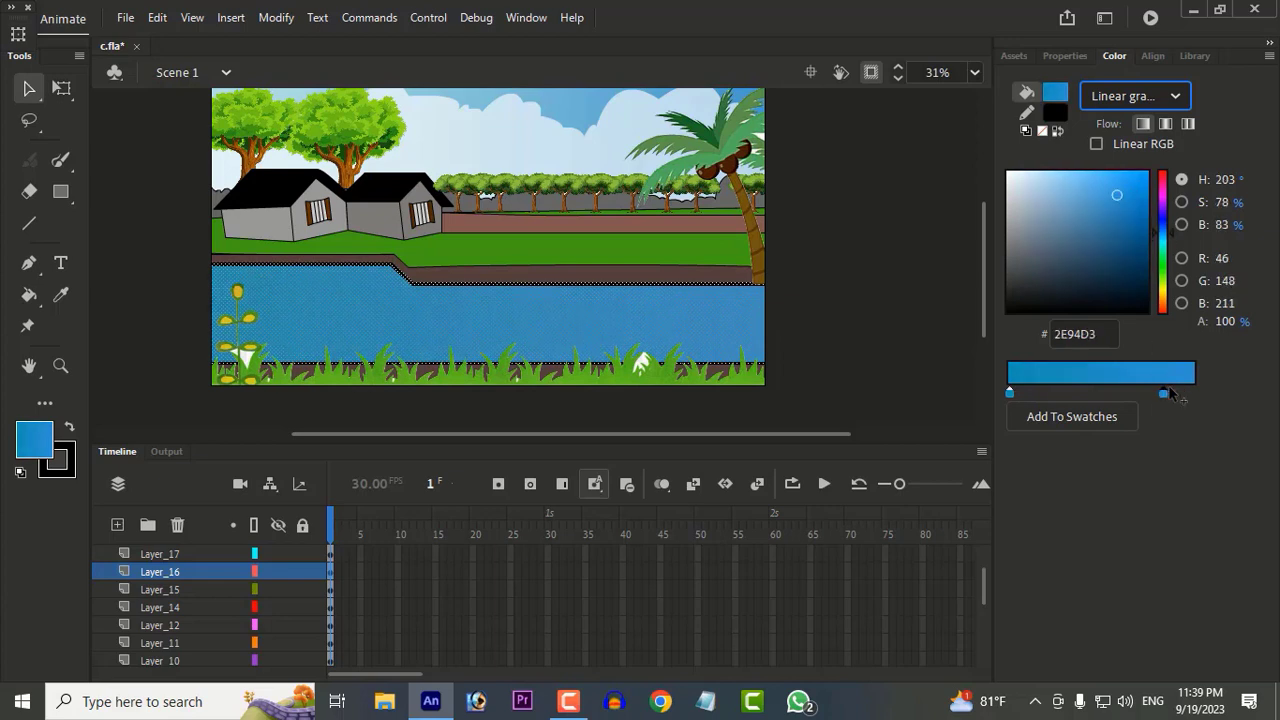
Step: Return the river gradient's end stop to the far end and set the slightly inset first stop to 1EBDE9
click(1194, 395)
click(1140, 189)
drag(1165, 243, 1165, 239)
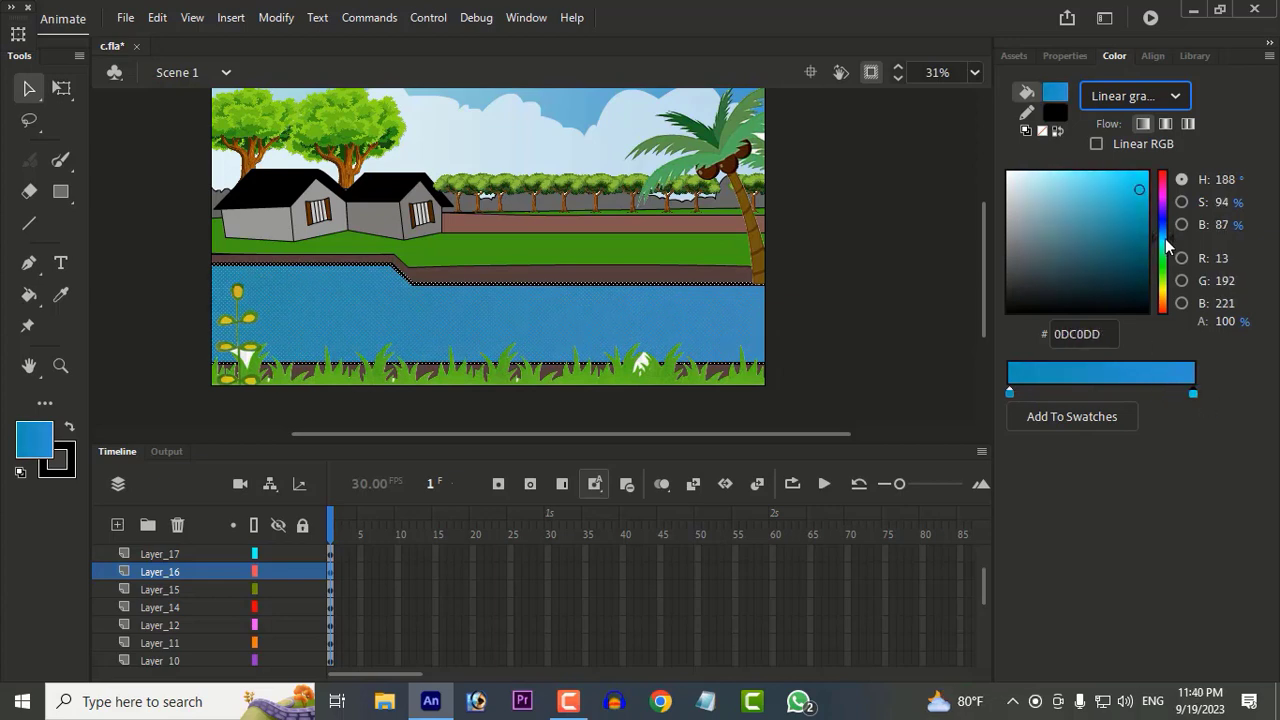
click(1135, 177)
drag(1010, 394, 1027, 394)
drag(1121, 193, 1130, 183)
click(932, 305)
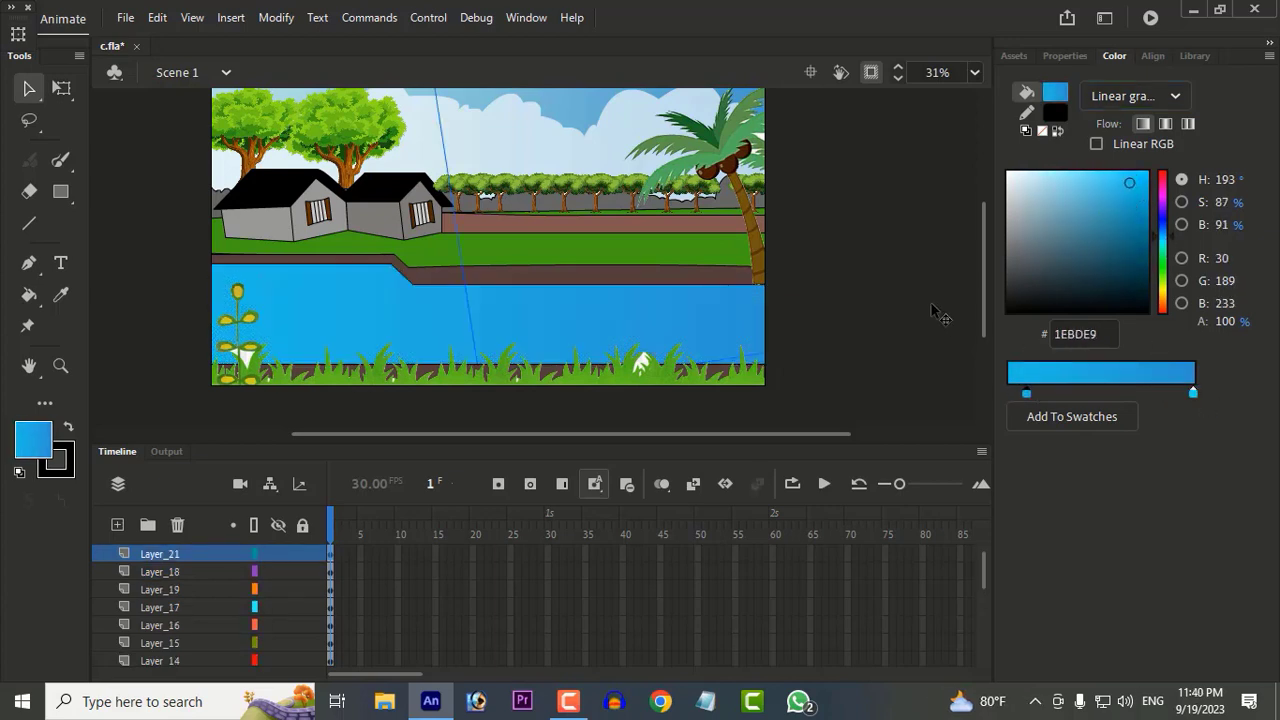
Step: Lock all existing layers and add a new layer above Layer_21 for painting with the Paint Brush tool
click(301, 527)
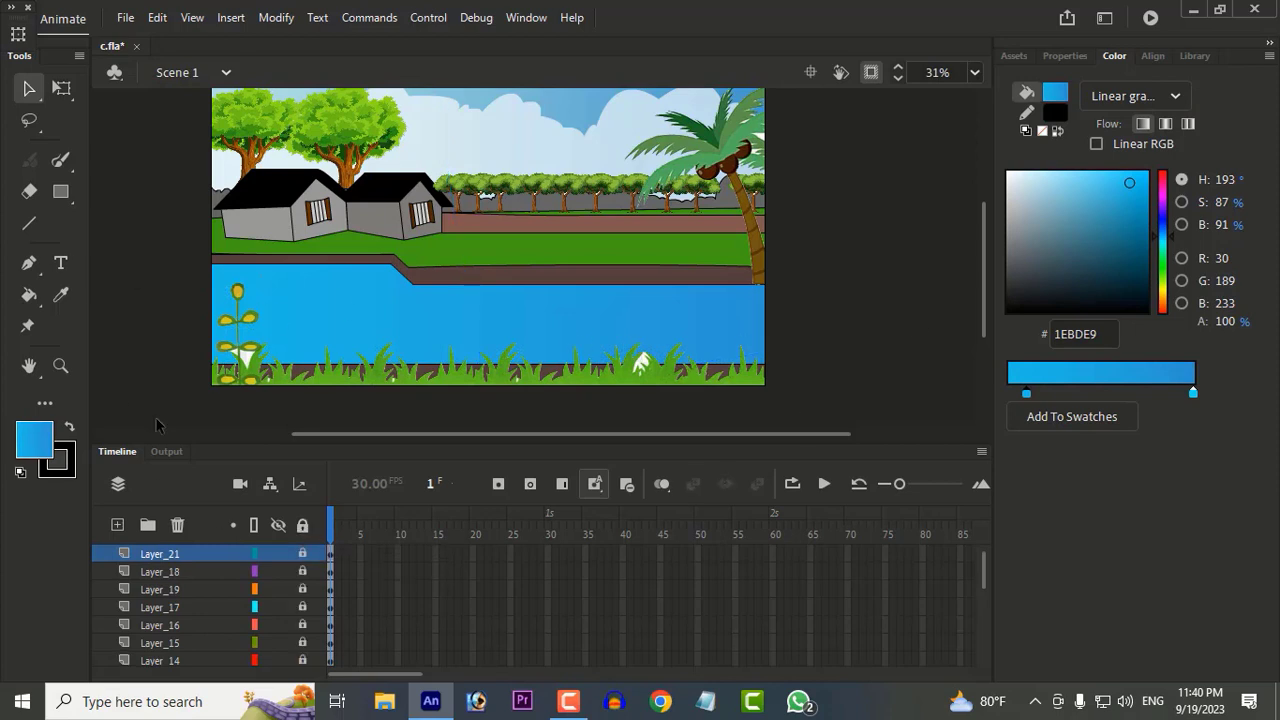
key(n)
click(118, 520)
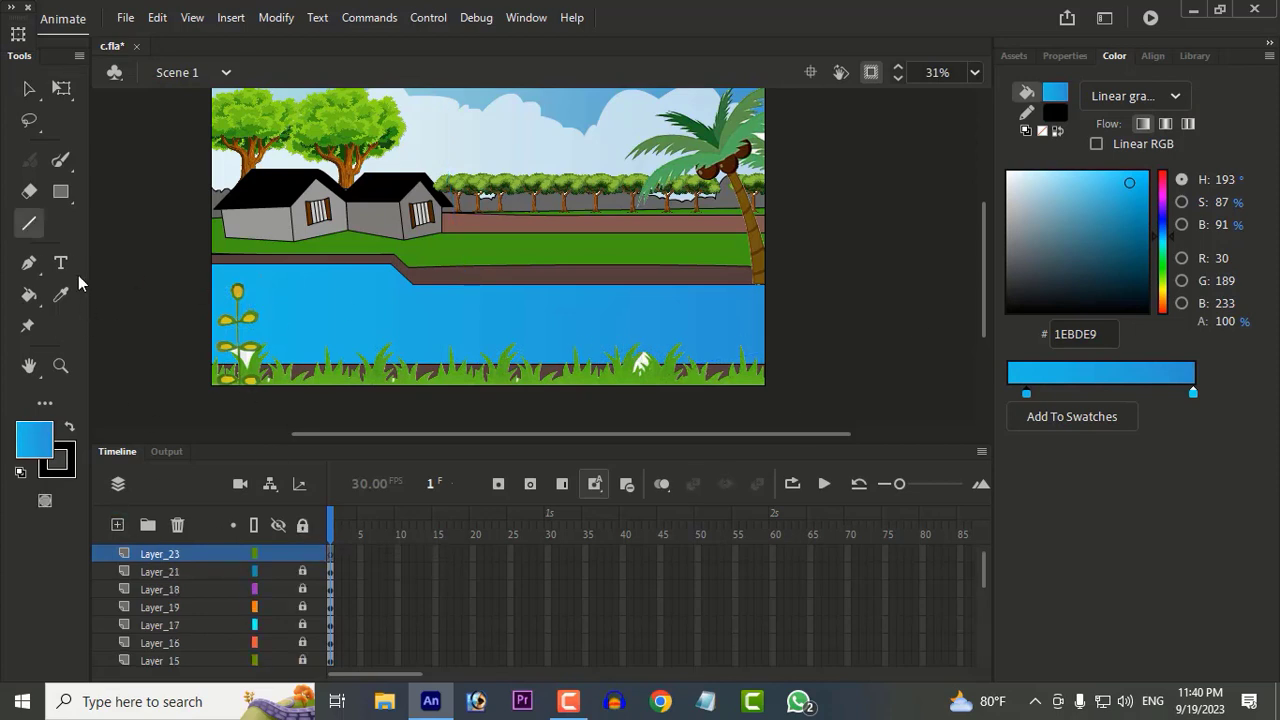
click(59, 162)
click(1008, 173)
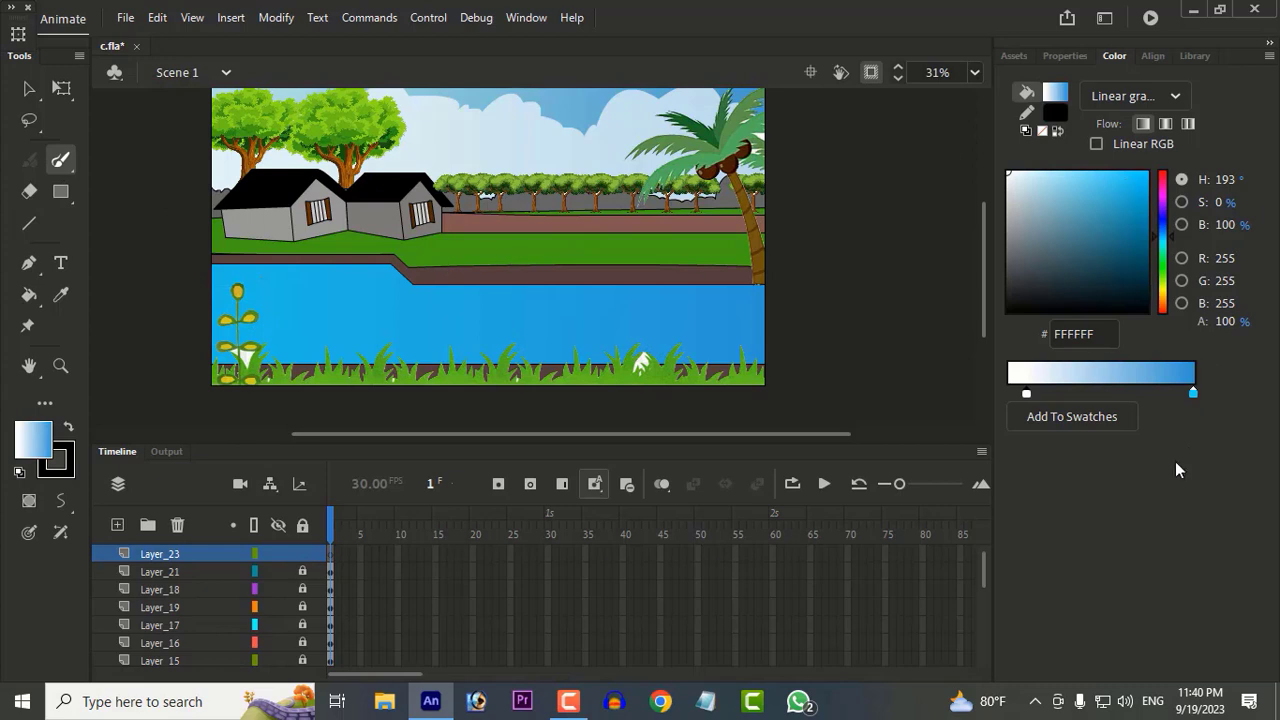
click(33, 438)
click(124, 300)
drag(347, 292, 503, 320)
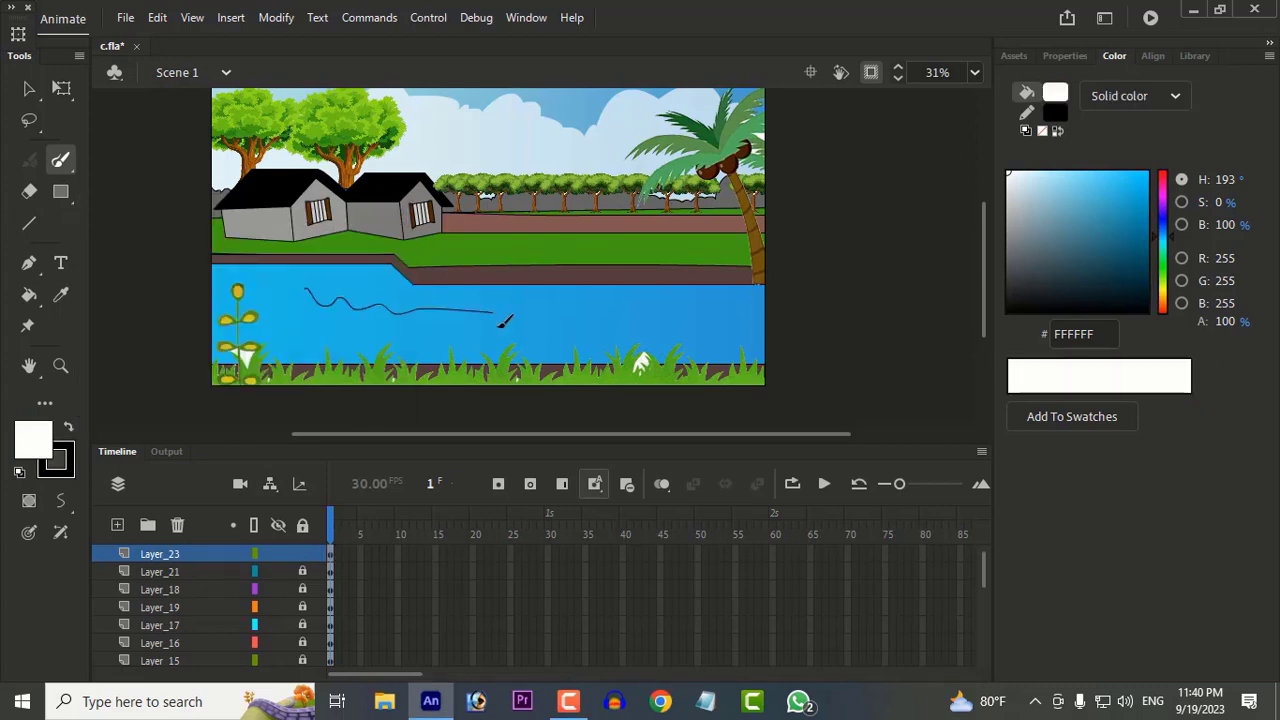
key(ctrl+z)
Step: Paint thin wavy ripple lines across the river on Layer_23 with a white Paint Brush stroke of size 3
click(1055, 112)
click(725, 255)
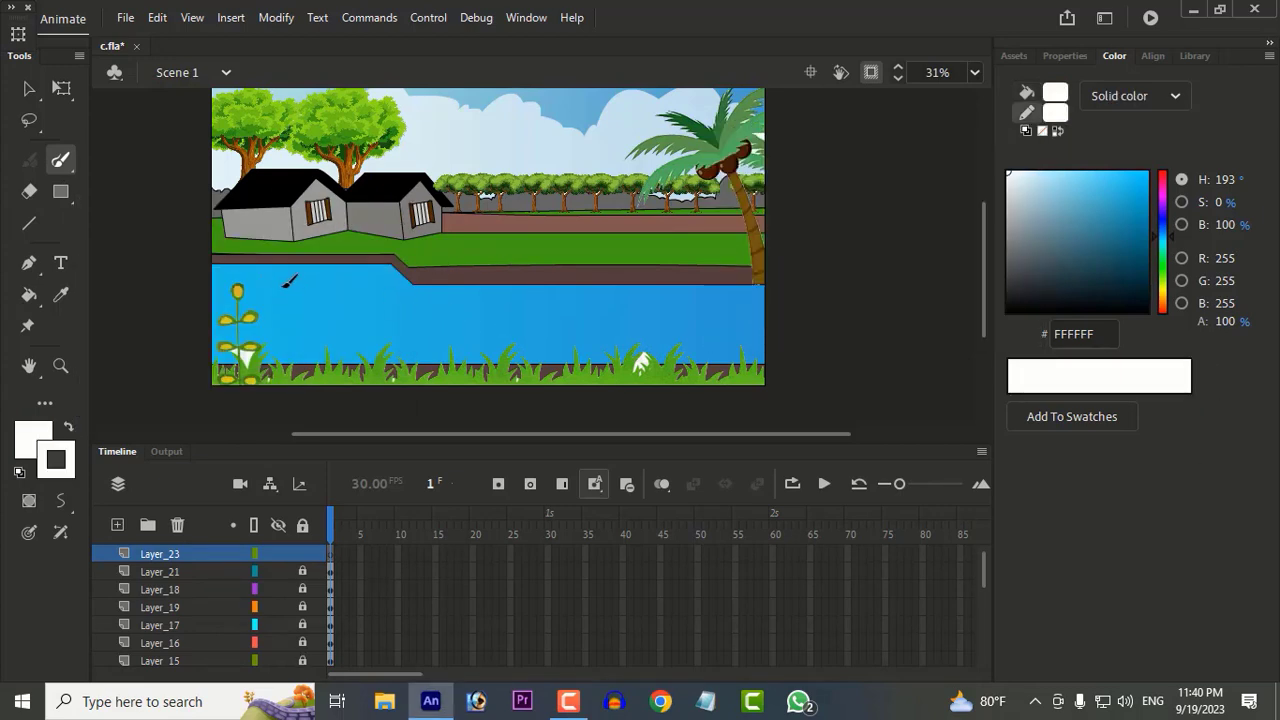
click(1065, 56)
drag(280, 286, 476, 324)
drag(472, 300, 608, 304)
drag(490, 322, 598, 338)
drag(620, 320, 637, 325)
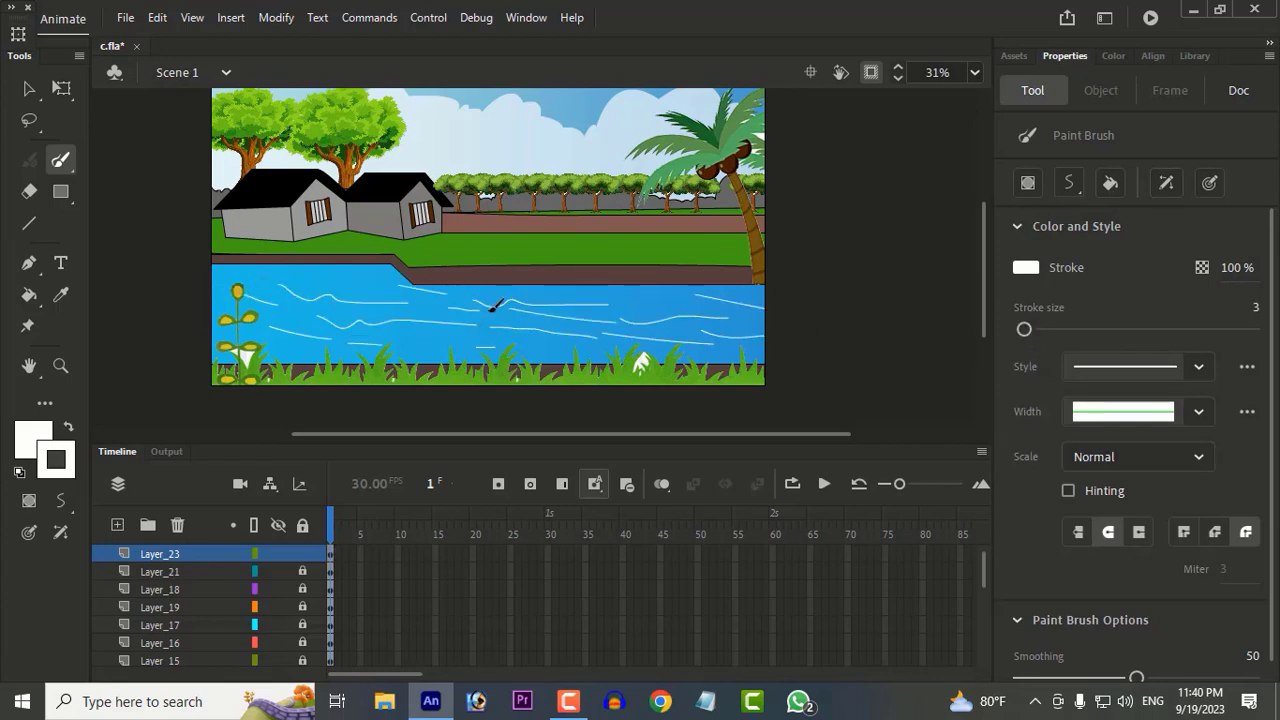
Step: Select all the white ripple lines and reduce their stroke opacity to 37%
mouse_move(1233, 283)
mouse_down()
mouse_move(1245, 280)
mouse_move(835, 310)
mouse_up()
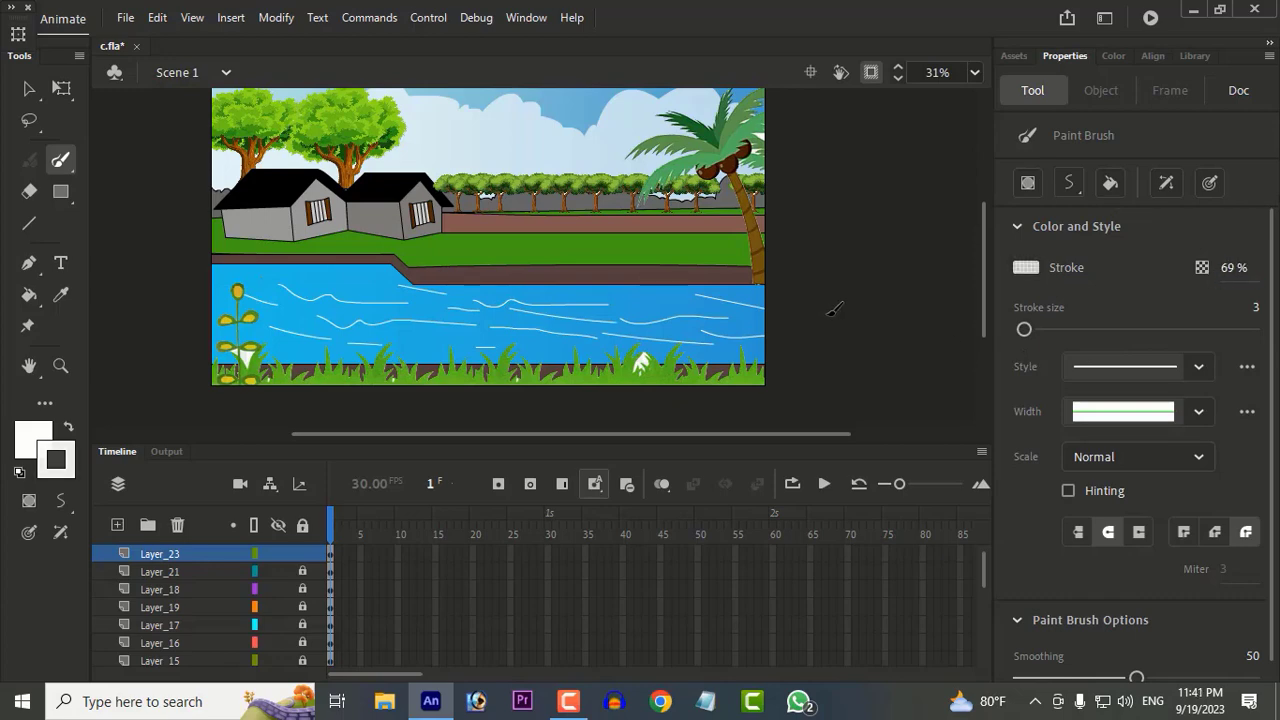
click(30, 89)
key(ctrl+a)
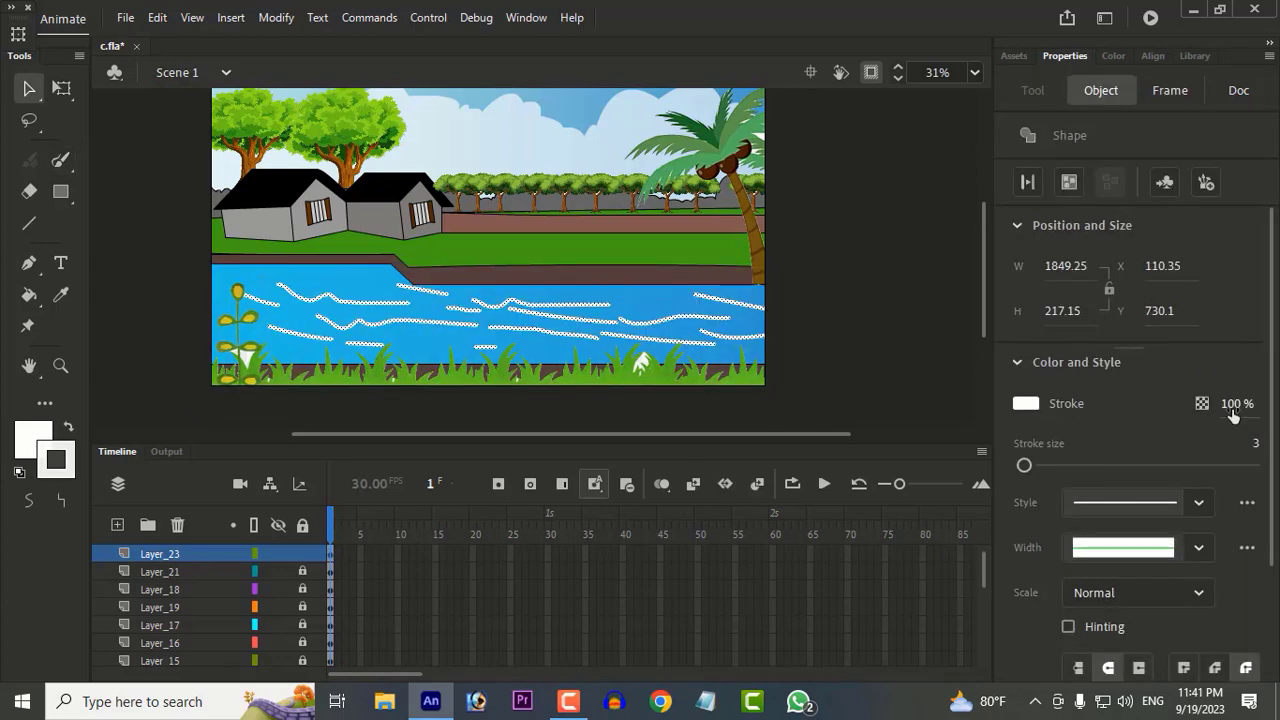
click(930, 359)
mouse_move(1234, 408)
mouse_down()
mouse_move(1200, 404)
mouse_move(1257, 402)
mouse_up()
key(ctrl+a)
click(889, 354)
key(ctrl+a)
click(964, 372)
key(ctrl+a)
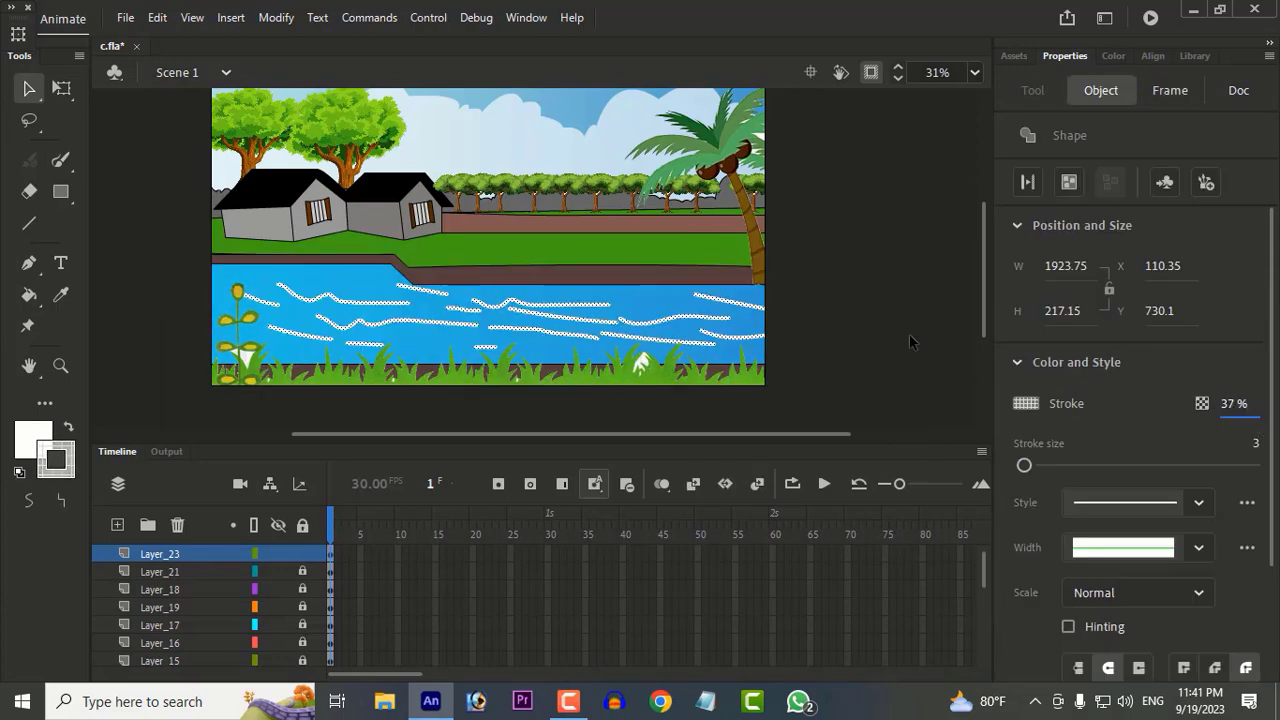
click(881, 336)
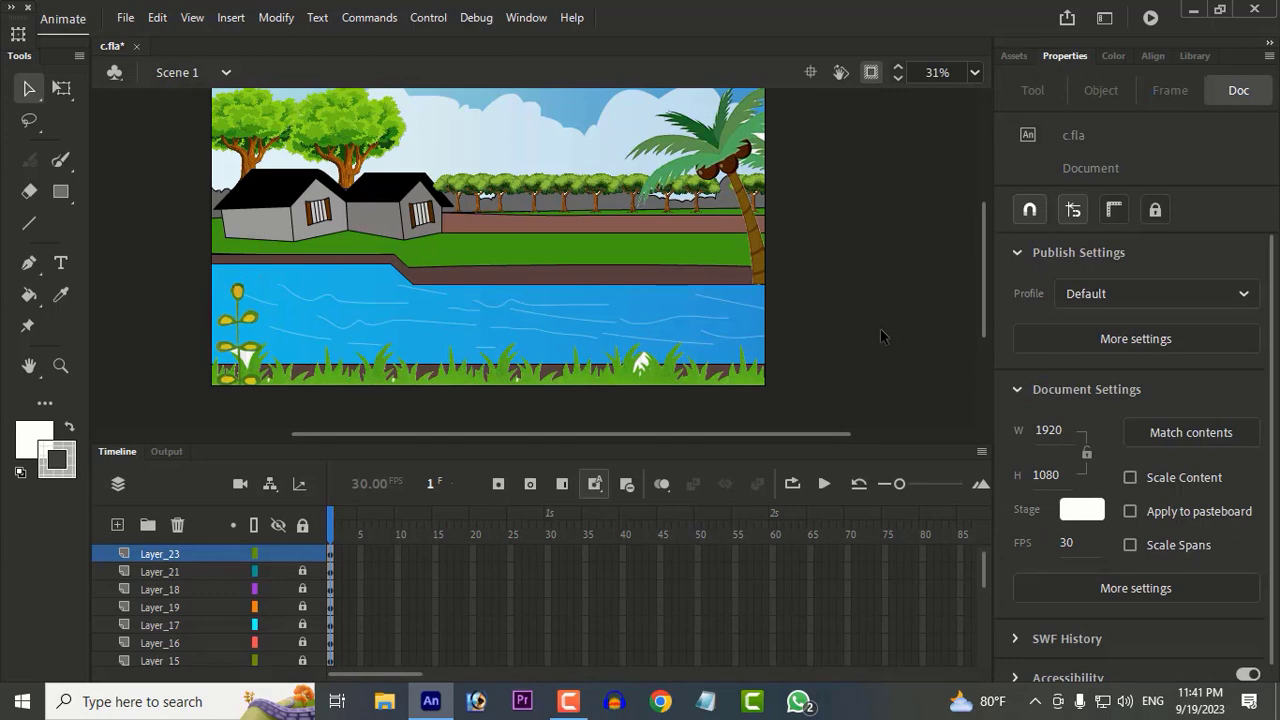
Step: Show the artwork outside the stage again and compare the scene with the small reference picture
drag(543, 307, 857, 306)
click(871, 73)
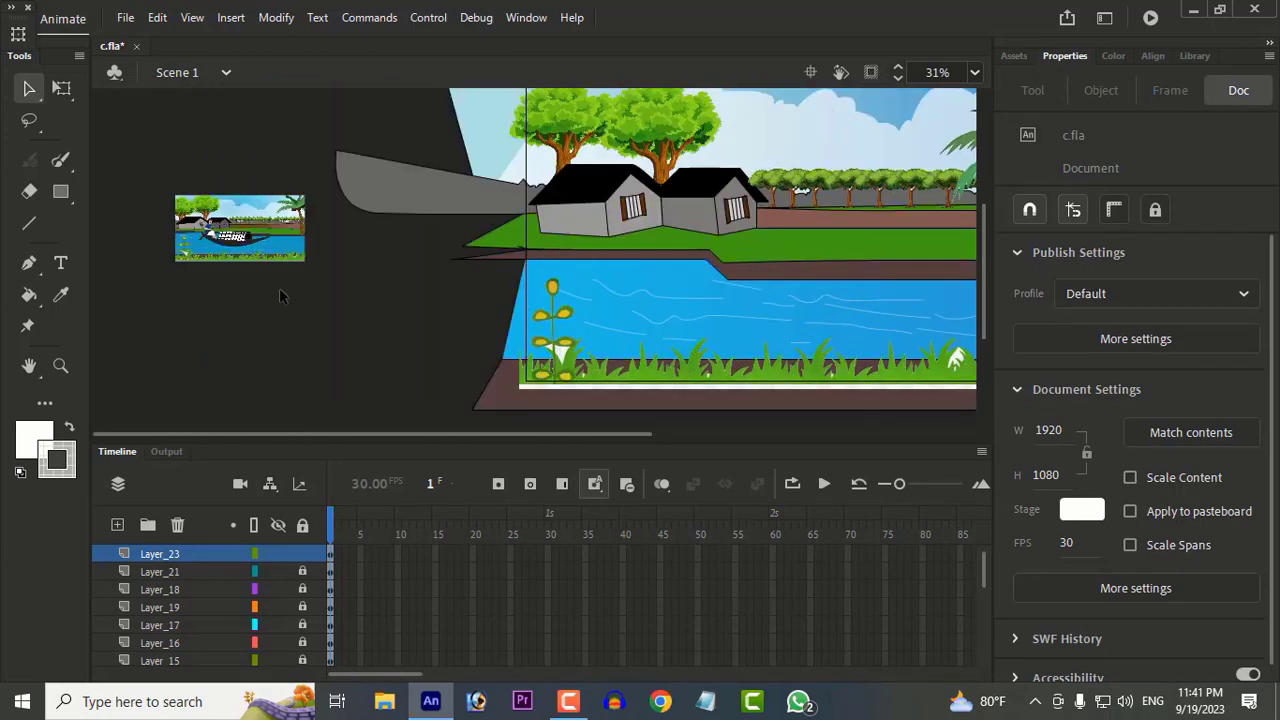
scroll(257, 238, up, 4)
drag(940, 300, 249, 267)
scroll(661, 267, down, 4)
drag(661, 267, 387, 267)
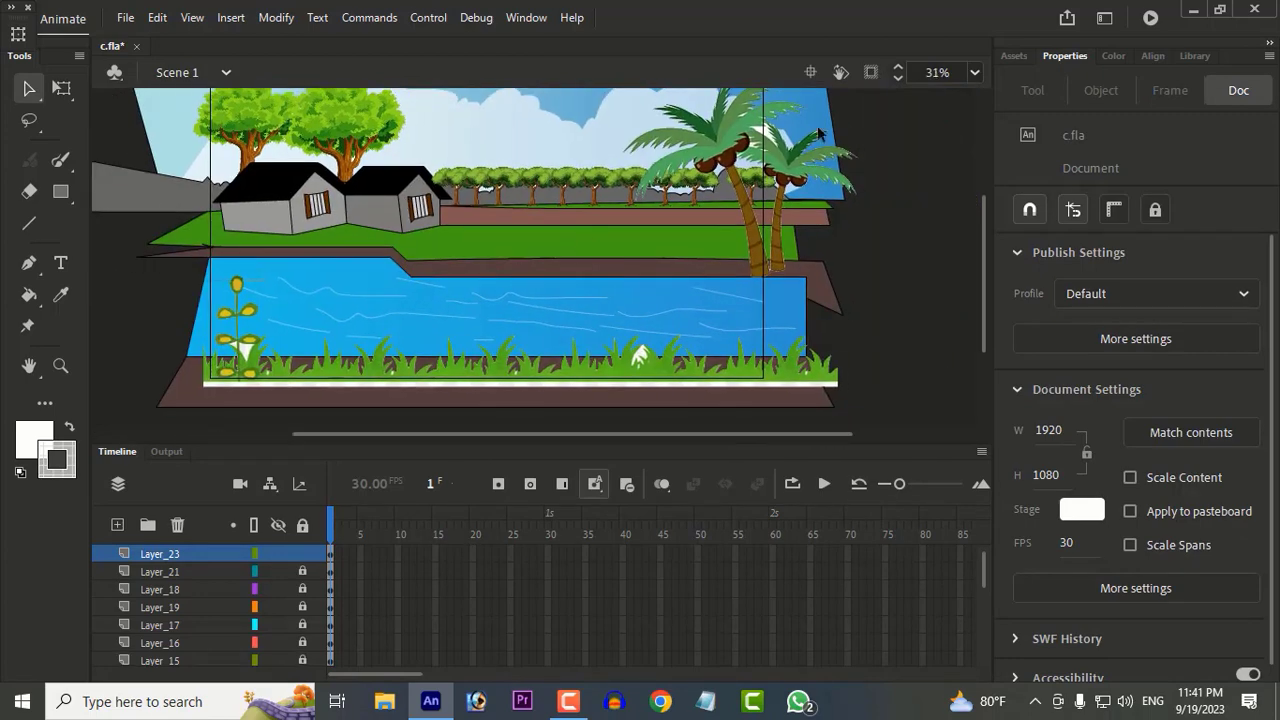
Step: Hide the artwork outside the stage and add a new layer above Layer_23
click(871, 73)
drag(560, 290, 653, 288)
click(117, 525)
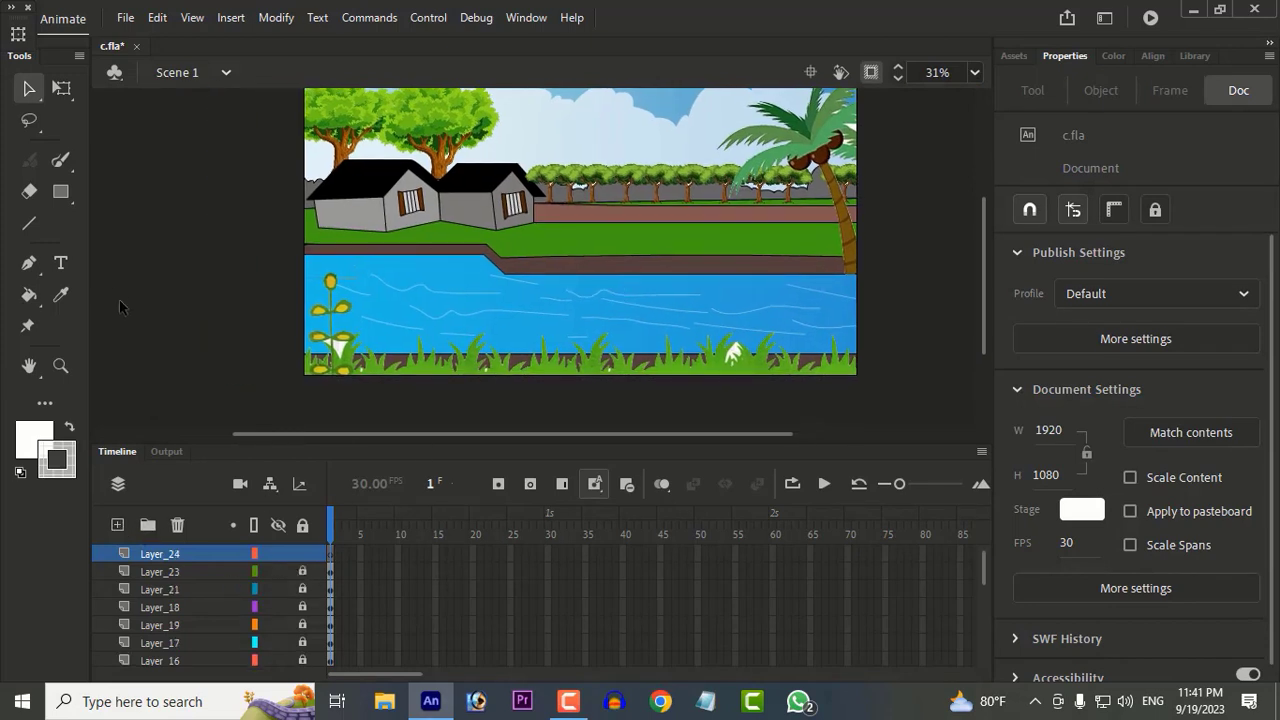
Step: Draw a boat hull outline on the river on Layer_24 with a white Line stroke of size 3 at 100% opacity
key(n)
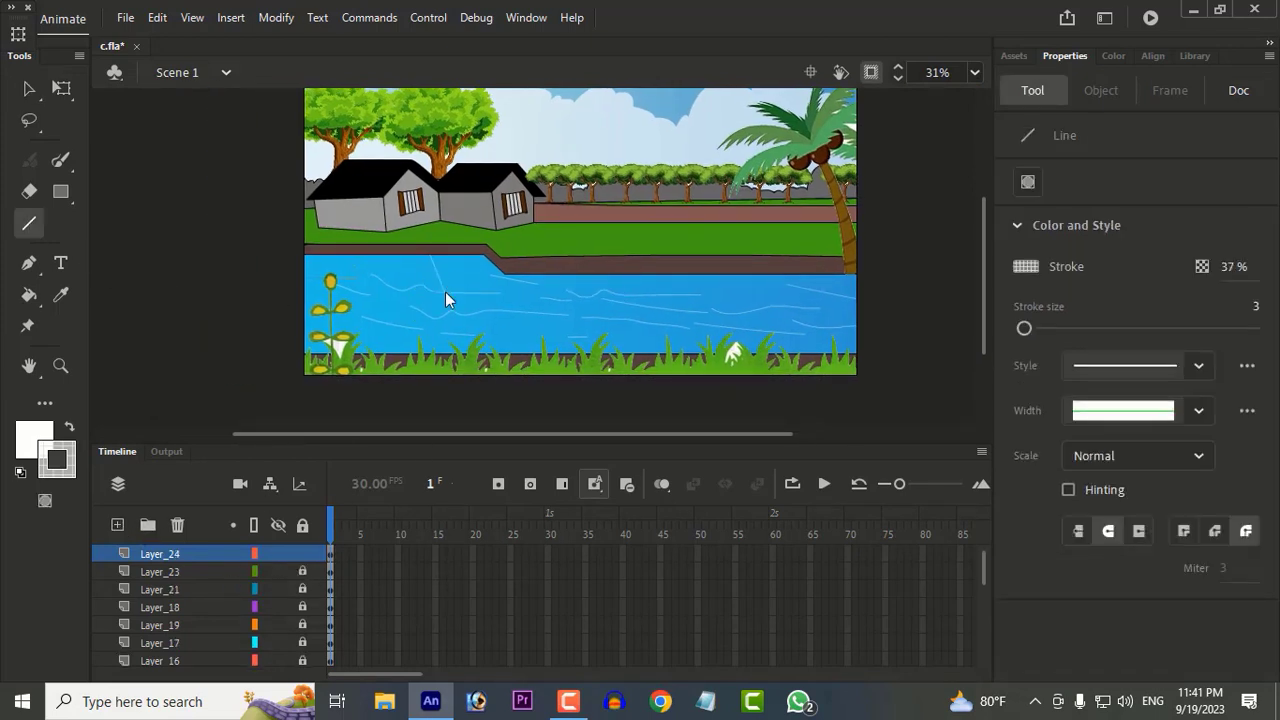
mouse_move(1228, 268)
mouse_down()
mouse_move(1203, 268)
mouse_move(1244, 270)
mouse_move(1120, 552)
mouse_move(1253, 266)
mouse_move(1277, 266)
mouse_up()
click(44, 433)
click(350, 287)
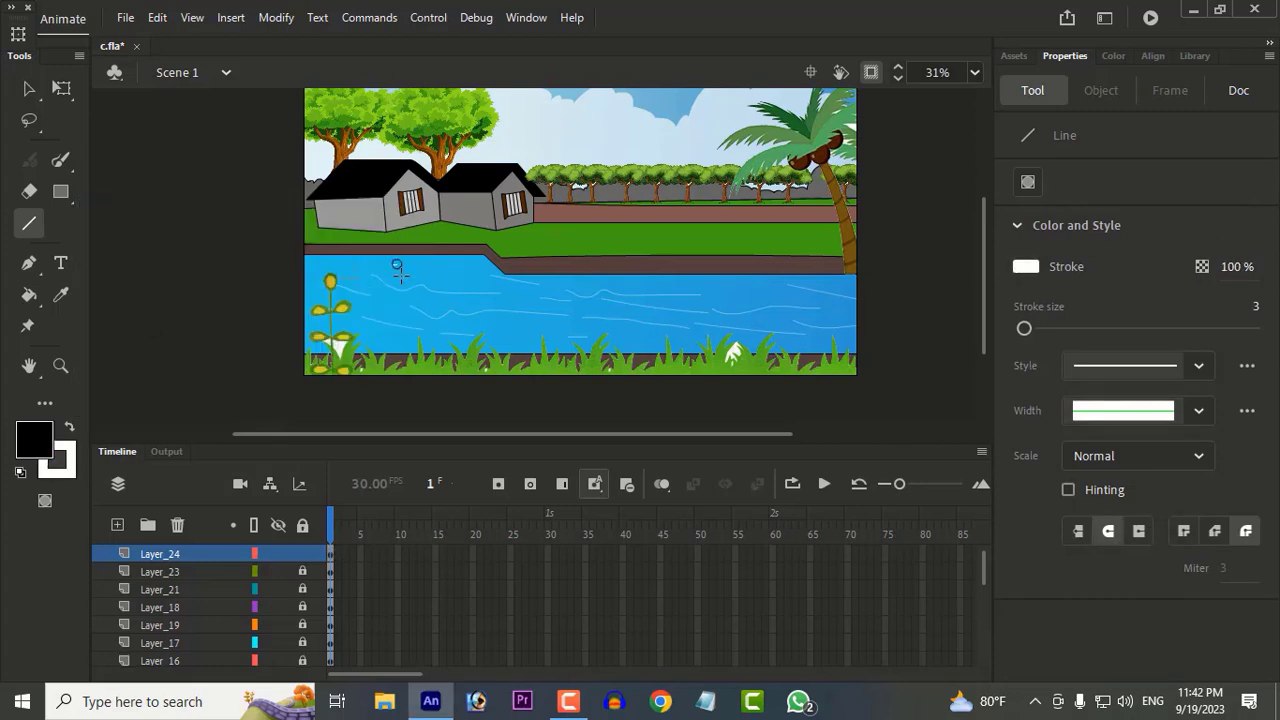
drag(422, 309, 418, 308)
mouse_move(418, 308)
mouse_down()
mouse_move(692, 314)
mouse_move(391, 265)
mouse_up()
Step: Select the whole boat hull outline and change its stroke colour to black
click(27, 86)
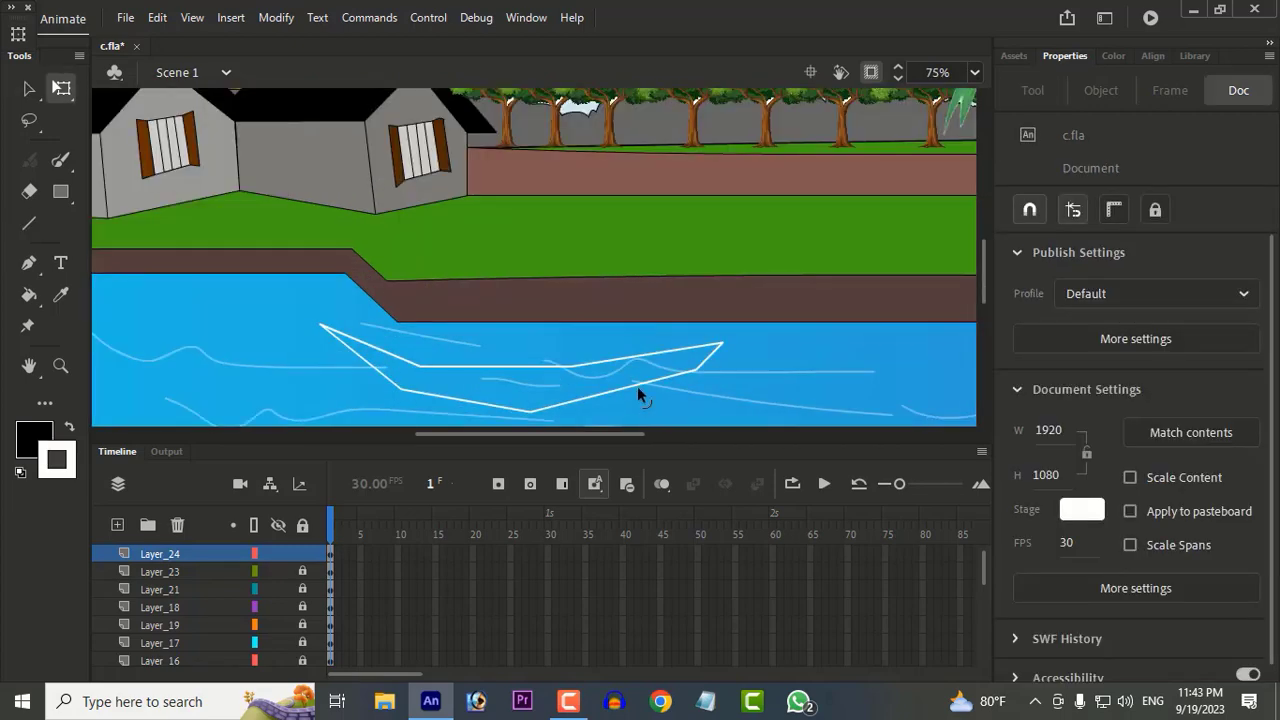
double_click(638, 386)
click(1026, 403)
click(748, 500)
click(720, 380)
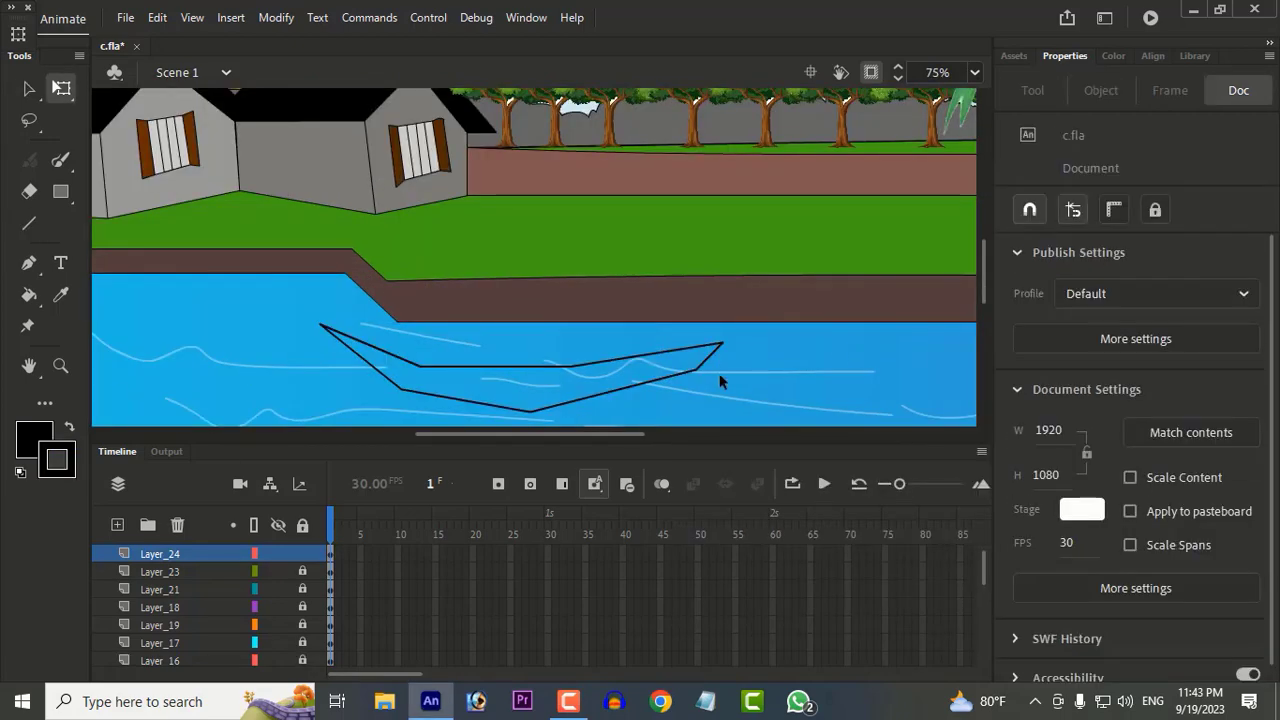
Step: Pull the hull's left tip further out and curve its lower left side, nudging the lower right corner slightly
mouse_move(698, 370)
mouse_down()
mouse_move(722, 374)
mouse_move(700, 373)
mouse_up()
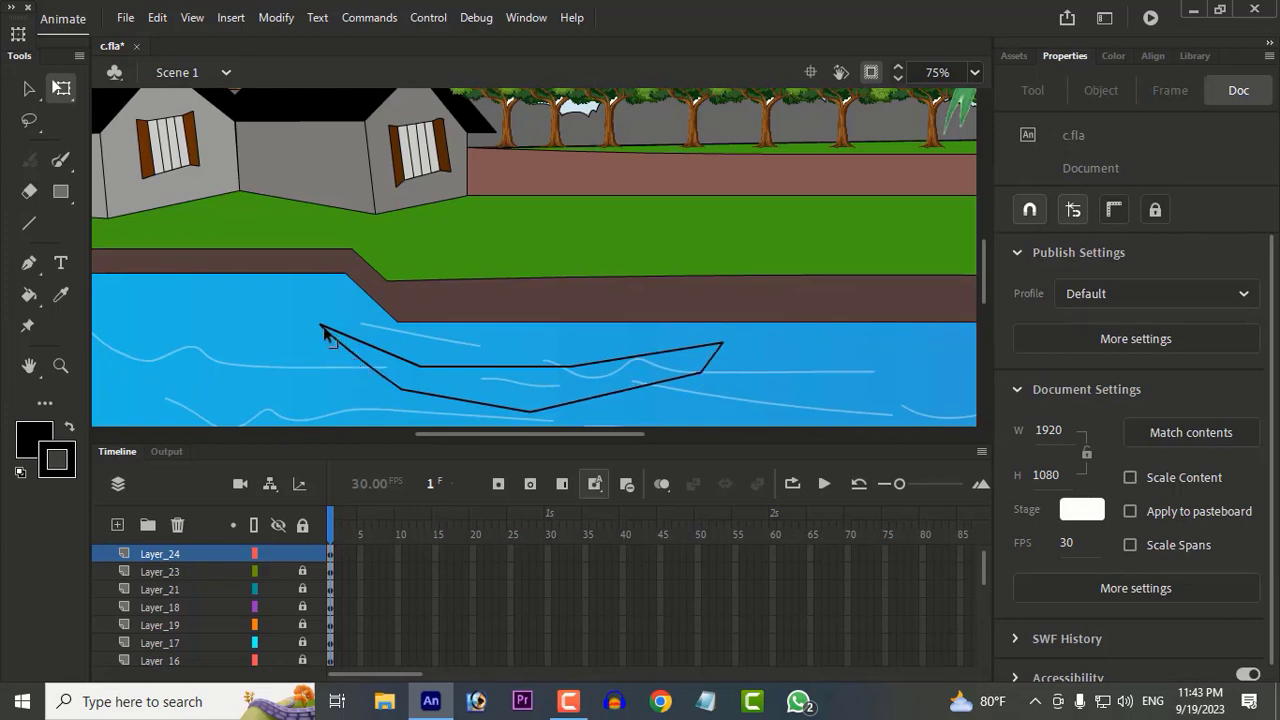
drag(324, 331, 268, 313)
scroll(600, 376, down, 3)
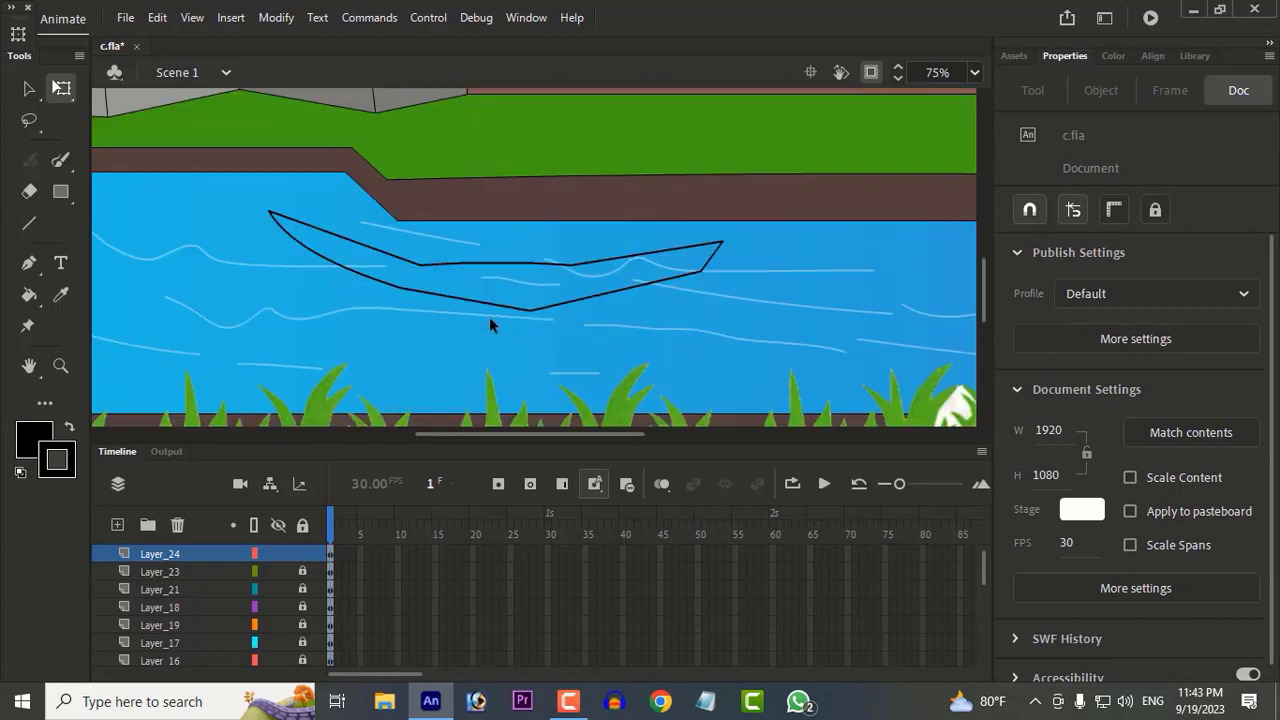
Step: Draw a four-sided cabin outline on top of the boat hull with black straight lines
click(29, 223)
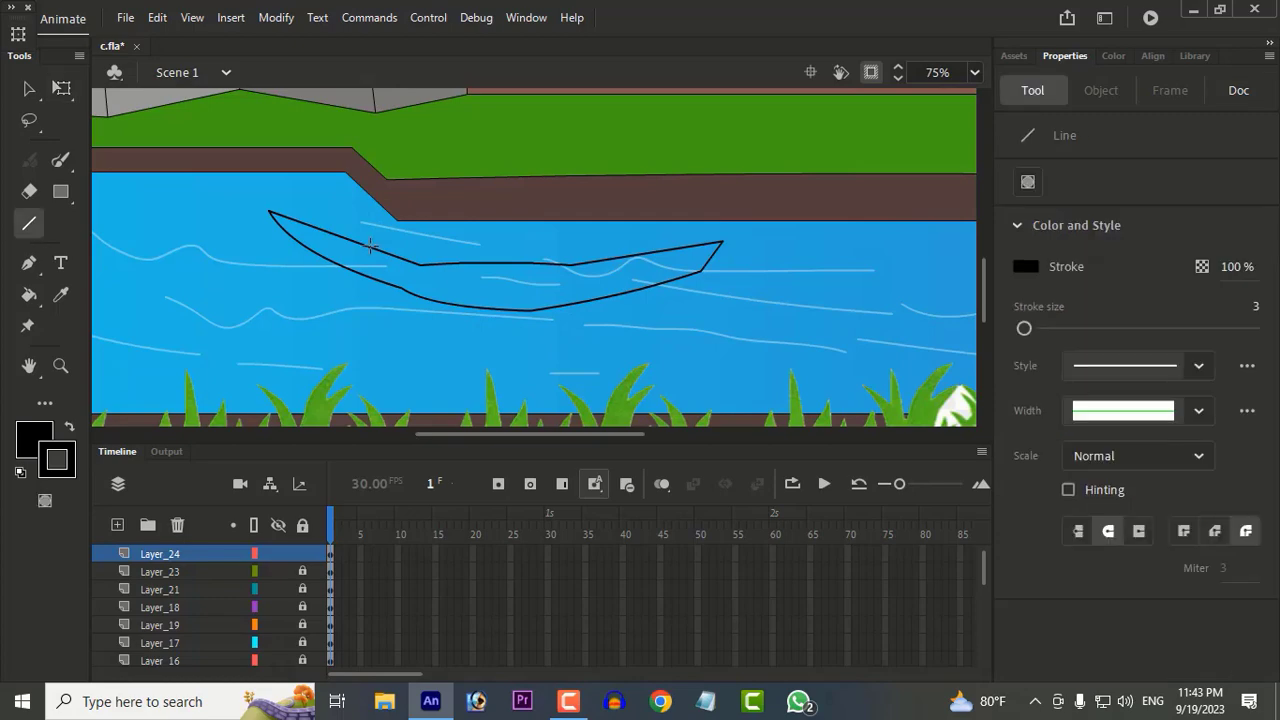
mouse_move(370, 247)
mouse_down()
mouse_move(445, 168)
mouse_move(403, 200)
mouse_move(636, 198)
mouse_up()
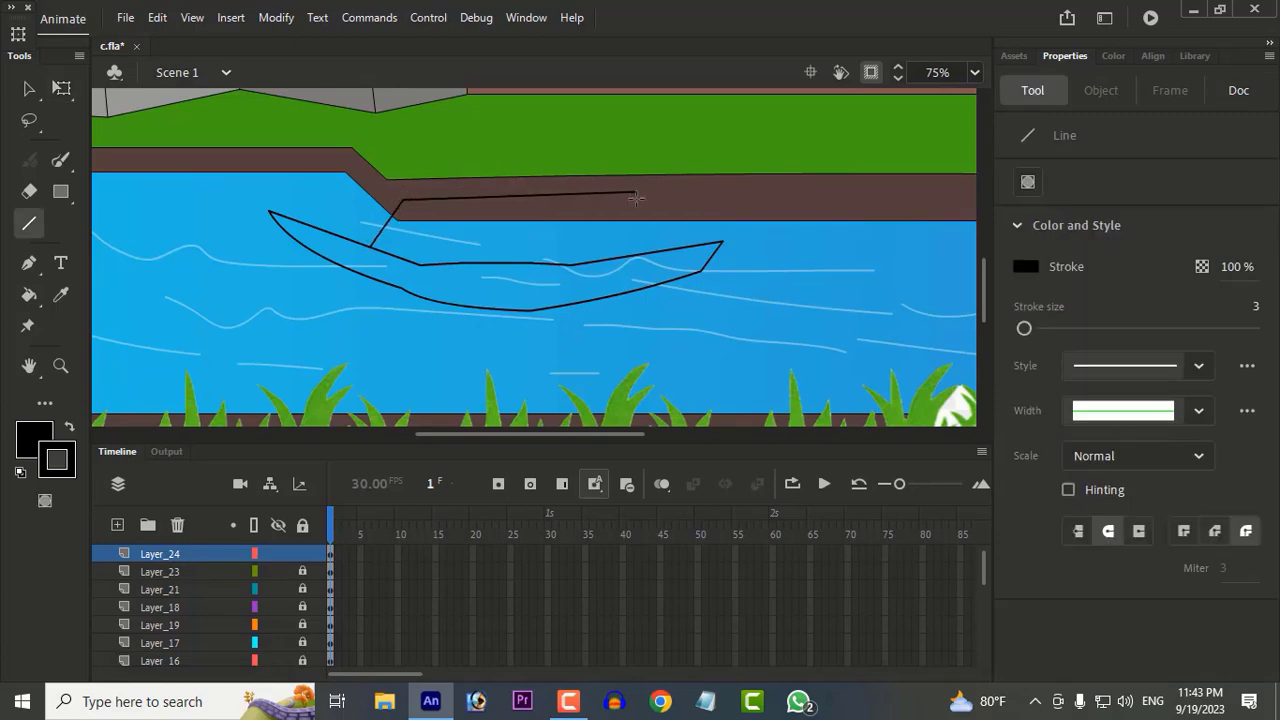
drag(405, 225, 608, 197)
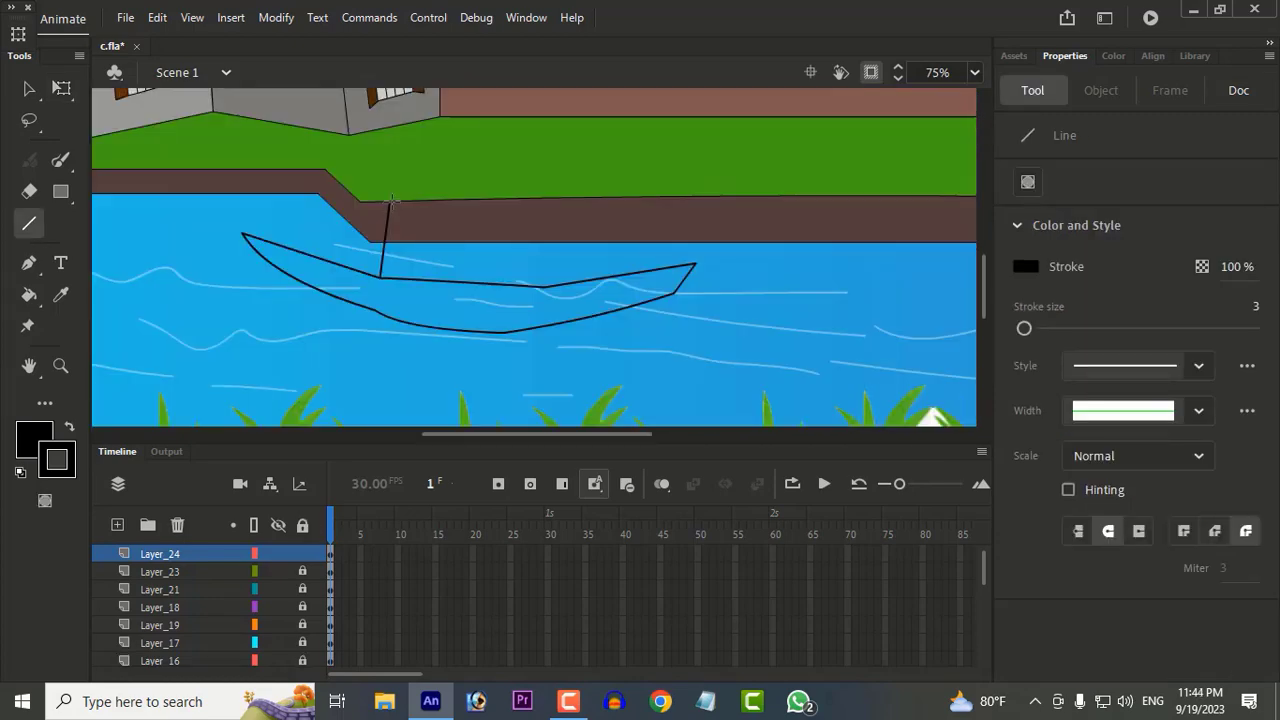
drag(608, 197, 622, 272)
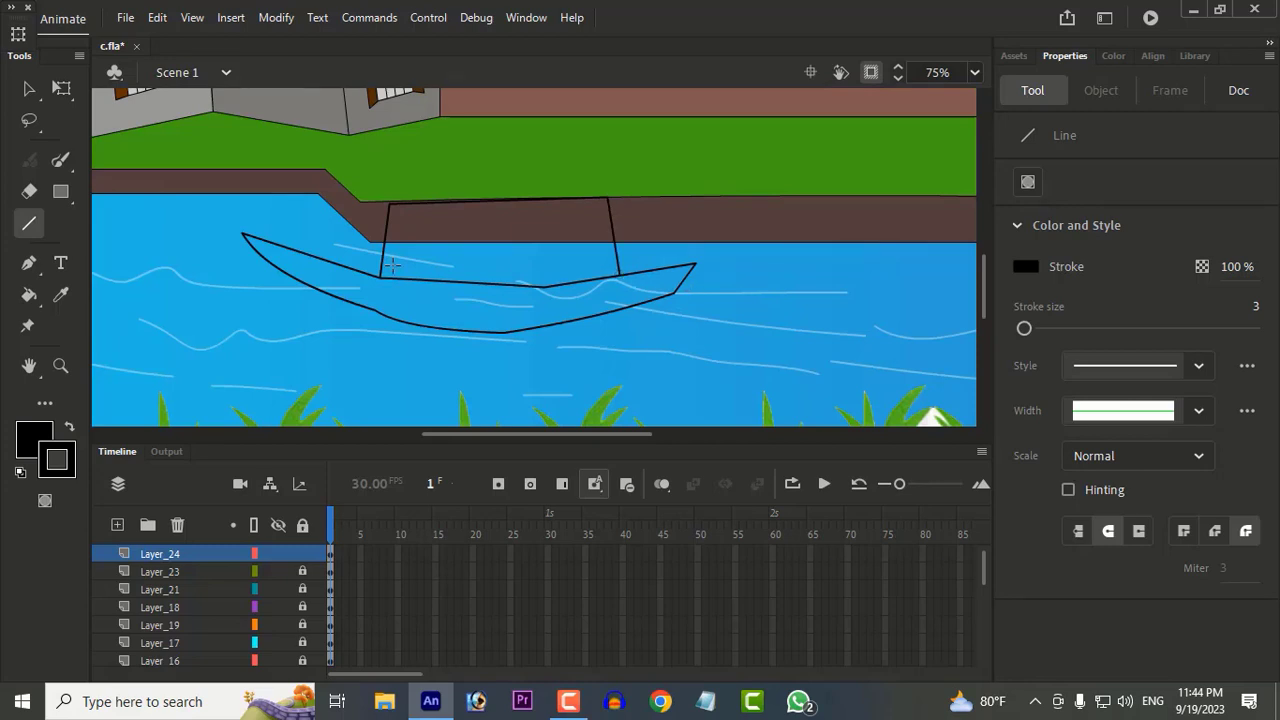
Step: Fill the boat's cabin with black
click(36, 442)
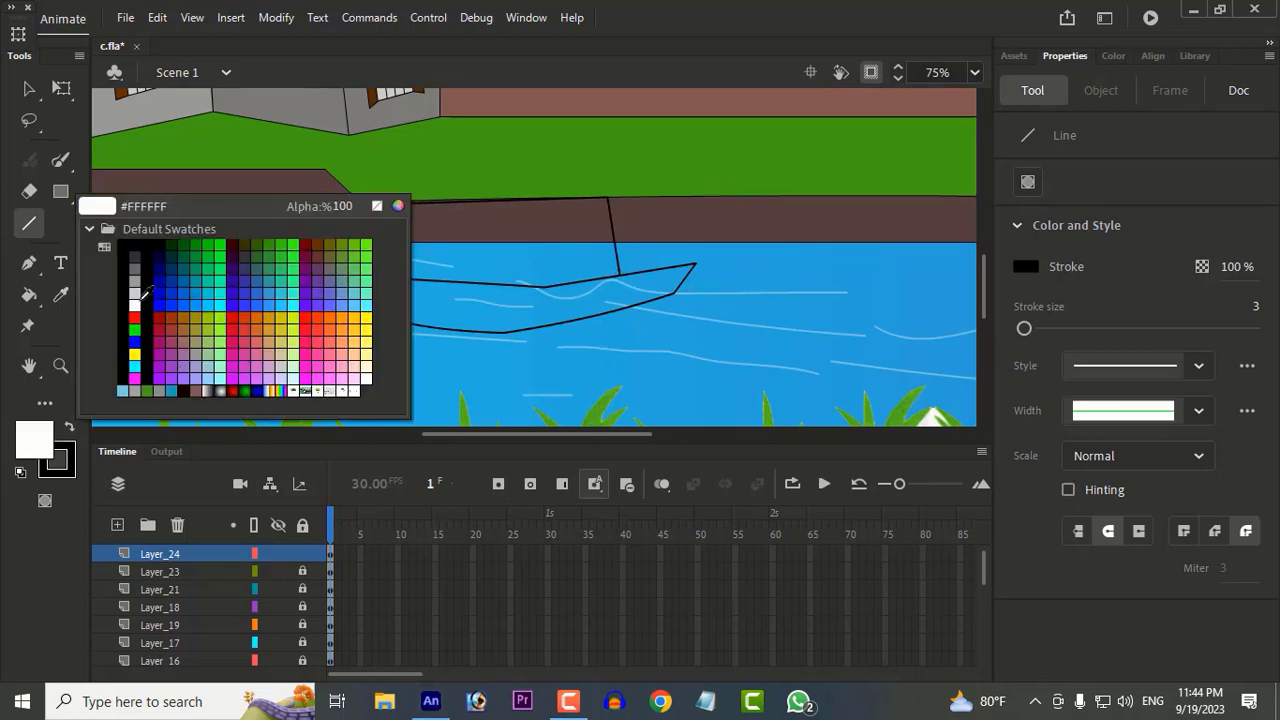
click(133, 257)
click(29, 295)
click(508, 270)
click(26, 226)
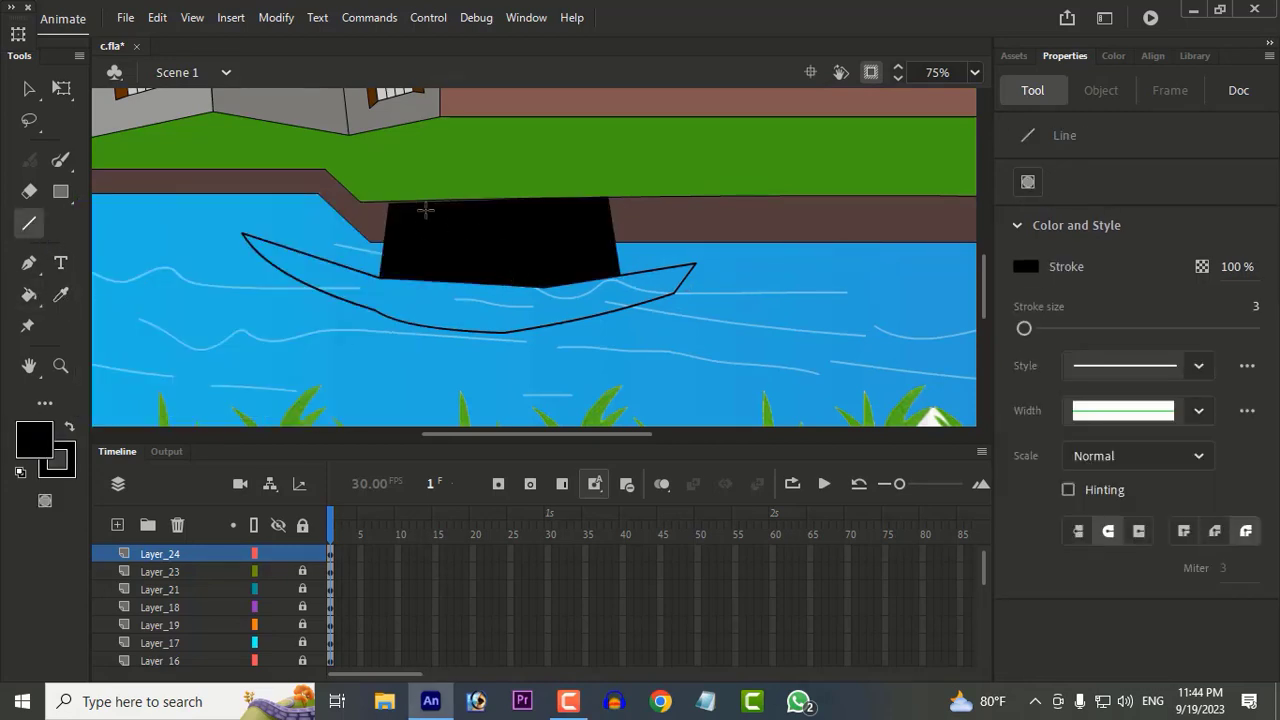
Step: Draw a grid of slanted and horizontal white lines across the black cabin
click(34, 440)
click(142, 305)
click(1026, 266)
click(728, 385)
drag(408, 204, 400, 278)
mouse_move(454, 202)
mouse_down()
mouse_move(449, 278)
mouse_move(419, 280)
mouse_up()
key(ctrl+z)
mouse_move(452, 204)
mouse_down()
mouse_move(438, 280)
mouse_move(463, 273)
mouse_up()
drag(503, 203, 500, 226)
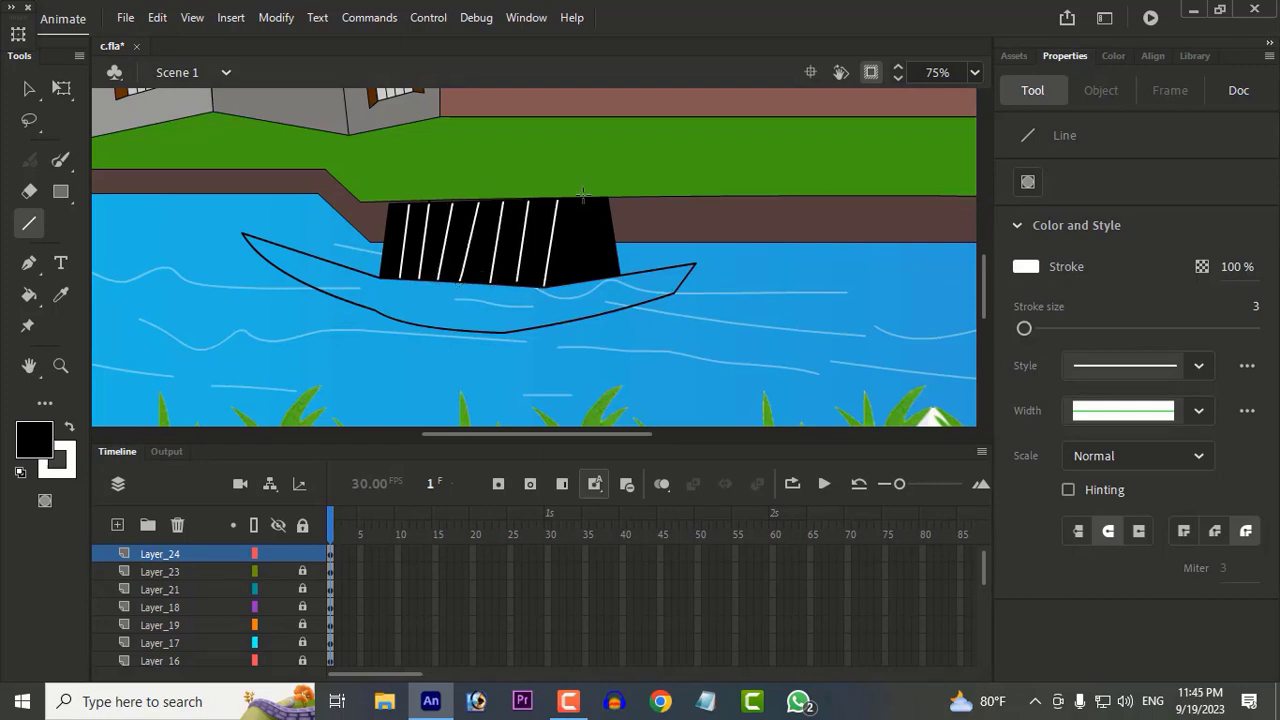
drag(583, 193, 573, 284)
drag(385, 253, 614, 251)
drag(390, 214, 600, 214)
Step: Fill the hull with black, pull its right tip further out and round off its underside
click(29, 294)
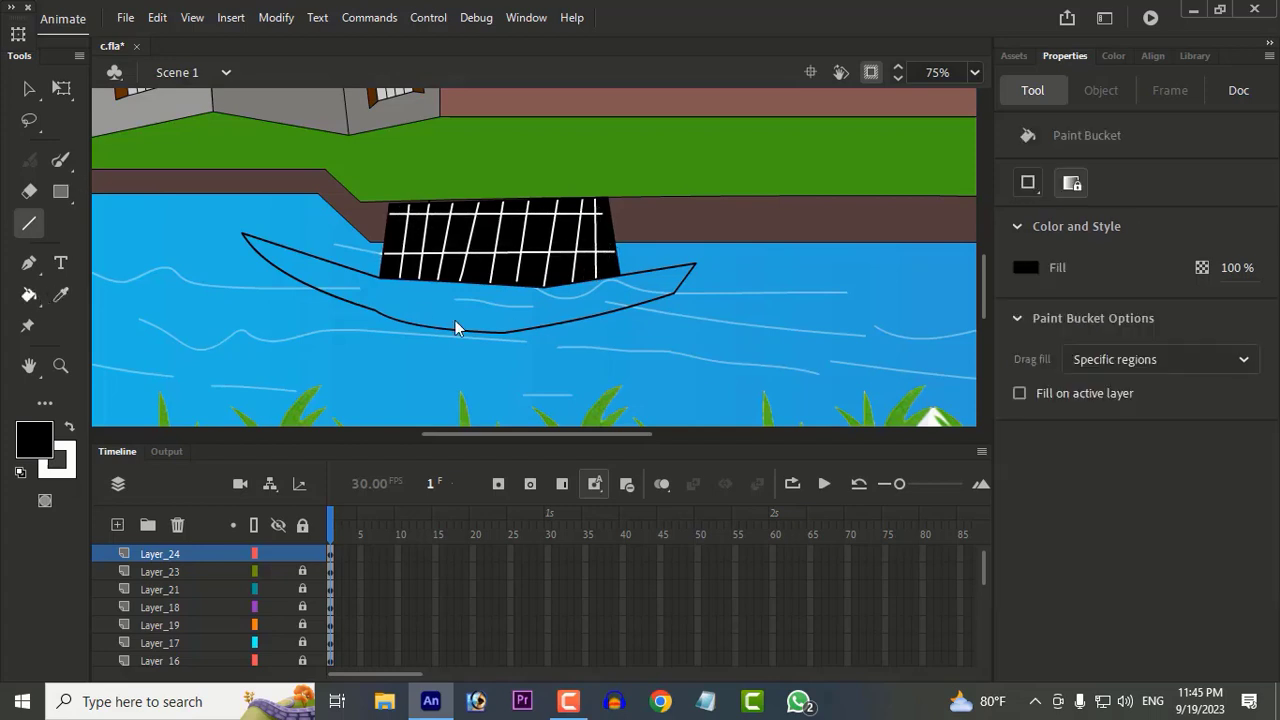
click(460, 318)
click(29, 88)
drag(694, 264, 766, 246)
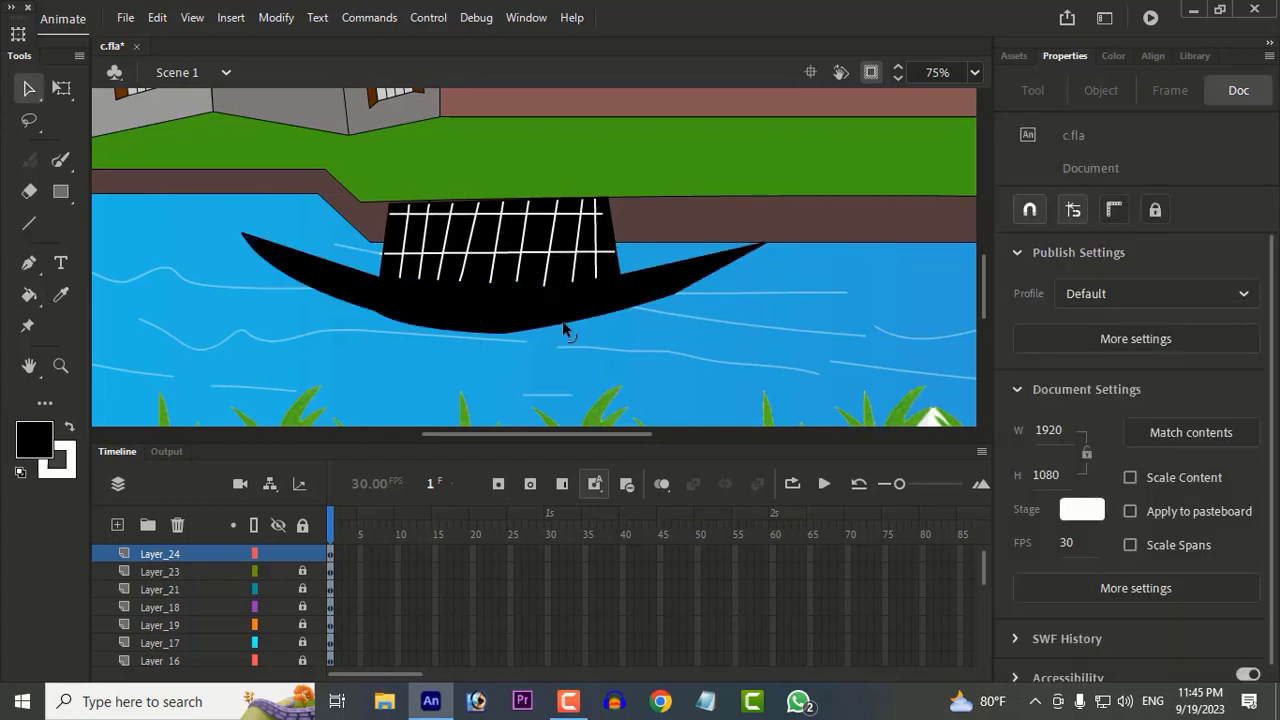
drag(563, 323, 574, 329)
key(ctrl+z)
drag(387, 316, 363, 318)
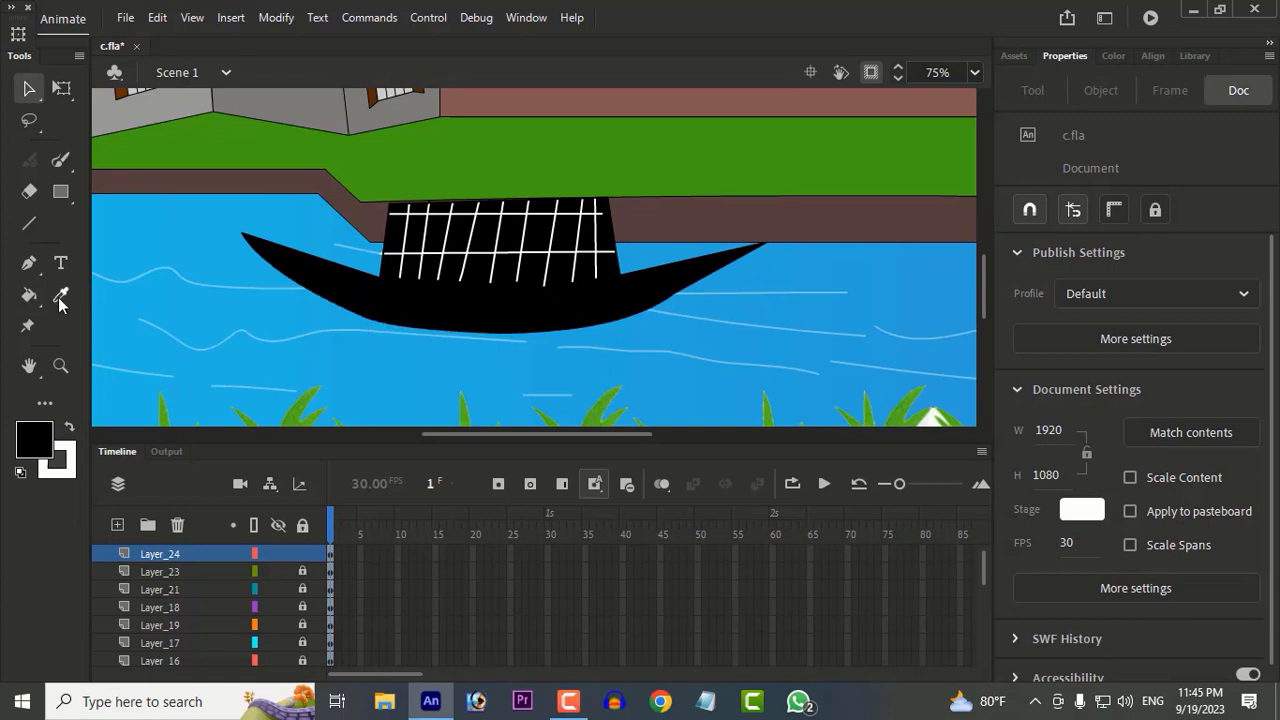
Step: Try to fill the cabin's grid cells with white
click(59, 300)
click(35, 440)
click(134, 309)
key(k)
click(396, 268)
click(403, 231)
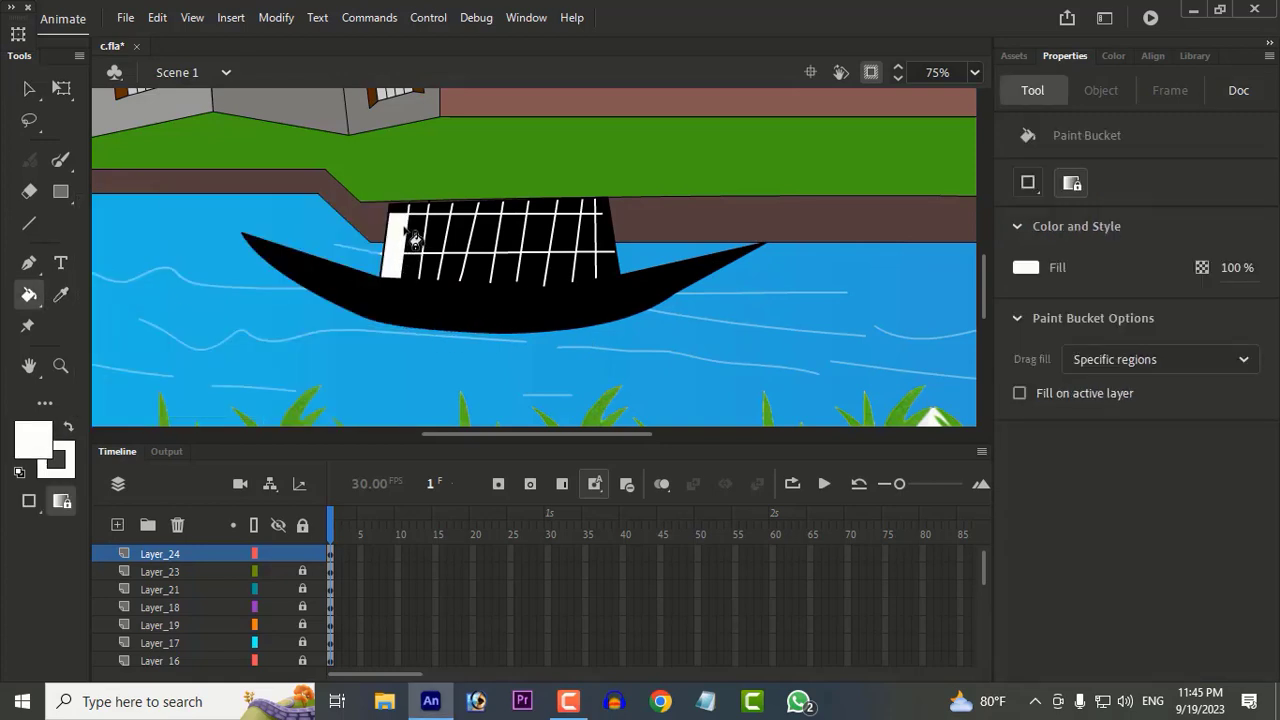
mouse_move(590, 267)
mouse_down()
mouse_move(428, 265)
mouse_move(425, 238)
mouse_move(617, 236)
mouse_move(607, 256)
mouse_move(567, 212)
mouse_move(400, 220)
mouse_up()
key(v)
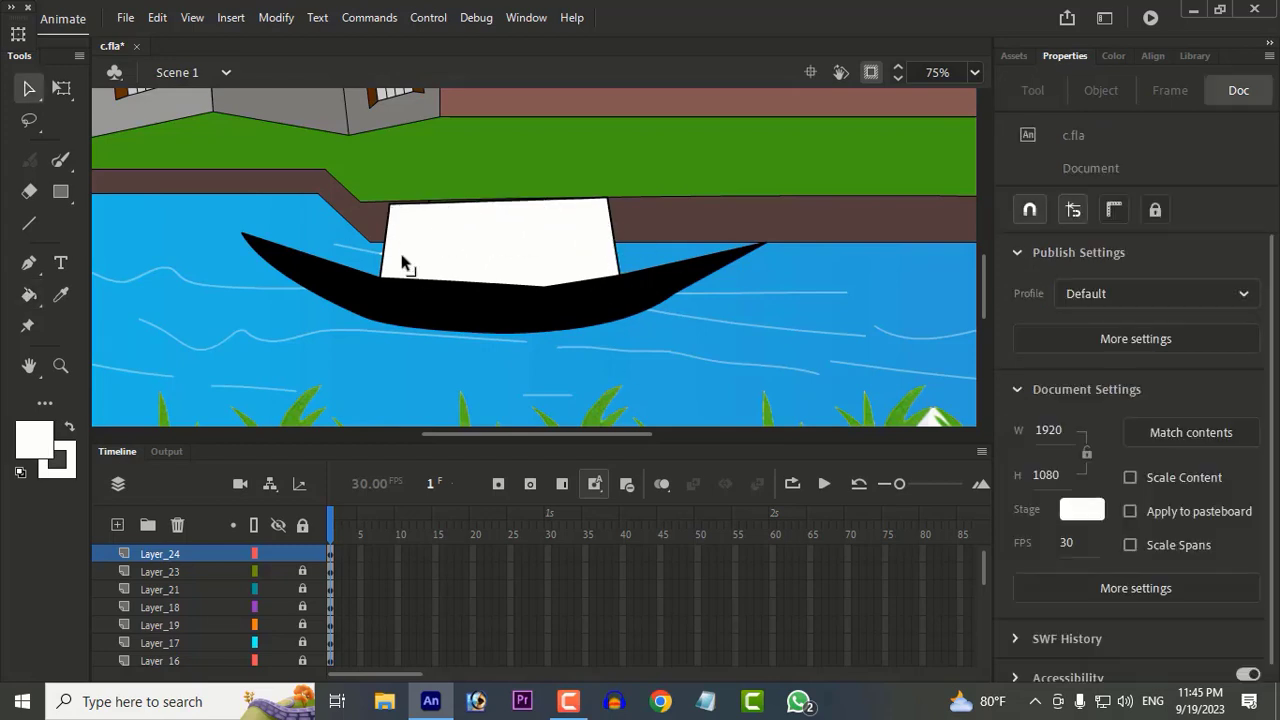
click(417, 253)
click(430, 252)
Step: Undo the white fills of the cabin's grid cells
key(ctrl+z)
key(ctrl+z)
key(ctrl+z)
key(ctrl+z)
key(ctrl+z)
key(ctrl+z)
key(ctrl+z)
key(ctrl+z)
key(ctrl+z)
key(ctrl+z)
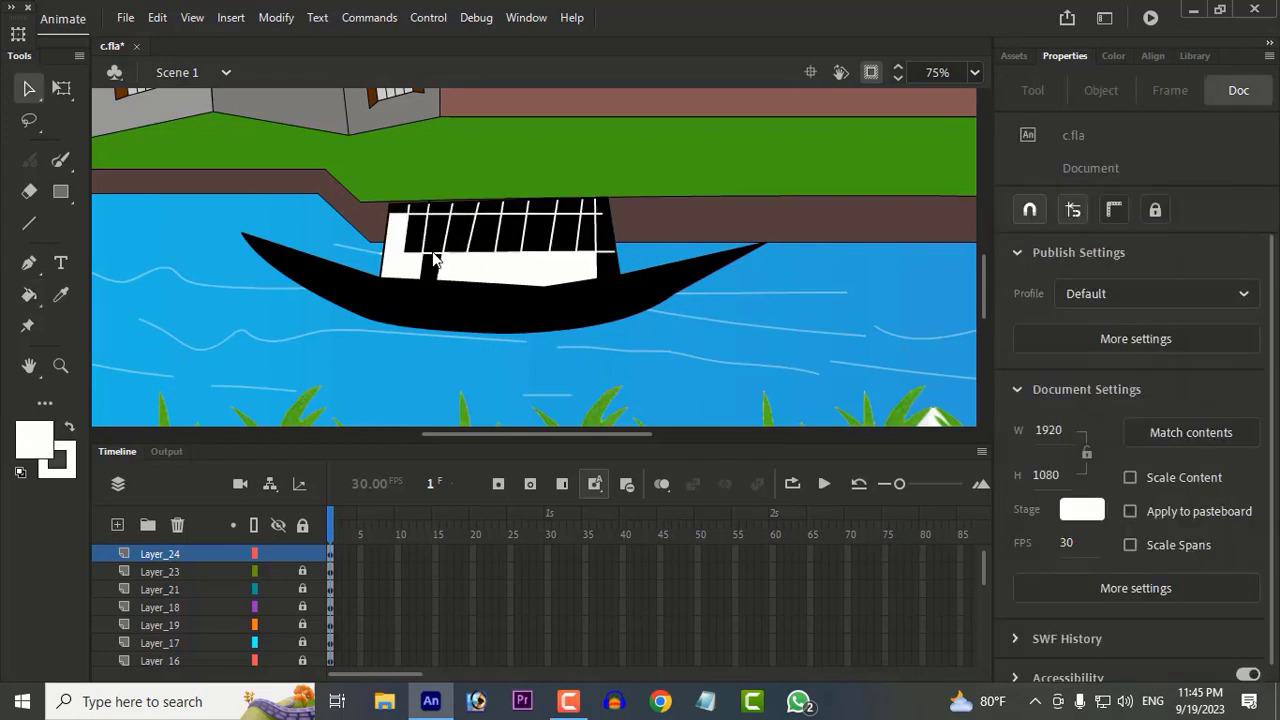
key(ctrl+z)
key(ctrl+z)
key(ctrl+z)
Step: Select all the cabin's grid lines and recolour their stroke green
double_click(433, 258)
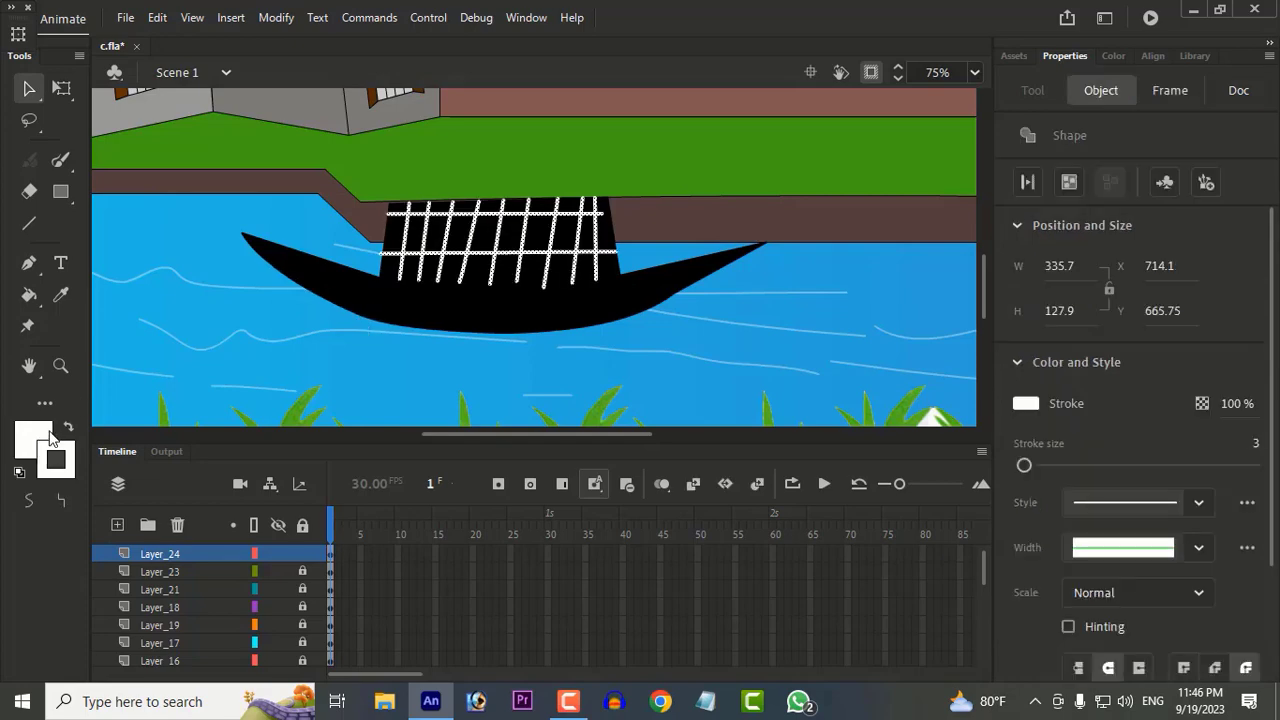
click(49, 432)
click(221, 250)
click(1028, 401)
click(956, 464)
click(745, 207)
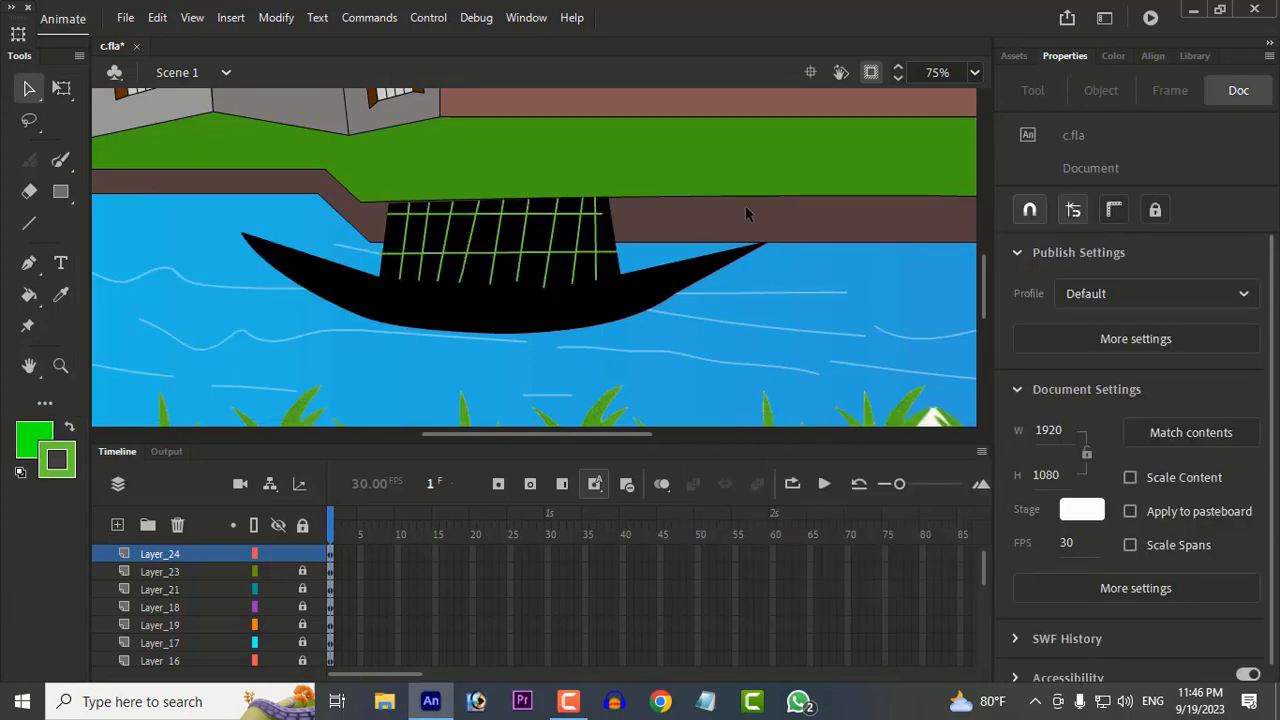
Step: Fill all the cabin's grid cells with white using the Paint Bucket
key(k)
click(33, 437)
click(143, 317)
click(413, 255)
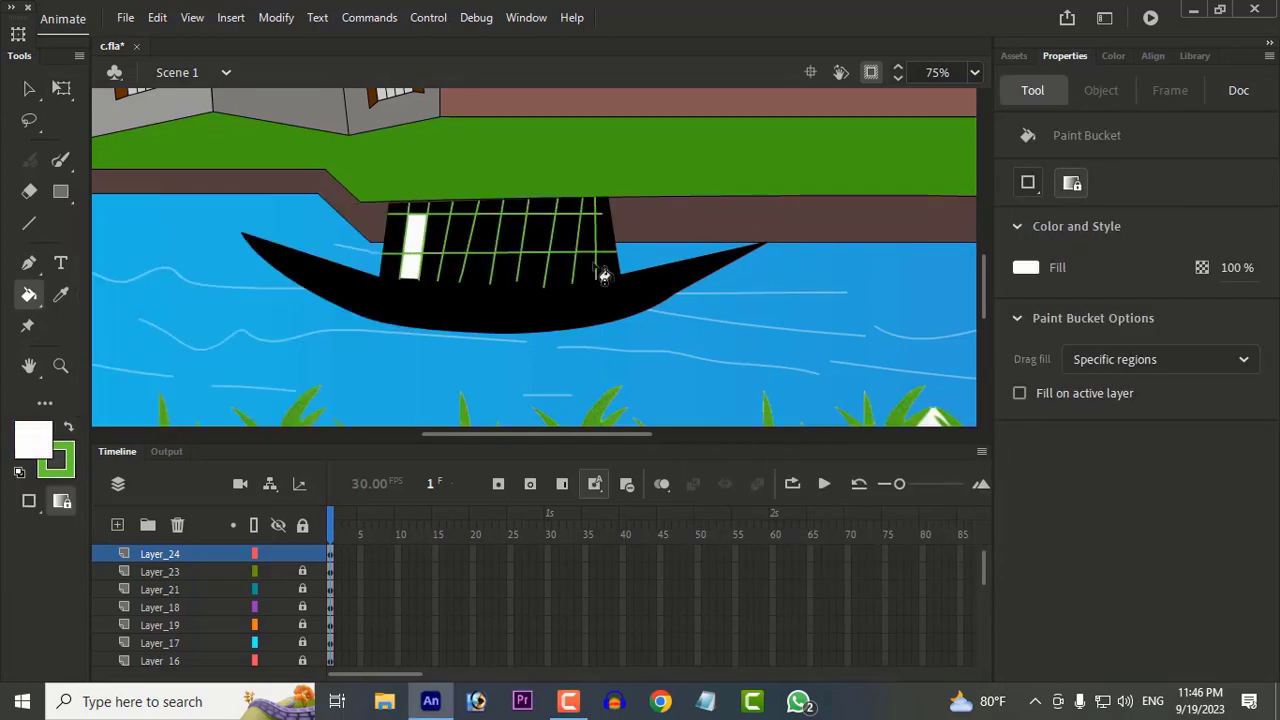
mouse_move(603, 276)
mouse_down()
mouse_move(569, 215)
mouse_move(514, 209)
mouse_move(601, 256)
mouse_move(391, 276)
mouse_up()
Step: Select the cabin's green grid lines and change their stroke colour to black
click(29, 88)
click(449, 263)
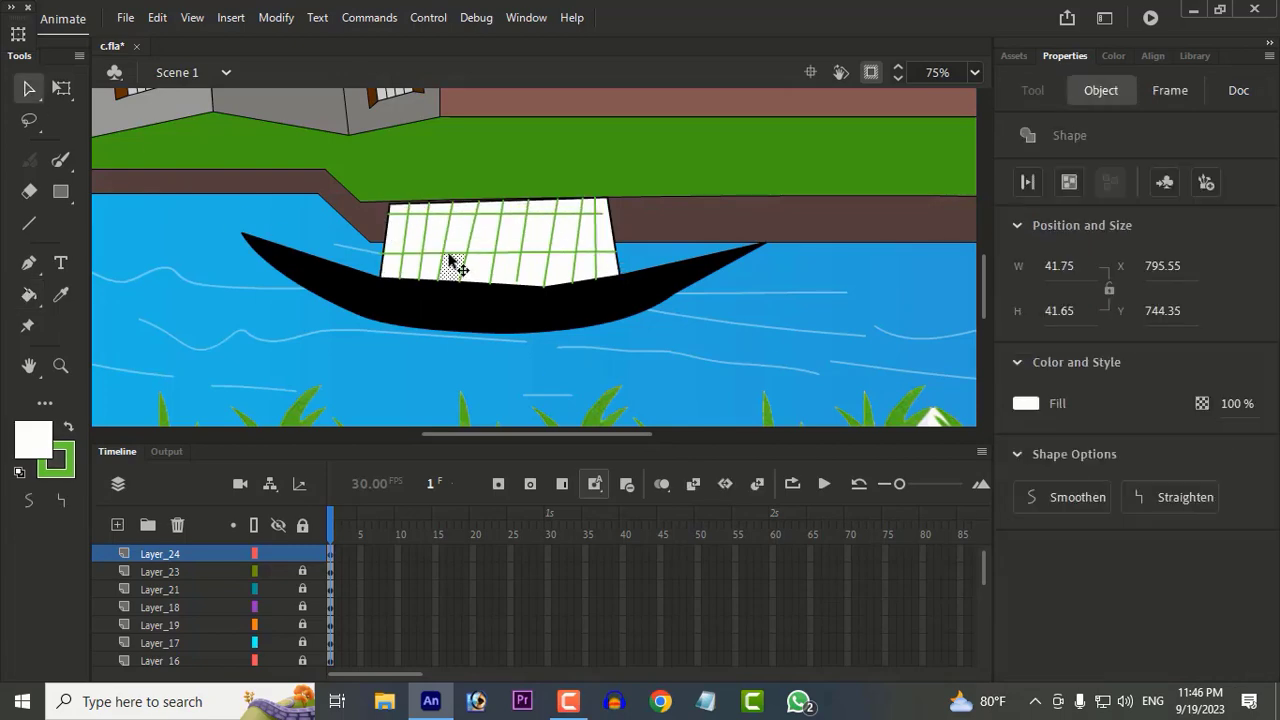
double_click(447, 258)
click(1026, 403)
click(726, 466)
click(772, 371)
Step: Extend the lower end of the short slanted grid line to meet the hull's upper edge
scroll(519, 268, up, 2)
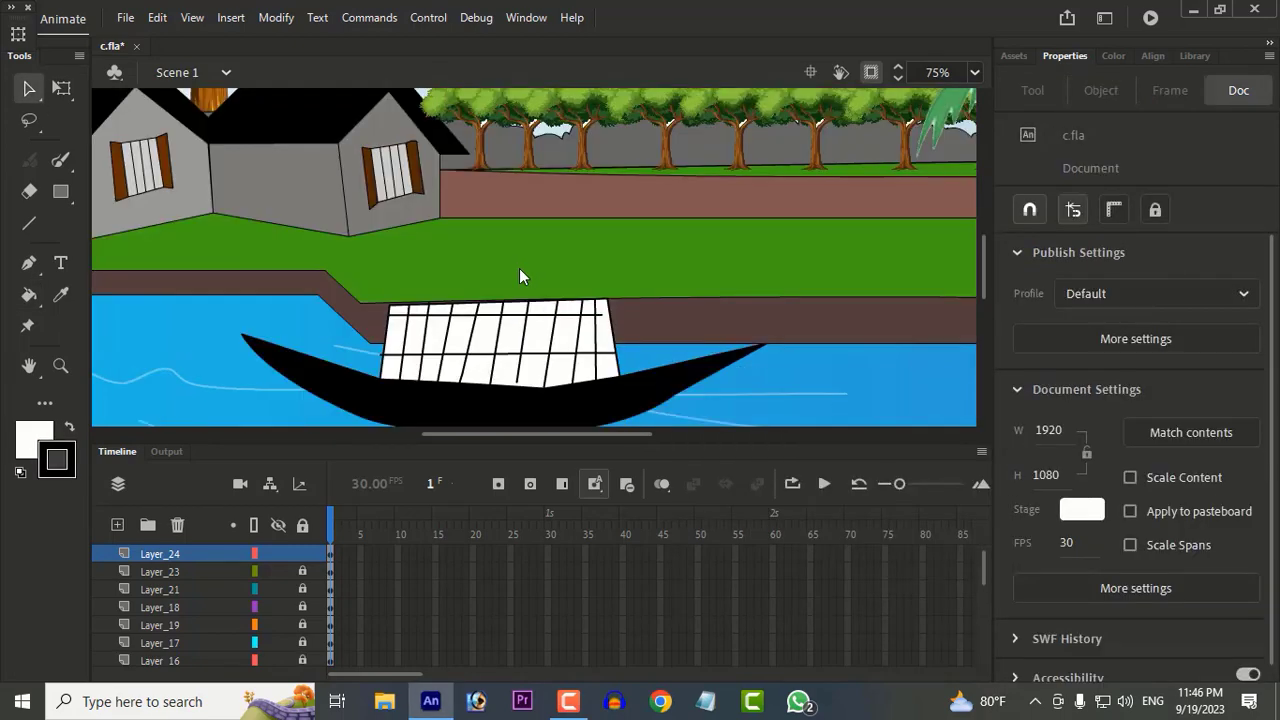
scroll(500, 285, down, 2)
drag(514, 273, 515, 282)
key(ctrl+z)
click(583, 315)
click(571, 333)
scroll(570, 328, up, 3)
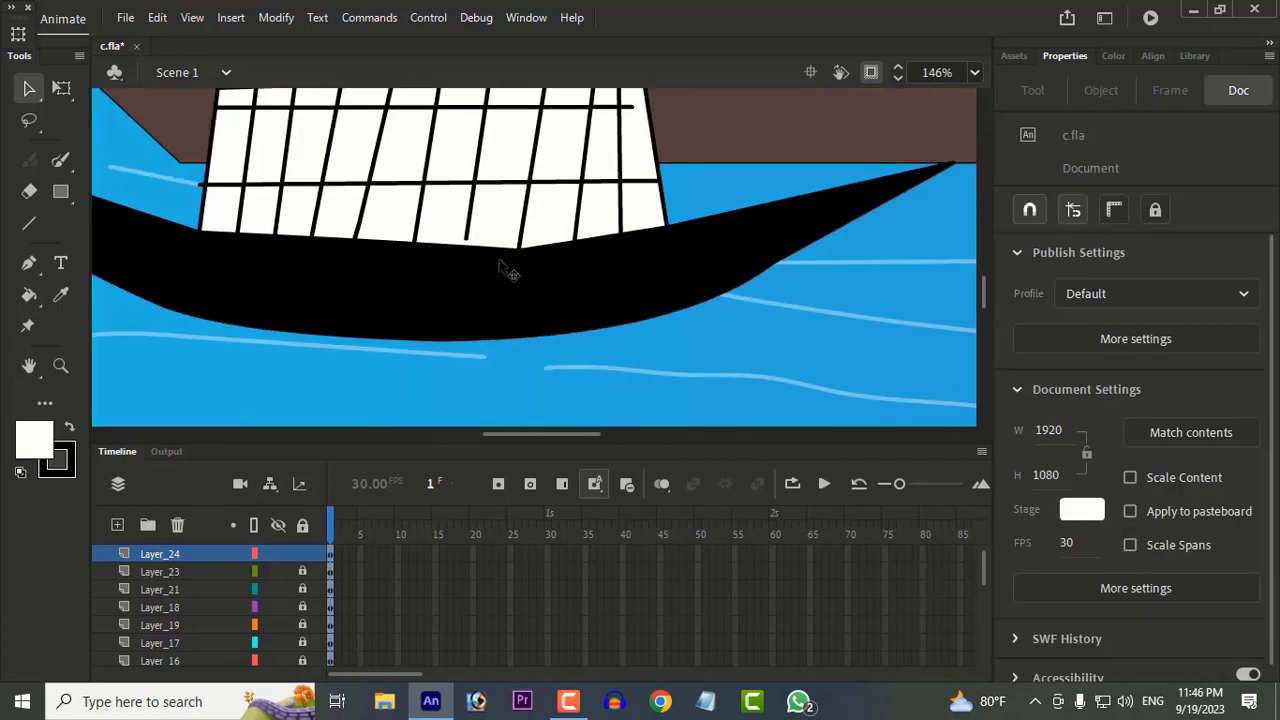
drag(466, 240, 466, 246)
drag(466, 246, 463, 239)
key(ctrl+z)
Step: Shift the cabin's upper right corner slightly outward and delete the stroke segments along its right edge
scroll(640, 294, up, 2)
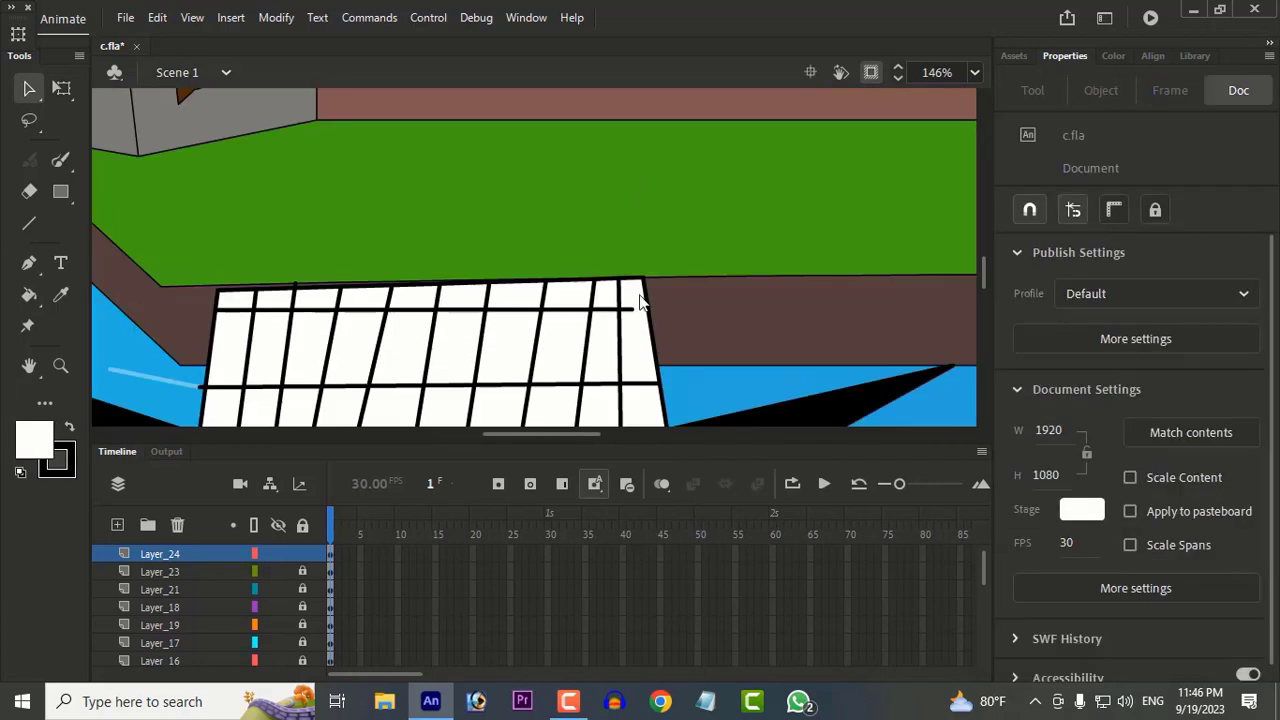
scroll(672, 300, down, 1)
double_click(676, 296)
click(726, 259)
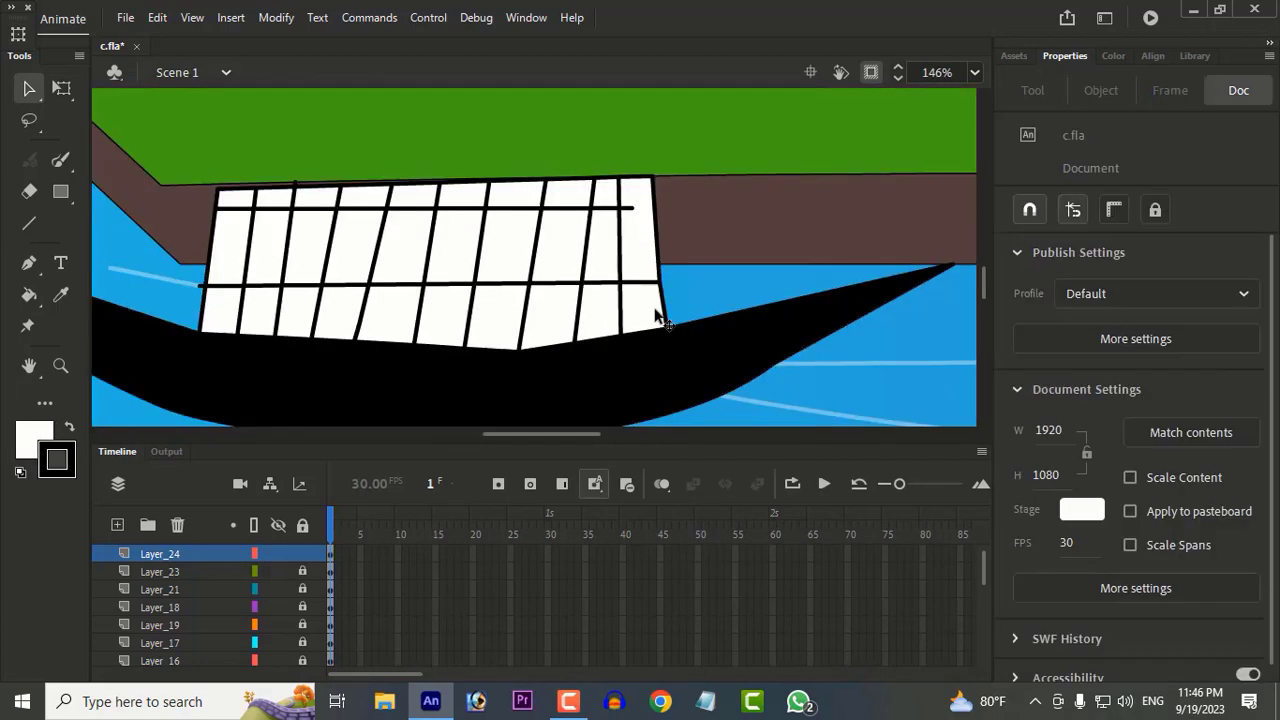
click(665, 309)
key(Delete)
click(659, 270)
key(Delete)
scroll(640, 292, down, 1)
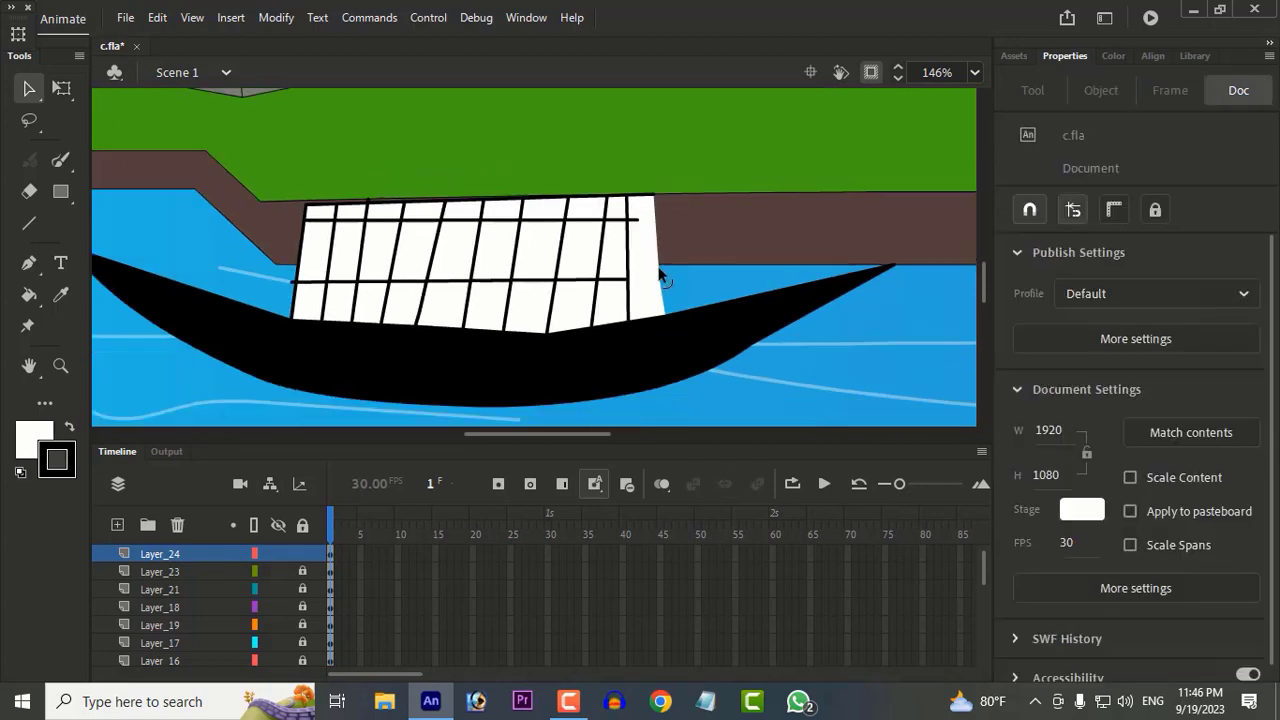
Step: Move the rightmost grid line inward and bulge the cabin's right end outward
drag(652, 196, 604, 331)
key(ctrl+z)
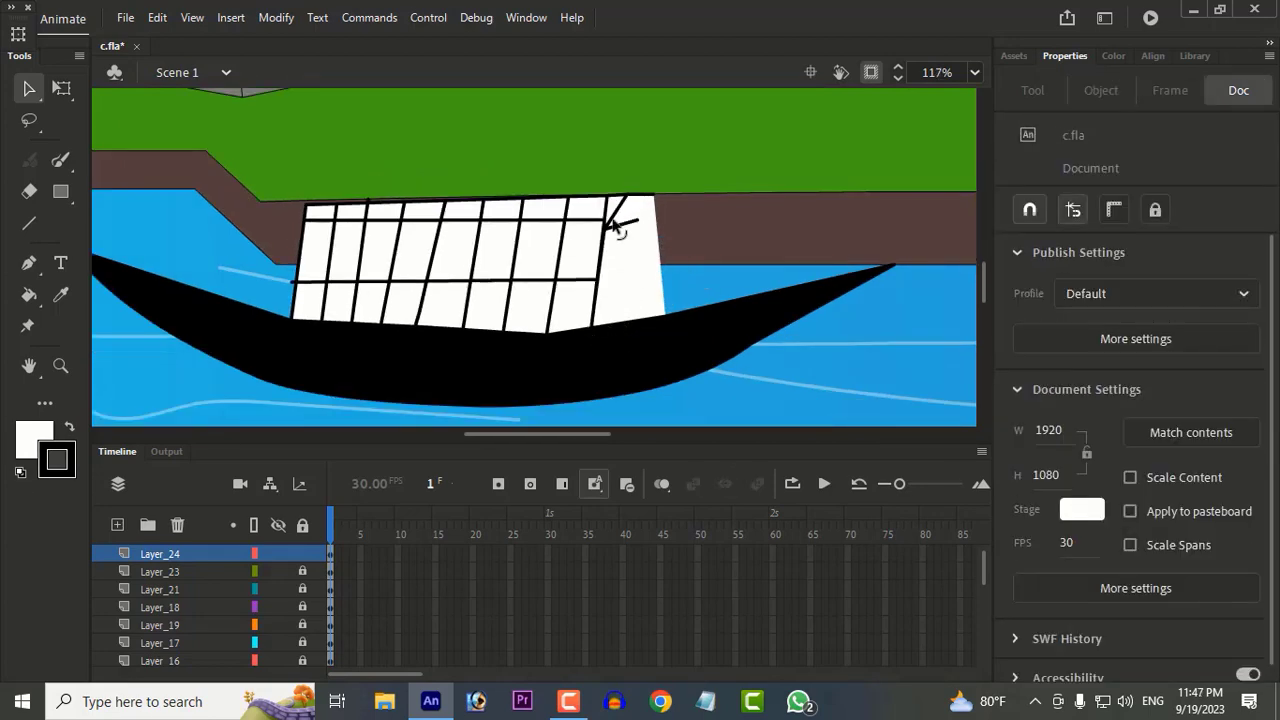
drag(614, 215, 606, 206)
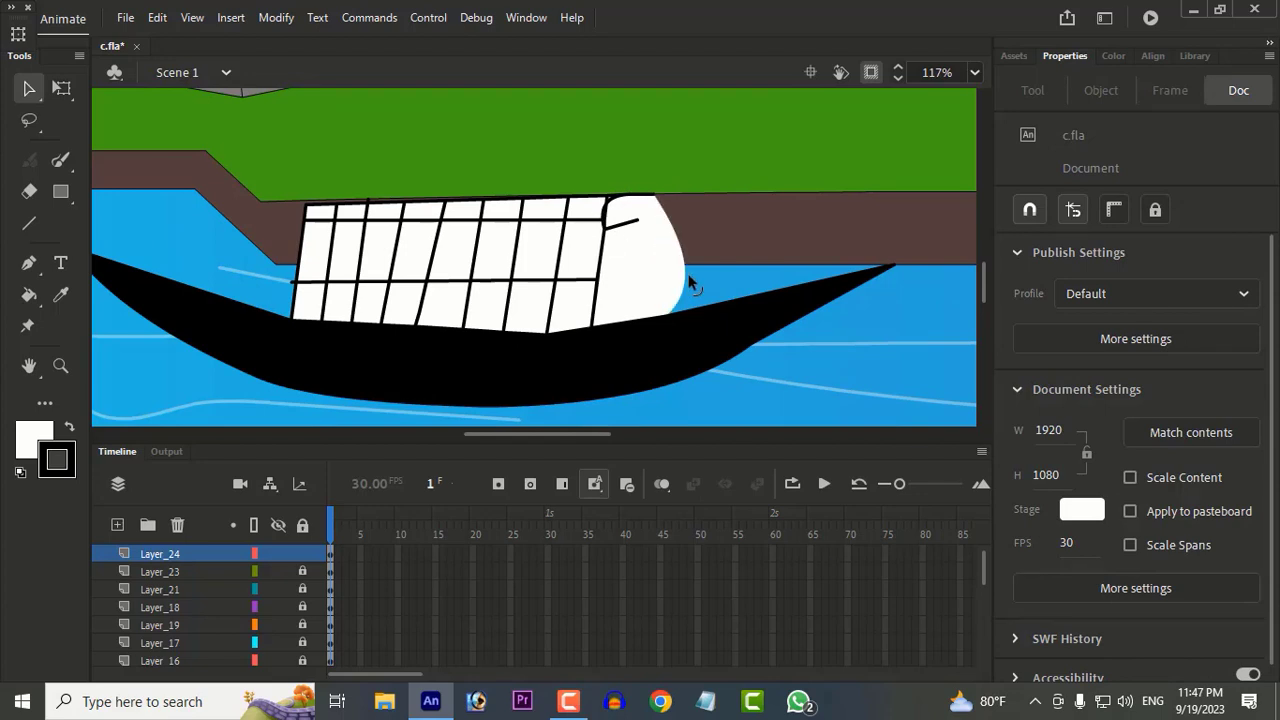
scroll(689, 283, down, 3)
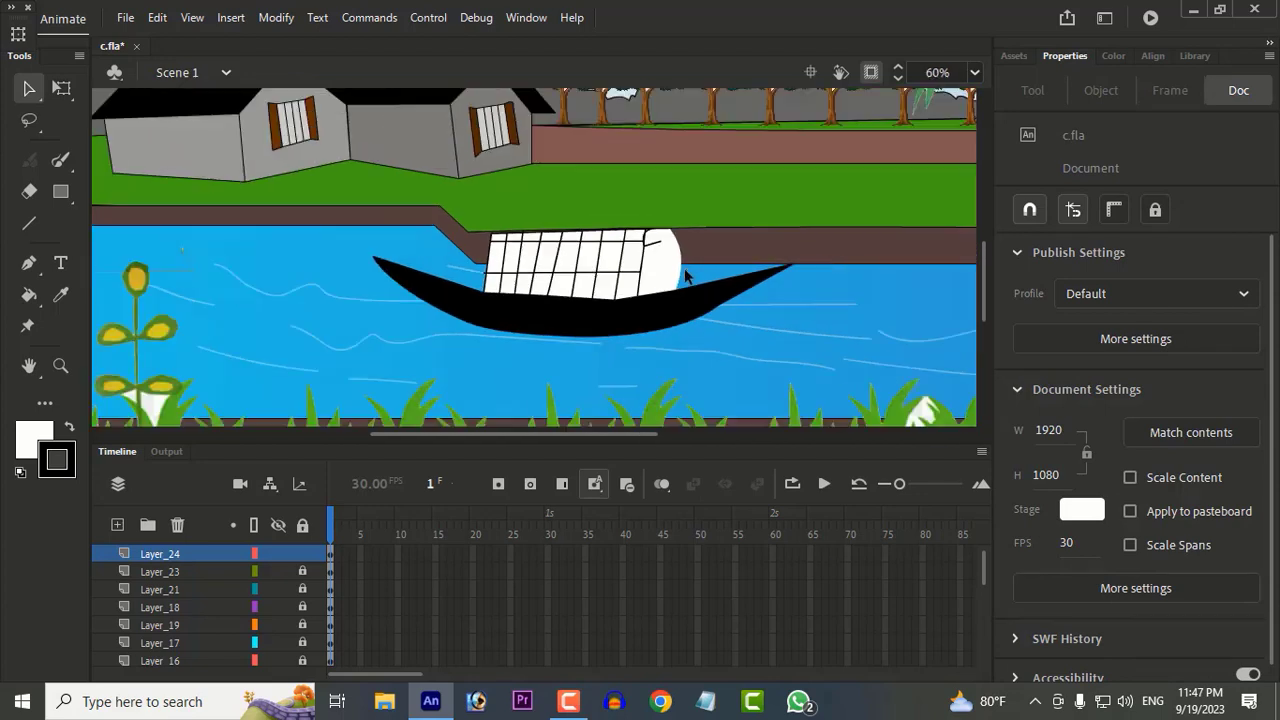
Step: Bulge the cabin's left end outward and delete all the black grid and outline strokes from the cabin
click(518, 263)
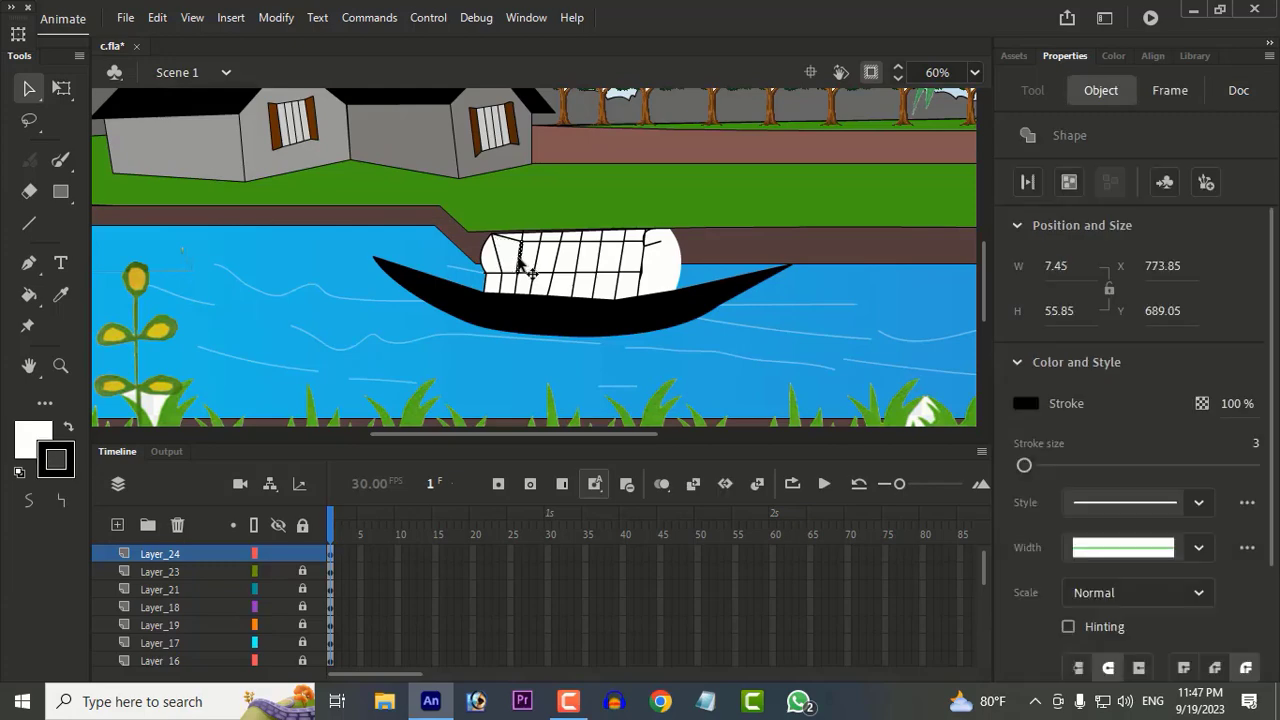
key(ctrl+a)
key(Delete)
Step: Arch the white cabin's roof edge slightly upward and adjust its upper corners
scroll(490, 283, up, 1)
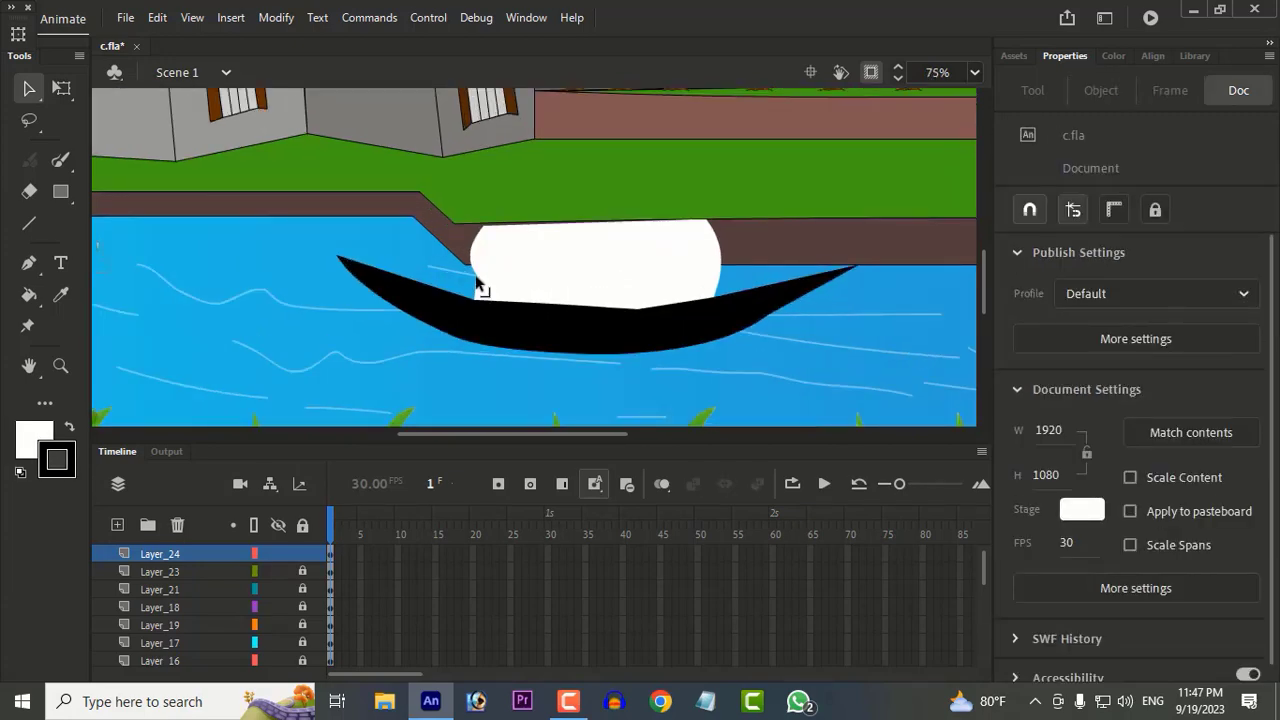
mouse_move(711, 221)
mouse_down()
mouse_move(726, 224)
mouse_move(706, 220)
mouse_up()
drag(590, 224, 586, 212)
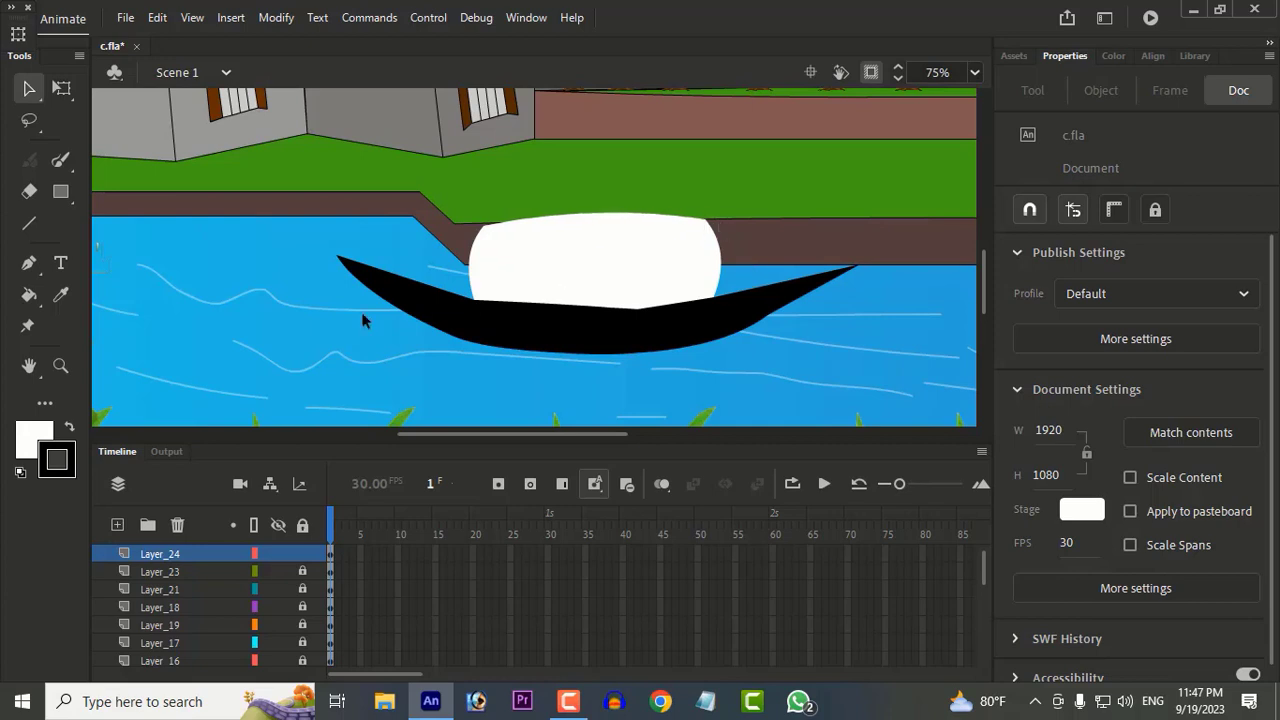
mouse_move(484, 227)
mouse_down()
mouse_move(470, 225)
mouse_move(495, 239)
mouse_move(489, 228)
mouse_up()
Step: Draw a black line inside each end of the cabin and bend both lines inward to form the curved openings
click(30, 226)
mouse_move(705, 219)
mouse_down()
mouse_move(694, 300)
mouse_move(686, 262)
mouse_move(695, 298)
mouse_up()
key(v)
click(31, 228)
drag(489, 290, 497, 262)
key(v)
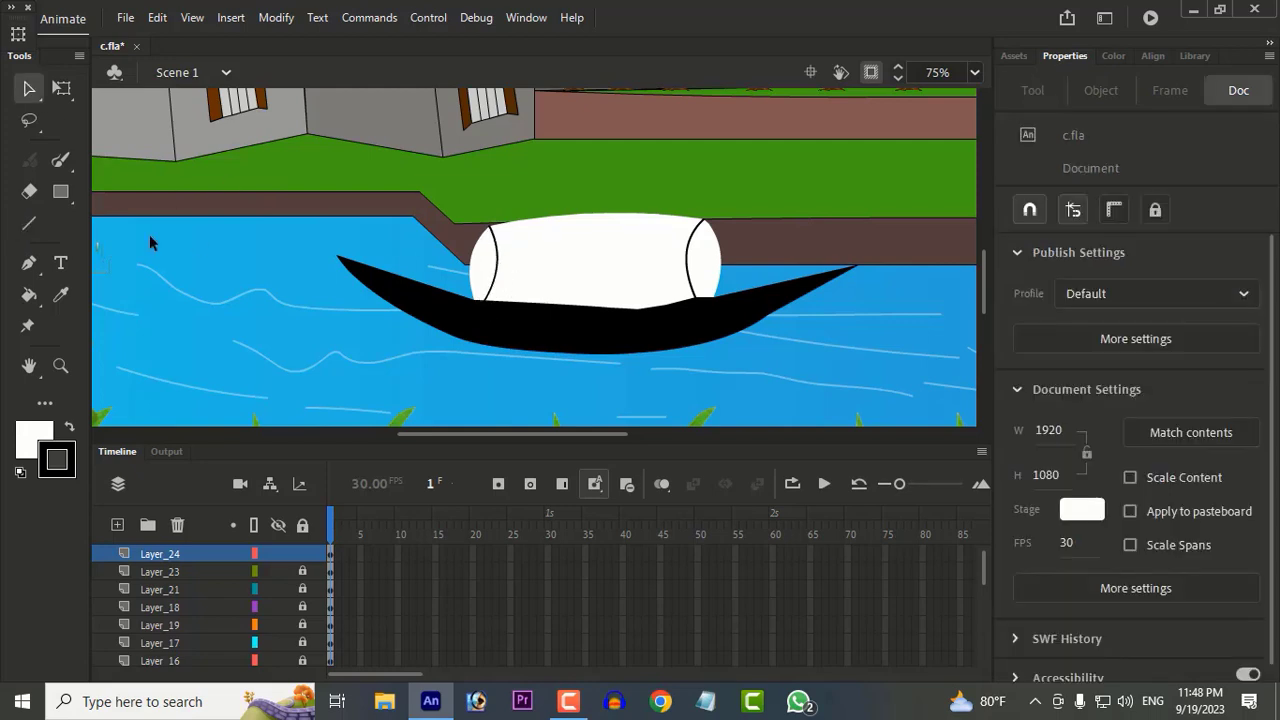
Step: Fill the curved sections at both ends of the cabin with dark grey
click(29, 295)
click(33, 437)
click(490, 268)
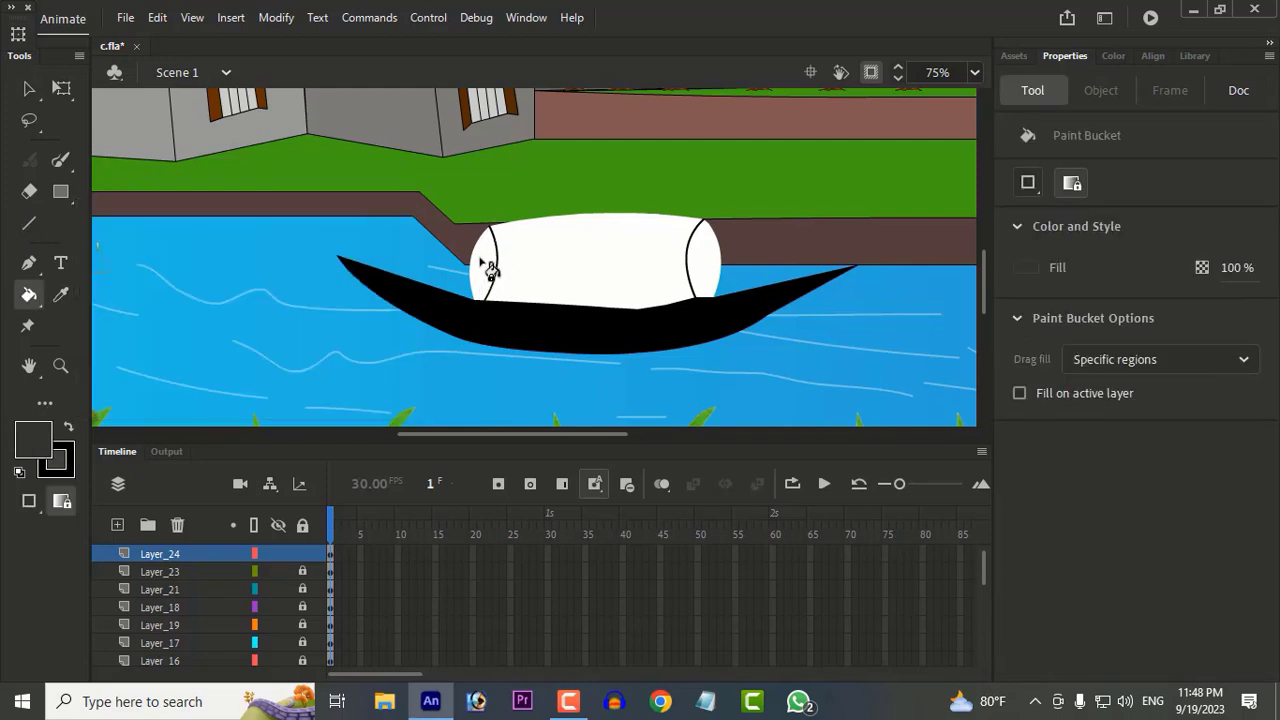
click(490, 268)
click(703, 262)
Step: Narrow the cabin's left dark end and adjust the curved edges of the right dark end
key(v)
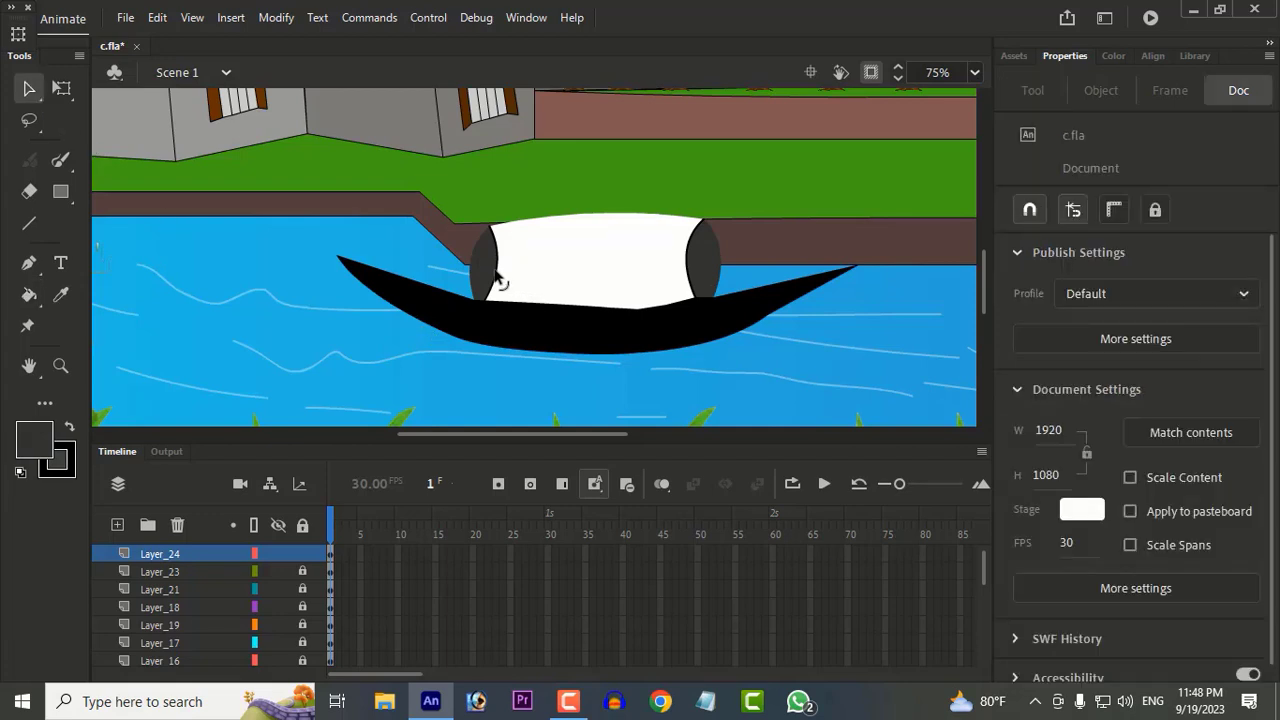
drag(500, 282, 474, 282)
mouse_move(691, 271)
mouse_down()
mouse_move(720, 261)
mouse_move(686, 281)
mouse_move(689, 293)
mouse_up()
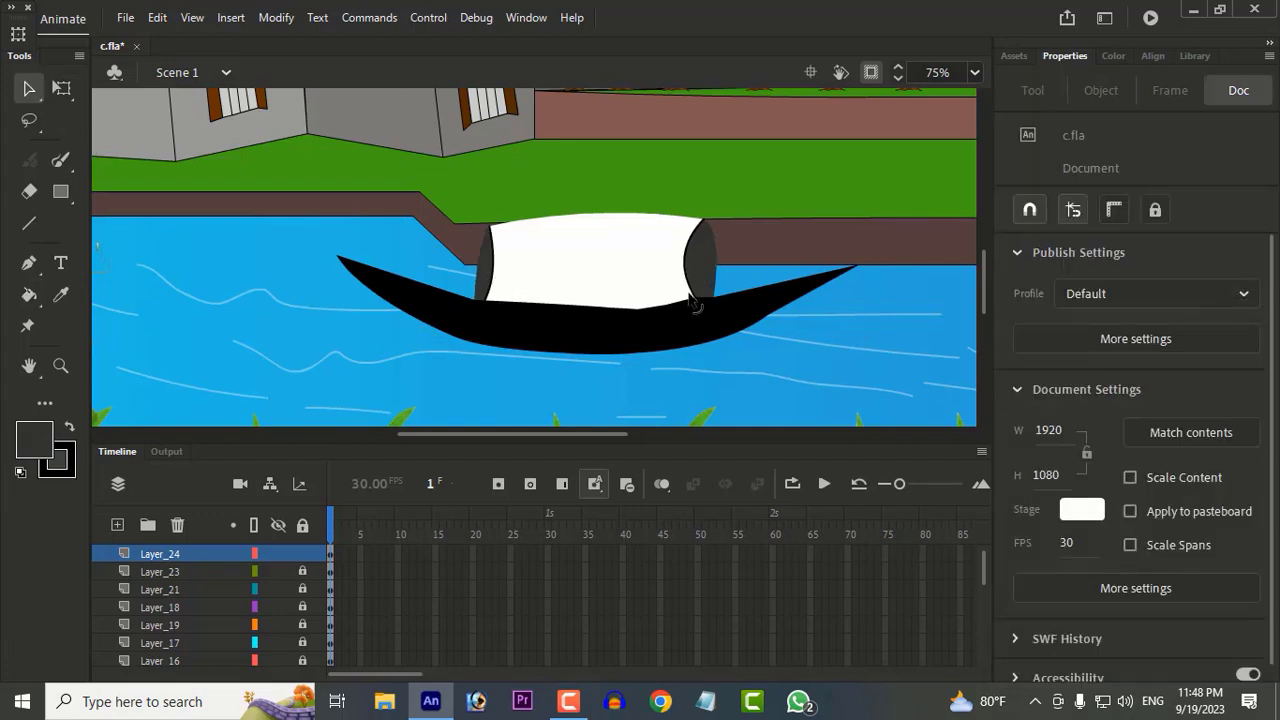
drag(704, 223, 718, 238)
drag(690, 285, 700, 291)
Step: Set the fill colour to black and draw a series of black lines lengthwise across the white cabin
key(n)
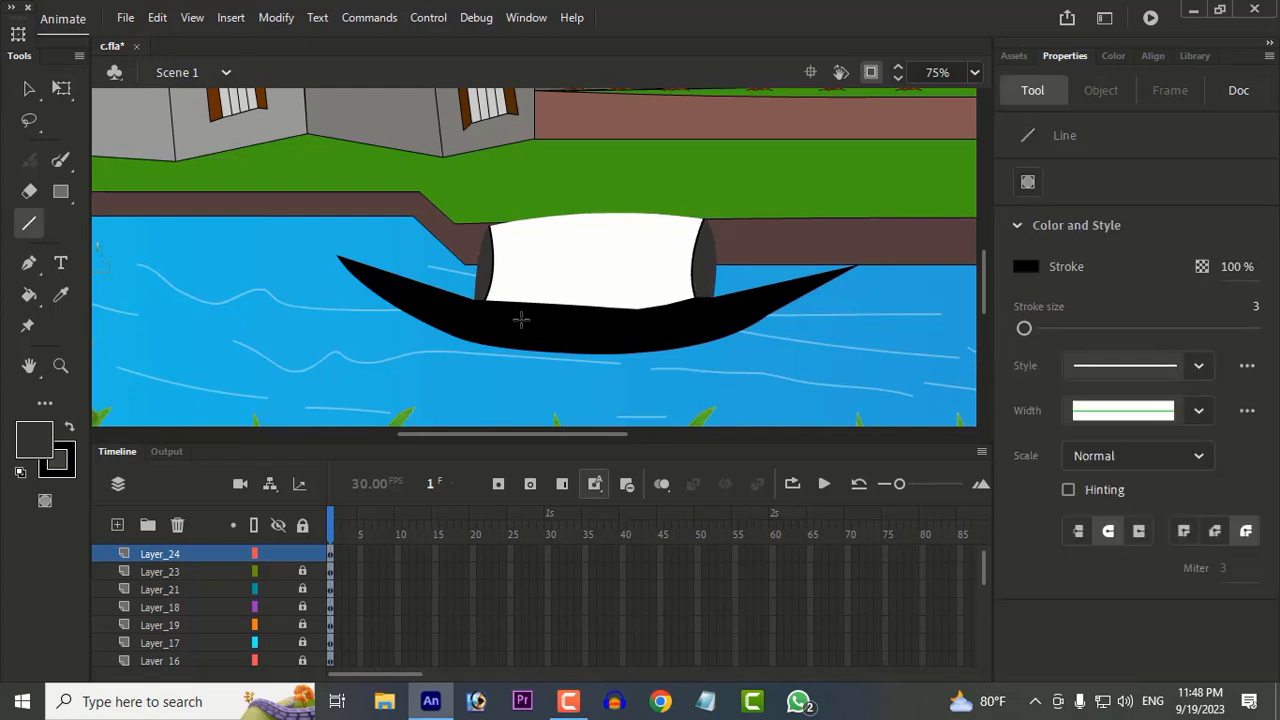
click(34, 440)
click(126, 249)
drag(490, 287, 692, 287)
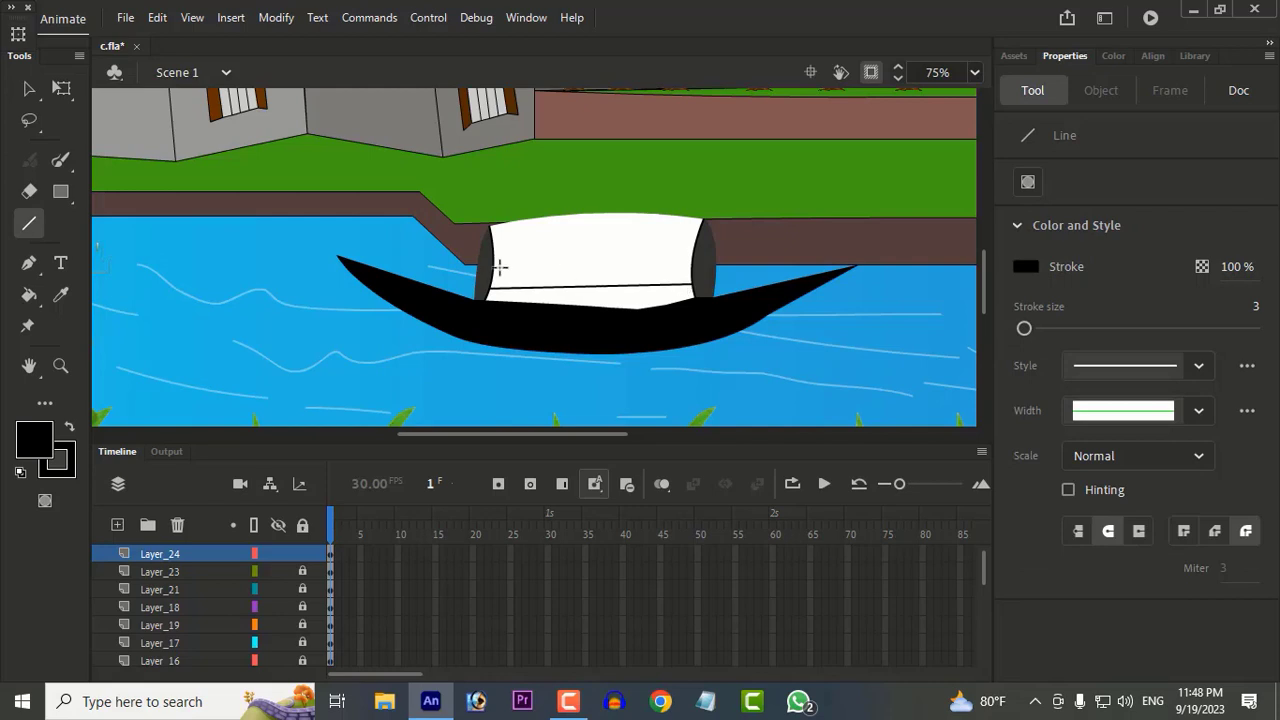
mouse_move(497, 264)
mouse_down()
mouse_move(690, 264)
mouse_move(643, 242)
mouse_move(692, 245)
mouse_up()
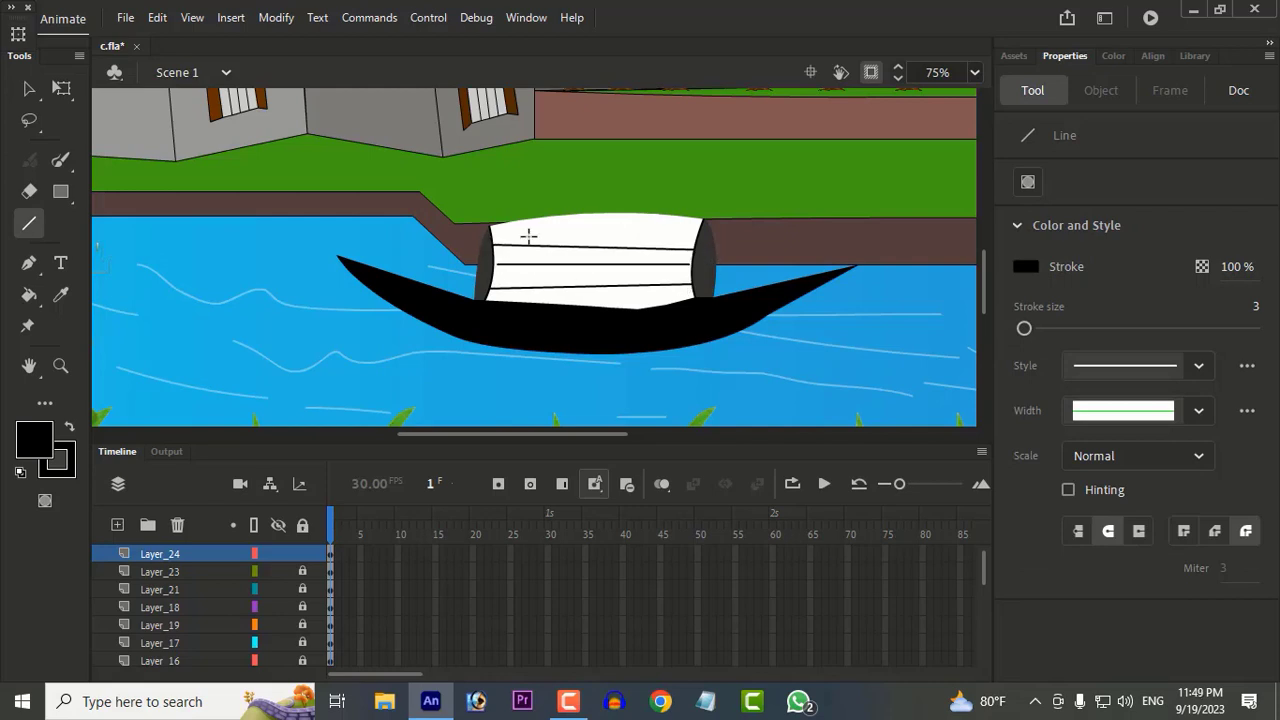
mouse_move(492, 227)
mouse_down()
mouse_move(694, 235)
mouse_move(703, 219)
mouse_up()
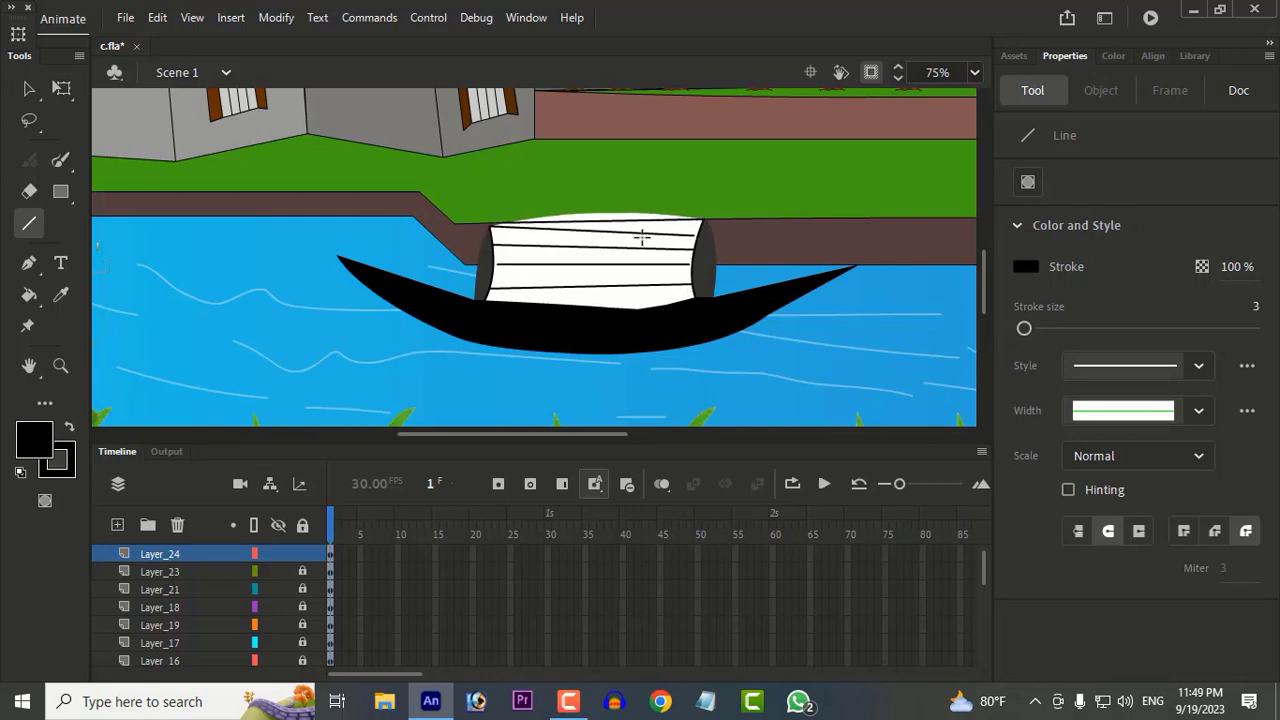
Step: Delete the white strip above the topmost line of the cabin roof
key(v)
drag(585, 214, 578, 216)
key(ctrl+z)
click(573, 213)
key(Delete)
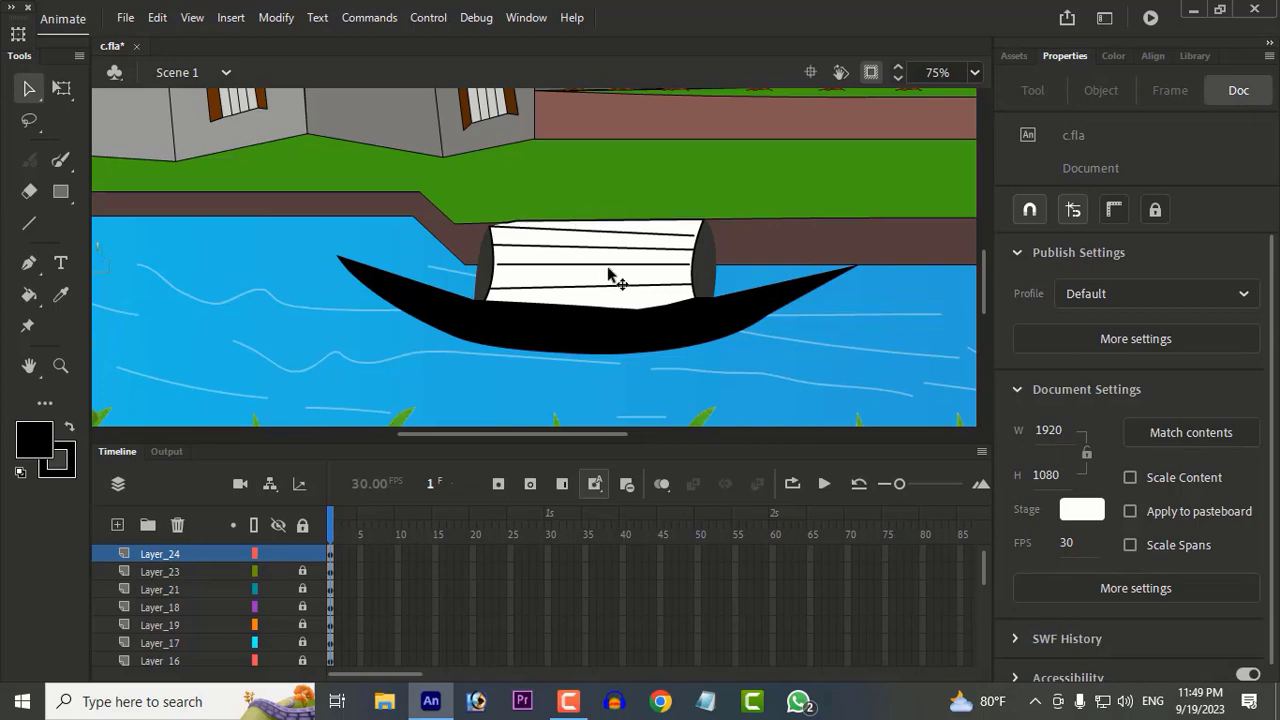
drag(638, 286, 640, 293)
key(ctrl+z)
double_click(587, 272)
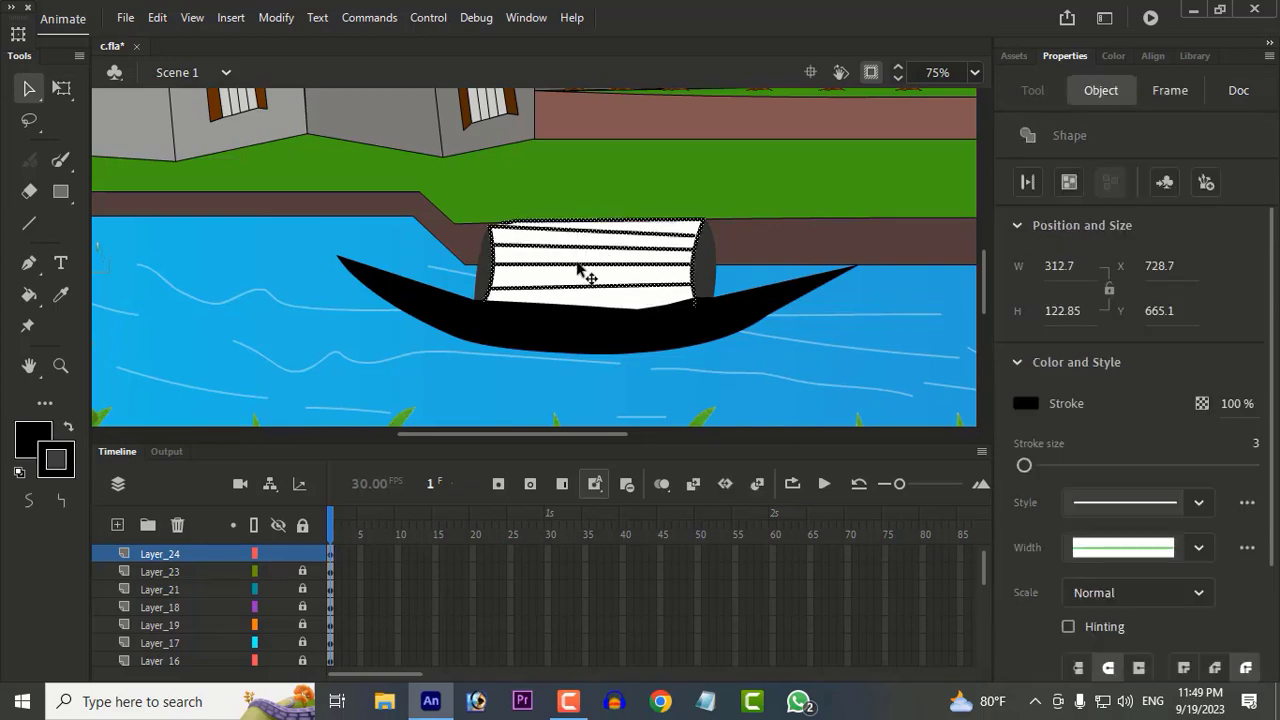
click(1025, 404)
click(1029, 405)
click(645, 318)
Step: Draw a series of slanted black crosslines from the cabin's roof edge to its base to form a woven grid
key(n)
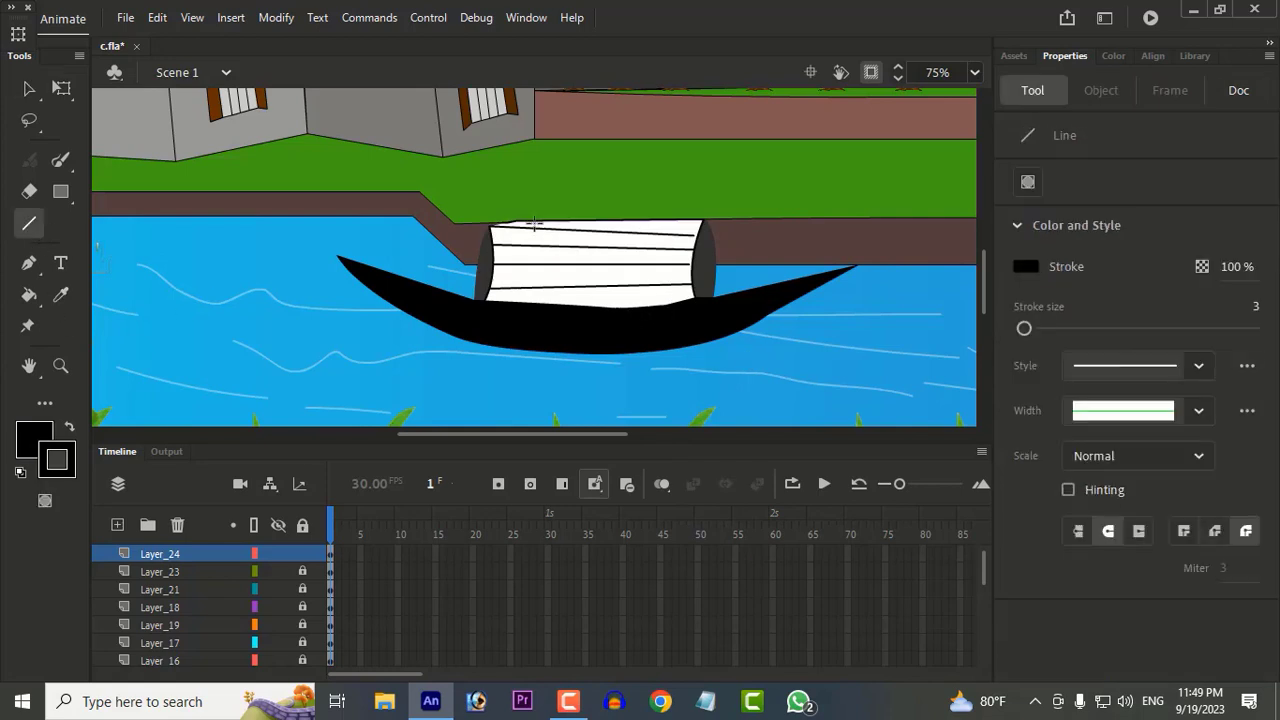
mouse_move(522, 224)
mouse_down()
mouse_move(515, 302)
mouse_move(546, 286)
mouse_move(543, 302)
mouse_up()
mouse_move(590, 222)
mouse_down()
mouse_move(567, 305)
mouse_move(600, 308)
mouse_up()
mouse_move(650, 222)
mouse_down()
mouse_move(627, 305)
mouse_move(658, 303)
mouse_up()
drag(702, 223, 690, 300)
key(v)
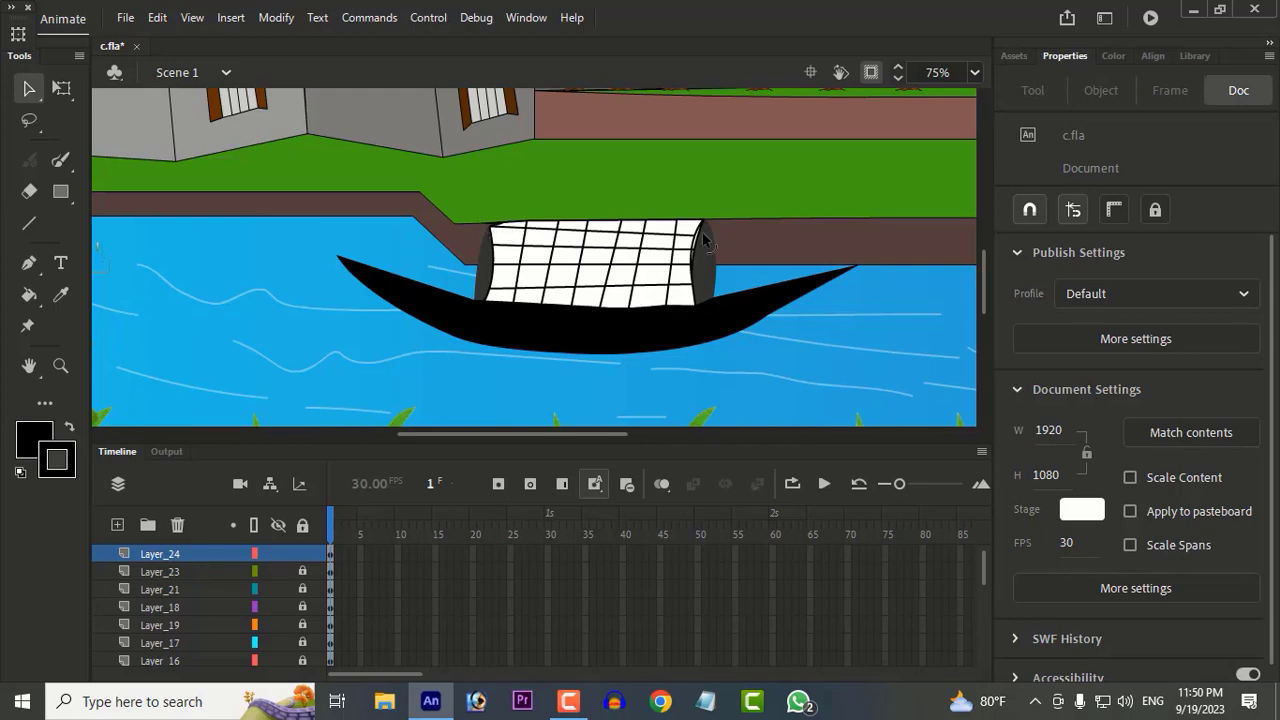
scroll(703, 238, down, 3)
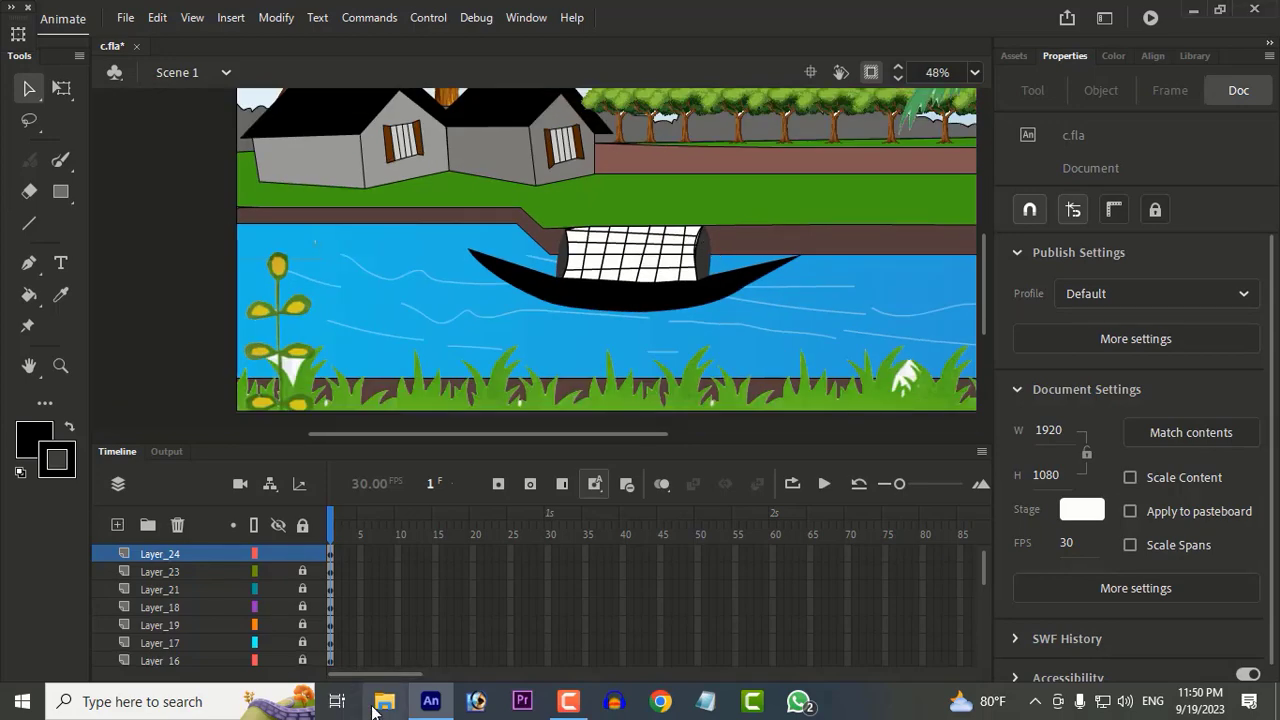
click(384, 701)
click(559, 444)
double_click(697, 290)
drag(893, 440, 628, 262)
key(Delete)
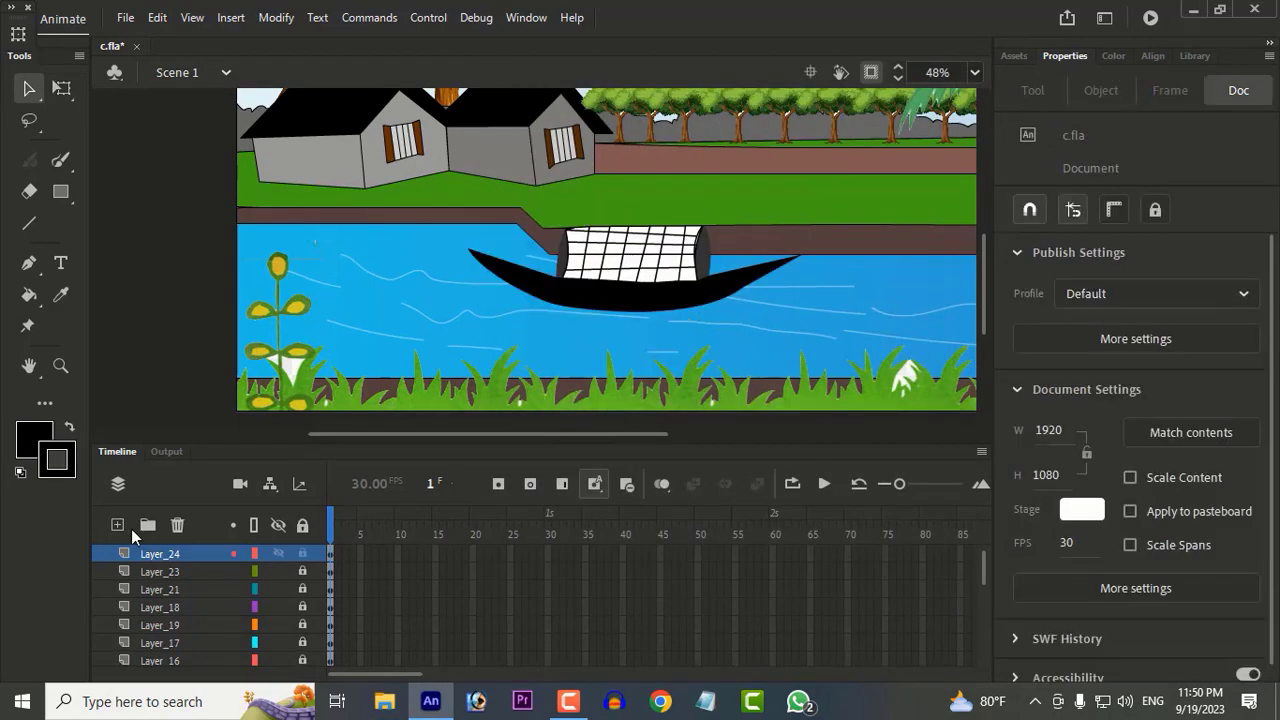
click(147, 524)
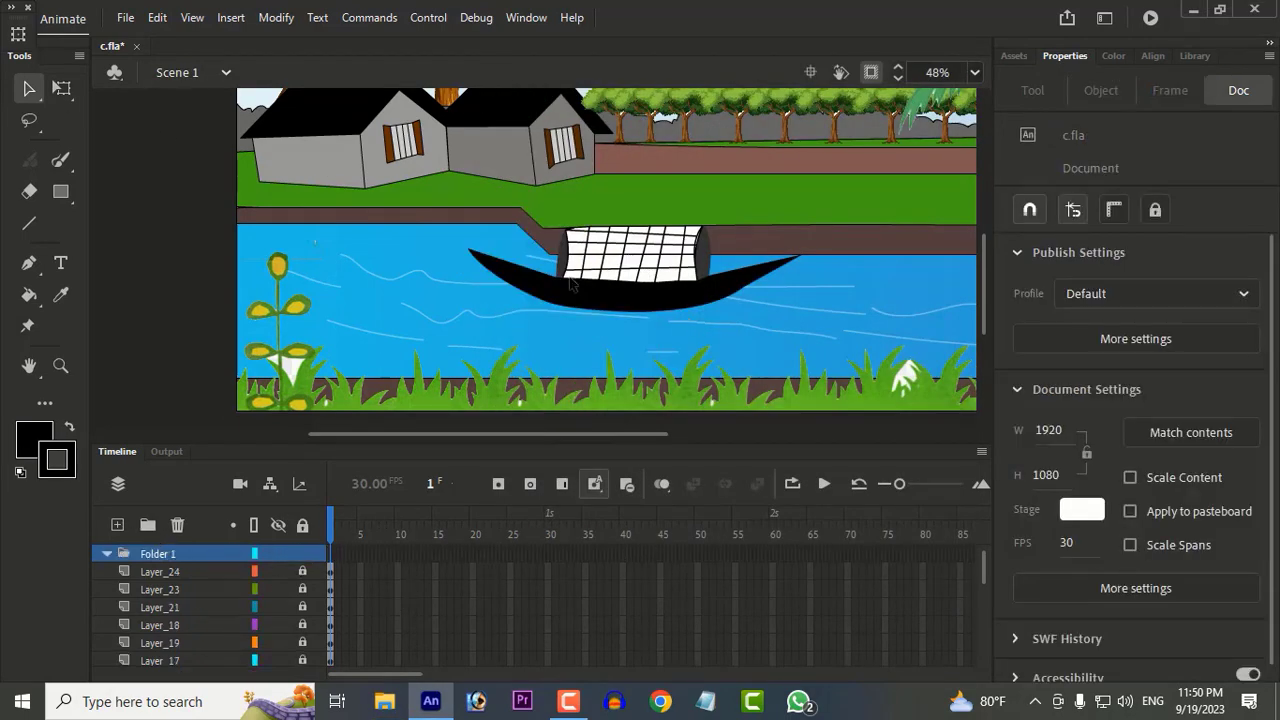
click(384, 701)
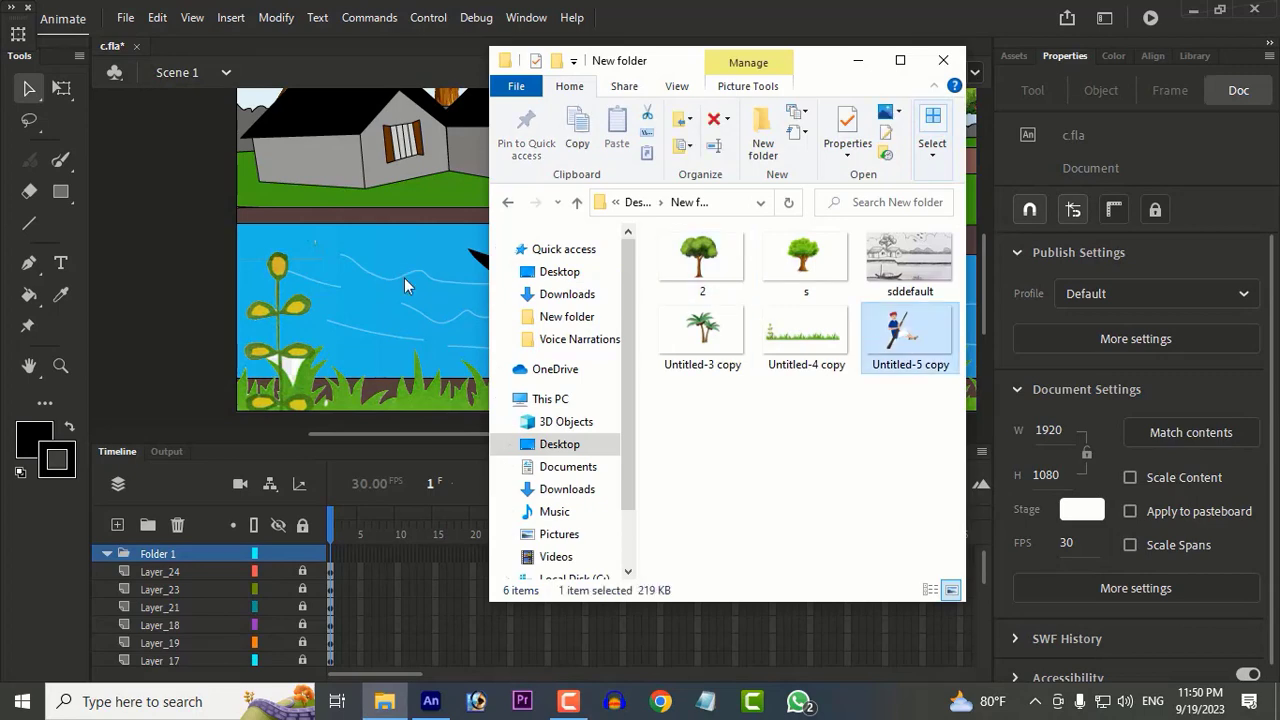
drag(820, 66, 828, 118)
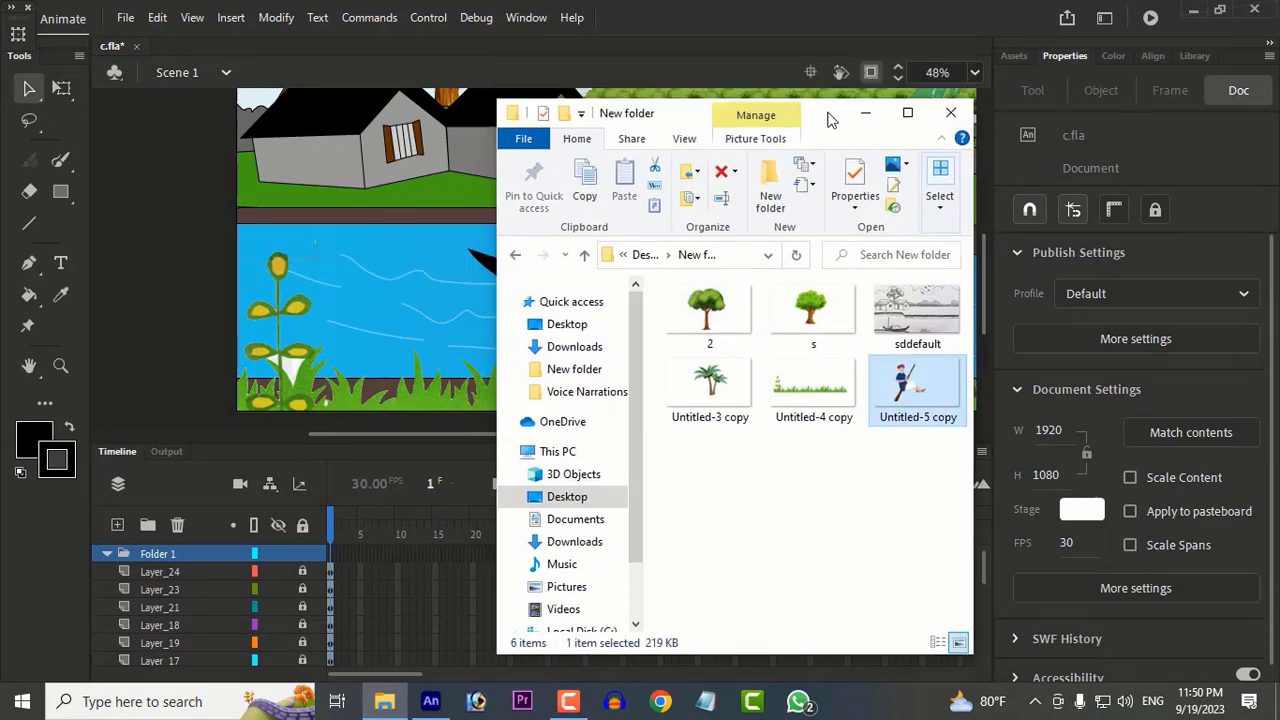
click(865, 113)
key(ctrl+z)
Step: Add a new layer on top and place the Untitled-5 copy boatman picture on it, resolving the library conflict
click(128, 555)
click(119, 525)
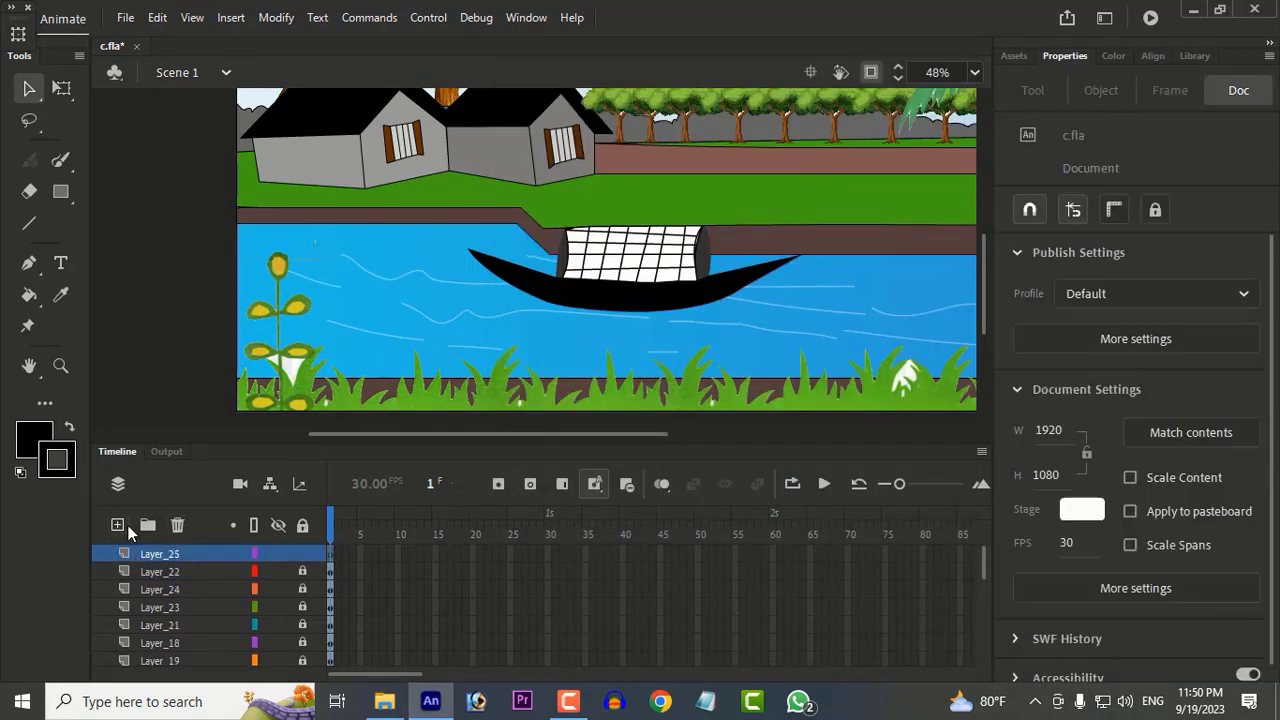
click(384, 701)
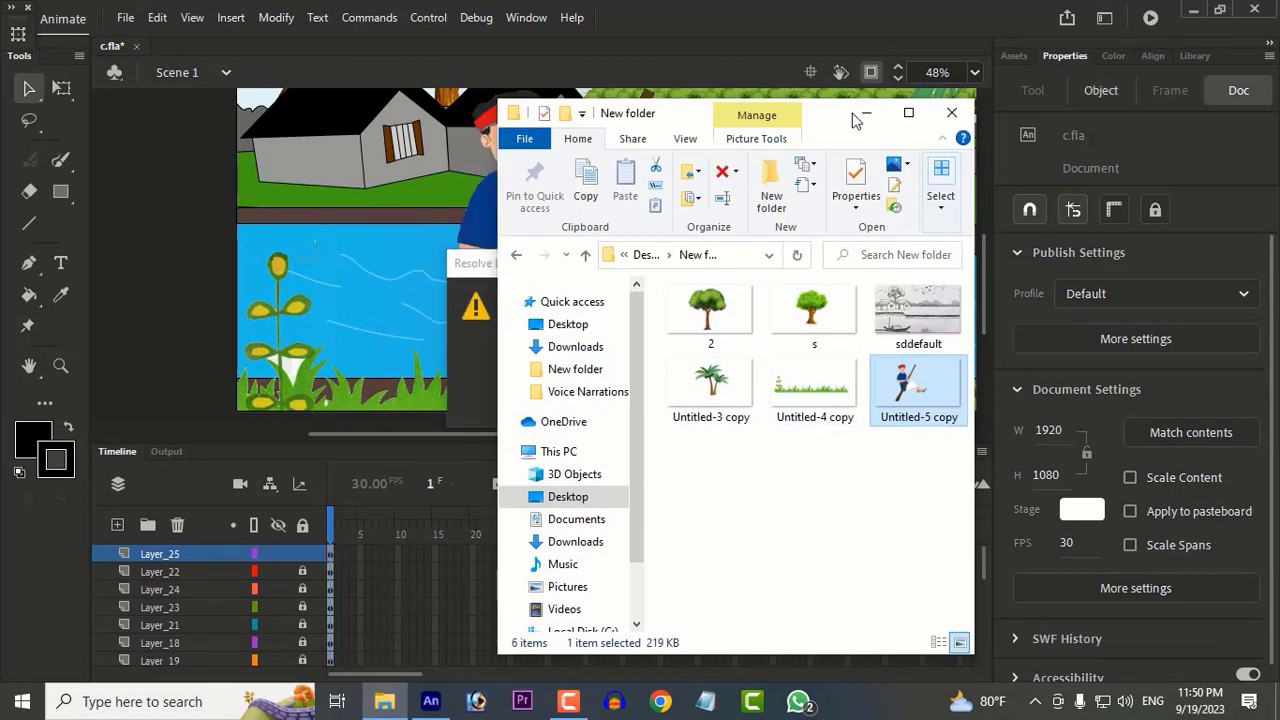
click(866, 113)
click(694, 397)
Step: Scale the boatman picture down to about 660 × 371 px and move him onto the boat's left end
scroll(525, 228, down, 2)
click(62, 89)
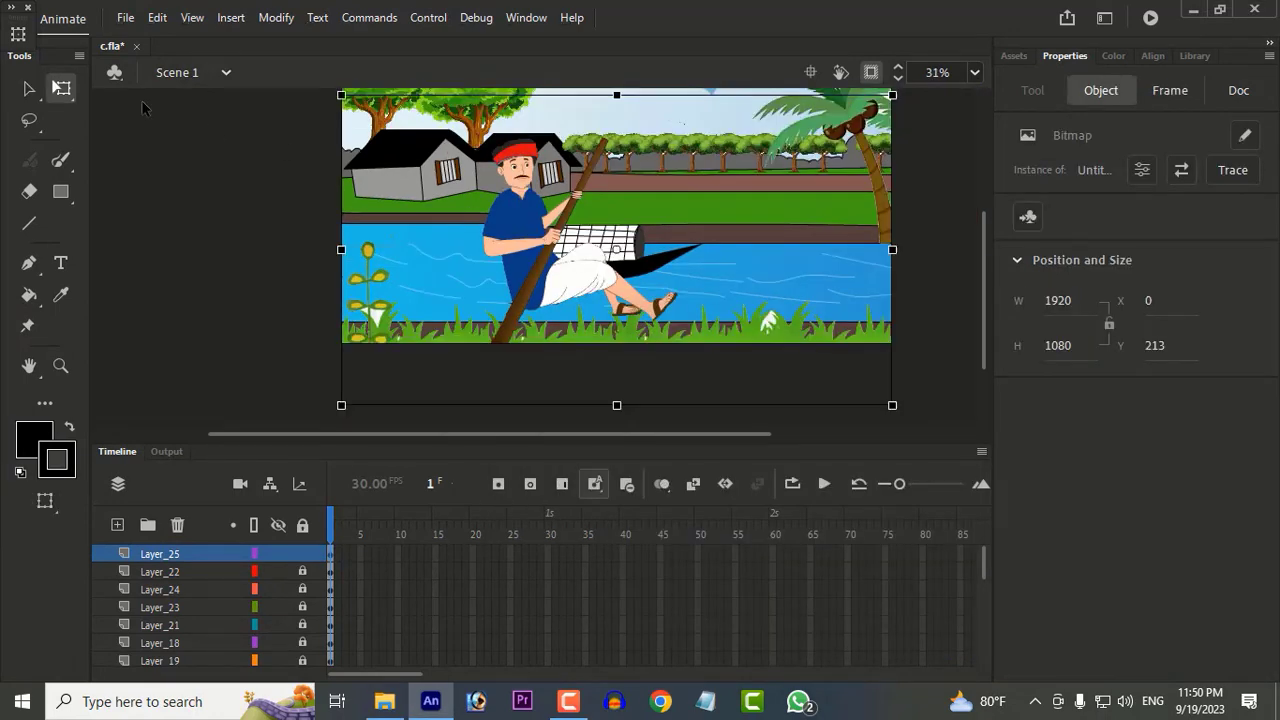
drag(342, 96, 492, 180)
scroll(523, 228, up, 6)
scroll(525, 230, down, 7)
scroll(572, 258, up, 1)
drag(572, 258, 483, 219)
scroll(480, 210, up, 3)
drag(384, 171, 420, 191)
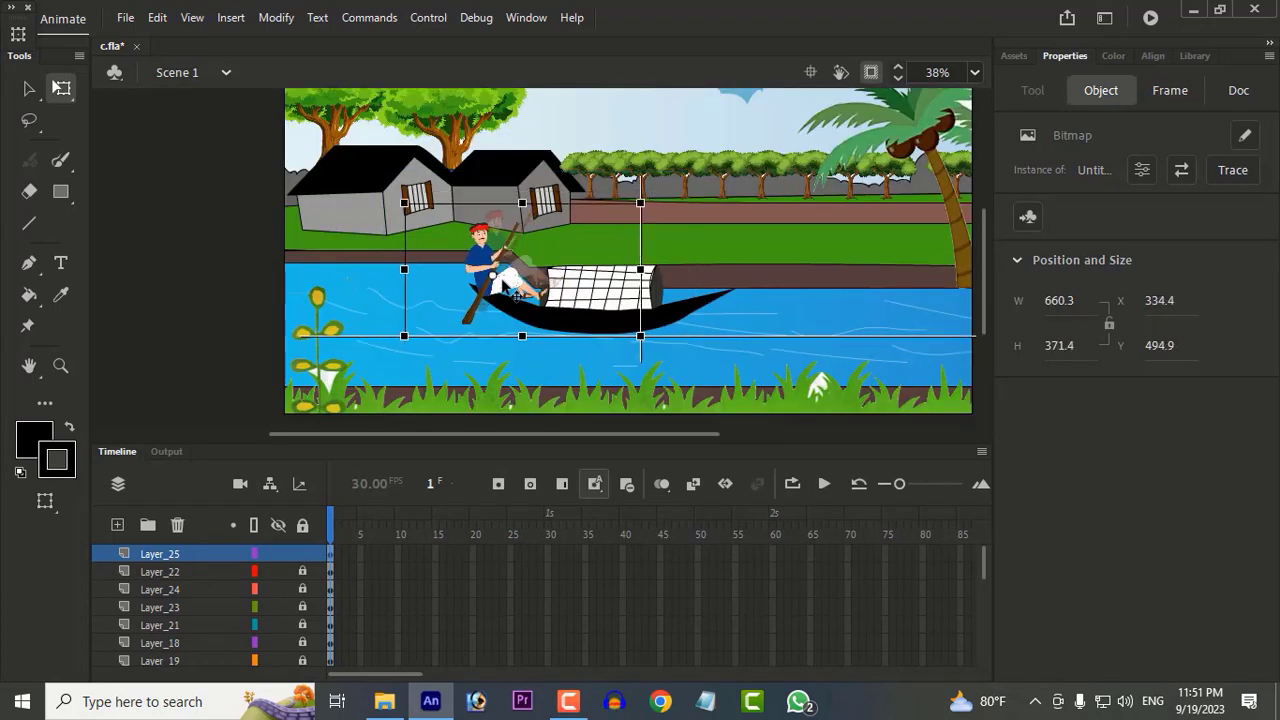
Step: Rotate the boatman slightly clockwise and fine-tune his position so that he sits in front of the cabin
scroll(537, 286, up, 3)
drag(768, 125, 768, 213)
drag(482, 268, 489, 268)
drag(780, 212, 778, 191)
click(855, 245)
scroll(853, 243, down, 3)
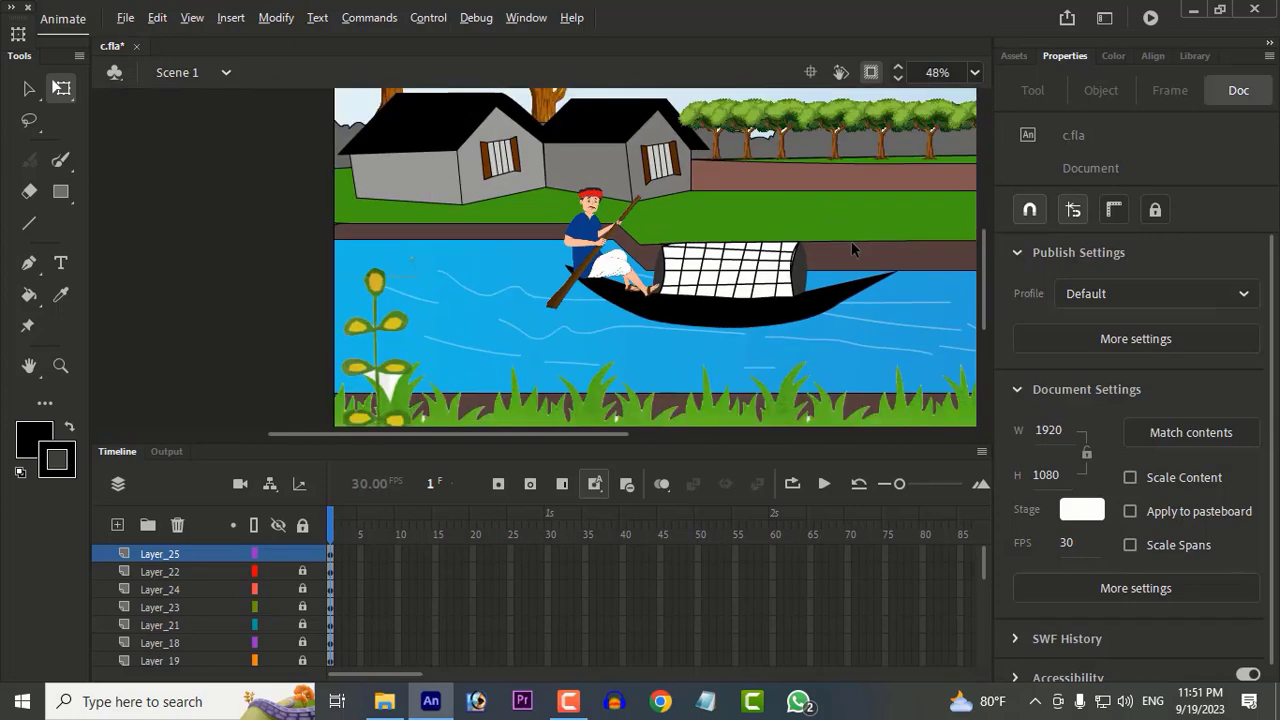
Step: Unlock all layers and try to select and shift the artwork at the boat's cabin
click(302, 525)
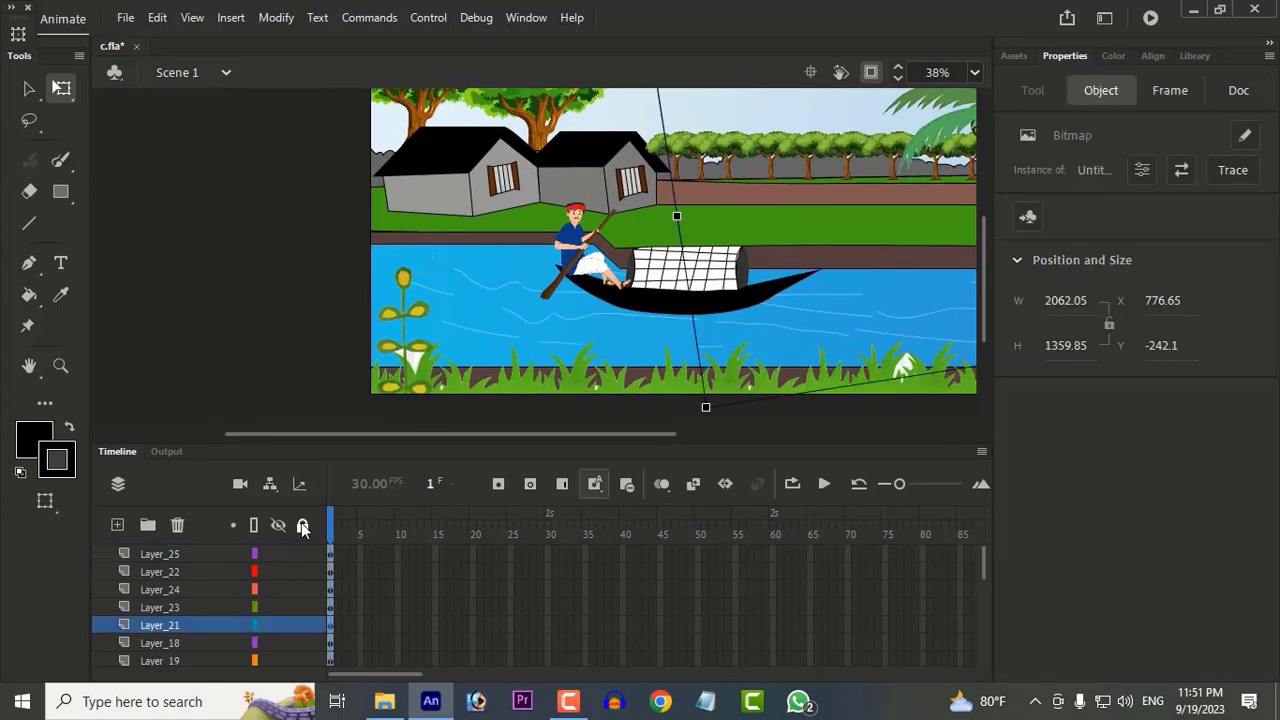
click(648, 272)
shift+click(673, 277)
shift+click(681, 299)
click(729, 299)
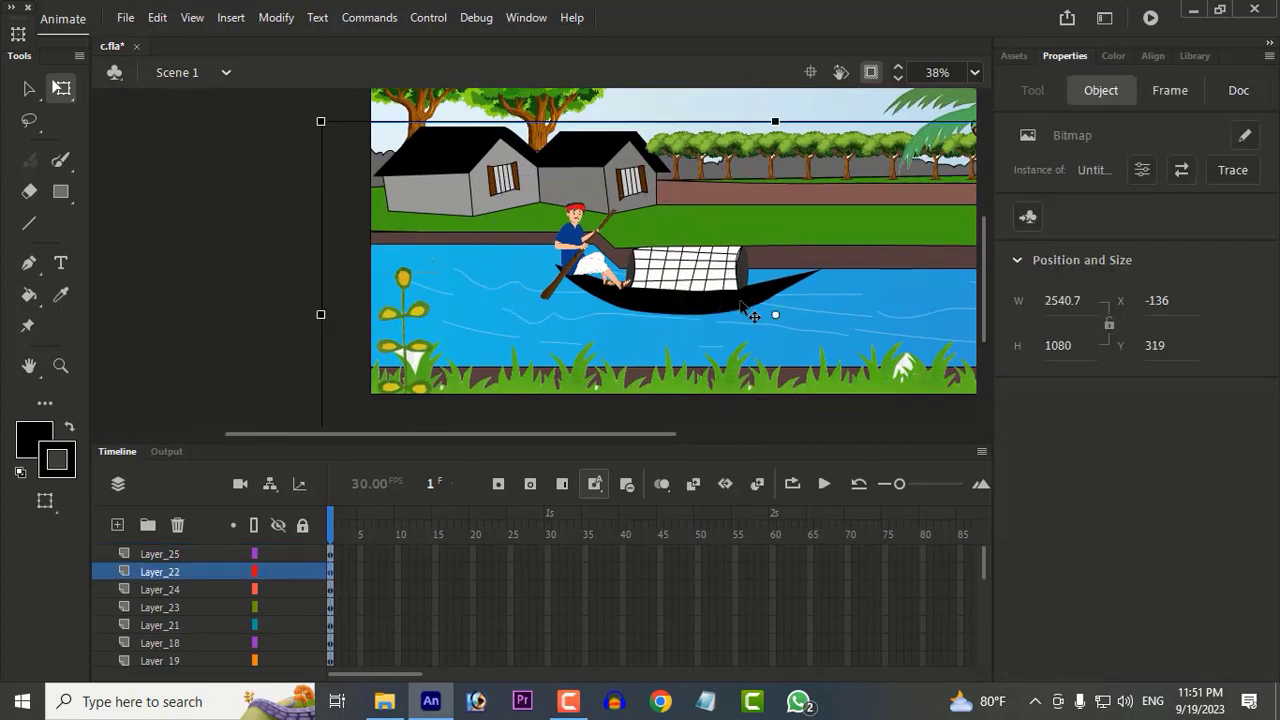
scroll(723, 301, up, 3)
shift+click(704, 299)
scroll(655, 256, up, 2)
drag(473, 166, 490, 170)
key(ctrl+z)
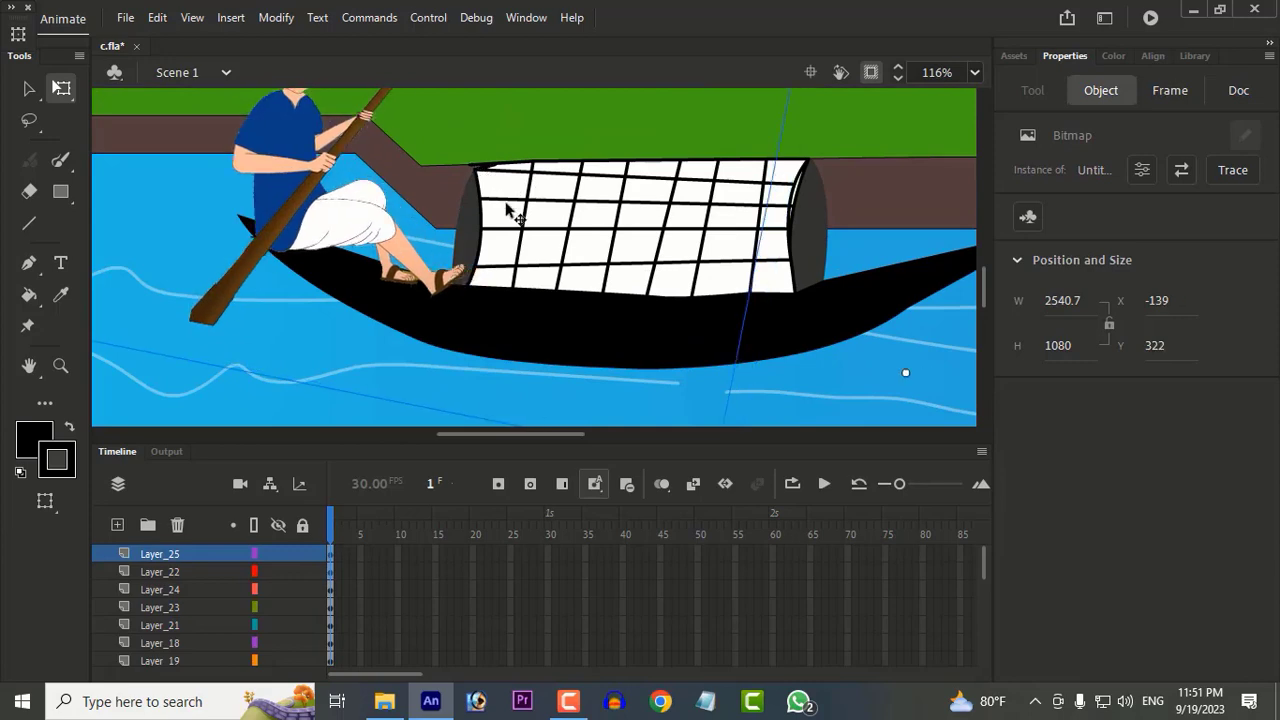
Step: Deselect everything and lock all layers again
scroll(862, 300, down, 8)
click(876, 297)
click(798, 364)
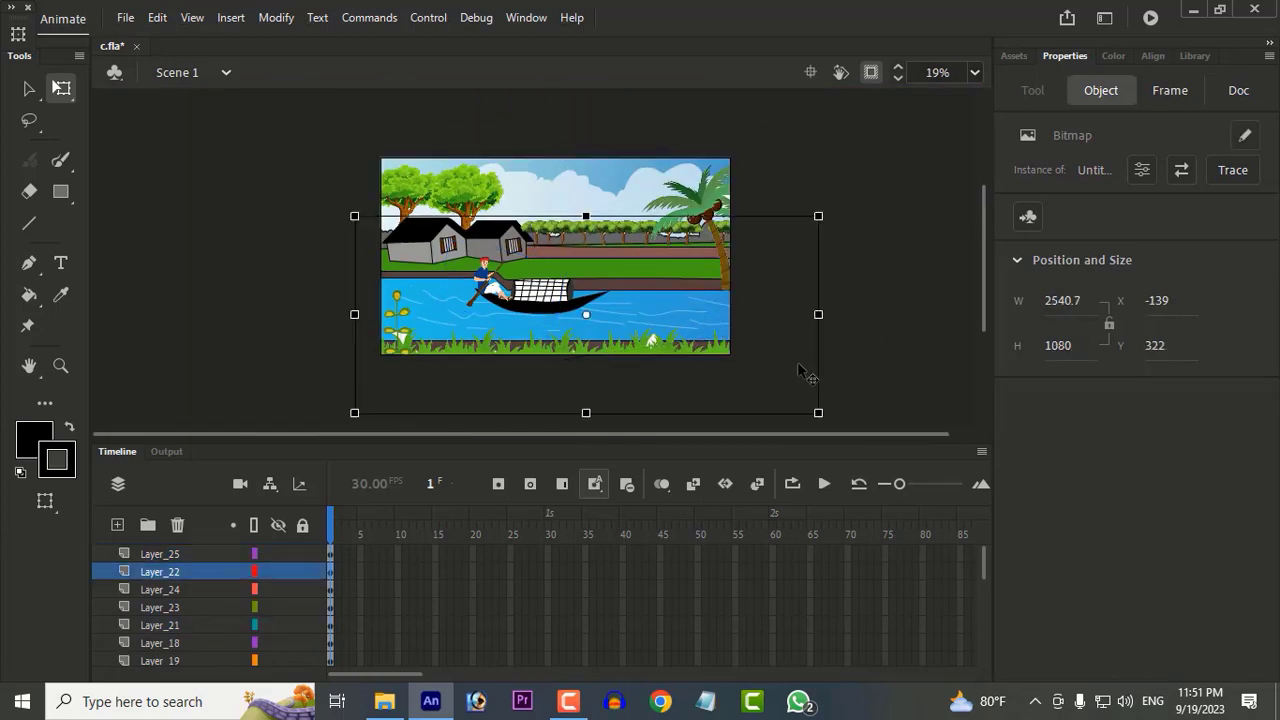
click(892, 255)
click(302, 525)
scroll(785, 243, up, 2)
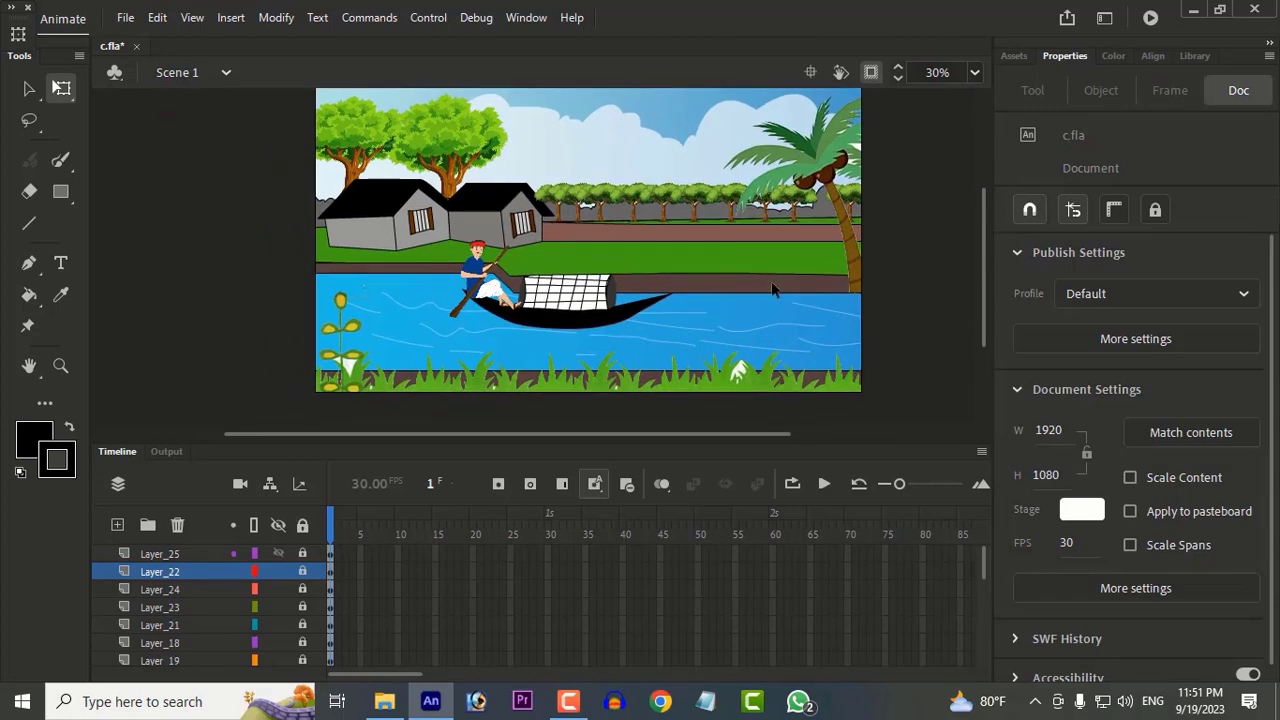
scroll(695, 203, up, 2)
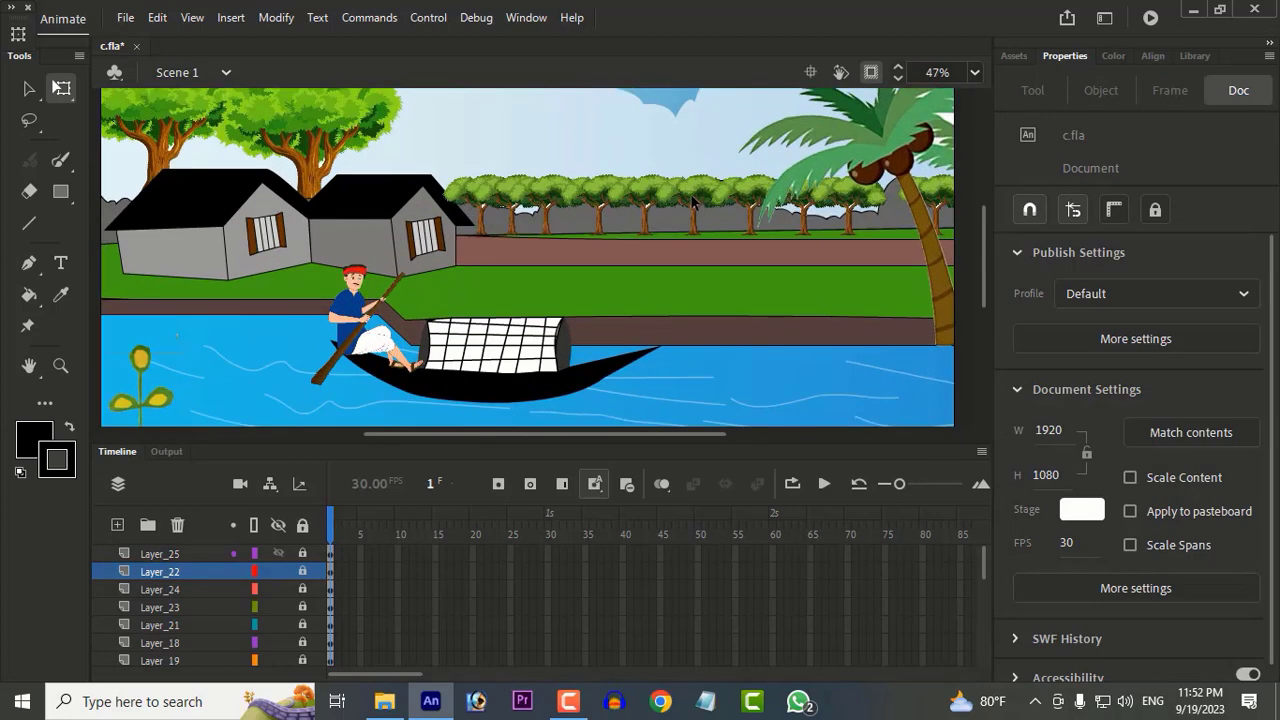
Step: Unlock all layers and move the cloud in the sky to the left
click(302, 527)
click(519, 132)
click(667, 117)
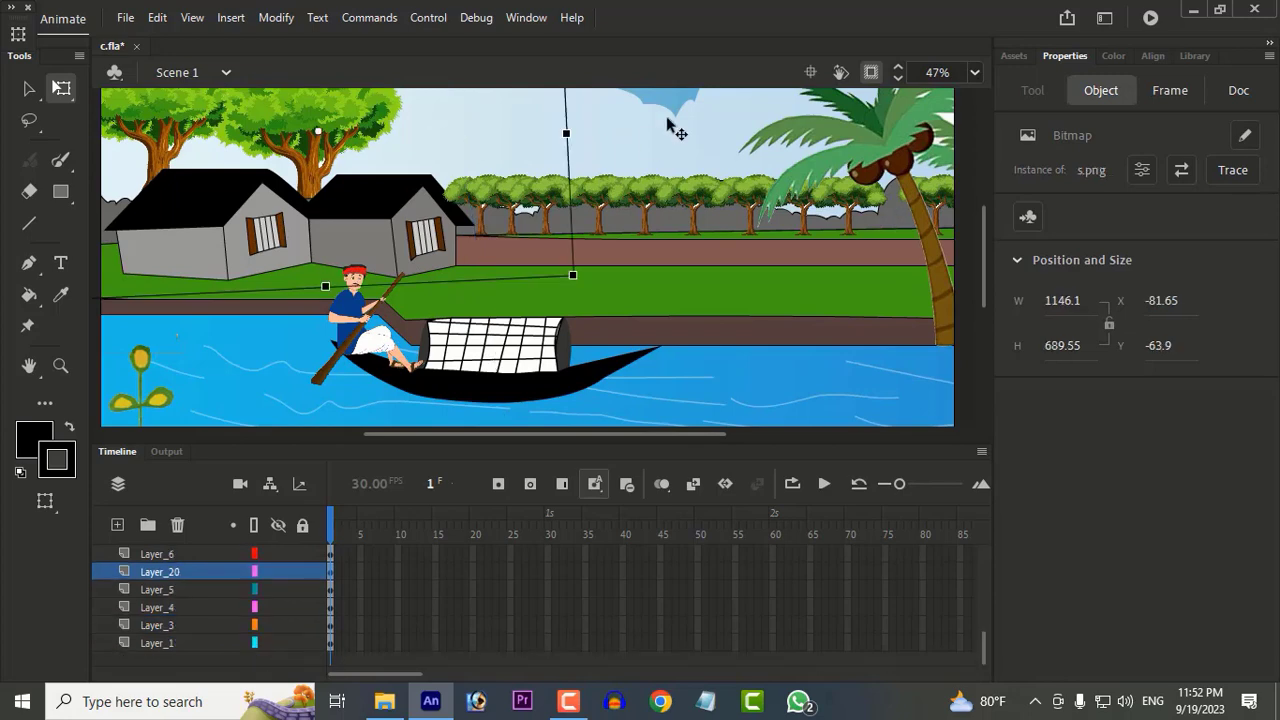
click(677, 138)
drag(679, 141, 600, 142)
scroll(540, 205, up, 2)
click(211, 122)
scroll(441, 172, down, 2)
click(818, 225)
click(125, 17)
mouse_move(200, 291)
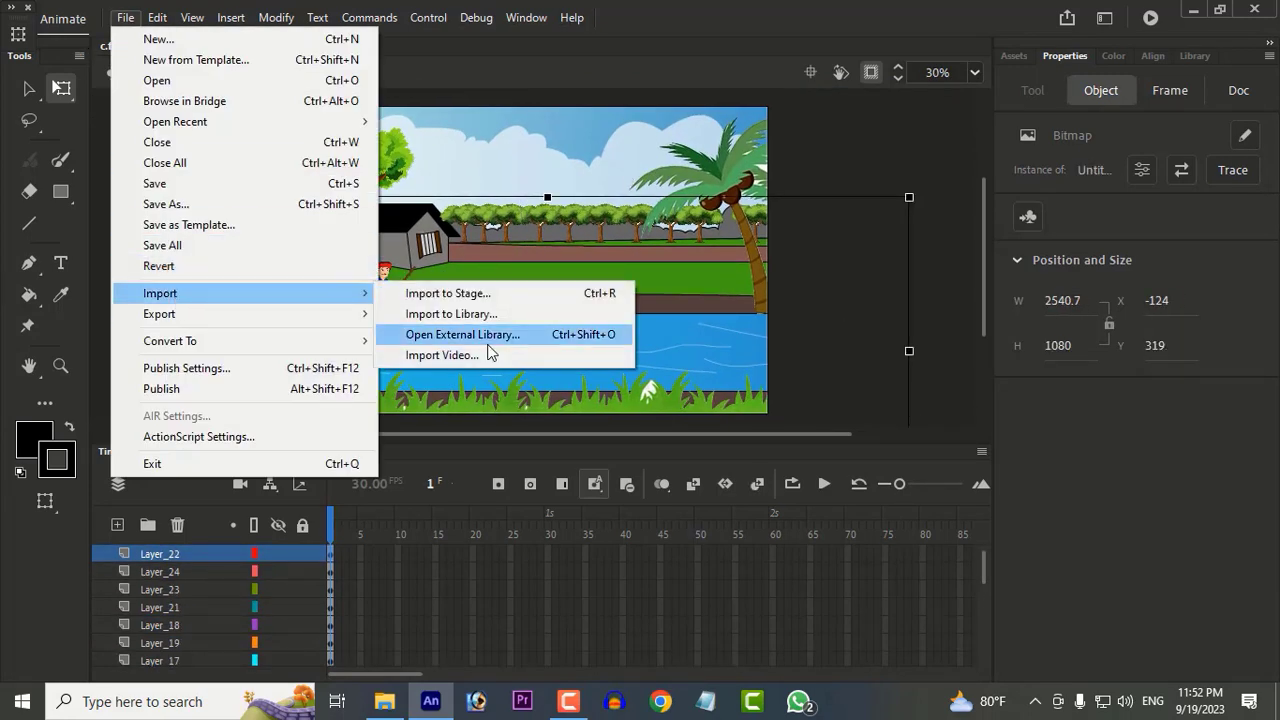
click(440, 311)
click(575, 418)
Step: Export the scene as an image with the JPEG High preset and save it to the Desktop
click(125, 17)
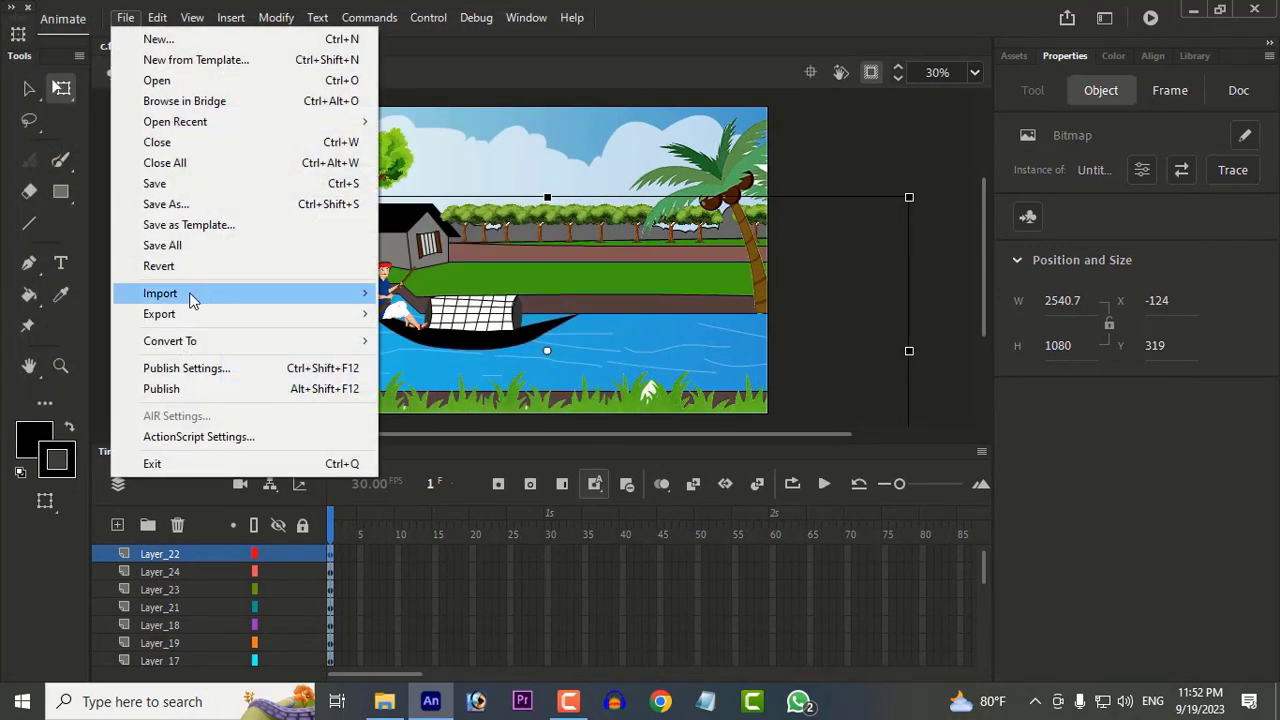
mouse_move(223, 315)
click(428, 327)
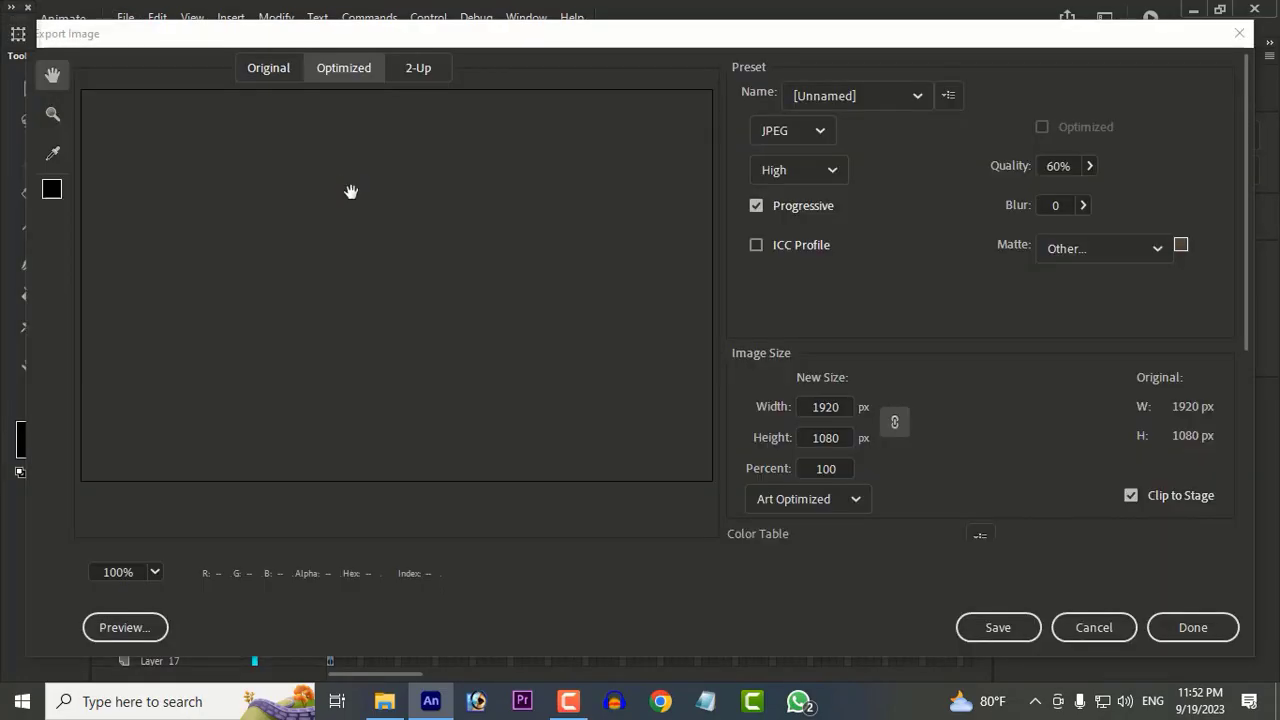
click(903, 100)
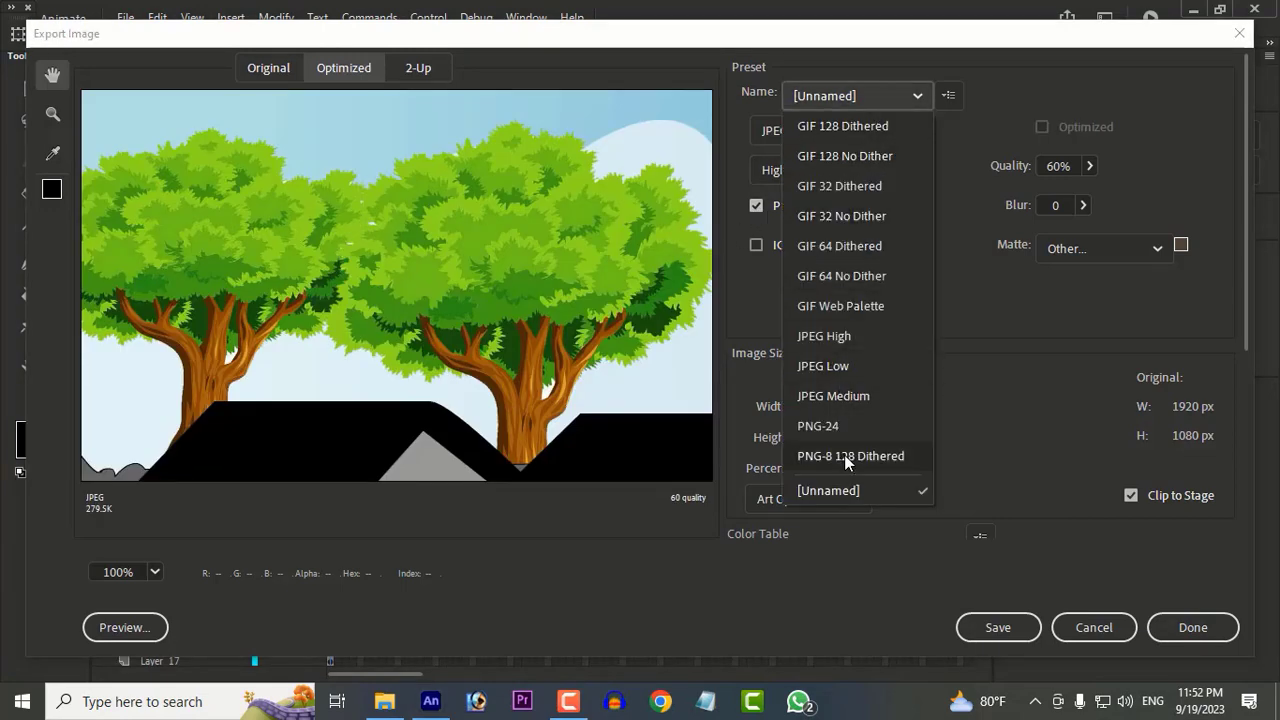
click(842, 337)
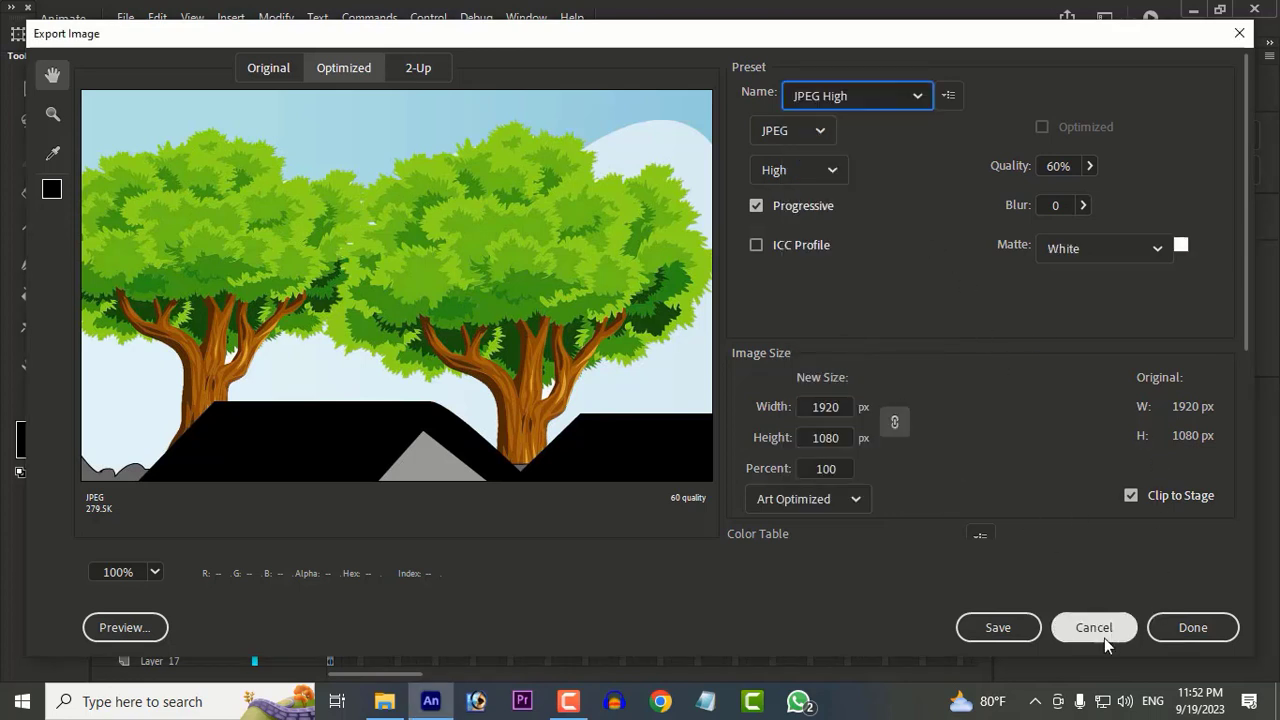
scroll(958, 541, down, 3)
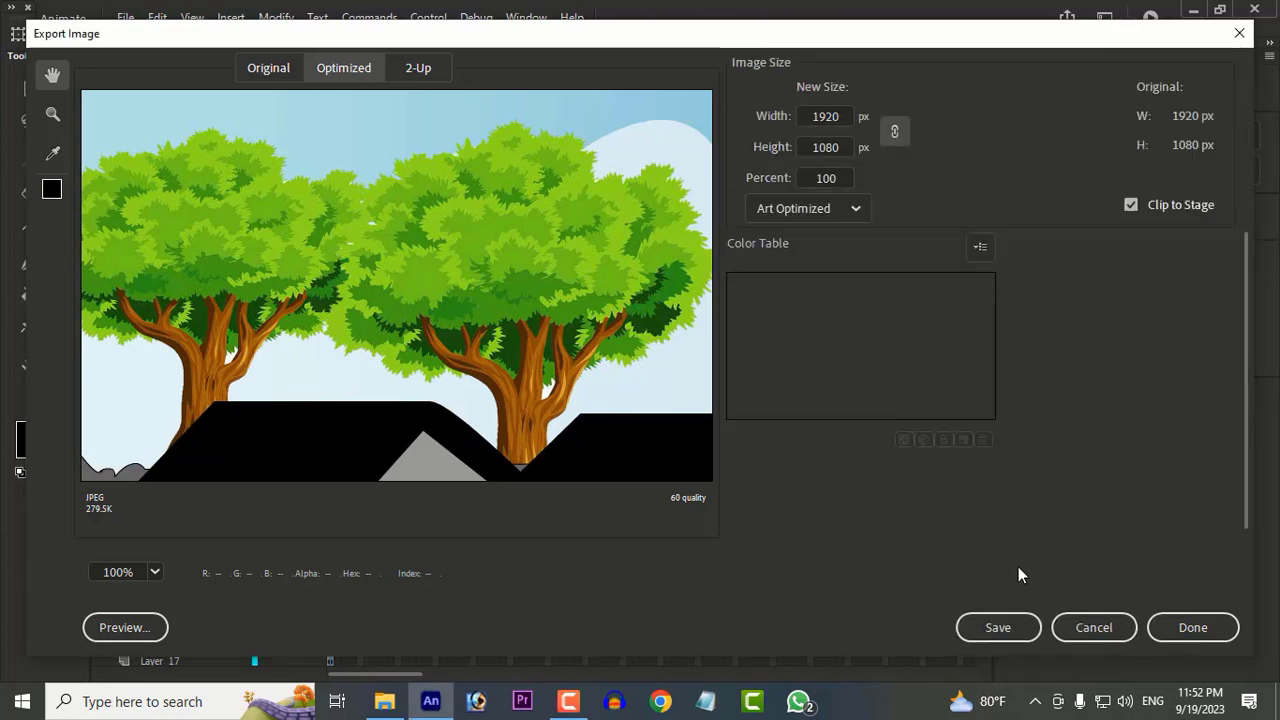
click(1012, 630)
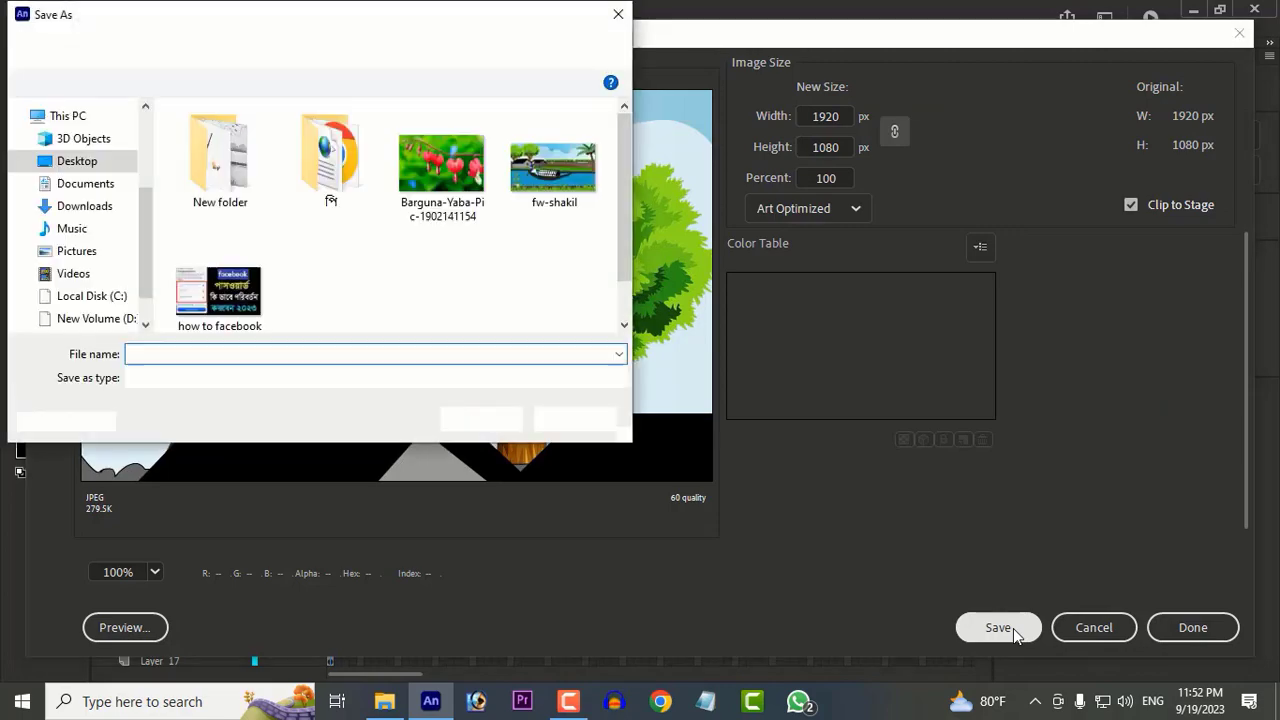
click(492, 420)
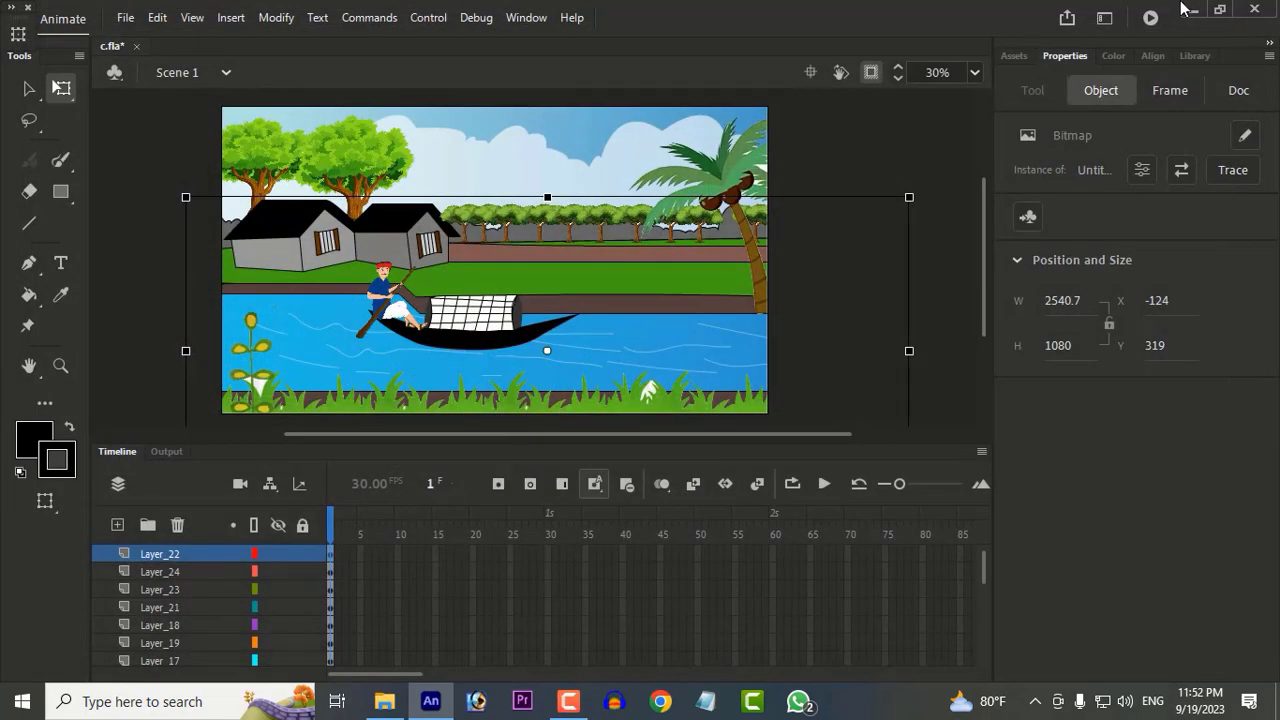
Step: Switch to the desktop, move the exported image c into New folder and open it
click(1188, 8)
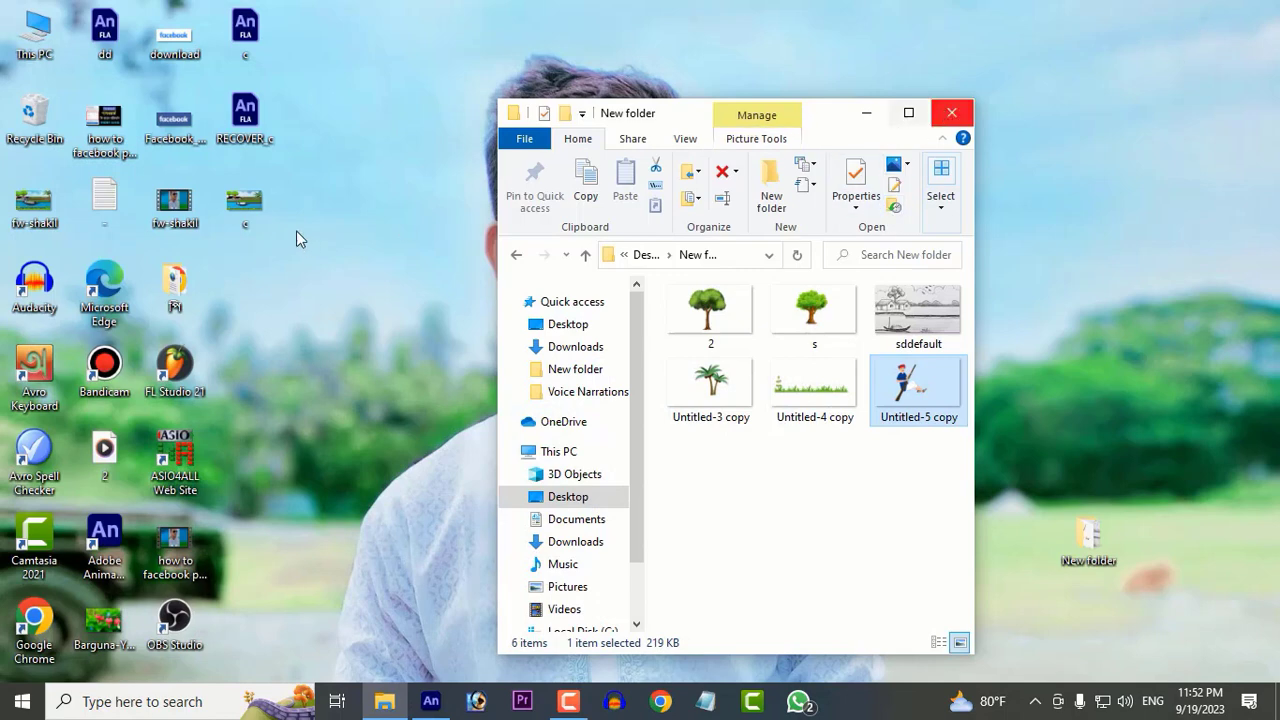
drag(244, 205, 806, 494)
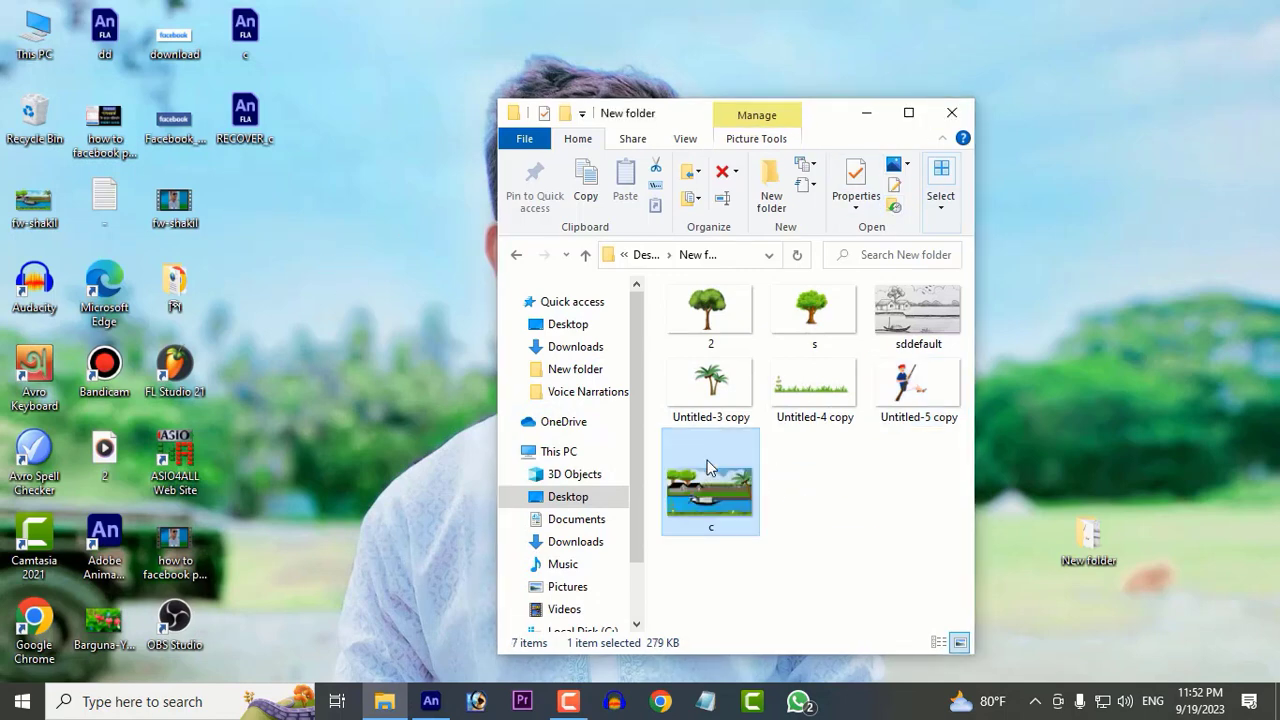
double_click(707, 467)
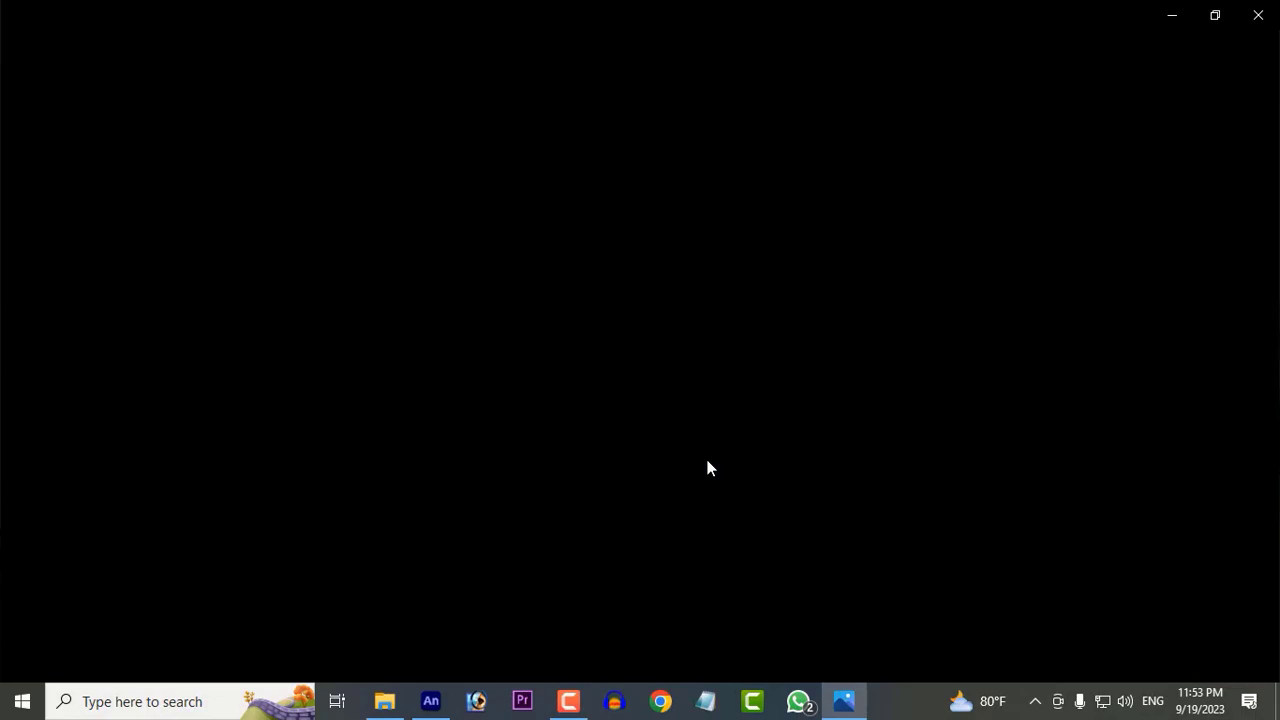